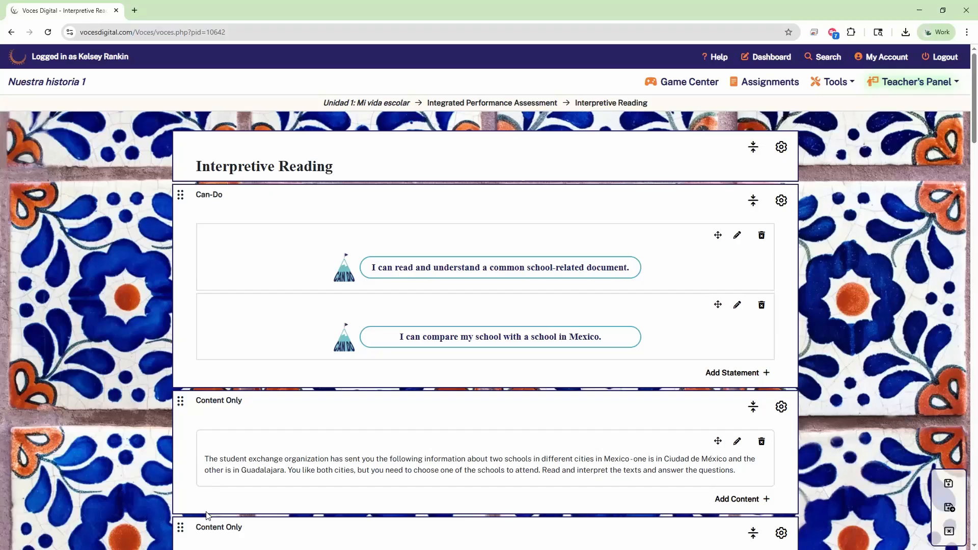
Step: Open the Main Idea multiple-choice block's settings, after briefly opening the Can-Do block's settings
{"action": "left_click", "coordinate": [782, 202]}
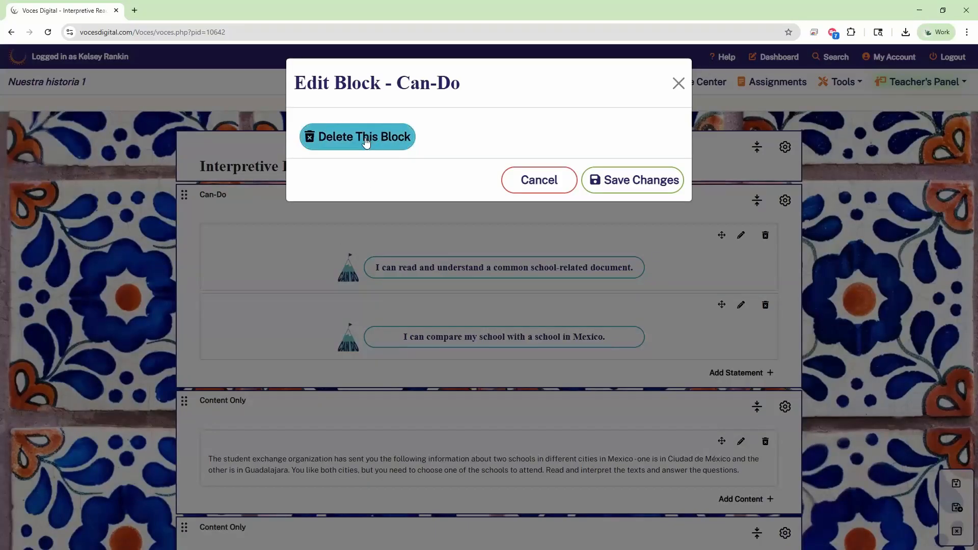
{"action": "left_click", "coordinate": [627, 179]}
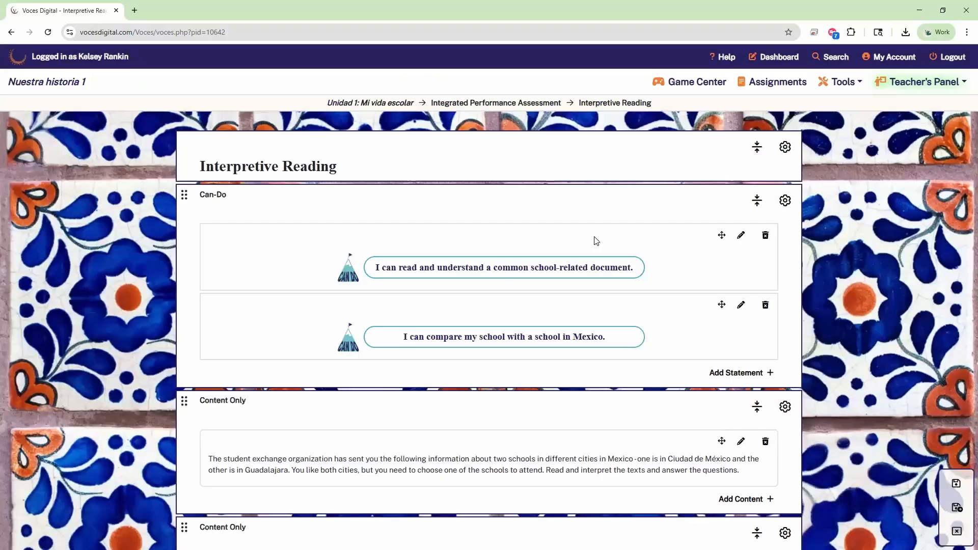
{"action": "scroll", "coordinate": [588, 219], "scroll_direction": "down", "scroll_amount": 4}
{"action": "scroll", "coordinate": [659, 333], "scroll_direction": "down", "scroll_amount": 9}
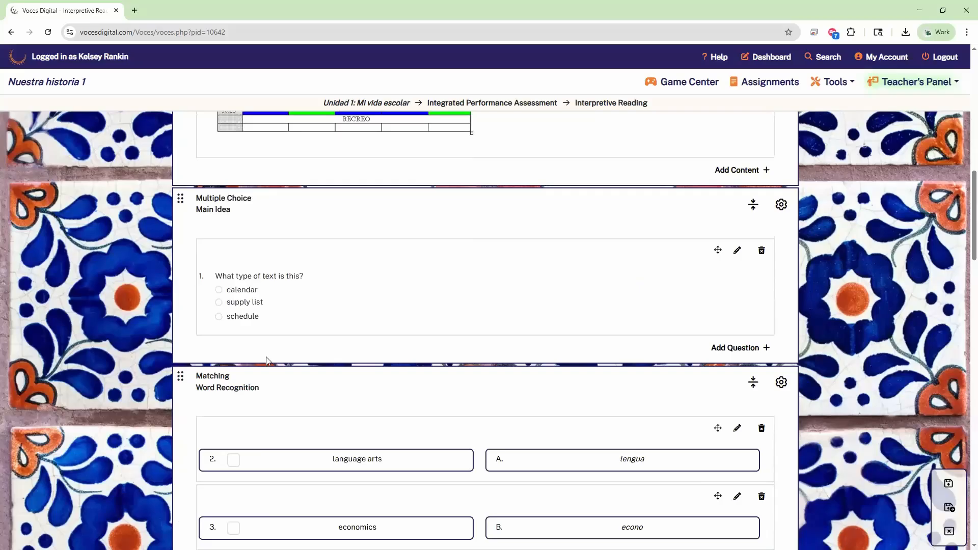
{"action": "left_click", "coordinate": [783, 206]}
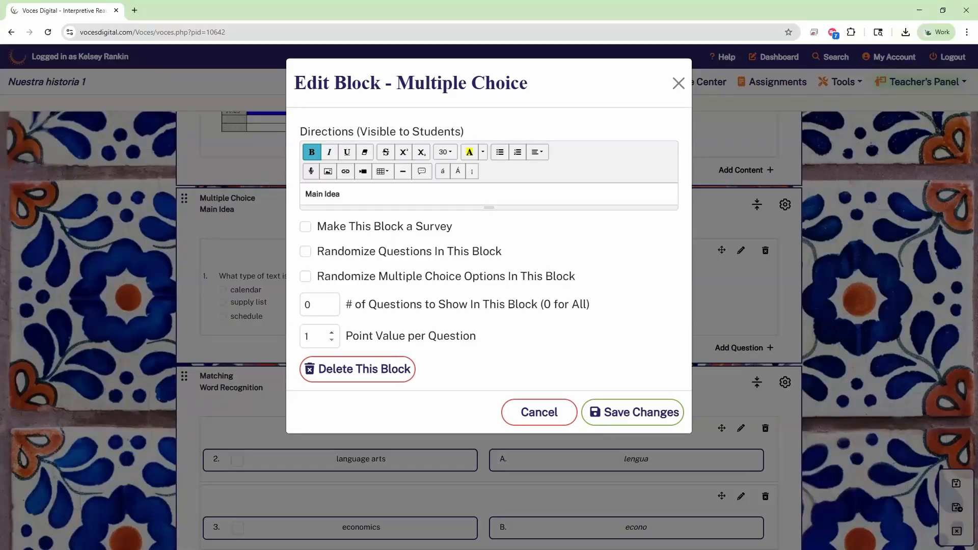
Step: Set the point value per question to 2, leaving survey and randomize options unchecked
{"action": "left_click", "coordinate": [331, 332]}
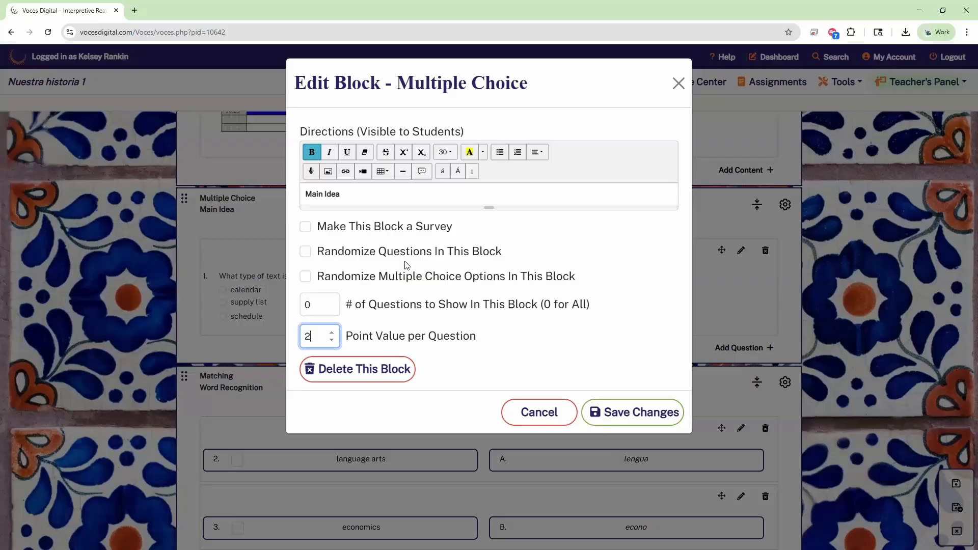
{"action": "left_click", "coordinate": [324, 192]}
{"action": "key", "text": "ctrl"}
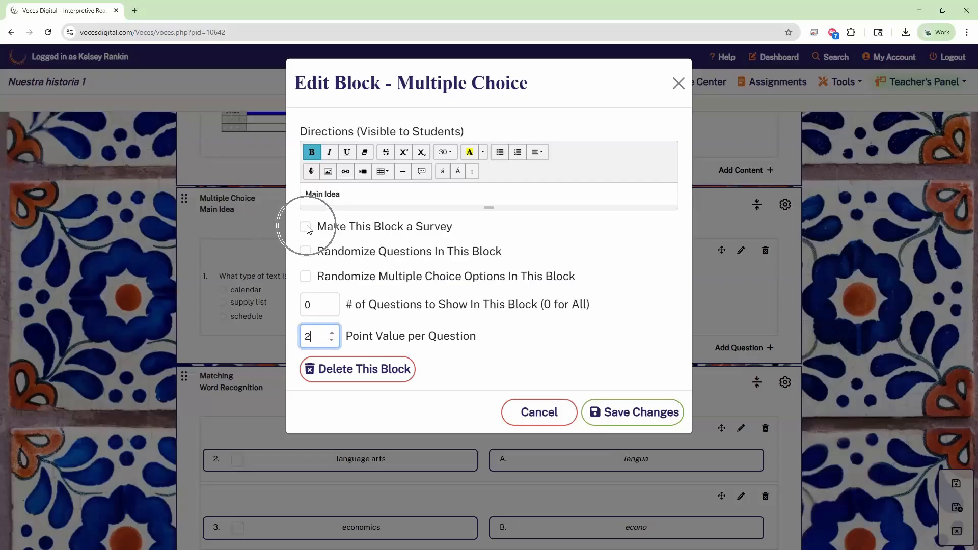
{"action": "left_click", "coordinate": [323, 235]}
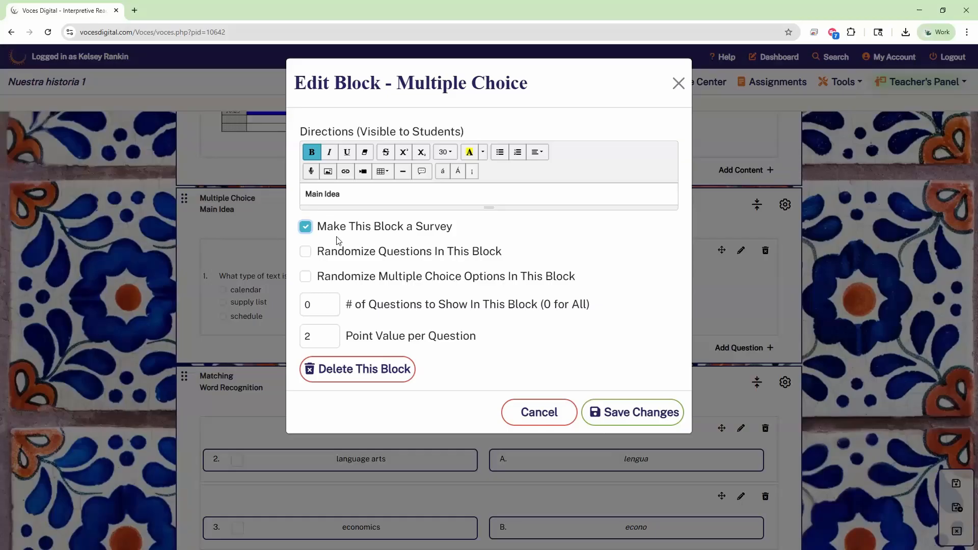
{"action": "left_click", "coordinate": [306, 228]}
{"action": "left_click", "coordinate": [307, 253]}
{"action": "left_click", "coordinate": [313, 255]}
{"action": "left_click", "coordinate": [306, 278]}
{"action": "left_click", "coordinate": [306, 252]}
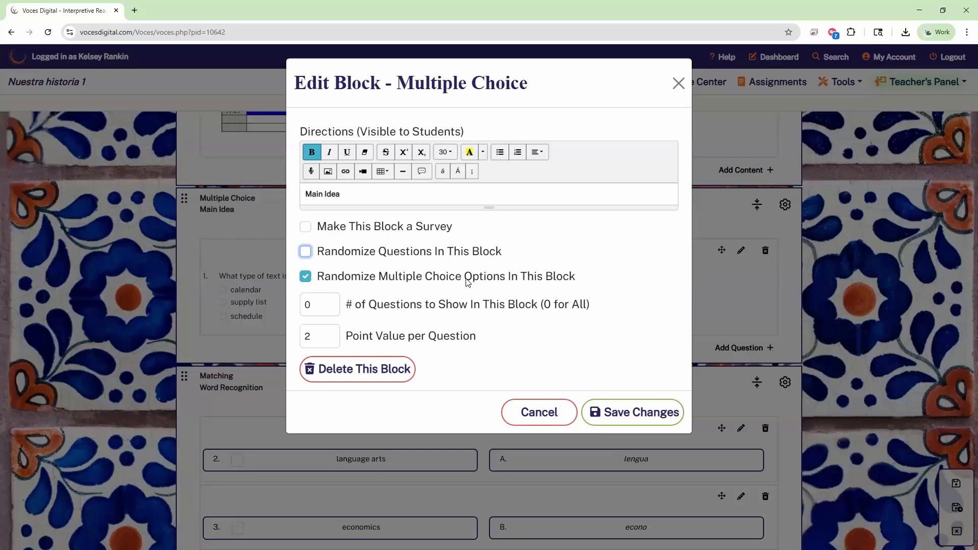
{"action": "left_click", "coordinate": [305, 276]}
Step: Change the number of questions to show from 0 to 5
{"action": "left_click", "coordinate": [315, 306]}
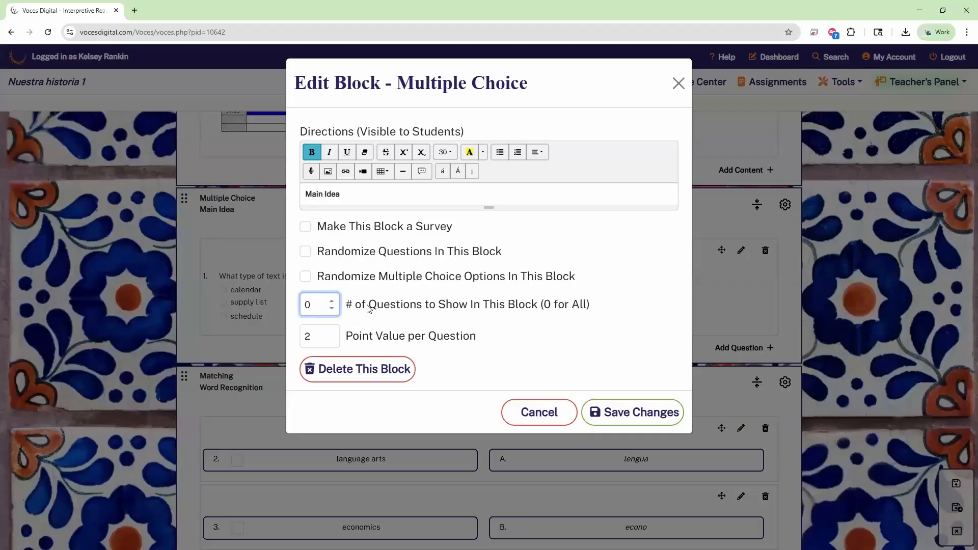
{"action": "left_click_drag", "start_coordinate": [355, 307], "coordinate": [564, 307]}
{"action": "left_click", "coordinate": [513, 326]}
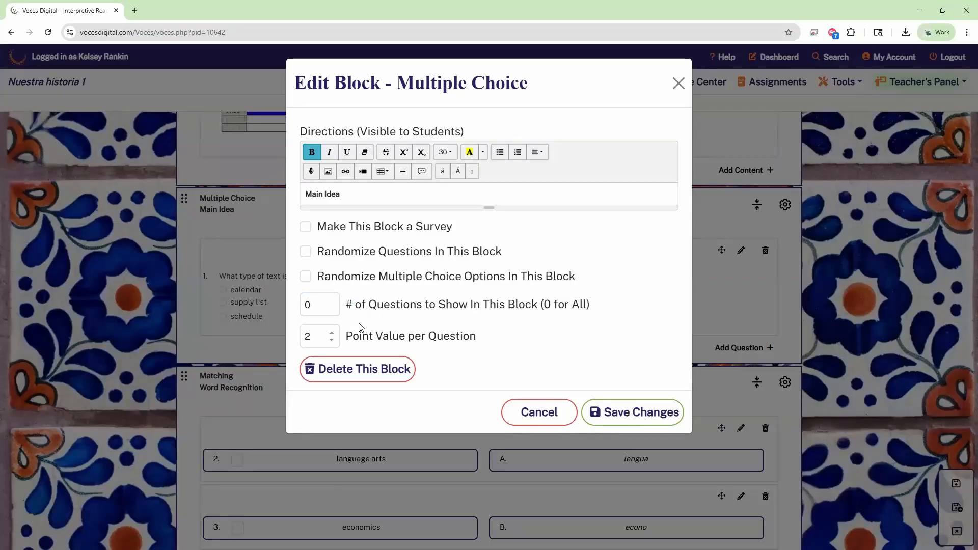
{"action": "left_click", "coordinate": [318, 306]}
{"action": "key", "text": "BackSpace"}
{"action": "type", "text": "5"}
Step: Replace 'Main Idea' in the directions with 'Choose the best answer for each question', without italics
{"action": "left_click_drag", "start_coordinate": [299, 131], "coordinate": [498, 131]}
{"action": "left_click_drag", "start_coordinate": [300, 129], "coordinate": [469, 137]}
{"action": "left_click", "coordinate": [358, 192]}
{"action": "left_click_drag", "start_coordinate": [352, 194], "coordinate": [291, 197]}
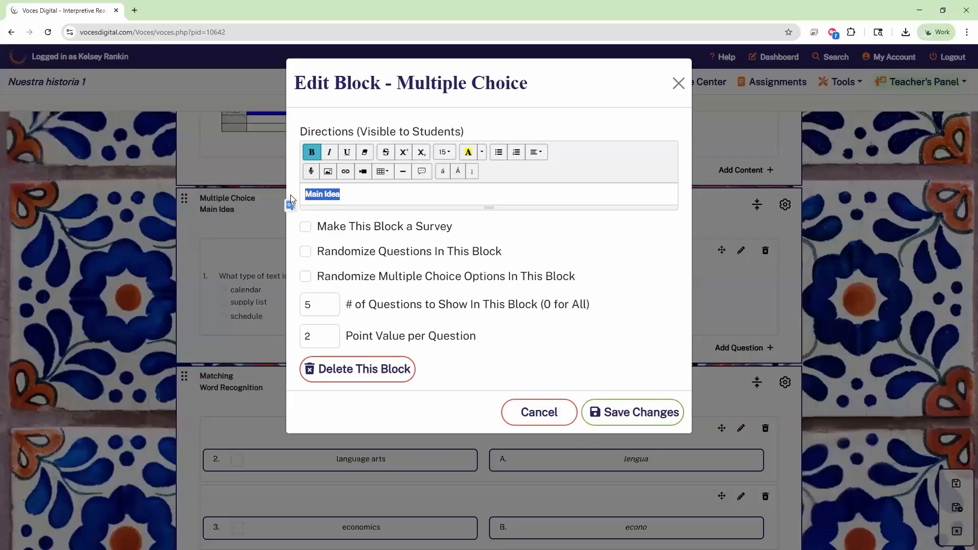
{"action": "left_click", "coordinate": [361, 195]}
{"action": "key", "text": "BackSpace"}
{"action": "key", "text": "BackSpace"}
{"action": "key", "text": "BackSpace"}
{"action": "key", "text": "BackSpace"}
{"action": "key", "text": "BackSpace"}
{"action": "key", "text": "BackSpace"}
{"action": "key", "text": "BackSpace"}
{"action": "key", "text": "BackSpace"}
{"action": "key", "text": "BackSpace"}
{"action": "type", "text": "Choose the best answer for each question"}
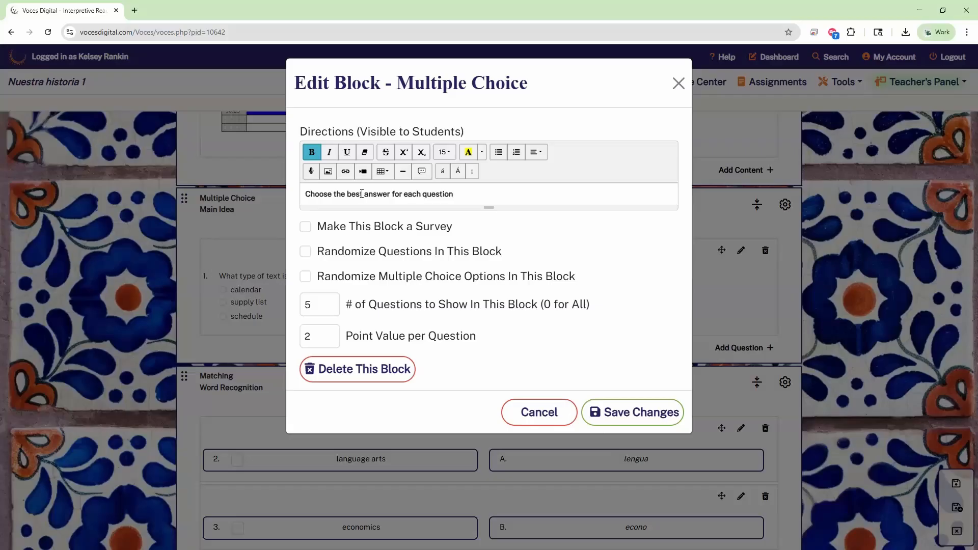
{"action": "left_click", "coordinate": [329, 152]}
{"action": "left_click", "coordinate": [329, 155]}
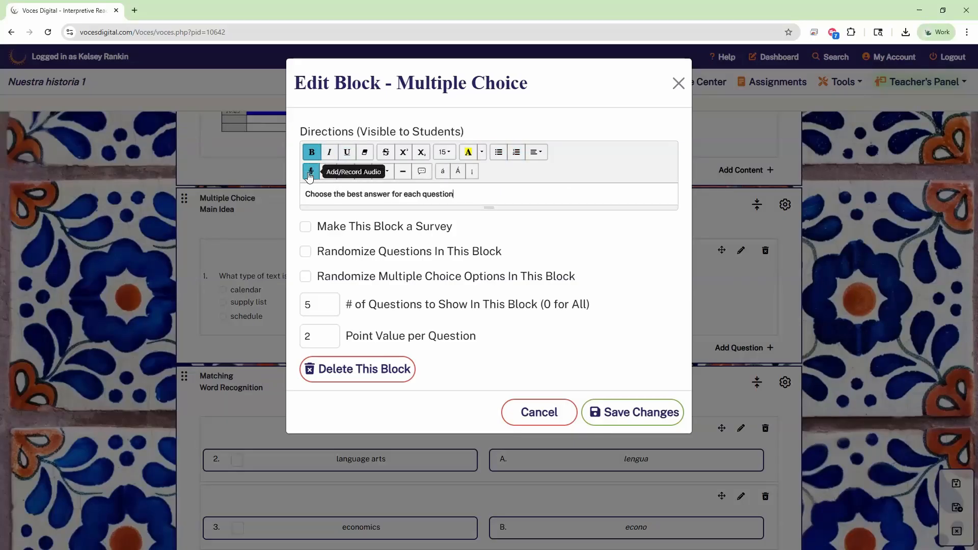
{"action": "left_click", "coordinate": [310, 176]}
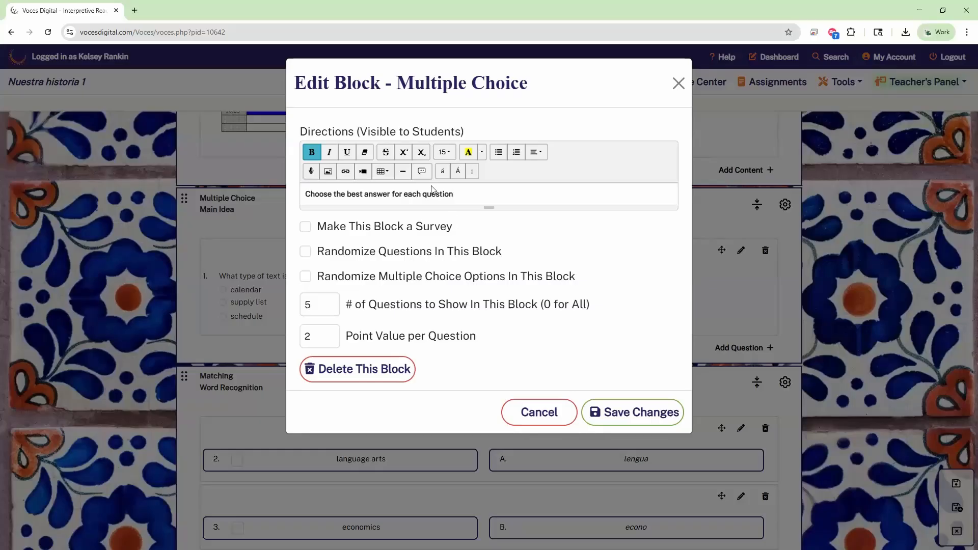
Step: Attach a popover reading 'example' to the word 'question' in the block directions
{"action": "key", "text": "ctrl"}
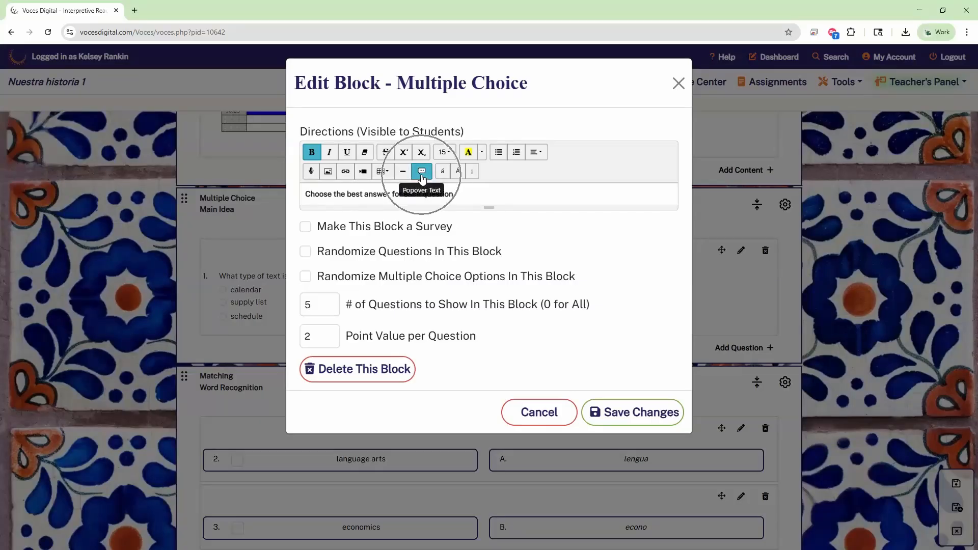
{"action": "left_click_drag", "start_coordinate": [467, 194], "coordinate": [423, 195]}
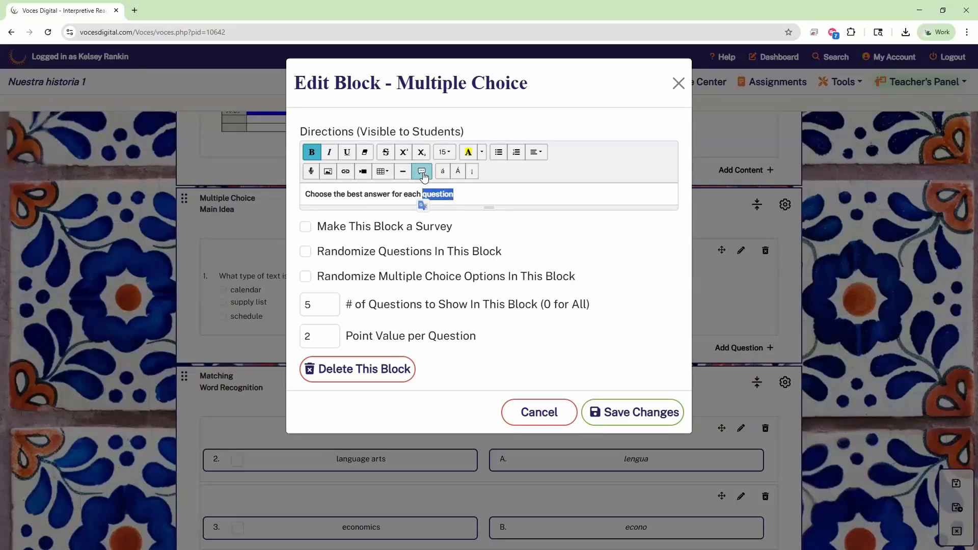
{"action": "key", "text": "ctrl"}
{"action": "left_click", "coordinate": [422, 172]}
{"action": "left_click", "coordinate": [409, 156]}
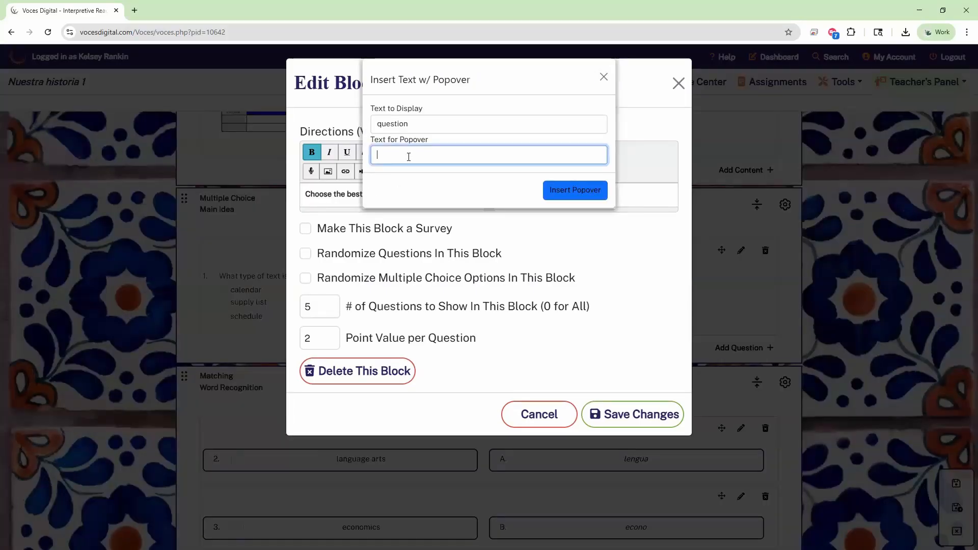
{"action": "type", "text": "example"}
{"action": "left_click", "coordinate": [573, 197]}
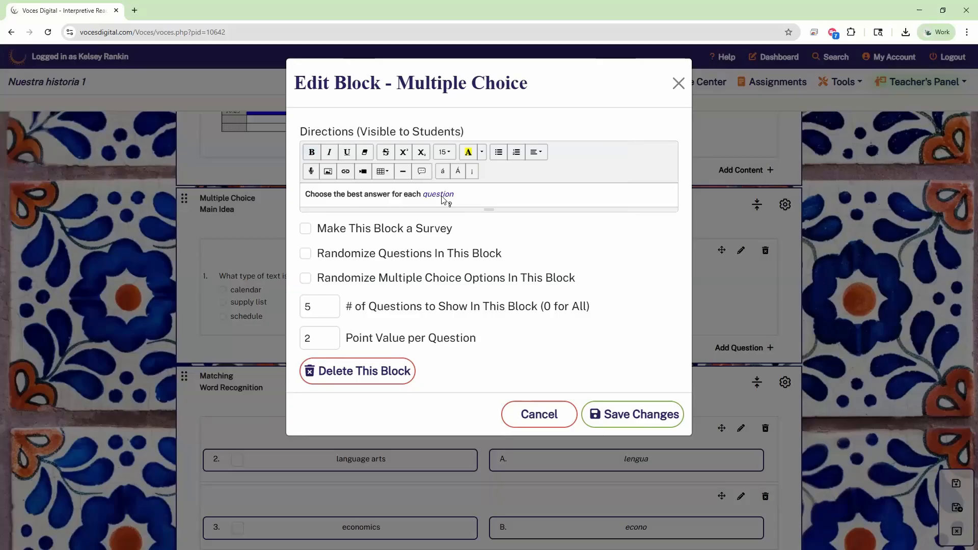
Step: Save the Multiple Choice block's changes, then save the Interpretive Reading page
{"action": "mouse_move", "coordinate": [442, 200]}
{"action": "left_click", "coordinate": [618, 419]}
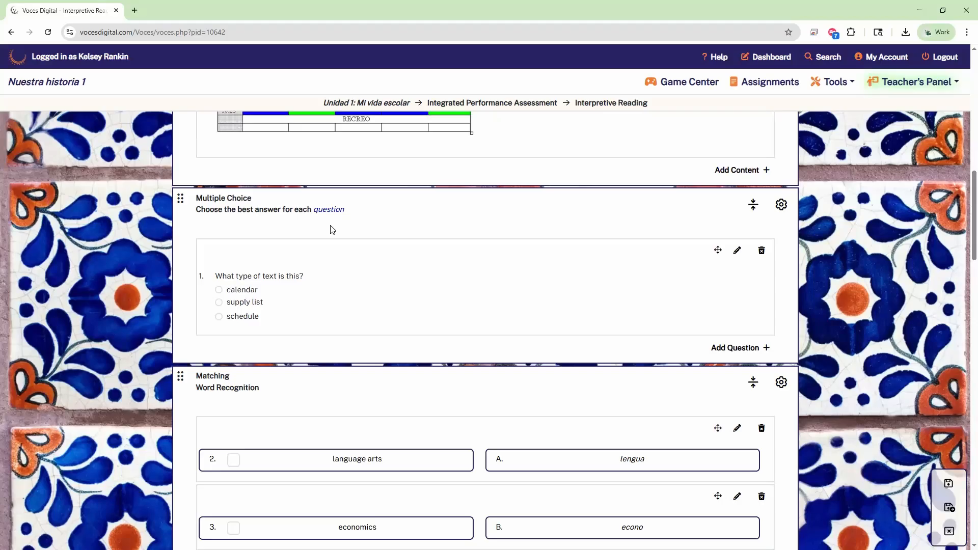
{"action": "mouse_move", "coordinate": [324, 215]}
{"action": "scroll", "coordinate": [585, 222], "scroll_direction": "down", "scroll_amount": 1}
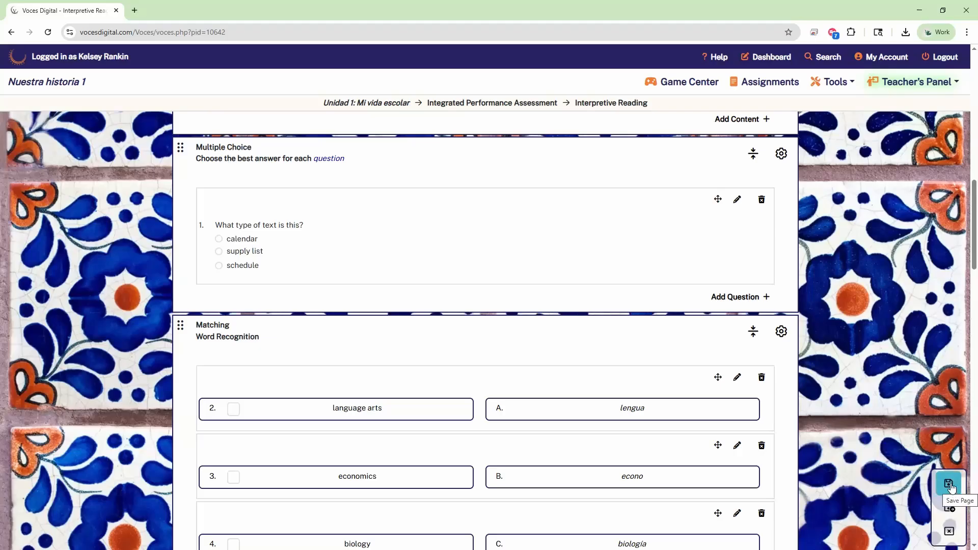
{"action": "left_click", "coordinate": [951, 488]}
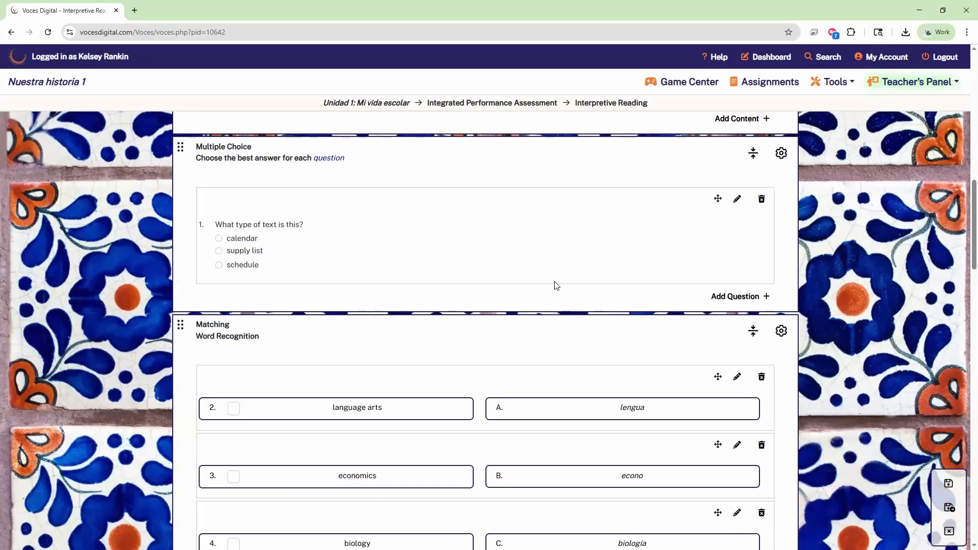
{"action": "scroll", "coordinate": [557, 285], "scroll_direction": "down", "scroll_amount": 10}
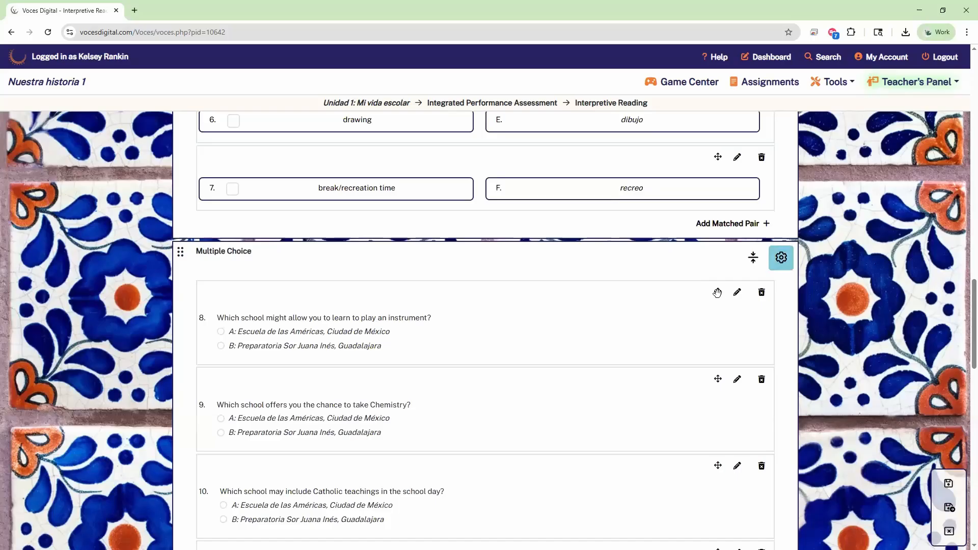
{"action": "scroll", "coordinate": [717, 292], "scroll_direction": "up", "scroll_amount": 7}
{"action": "left_click", "coordinate": [785, 128]}
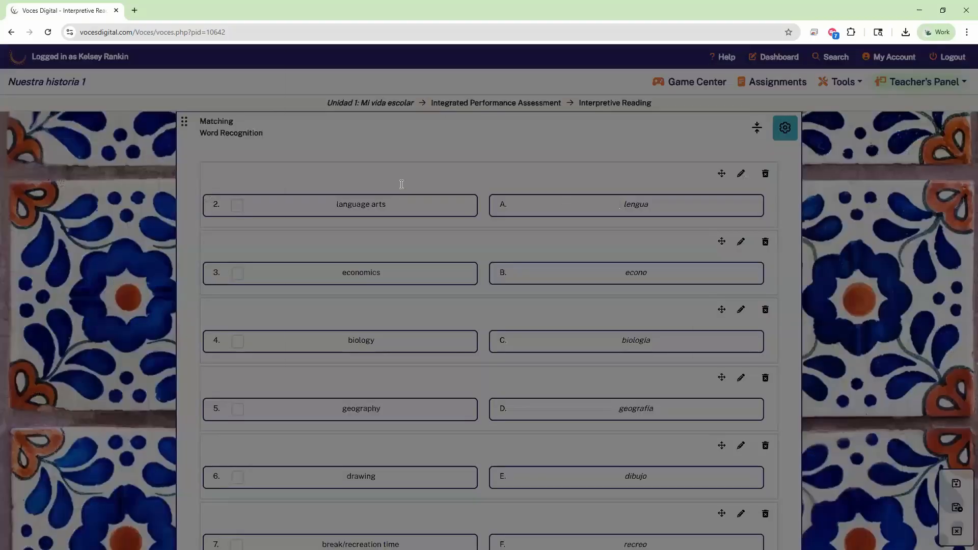
{"action": "left_click_drag", "start_coordinate": [361, 83], "coordinate": [502, 94]}
{"action": "left_click", "coordinate": [479, 117]}
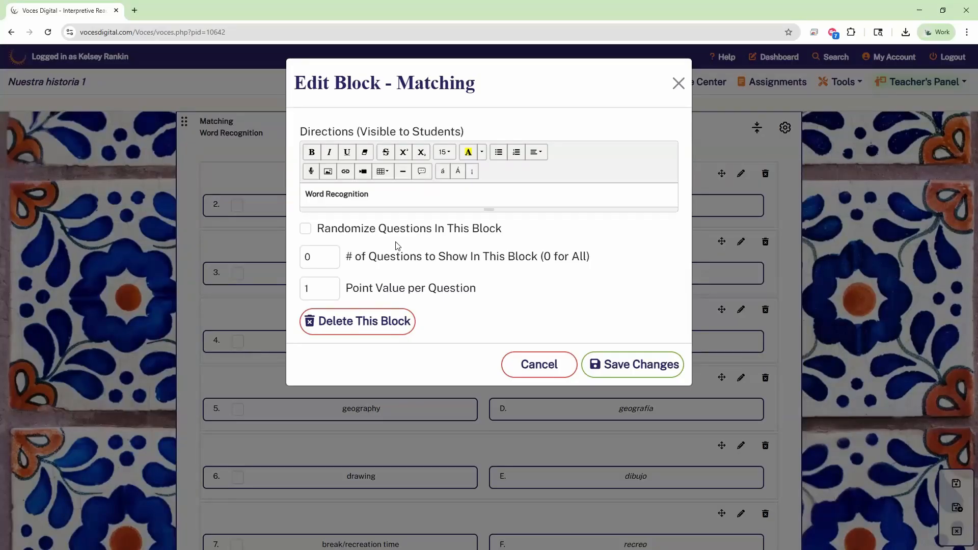
{"action": "left_click", "coordinate": [618, 365]}
{"action": "scroll", "coordinate": [844, 325], "scroll_direction": "up", "scroll_amount": 7}
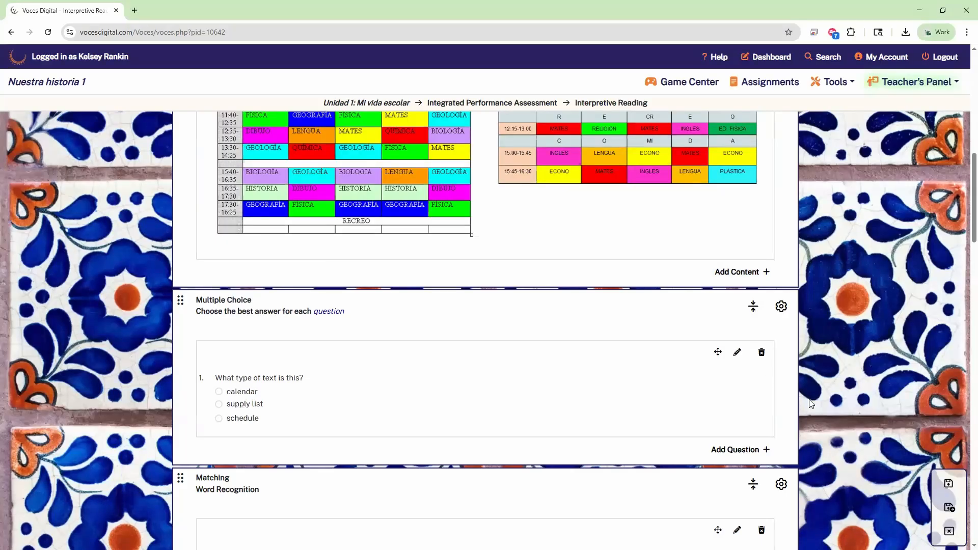
Step: Open the Add Question dialog for the Multiple Choice block
{"action": "scroll", "coordinate": [806, 398], "scroll_direction": "down", "scroll_amount": 1}
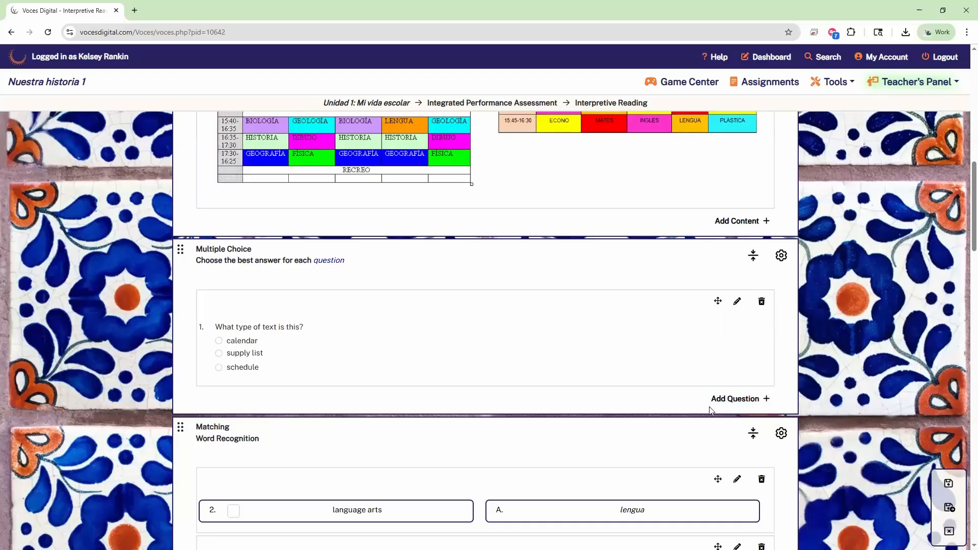
{"action": "left_click", "coordinate": [740, 399]}
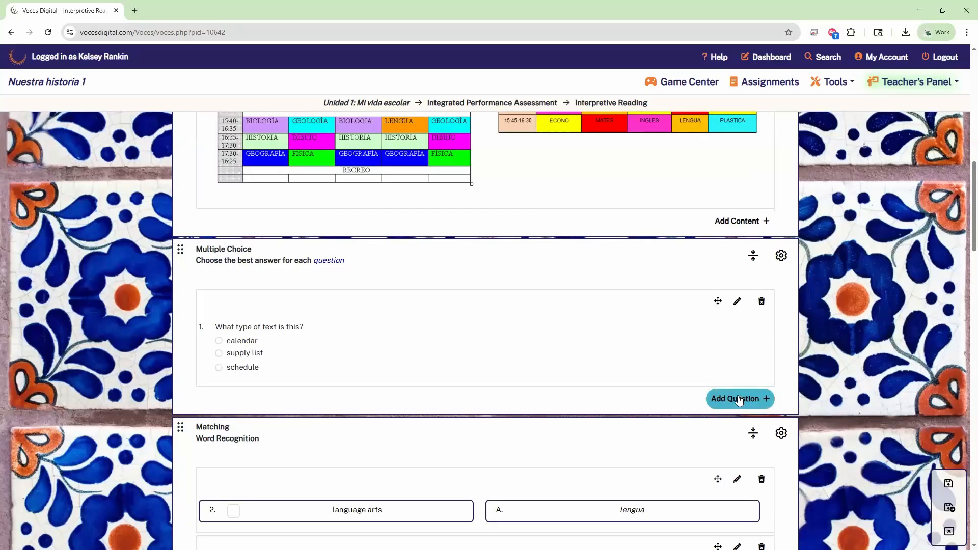
{"action": "left_click", "coordinate": [737, 224]}
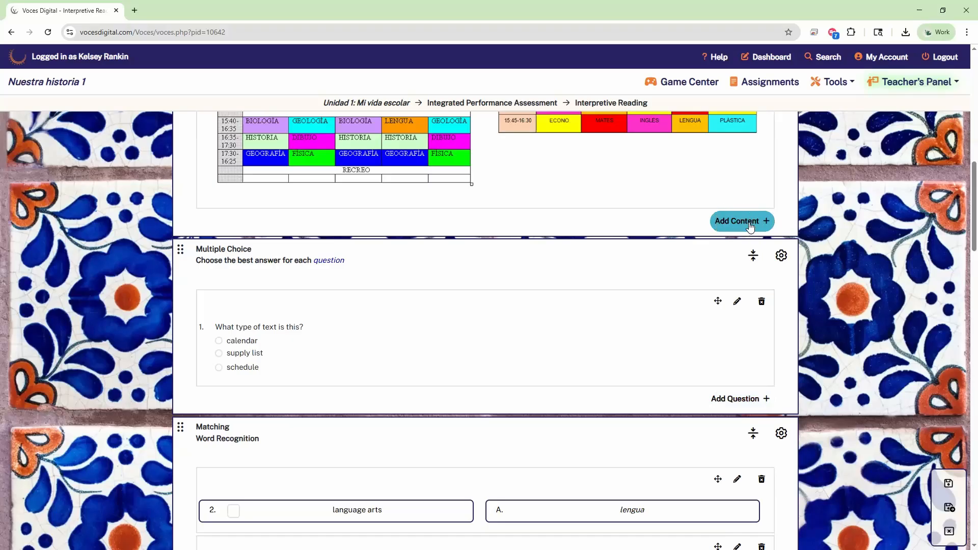
{"action": "scroll", "coordinate": [750, 227], "scroll_direction": "down", "scroll_amount": 5}
{"action": "scroll", "coordinate": [752, 230], "scroll_direction": "up", "scroll_amount": 2}
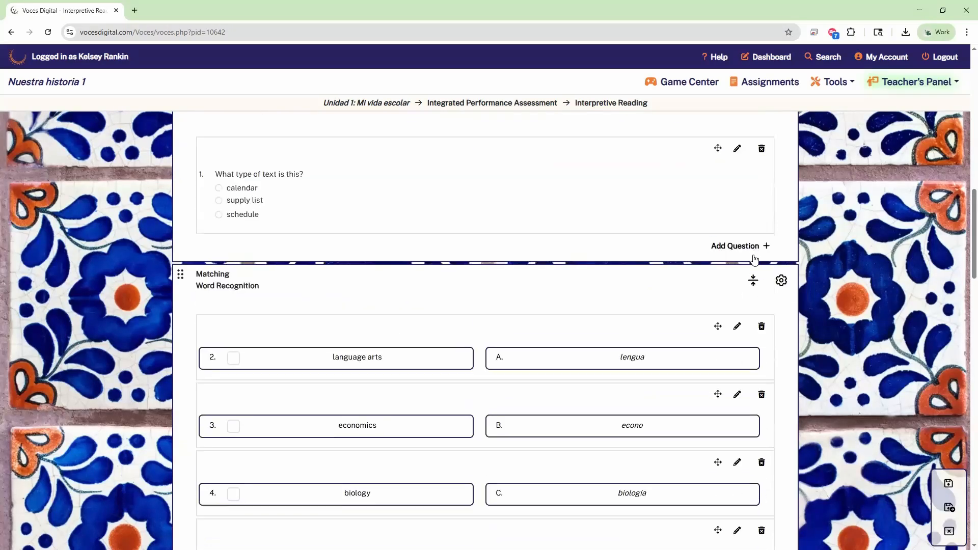
{"action": "scroll", "coordinate": [643, 181], "scroll_direction": "up", "scroll_amount": 1}
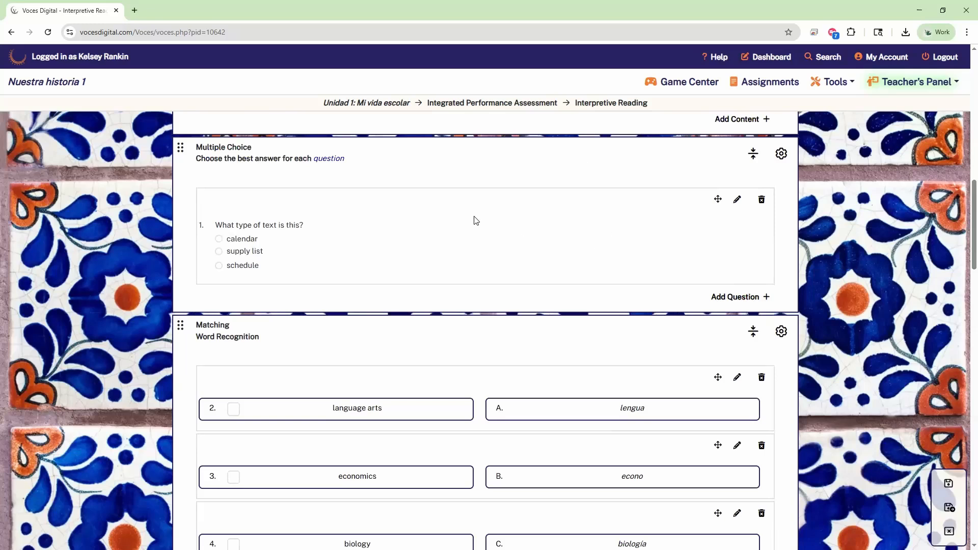
{"action": "triple_click", "coordinate": [227, 149]}
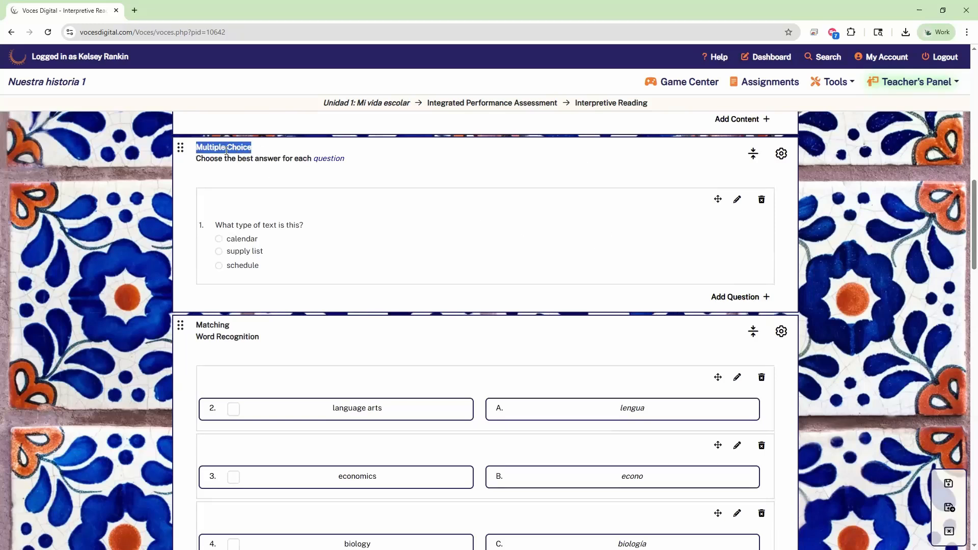
{"action": "left_click", "coordinate": [286, 149]}
{"action": "left_click", "coordinate": [745, 302]}
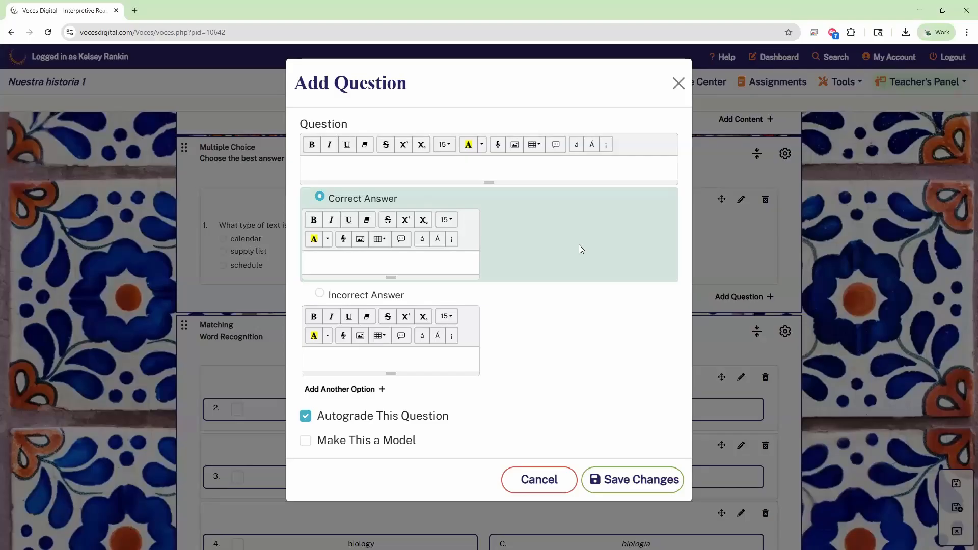
Step: Enter 'What day is it?' with Wednesday as the correct answer and Thursday as incorrect
{"action": "left_click", "coordinate": [335, 164]}
{"action": "type", "text": "What day is it?"}
{"action": "left_click", "coordinate": [384, 264]}
{"action": "type", "text": "Wednesday"}
{"action": "type", "text": "Thursday"}
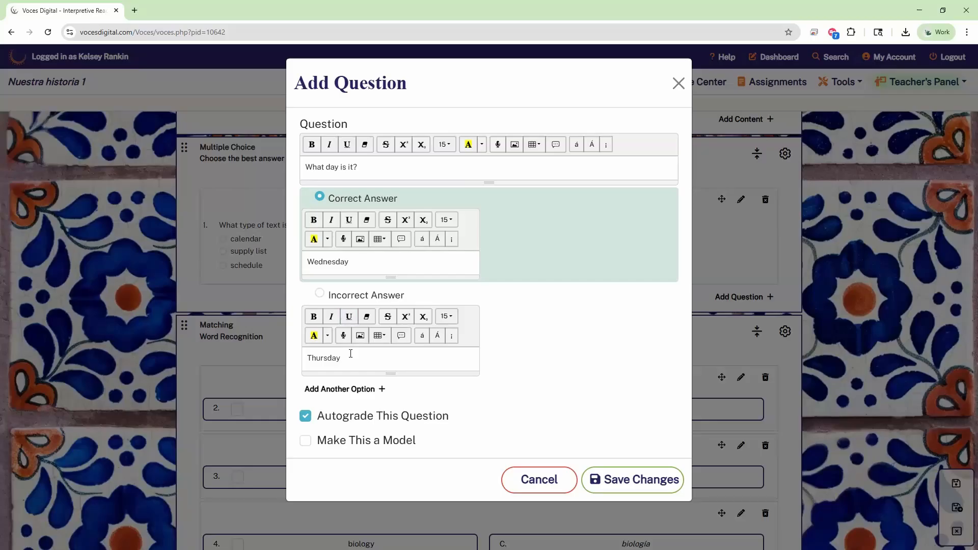
Step: Add a third answer option, Monday, as a second incorrect answer
{"action": "left_click", "coordinate": [358, 396]}
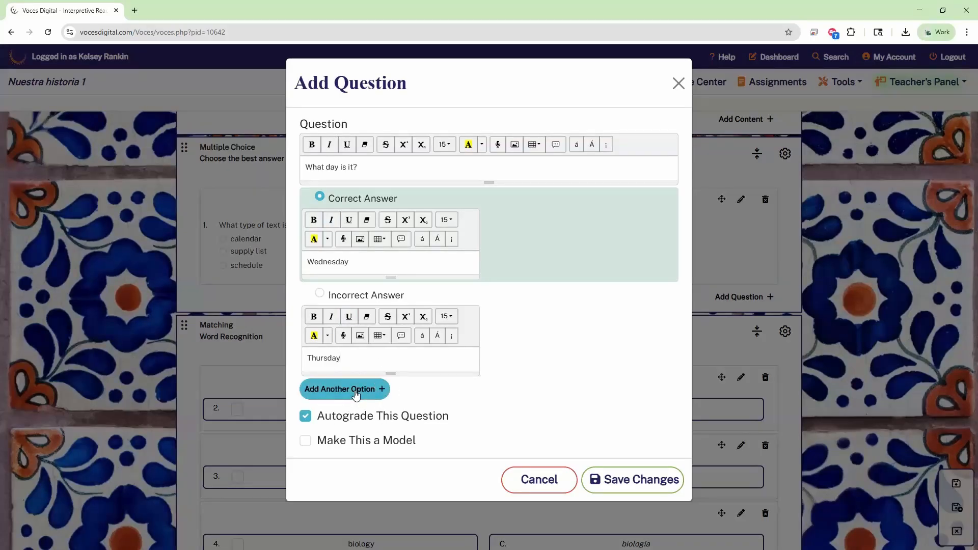
{"action": "scroll", "coordinate": [343, 394], "scroll_direction": "down", "scroll_amount": 2}
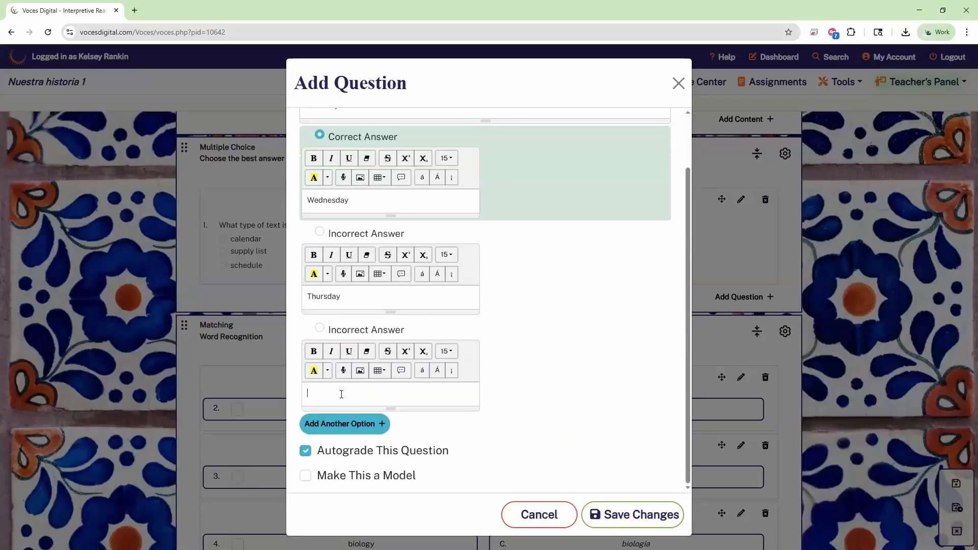
{"action": "left_click", "coordinate": [342, 394]}
{"action": "type", "text": "Monday"}
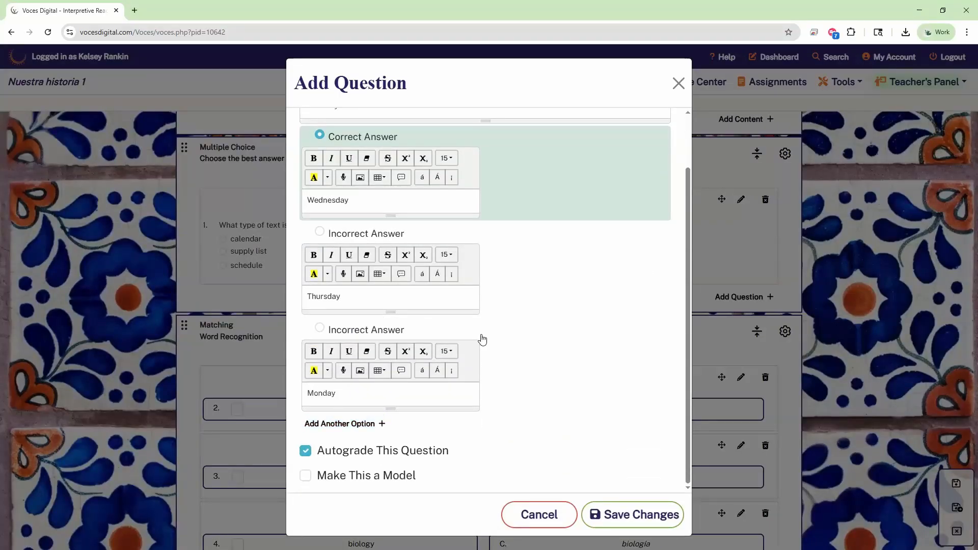
{"action": "scroll", "coordinate": [545, 292], "scroll_direction": "up", "scroll_amount": 2}
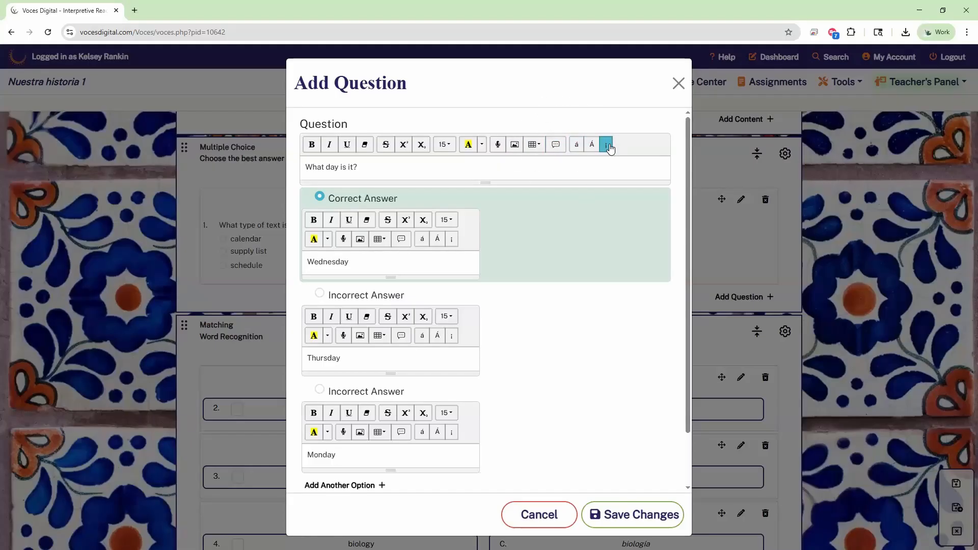
{"action": "scroll", "coordinate": [468, 276], "scroll_direction": "down", "scroll_amount": 1}
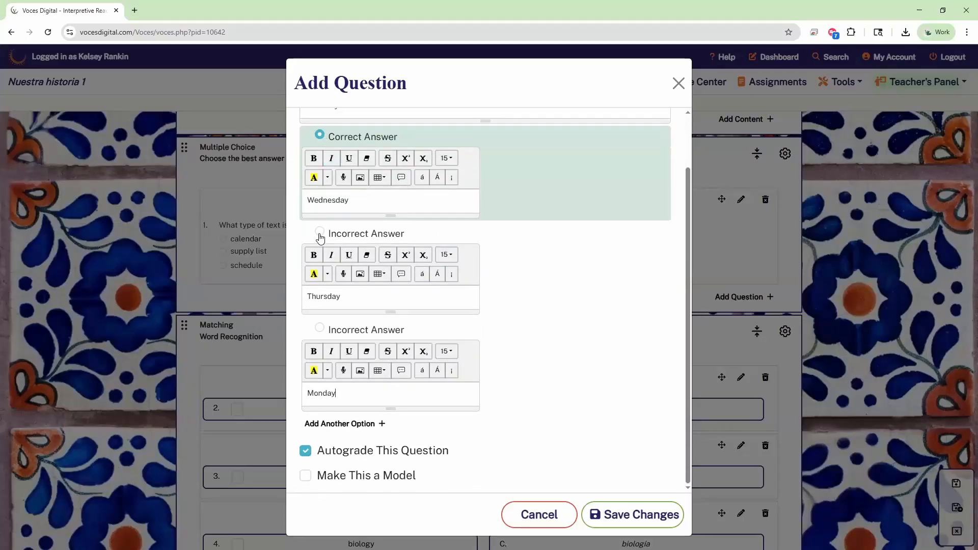
Step: Keep Wednesday as the correct answer, leave it unmarked as a model, and save question 20
{"action": "left_click", "coordinate": [320, 232]}
{"action": "left_click", "coordinate": [320, 328]}
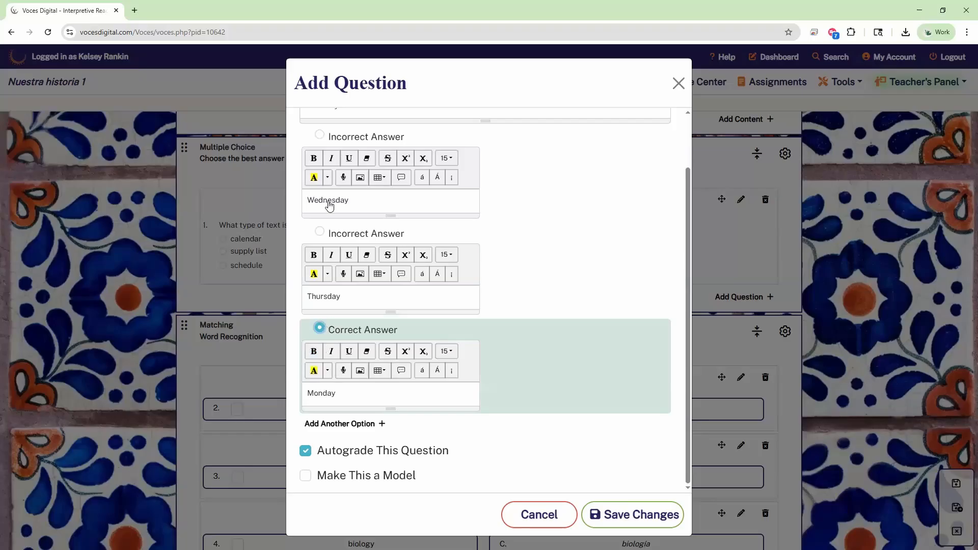
{"action": "left_click", "coordinate": [320, 134]}
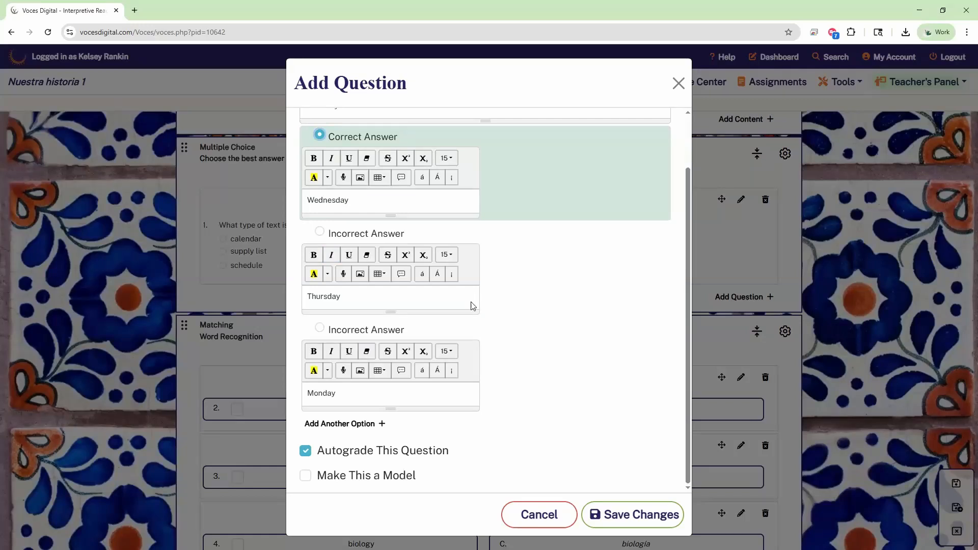
{"action": "key", "text": "ctrl"}
{"action": "left_click", "coordinate": [304, 476]}
{"action": "left_click", "coordinate": [306, 476]}
{"action": "left_click", "coordinate": [640, 515]}
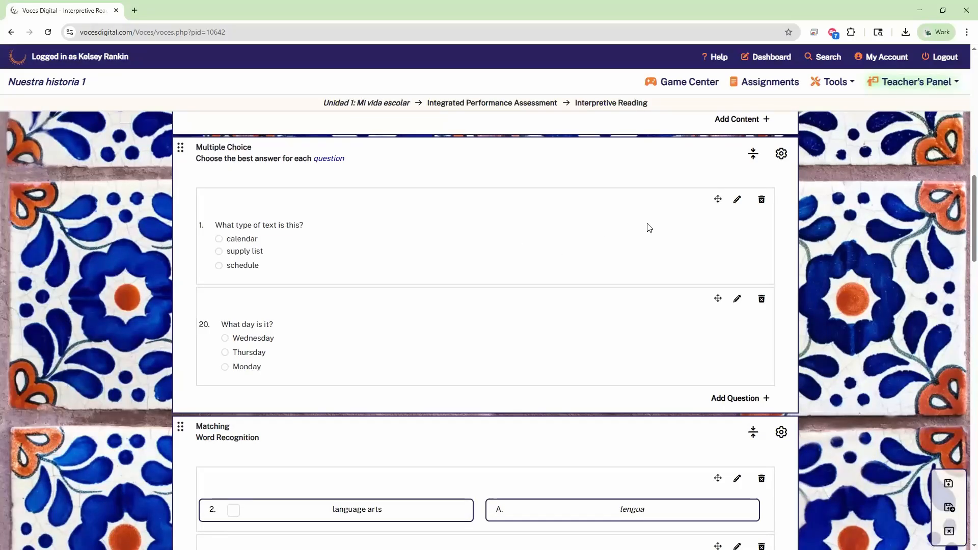
Step: Bring up the Add Block choices at the bottom of the Interpretive Reading page
{"action": "scroll", "coordinate": [649, 227], "scroll_direction": "down", "scroll_amount": 20}
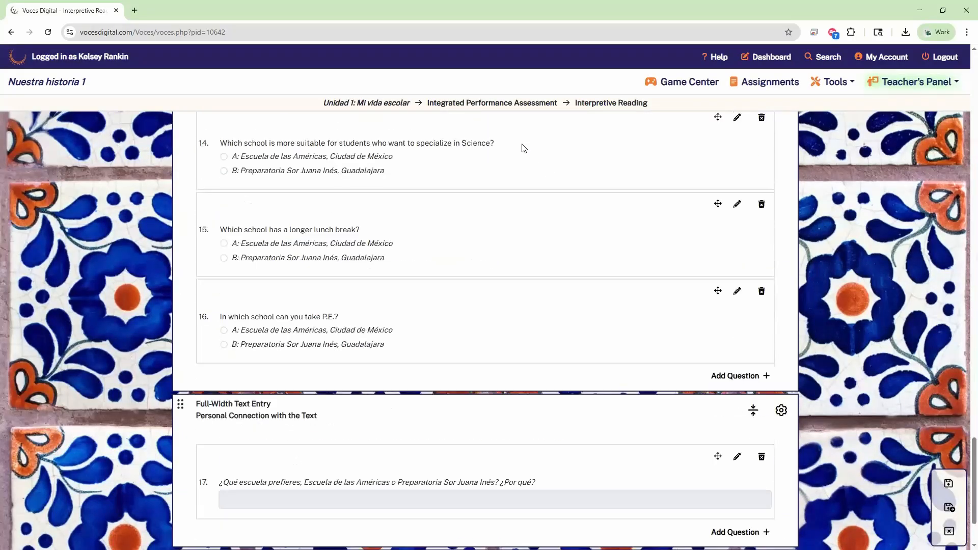
{"action": "scroll", "coordinate": [524, 148], "scroll_direction": "down", "scroll_amount": 5}
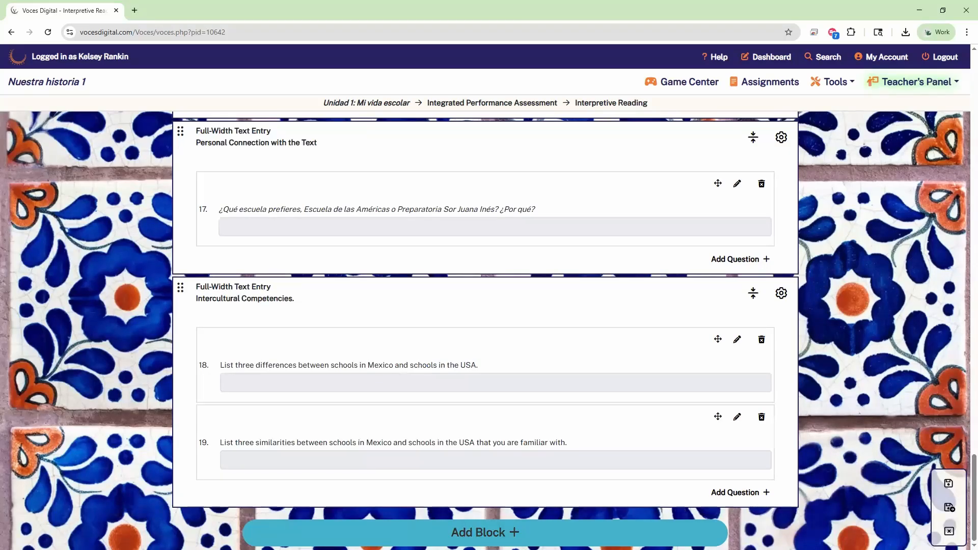
{"action": "left_click", "coordinate": [479, 532]}
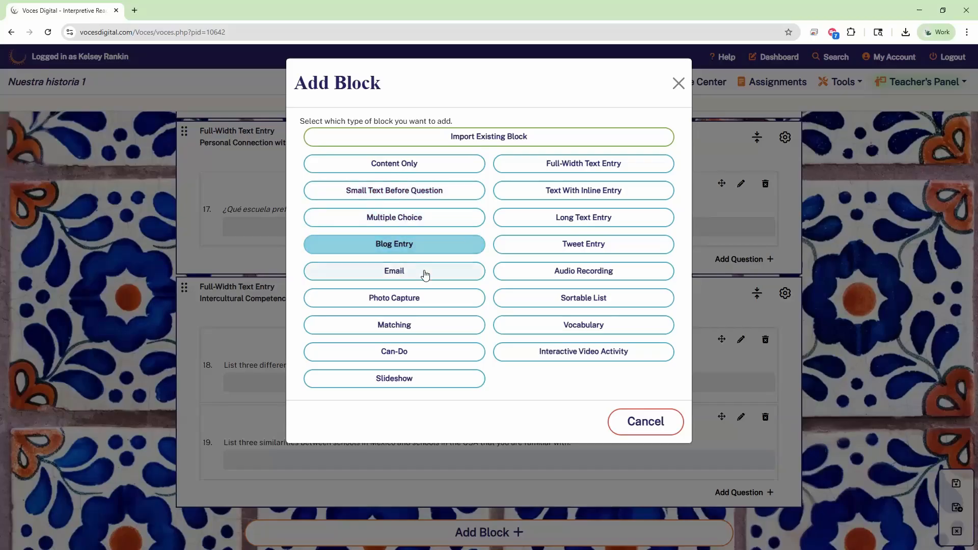
Step: Choose Audio Recording as the type of the new block to add
{"action": "left_click", "coordinate": [435, 303]}
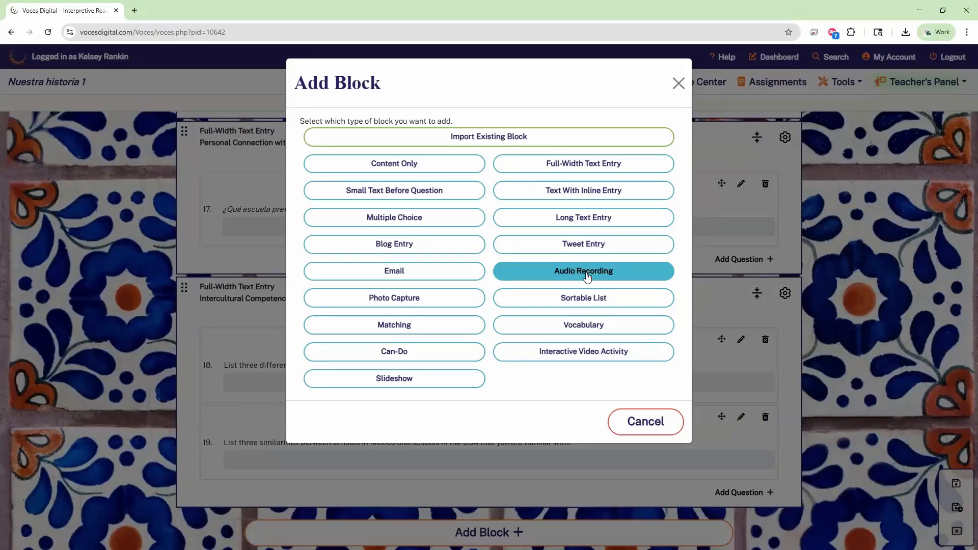
{"action": "left_click", "coordinate": [623, 274]}
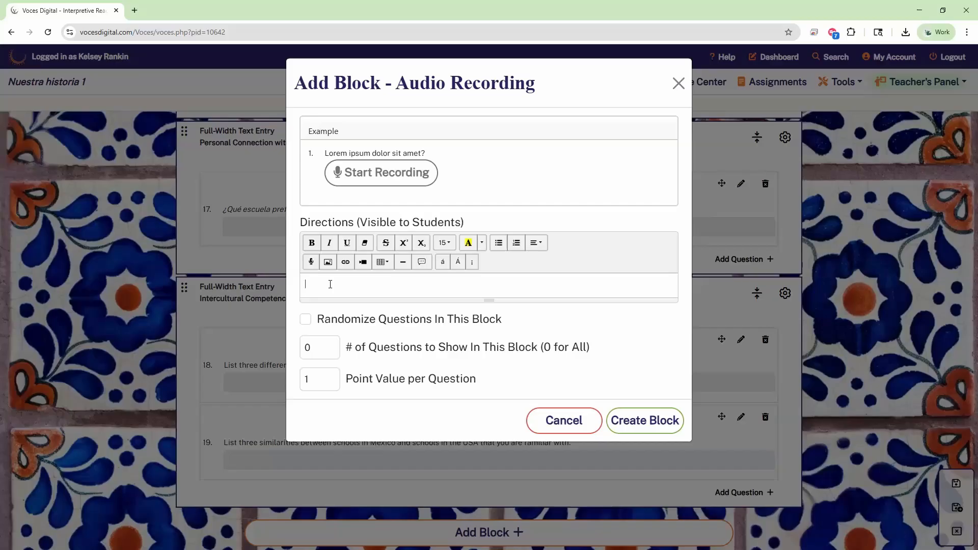
Step: Create the Audio Recording block with directions 'Read the prompt and record your response'
{"action": "left_click", "coordinate": [330, 285]}
{"action": "type", "text": "Read the prompt and record your response"}
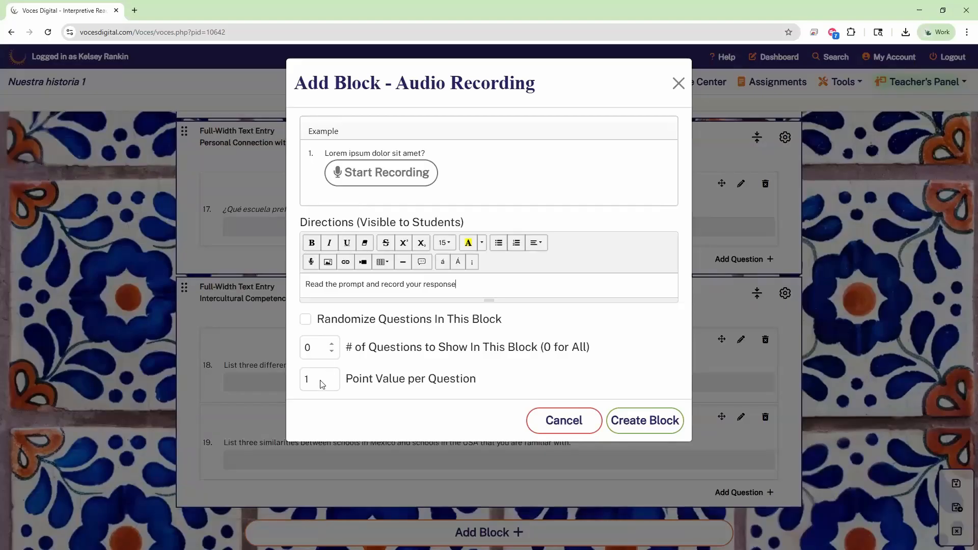
{"action": "left_click", "coordinate": [639, 429]}
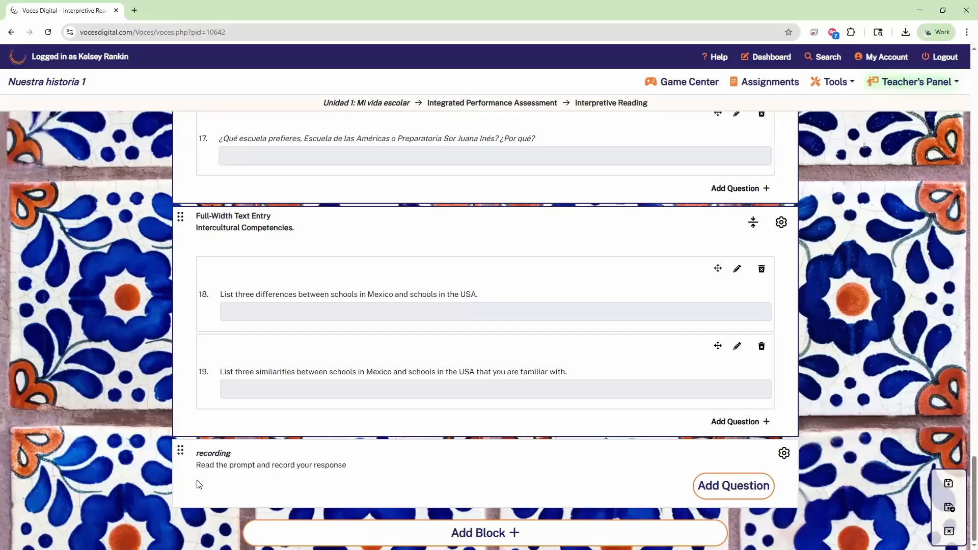
Step: Open the recording block's question form, draft 'Talk about your school schedule noting when', then erase it
{"action": "left_click", "coordinate": [721, 492]}
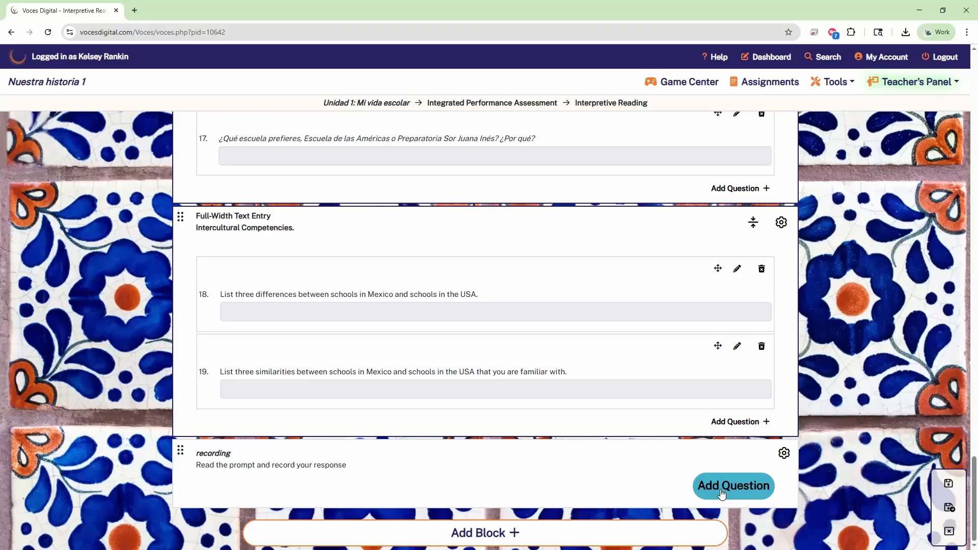
{"action": "left_click", "coordinate": [721, 492]}
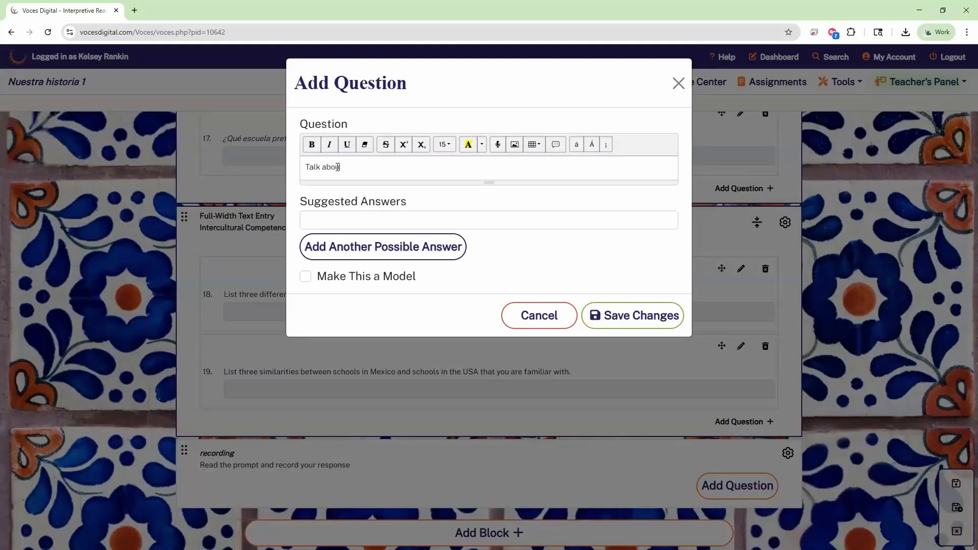
{"action": "type", "text": "Talk about your school schedule noting when you eat lunch"}
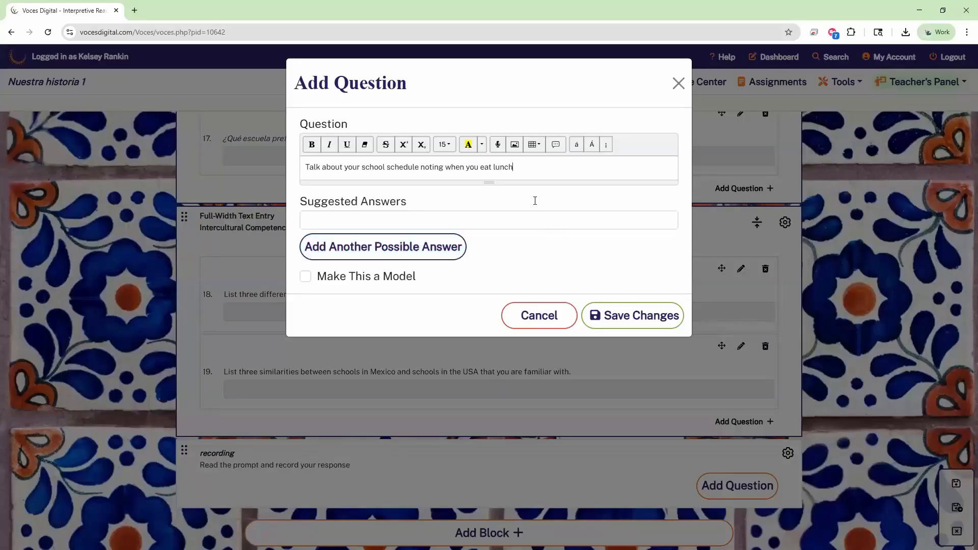
{"action": "left_click", "coordinate": [498, 144]}
{"action": "left_click_drag", "start_coordinate": [528, 166], "coordinate": [297, 166]}
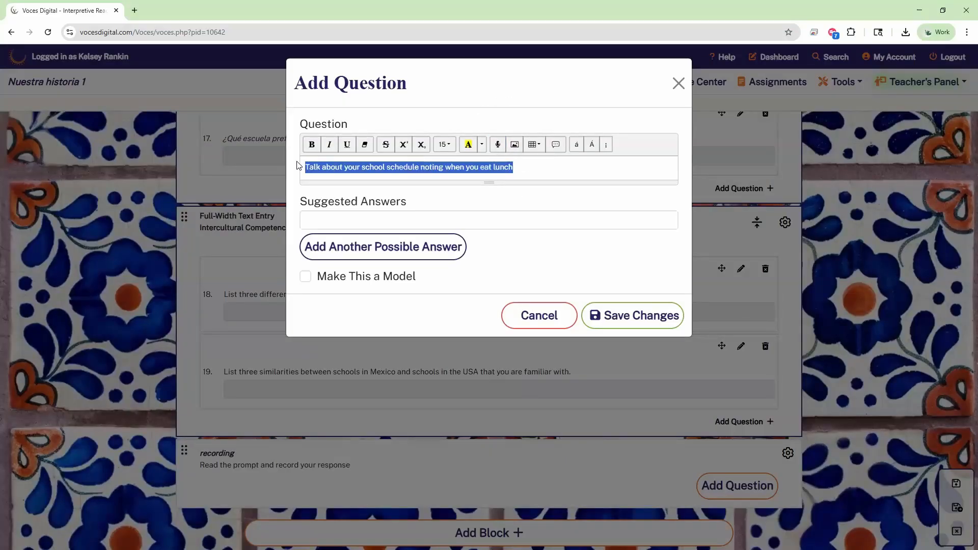
{"action": "key", "text": "BackSpace"}
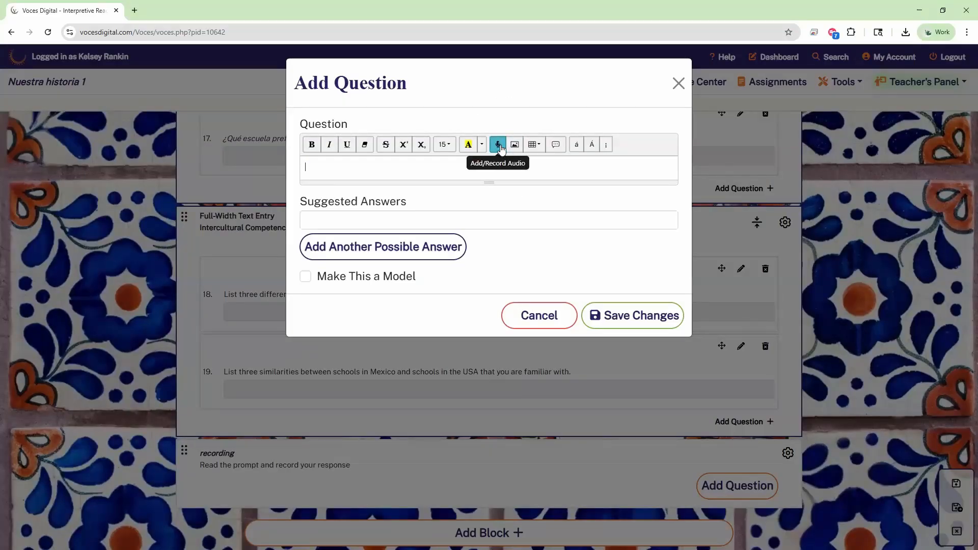
Step: Record a 7-second spoken prompt, insert it into the question, and save the question
{"action": "left_click", "coordinate": [500, 148]}
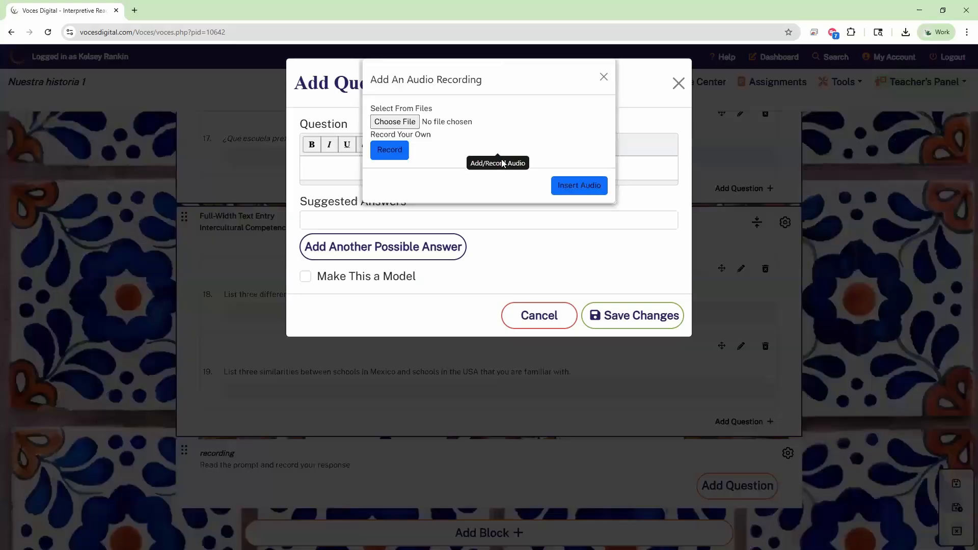
{"action": "left_click", "coordinate": [606, 78]}
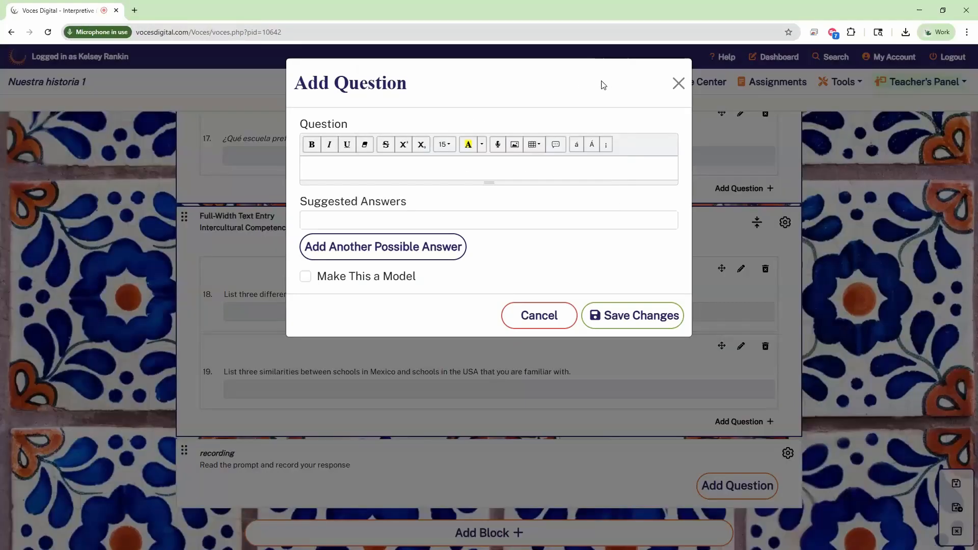
{"action": "left_click", "coordinate": [498, 147]}
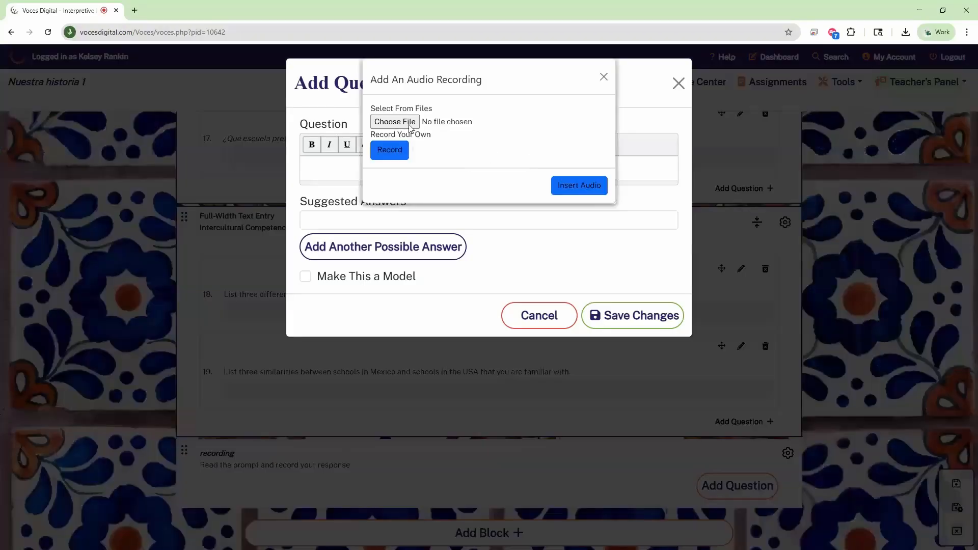
{"action": "key", "text": "ctrl"}
{"action": "left_click", "coordinate": [395, 161]}
{"action": "key", "text": "ctrl"}
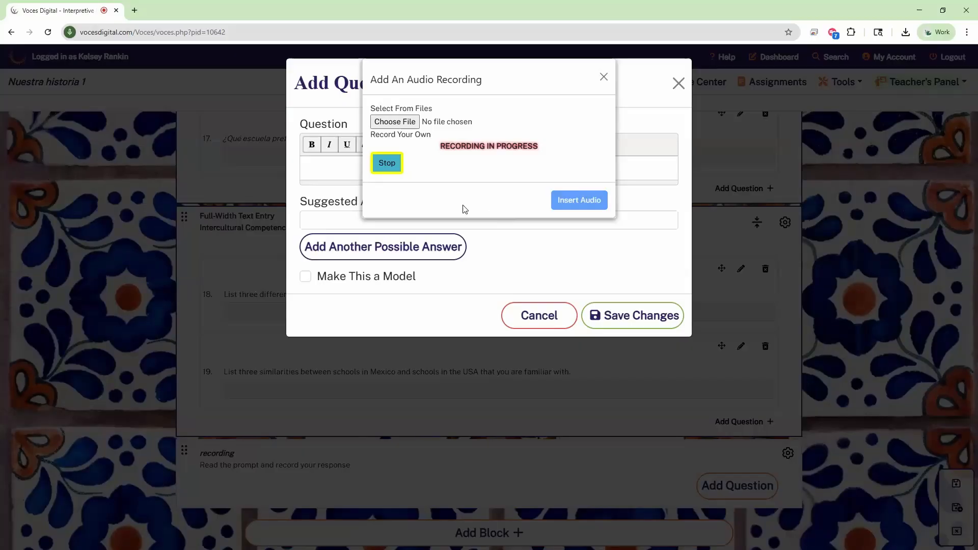
{"action": "left_click", "coordinate": [390, 167]}
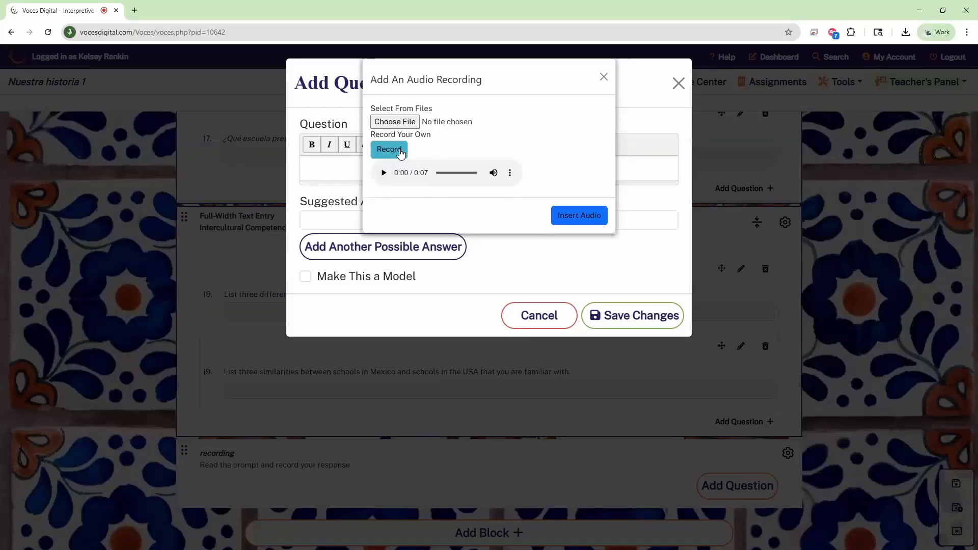
{"action": "left_click", "coordinate": [584, 223]}
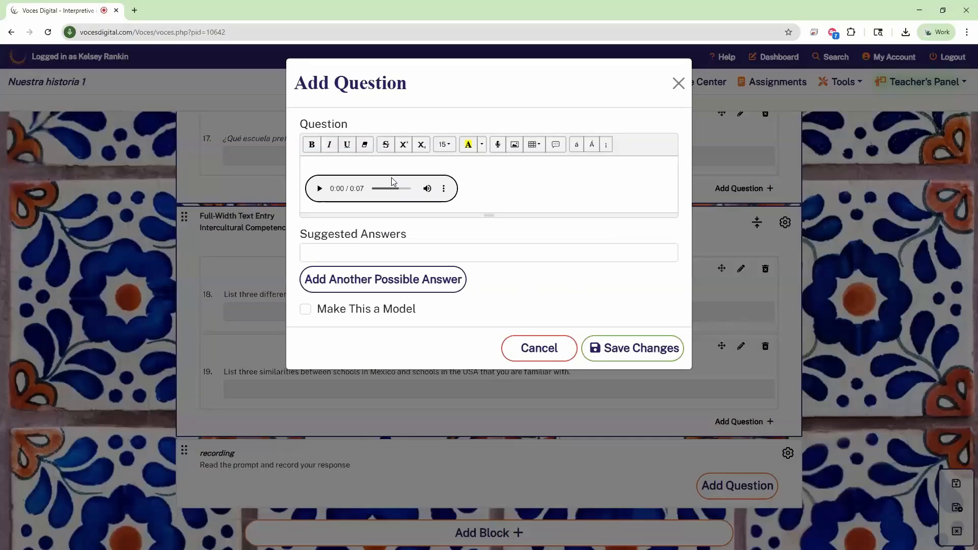
{"action": "left_click", "coordinate": [627, 363]}
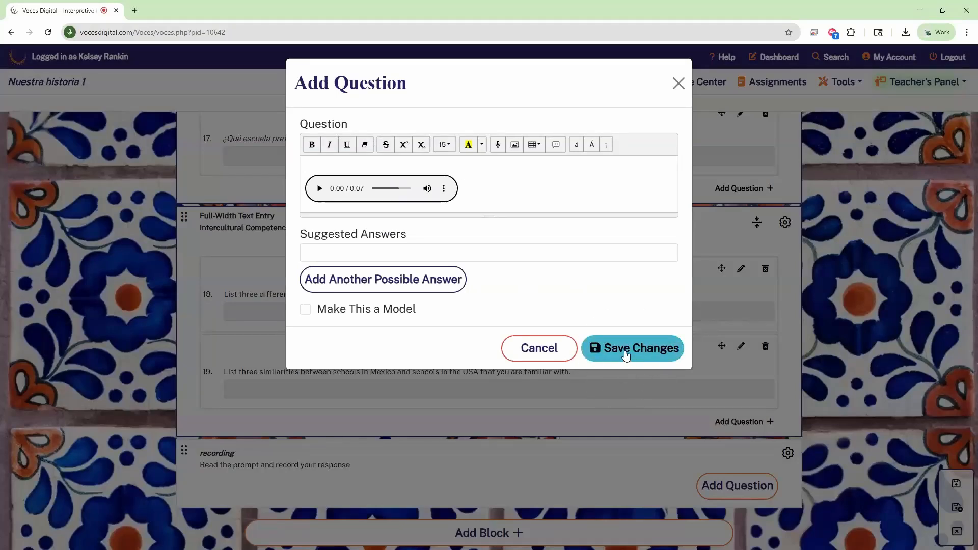
Step: Scroll below the recording block and bring up the Add Block choices
{"action": "scroll", "coordinate": [672, 377], "scroll_direction": "down", "scroll_amount": 3}
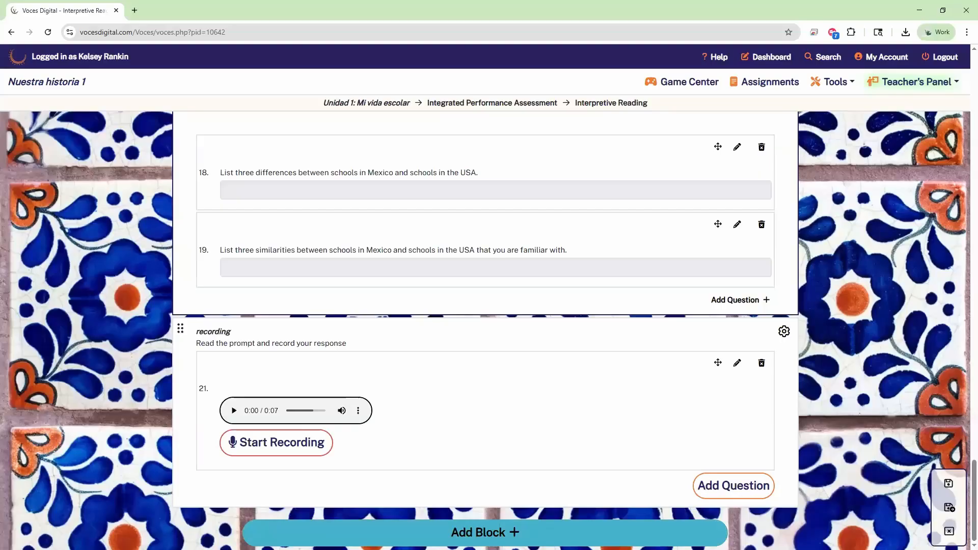
{"action": "left_click", "coordinate": [488, 532]}
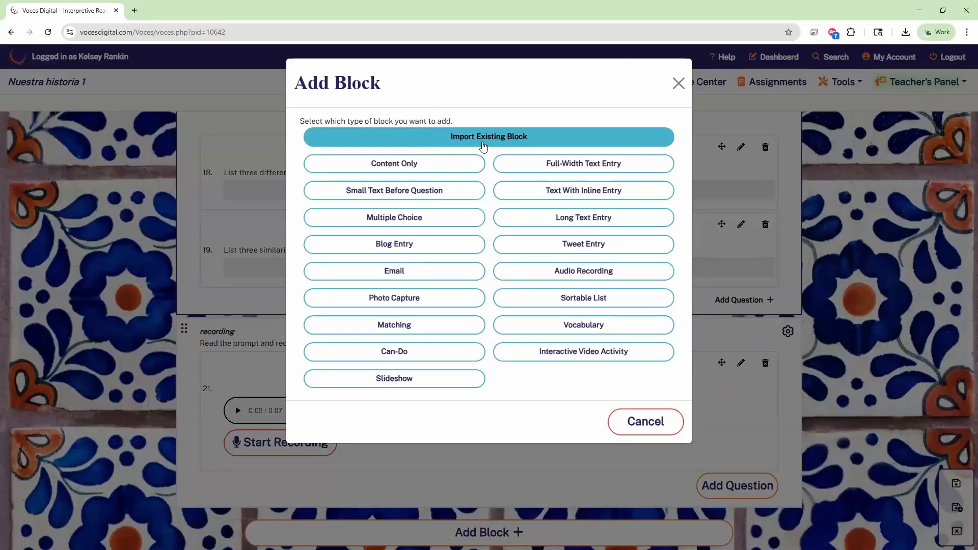
Step: Import an existing block from Voces por el mundo 1, previewing Capítulo 1: México's Actividad 1: El abecedario 1
{"action": "left_click", "coordinate": [487, 142]}
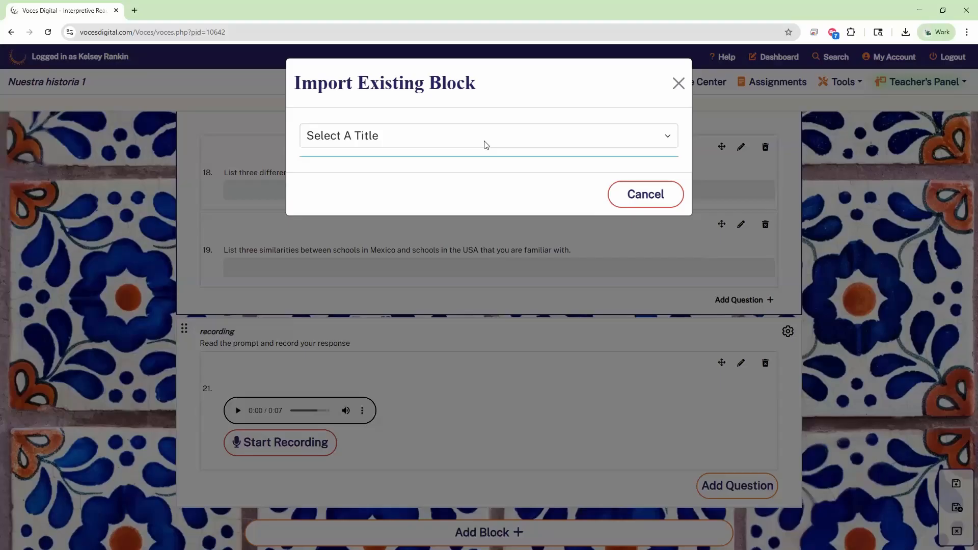
{"action": "left_click", "coordinate": [486, 145]}
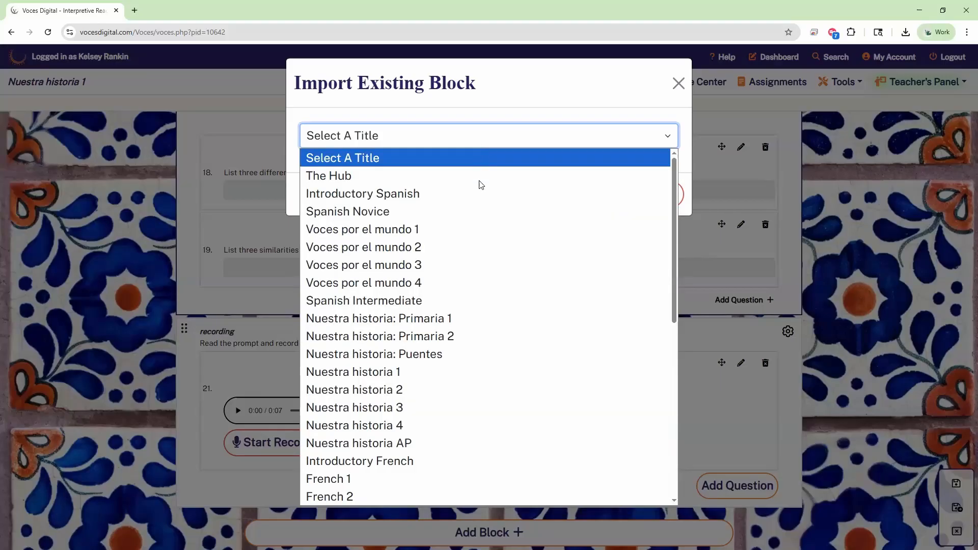
{"action": "left_click", "coordinate": [475, 237]}
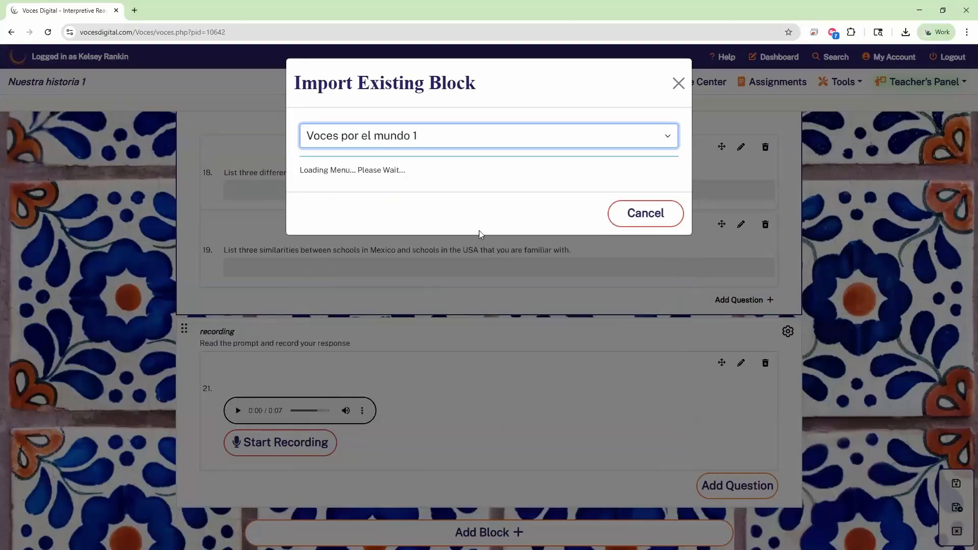
{"action": "left_click", "coordinate": [306, 199]}
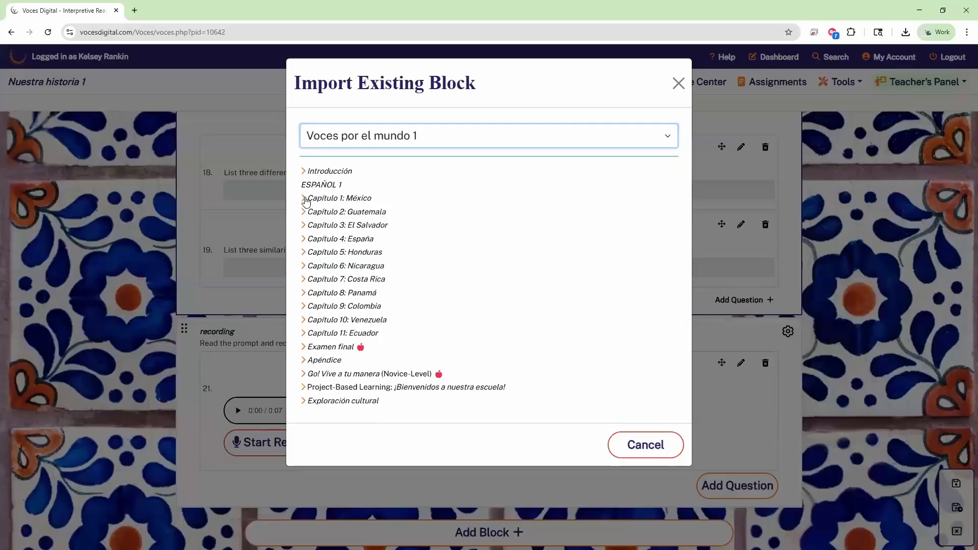
{"action": "left_click", "coordinate": [337, 307]}
{"action": "left_click", "coordinate": [358, 321]}
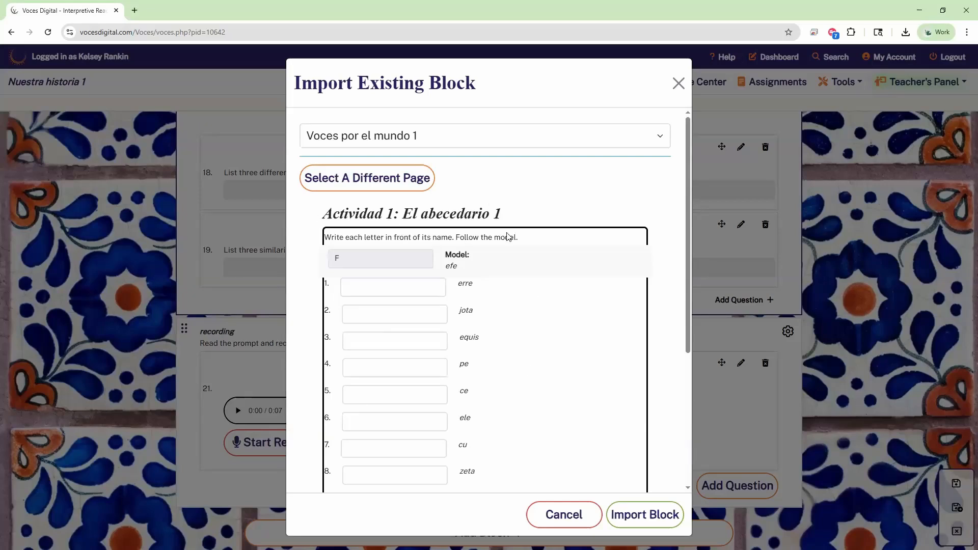
Step: Review the El abecedario 1 preview and choose to import it
{"action": "scroll", "coordinate": [522, 246], "scroll_direction": "down", "scroll_amount": 7}
{"action": "scroll", "coordinate": [351, 177], "scroll_direction": "up", "scroll_amount": 6}
{"action": "scroll", "coordinate": [530, 295], "scroll_direction": "down", "scroll_amount": 2}
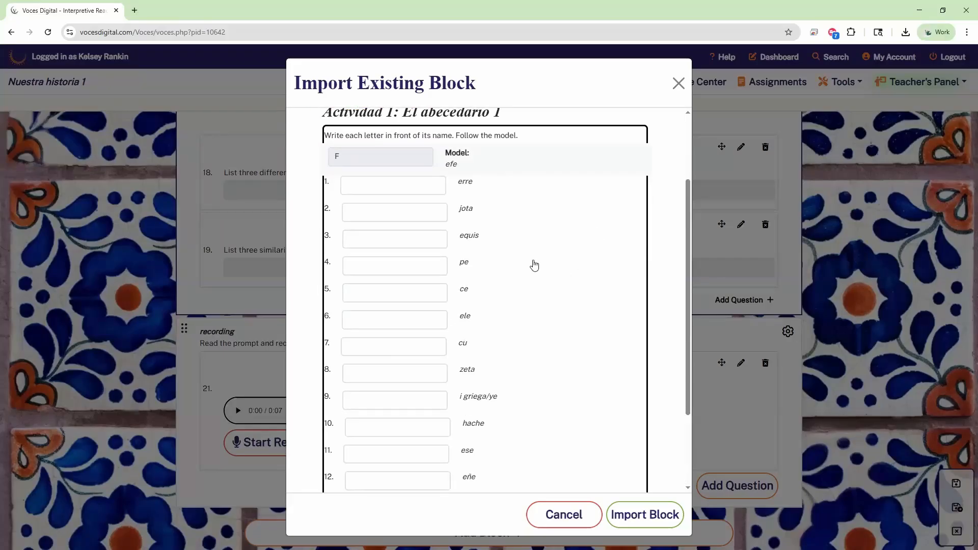
{"action": "scroll", "coordinate": [494, 209], "scroll_direction": "down", "scroll_amount": 2}
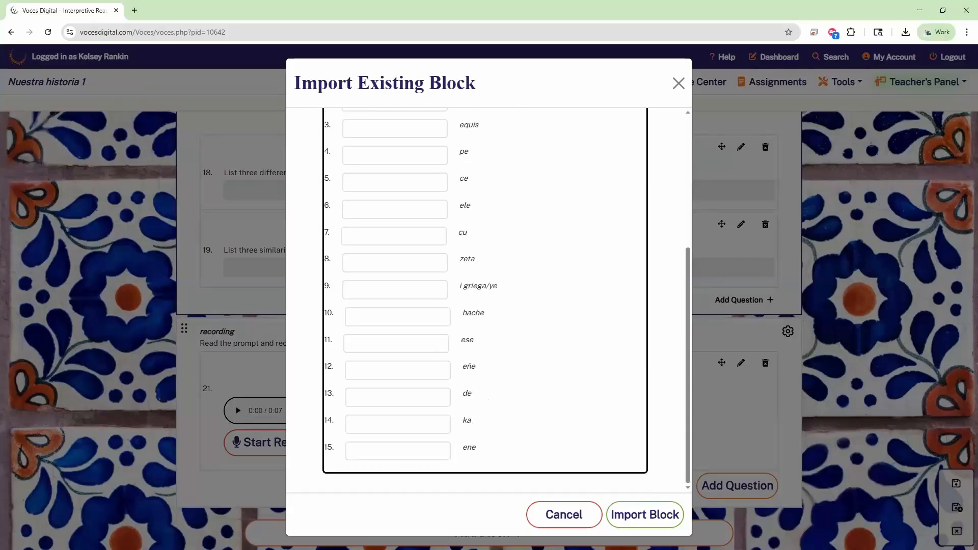
{"action": "left_click", "coordinate": [634, 524]}
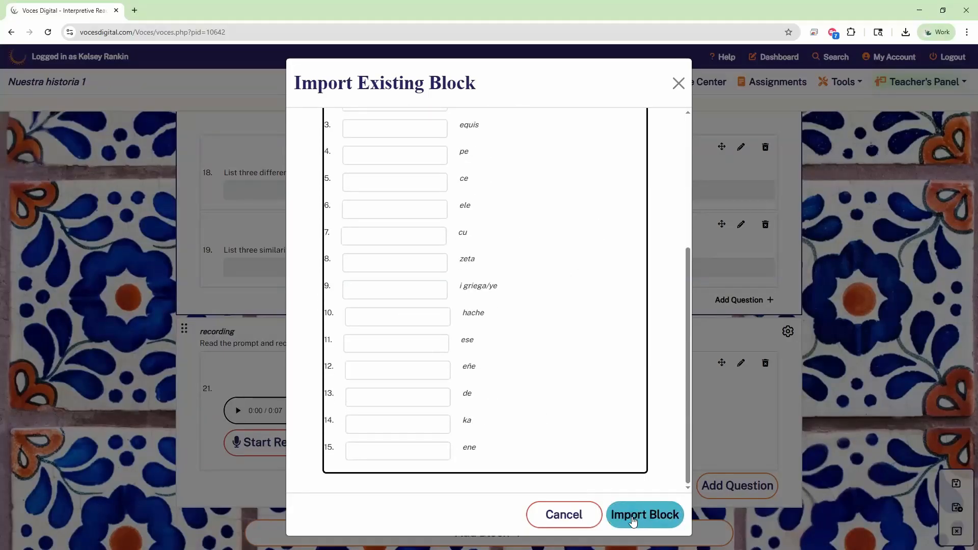
{"action": "scroll", "coordinate": [543, 454], "scroll_direction": "up", "scroll_amount": 3}
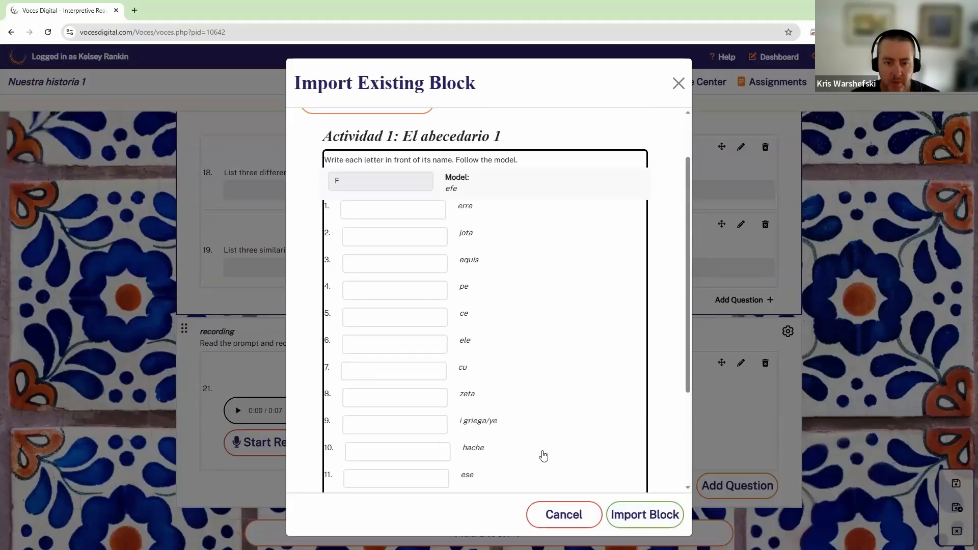
{"action": "scroll", "coordinate": [543, 455], "scroll_direction": "up", "scroll_amount": 1}
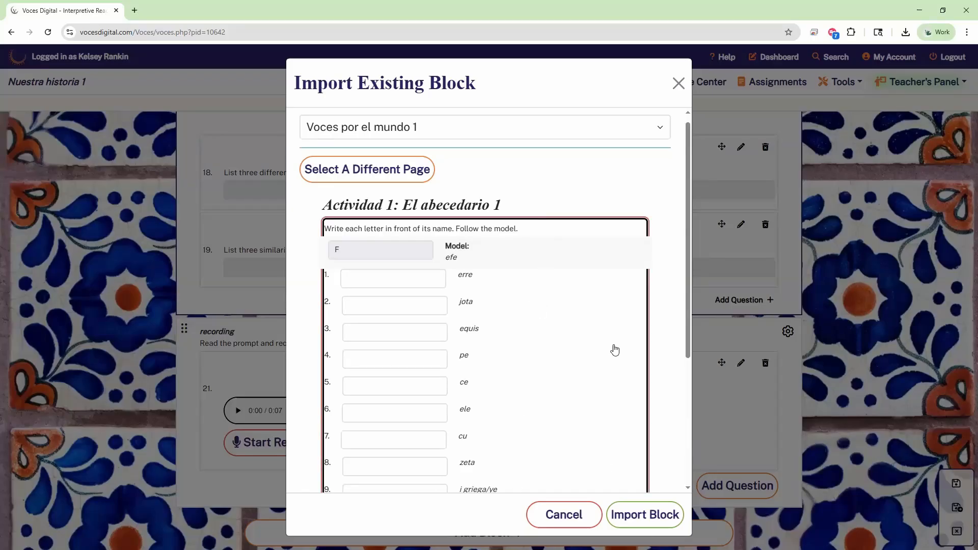
{"action": "scroll", "coordinate": [615, 350], "scroll_direction": "down", "scroll_amount": 3}
Step: Import the El abecedario 1 block and check its model 'efe' and items 22–36
{"action": "left_click", "coordinate": [643, 517]}
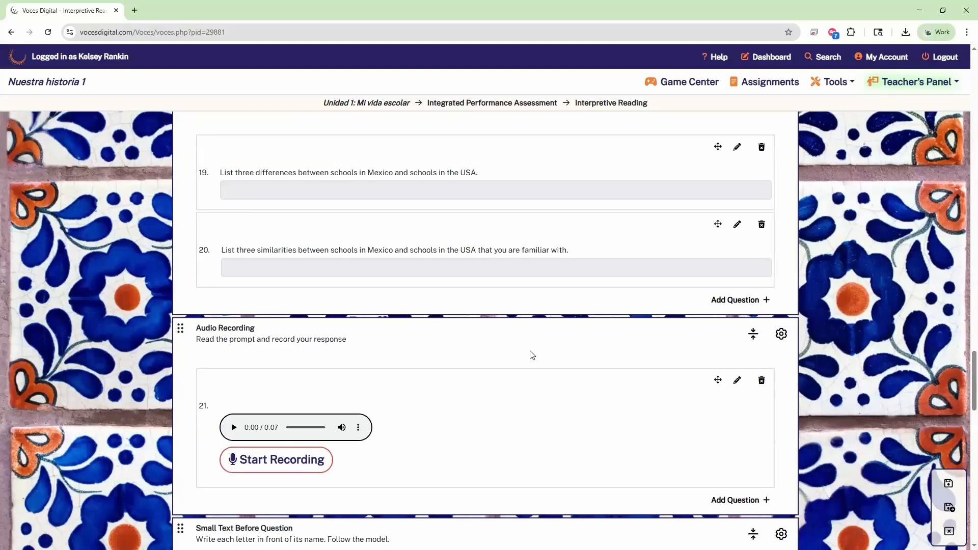
{"action": "scroll", "coordinate": [525, 339], "scroll_direction": "down", "scroll_amount": 2}
{"action": "scroll", "coordinate": [523, 333], "scroll_direction": "down", "scroll_amount": 13}
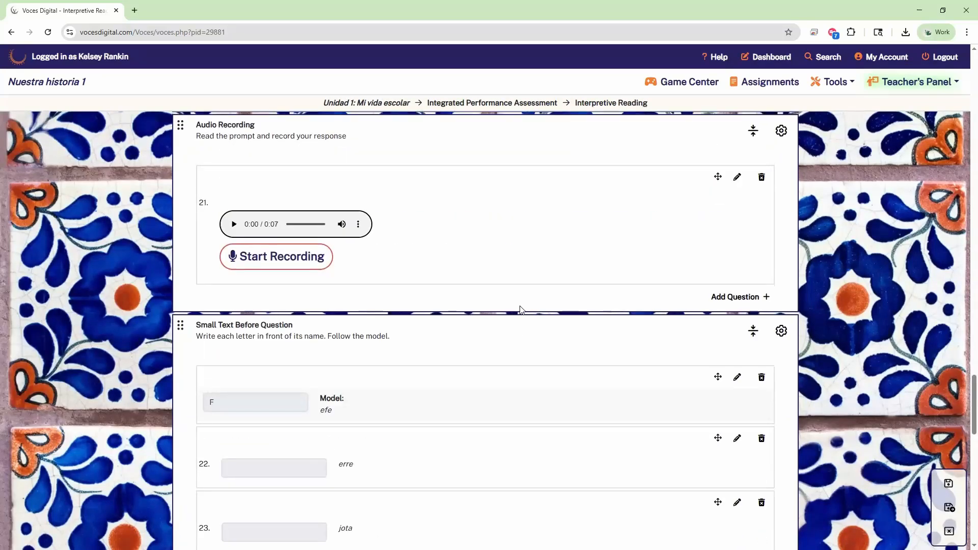
{"action": "scroll", "coordinate": [519, 341], "scroll_direction": "down", "scroll_amount": 7}
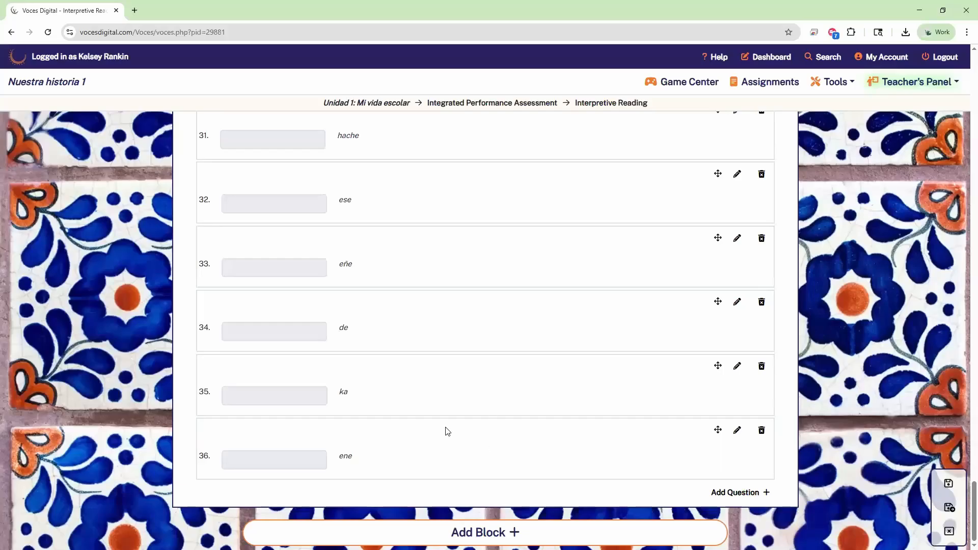
{"action": "scroll", "coordinate": [445, 430], "scroll_direction": "up", "scroll_amount": 4}
{"action": "scroll", "coordinate": [465, 309], "scroll_direction": "up", "scroll_amount": 2}
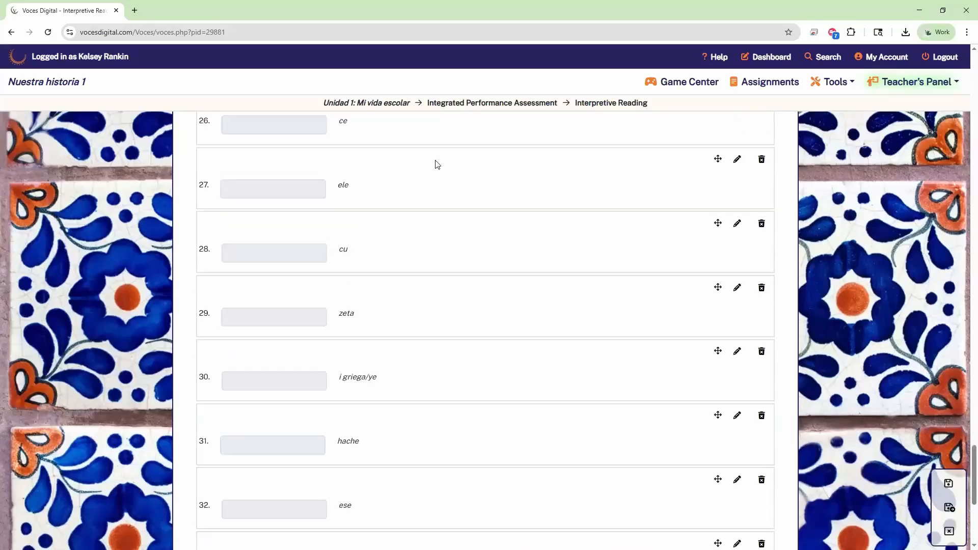
{"action": "scroll", "coordinate": [687, 221], "scroll_direction": "up", "scroll_amount": 5}
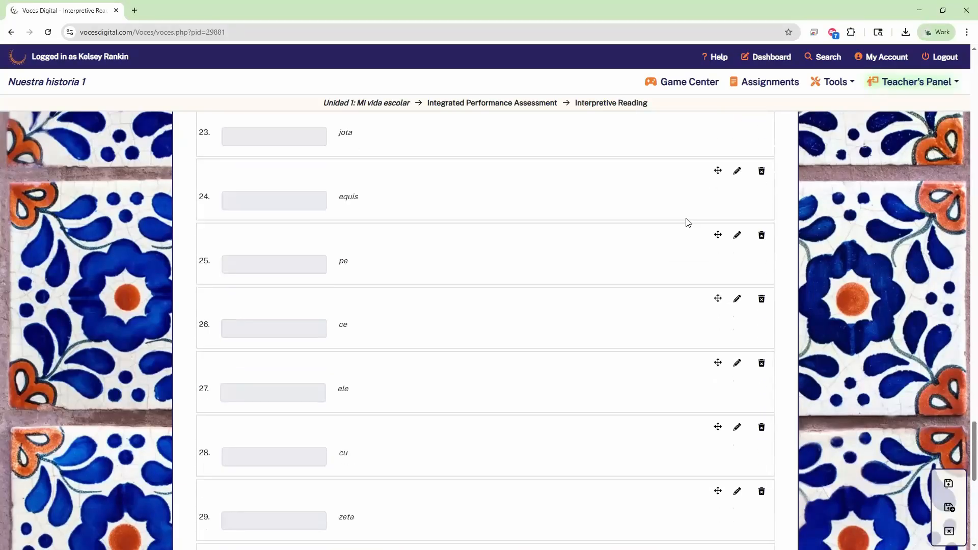
{"action": "scroll", "coordinate": [688, 222], "scroll_direction": "up", "scroll_amount": 2}
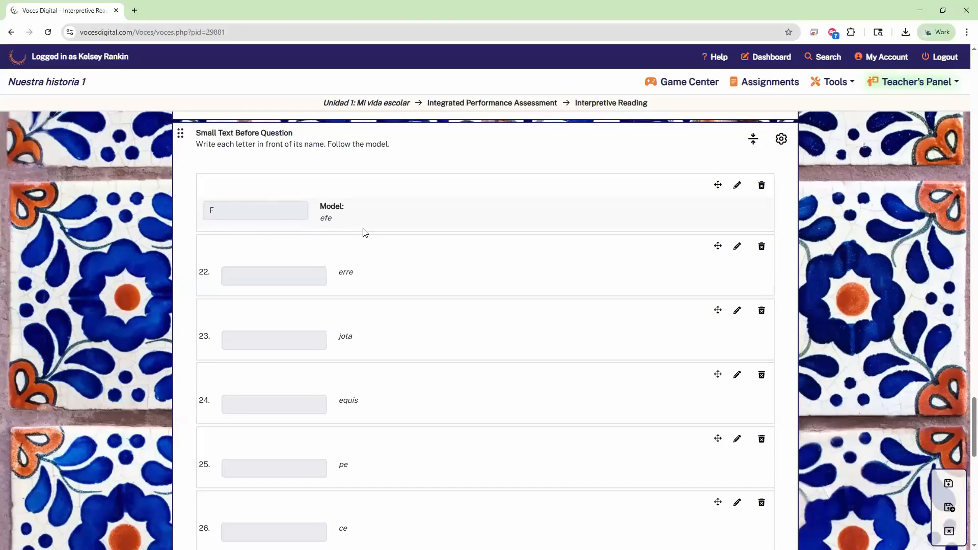
Step: Delete the model 'efe' question from the imported alphabet block
{"action": "left_click", "coordinate": [763, 192]}
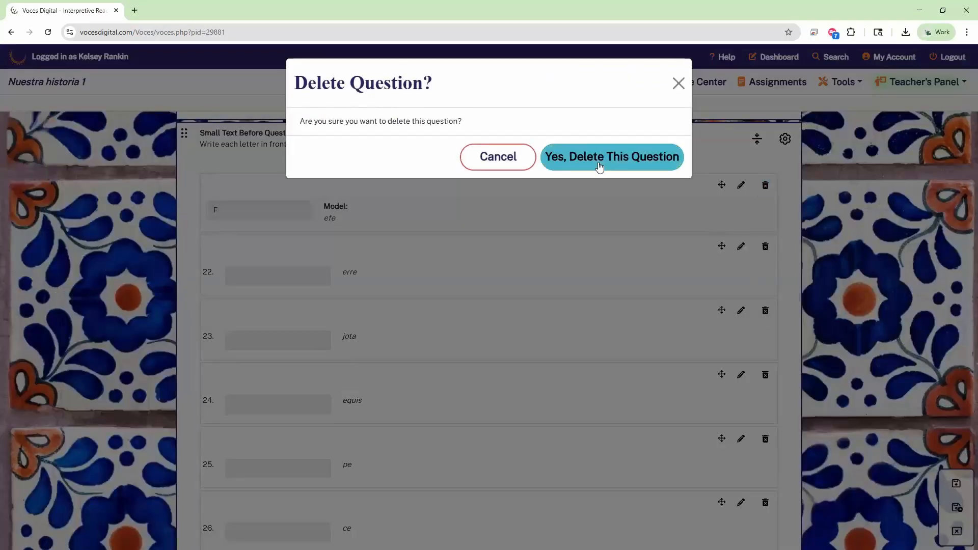
{"action": "left_click", "coordinate": [600, 167]}
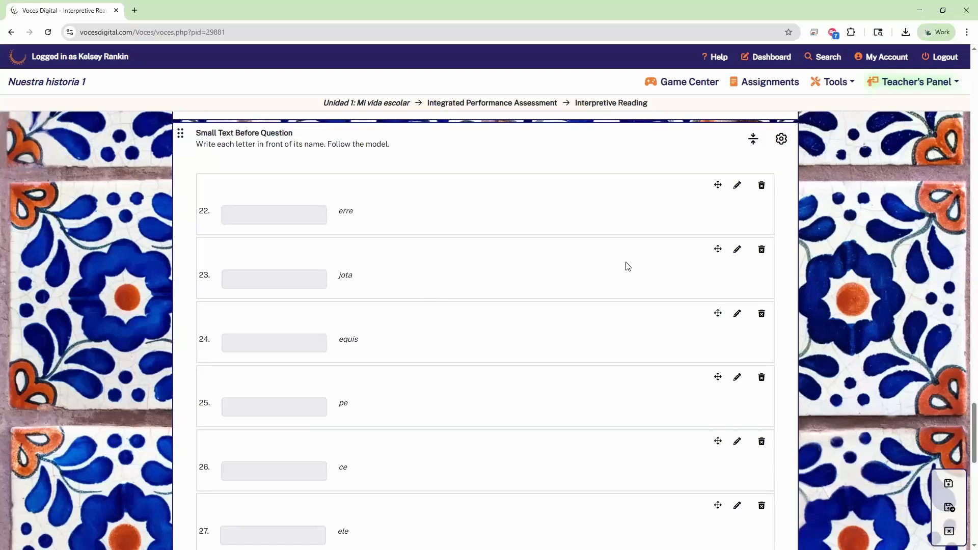
Step: Edit question 22 'erre' to be autograded with answer R and save it
{"action": "left_click", "coordinate": [737, 189]}
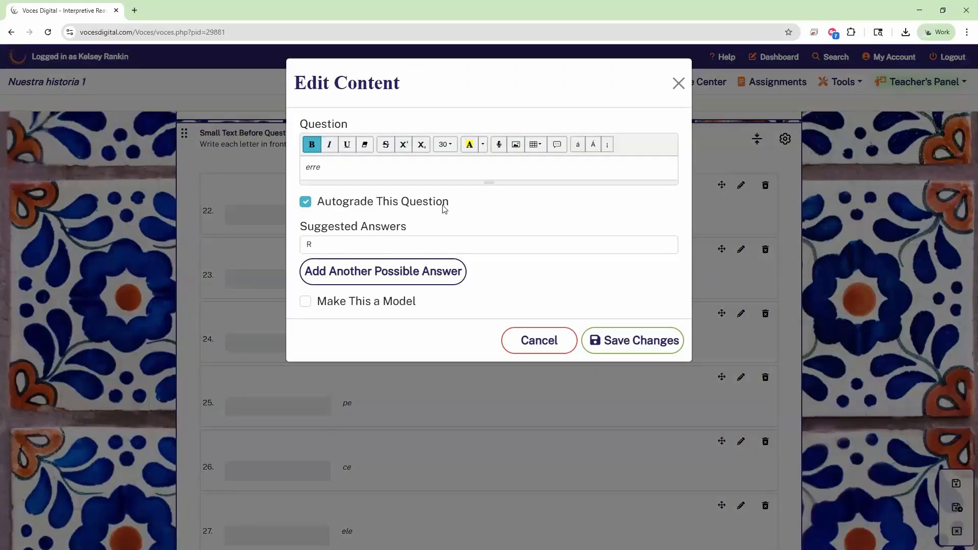
{"action": "double_click", "coordinate": [313, 167]}
{"action": "left_click", "coordinate": [442, 224]}
{"action": "left_click", "coordinate": [305, 202]}
{"action": "key", "text": "space"}
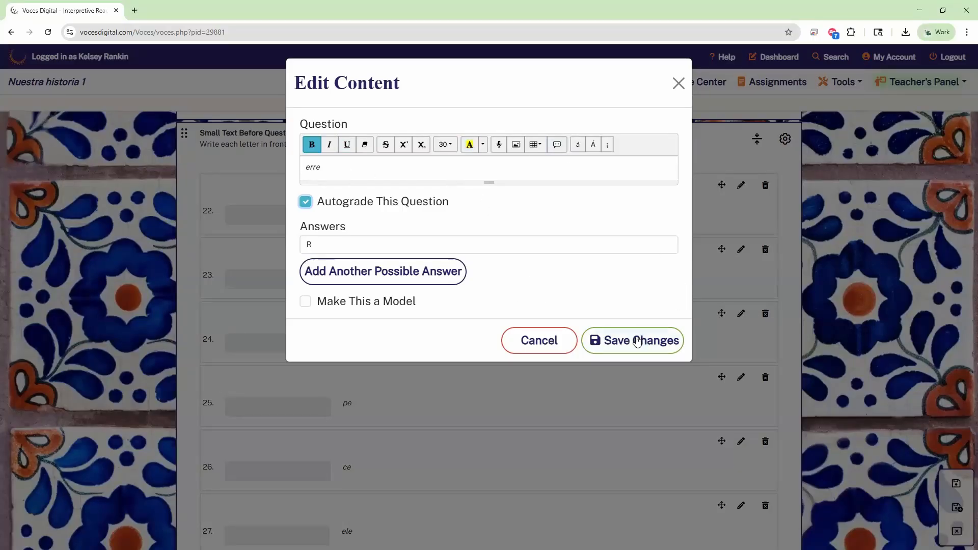
{"action": "left_click", "coordinate": [668, 340]}
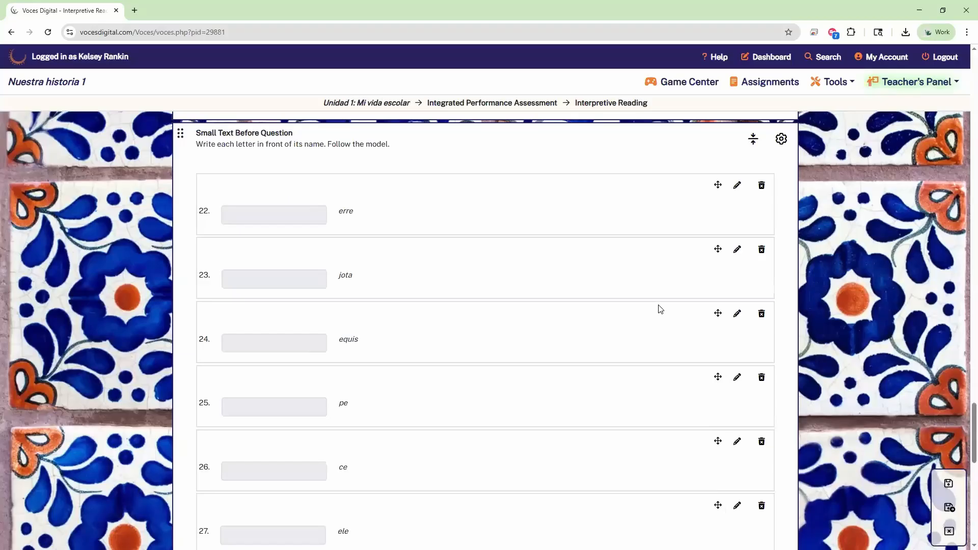
{"action": "scroll", "coordinate": [659, 308], "scroll_direction": "up", "scroll_amount": 1}
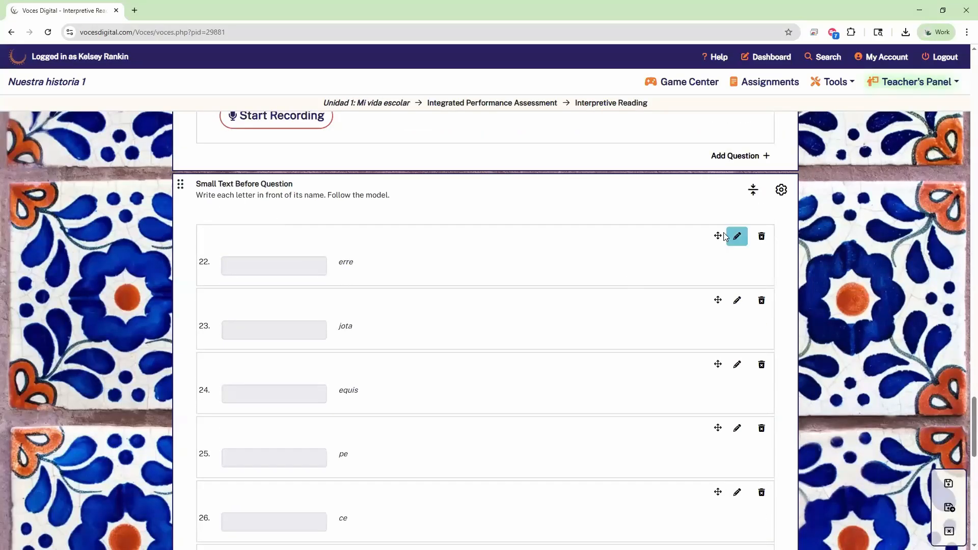
Step: Drag 'erre' below 'equis' and 'jota' below 'ele' in the alphabet block
{"action": "left_click_drag", "start_coordinate": [719, 234], "coordinate": [723, 412]}
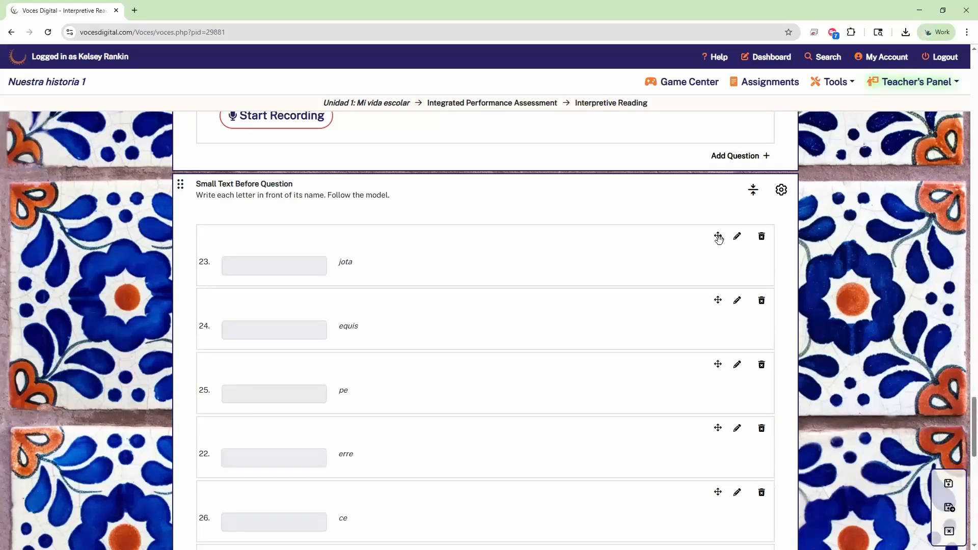
{"action": "left_click_drag", "start_coordinate": [718, 236], "coordinate": [699, 501]}
{"action": "scroll", "coordinate": [594, 373], "scroll_direction": "down", "scroll_amount": 3}
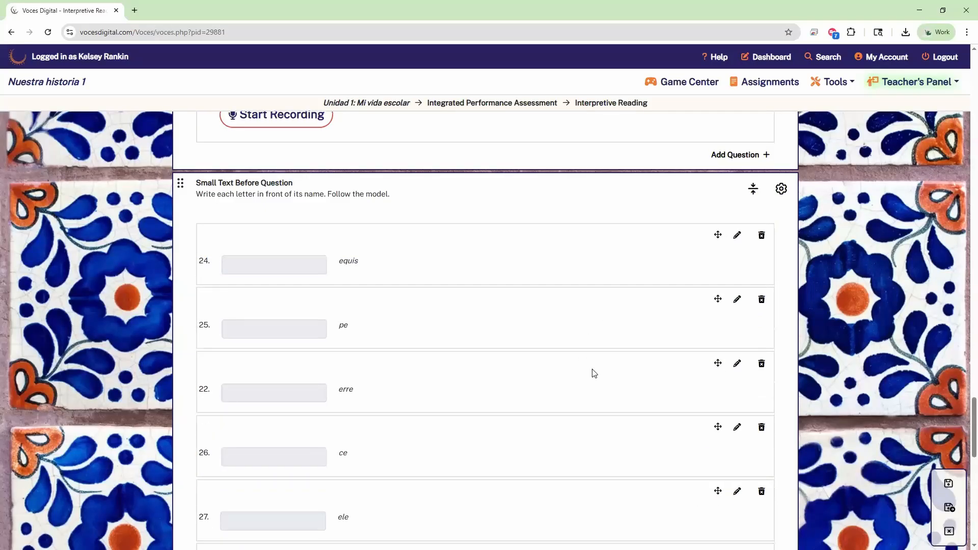
{"action": "scroll", "coordinate": [594, 374], "scroll_direction": "up", "scroll_amount": 2}
{"action": "scroll", "coordinate": [595, 373], "scroll_direction": "up", "scroll_amount": 1}
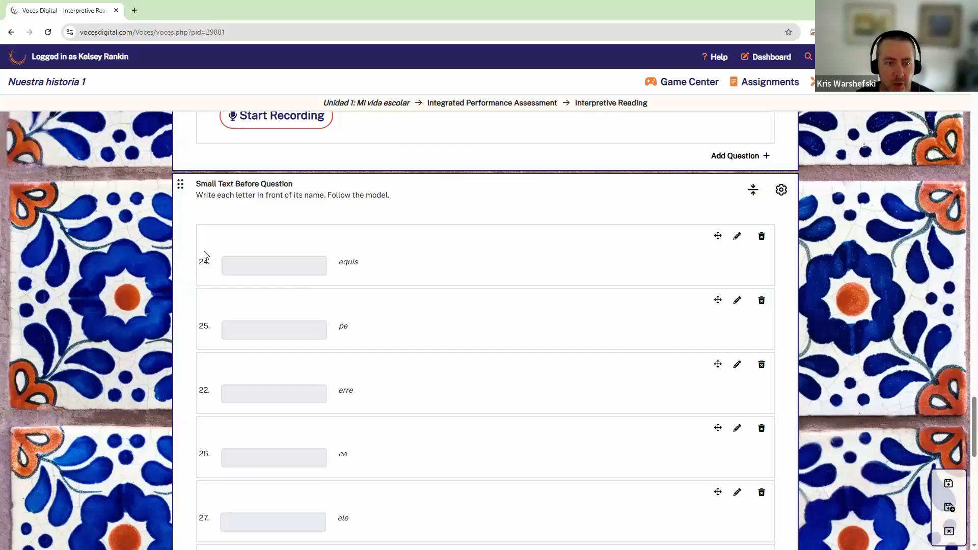
Step: Collapse the blocks and drag Can-Do to the top, directly above the school timetables Content Only block
{"action": "left_click", "coordinate": [754, 197]}
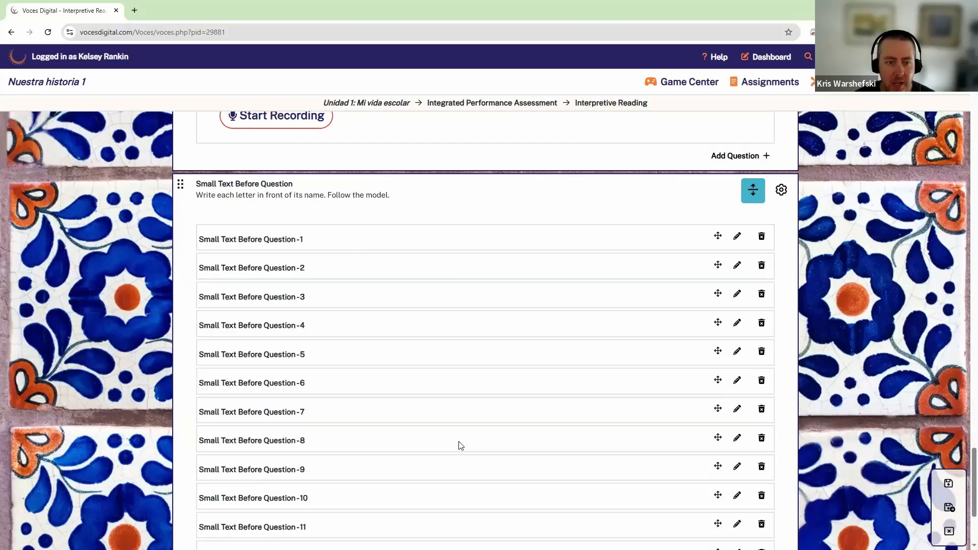
{"action": "left_click", "coordinate": [753, 193]}
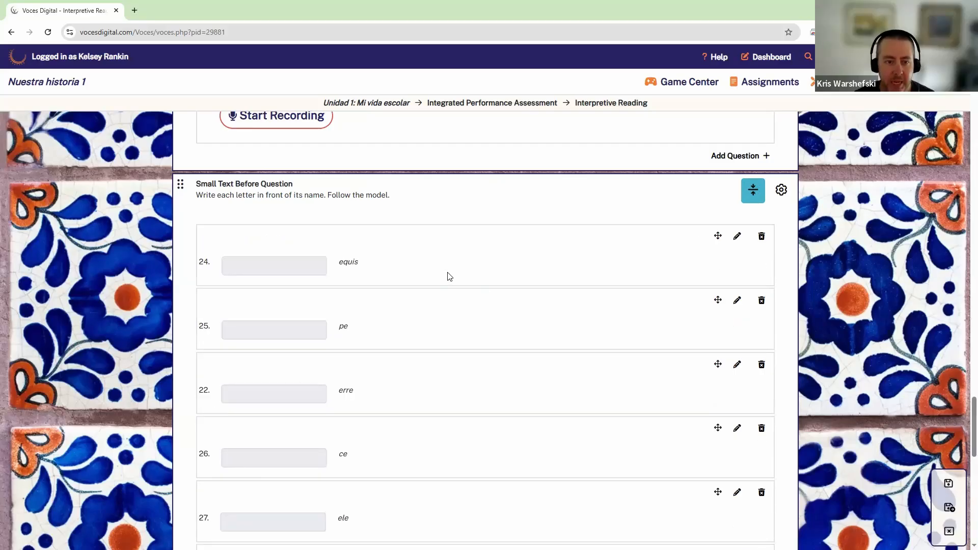
{"action": "scroll", "coordinate": [453, 293], "scroll_direction": "down", "scroll_amount": 2}
{"action": "scroll", "coordinate": [458, 293], "scroll_direction": "up", "scroll_amount": 2}
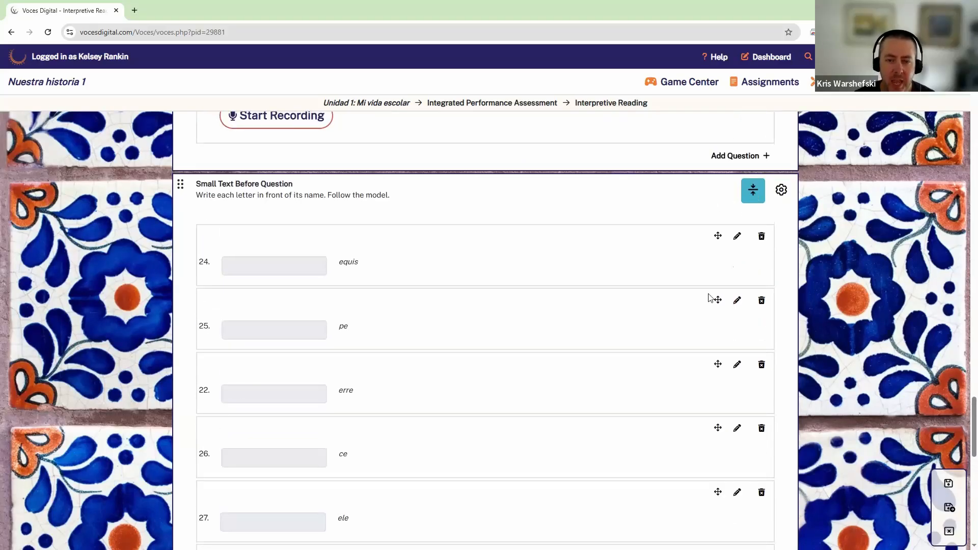
{"action": "left_click", "coordinate": [753, 190]}
{"action": "scroll", "coordinate": [927, 354], "scroll_direction": "up", "scroll_amount": 1}
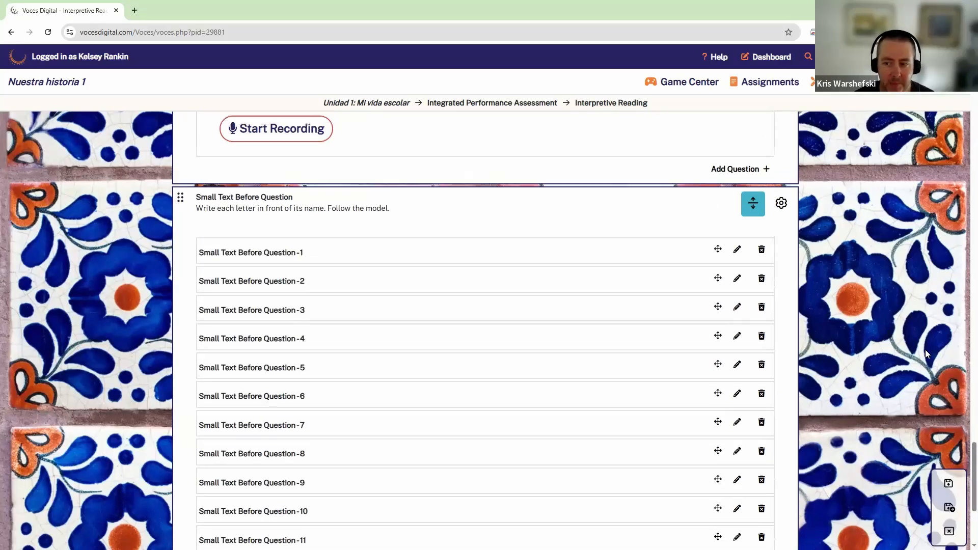
{"action": "scroll", "coordinate": [965, 427], "scroll_direction": "up", "scroll_amount": 15}
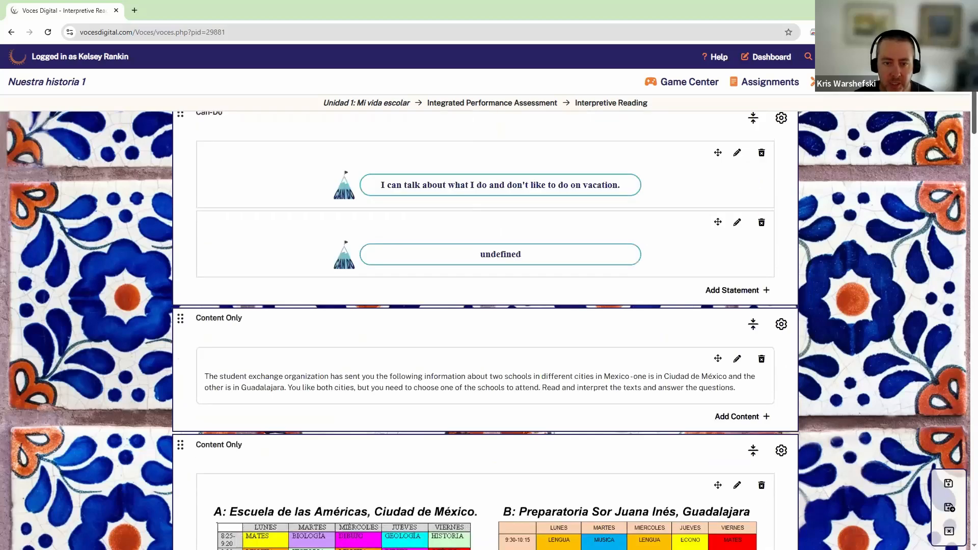
{"action": "scroll", "coordinate": [814, 133], "scroll_direction": "up", "scroll_amount": 2}
{"action": "left_click_drag", "start_coordinate": [178, 195], "coordinate": [180, 367]}
{"action": "left_click", "coordinate": [757, 152]}
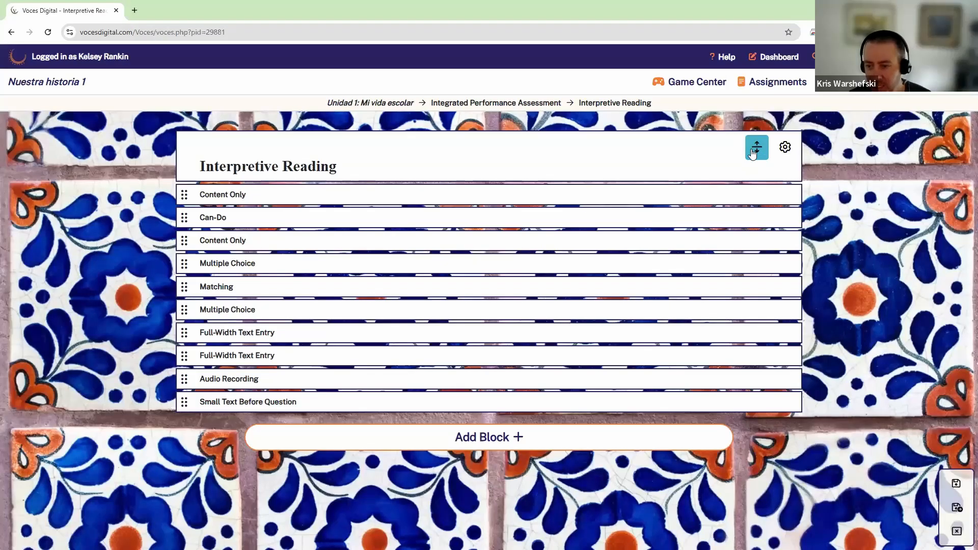
{"action": "left_click_drag", "start_coordinate": [185, 195], "coordinate": [184, 258]}
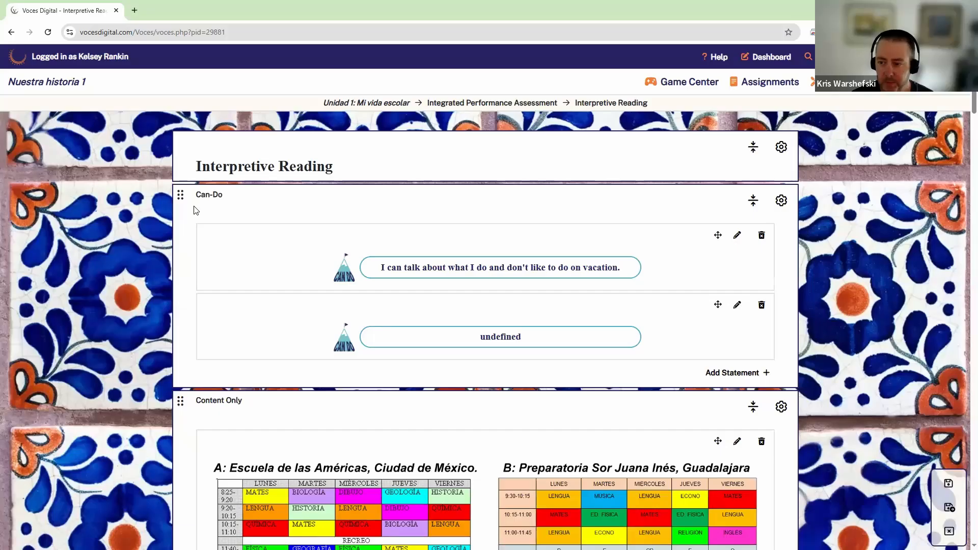
Step: Collapse all blocks and drag Small Text Before Question up to sit right after Matching
{"action": "left_click", "coordinate": [755, 152]}
{"action": "left_click", "coordinate": [759, 151]}
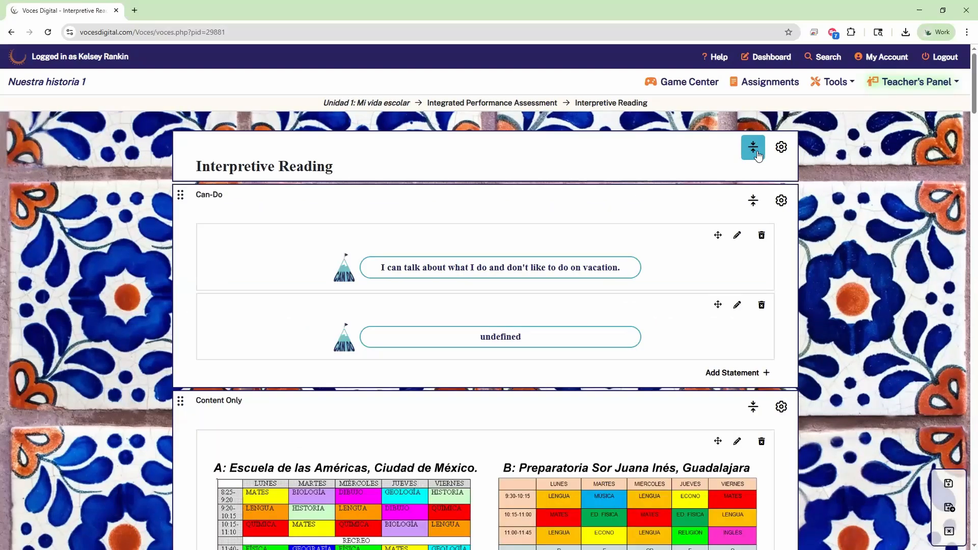
{"action": "left_click", "coordinate": [753, 147]}
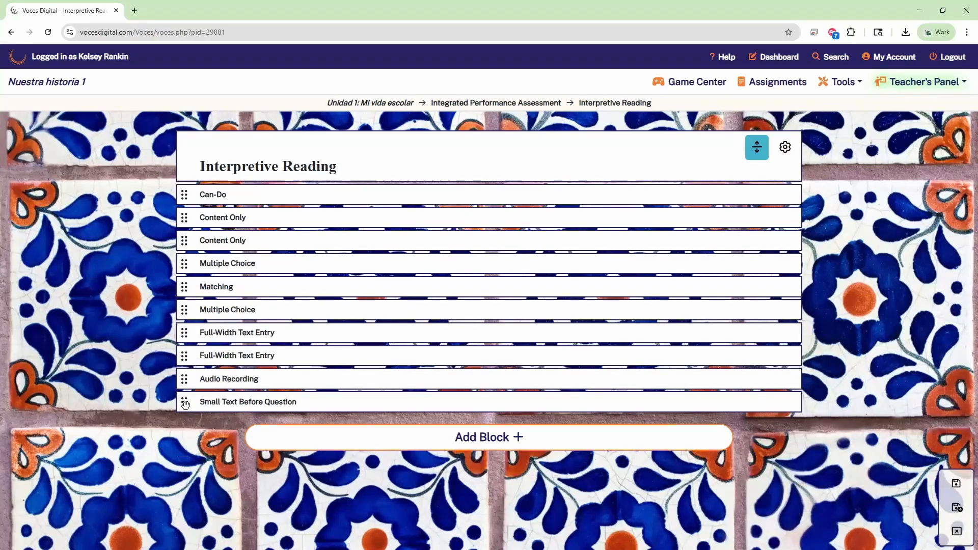
{"action": "left_click_drag", "start_coordinate": [184, 406], "coordinate": [188, 305]}
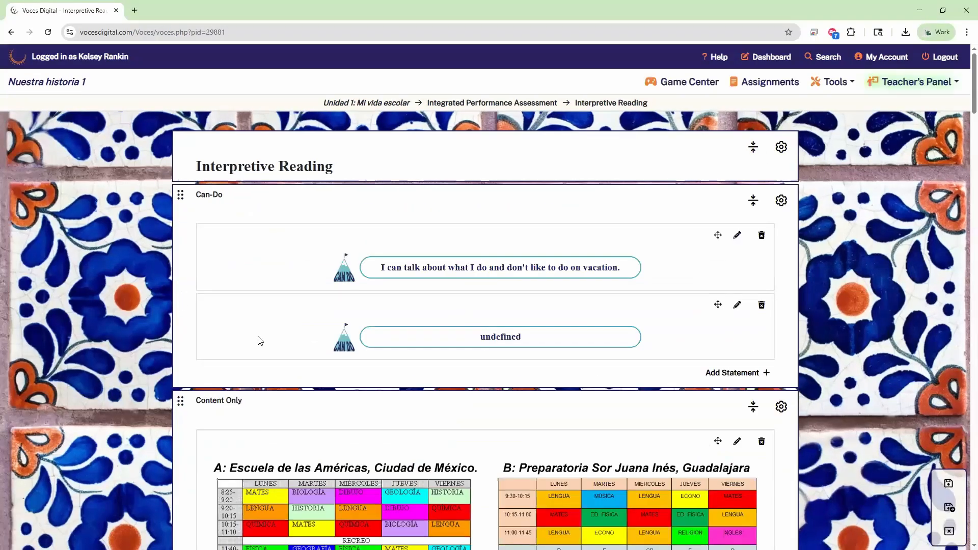
{"action": "scroll", "coordinate": [602, 282], "scroll_direction": "down", "scroll_amount": 1}
{"action": "scroll", "coordinate": [687, 244], "scroll_direction": "up", "scroll_amount": 1}
Step: Collapse the blocks and look through the Add Block types without adding one
{"action": "left_click", "coordinate": [753, 147]}
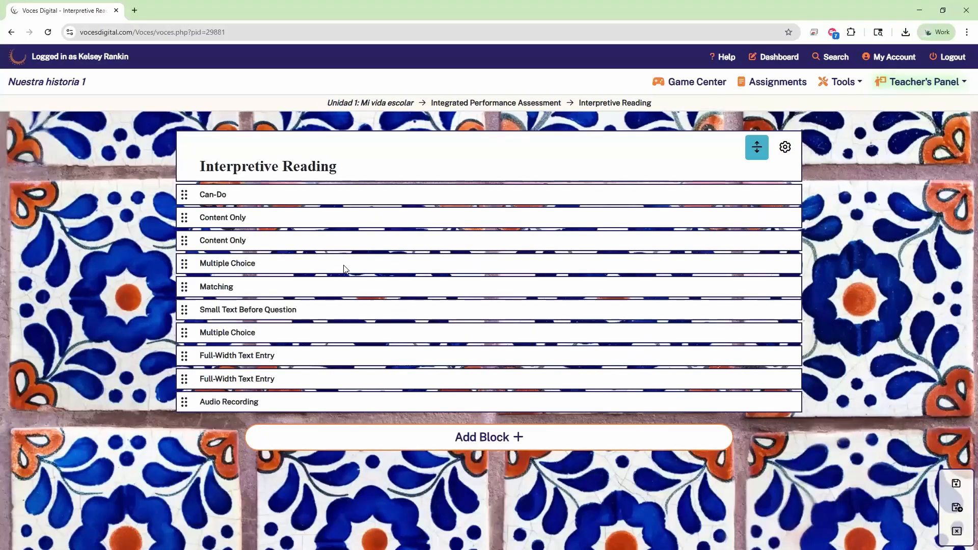
{"action": "left_click", "coordinate": [489, 442]}
{"action": "left_click", "coordinate": [498, 438]}
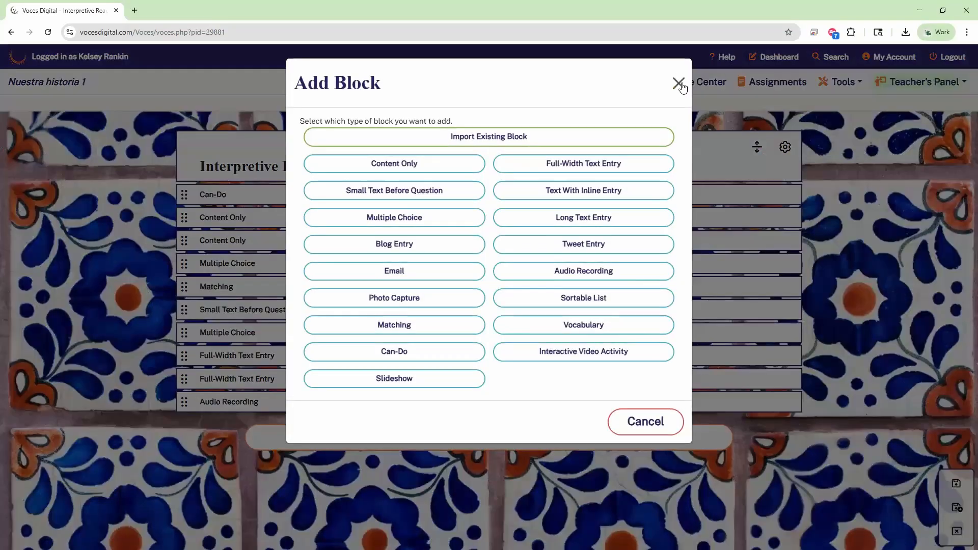
{"action": "left_click", "coordinate": [680, 81]}
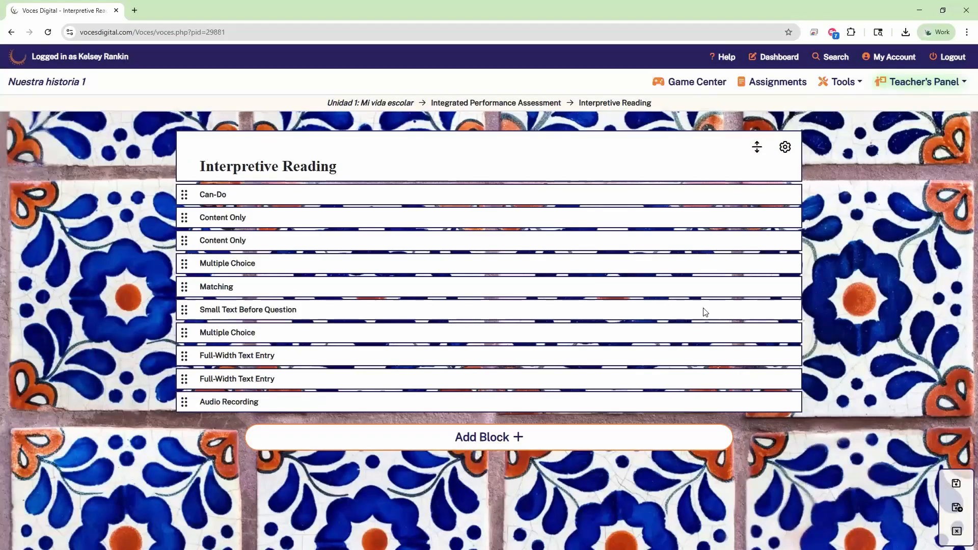
Step: Expand all Interpretive Reading blocks with the Toggle Content Blocks button to show their full contents
{"action": "left_click", "coordinate": [757, 147]}
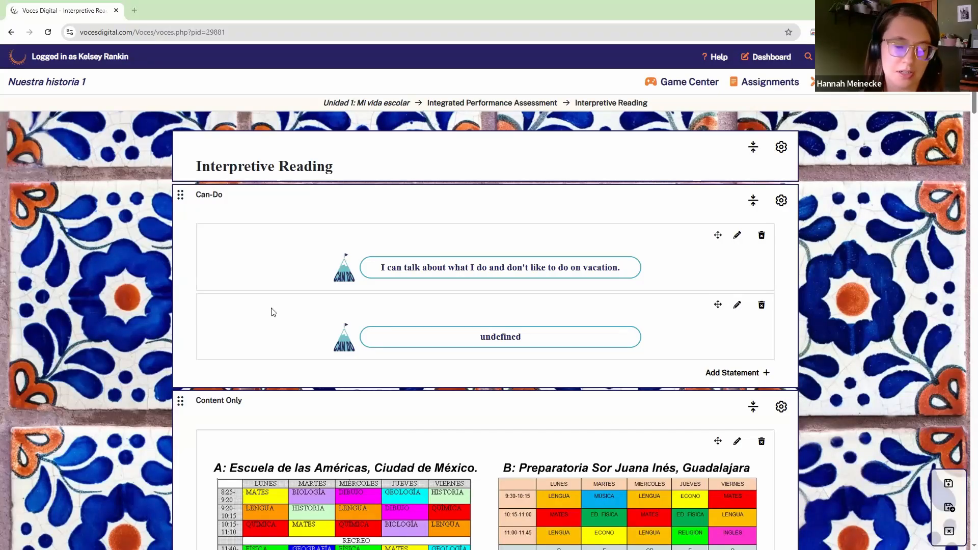
Step: At the page bottom, preview the Slideshow block type in Add Block, then close it without adding
{"action": "scroll", "coordinate": [478, 298], "scroll_direction": "down", "scroll_amount": 15}
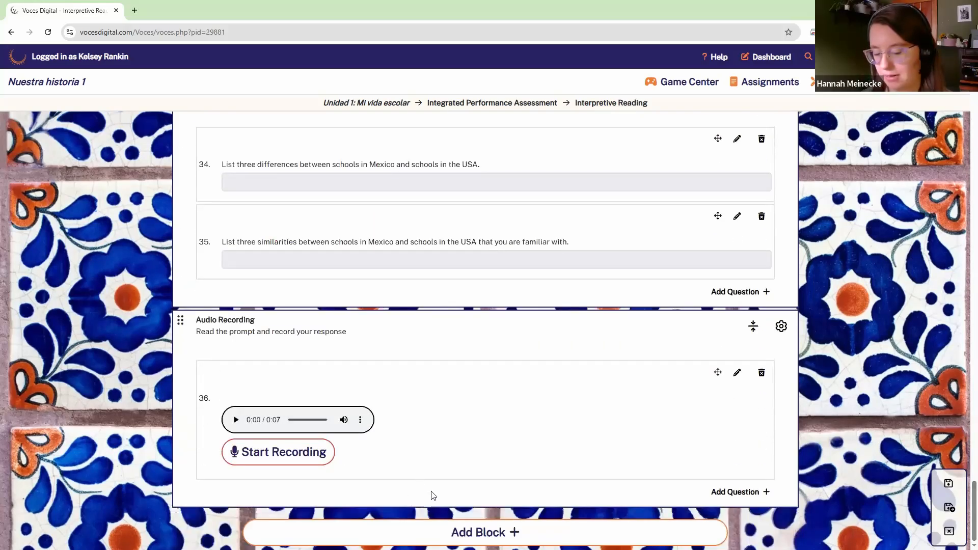
{"action": "left_click", "coordinate": [502, 532]}
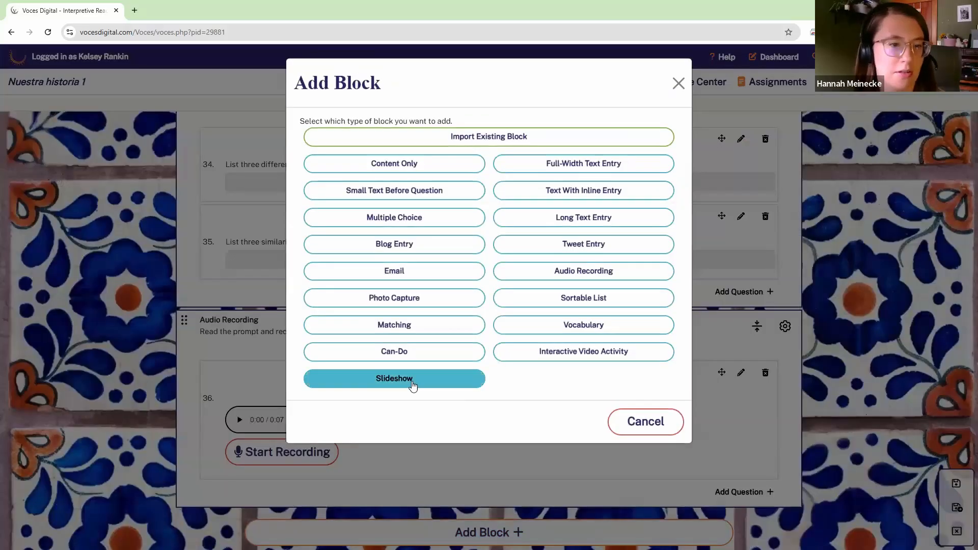
{"action": "left_click", "coordinate": [412, 380]}
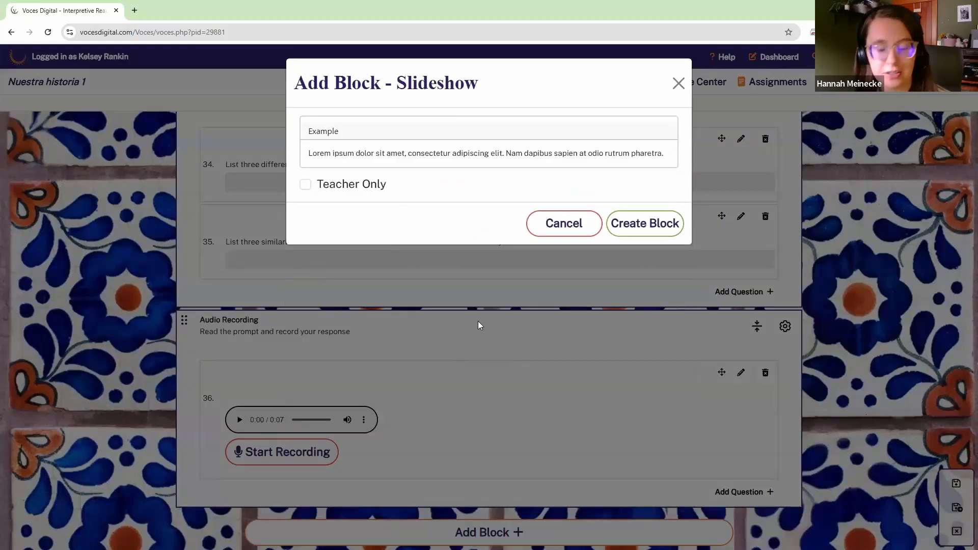
{"action": "left_click", "coordinate": [679, 83]}
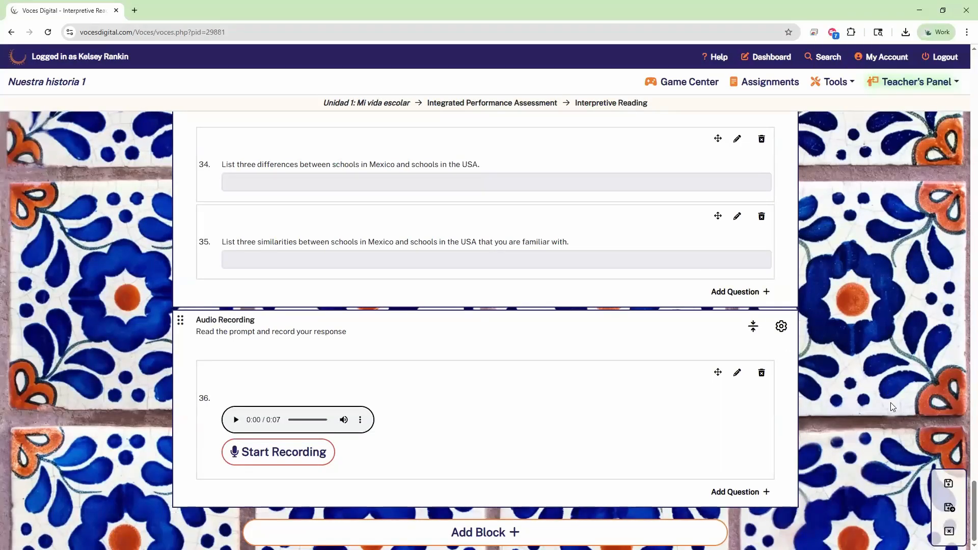
Step: Save the Interpretive Reading page, stop editing, and review the saved page
{"action": "left_click", "coordinate": [950, 508]}
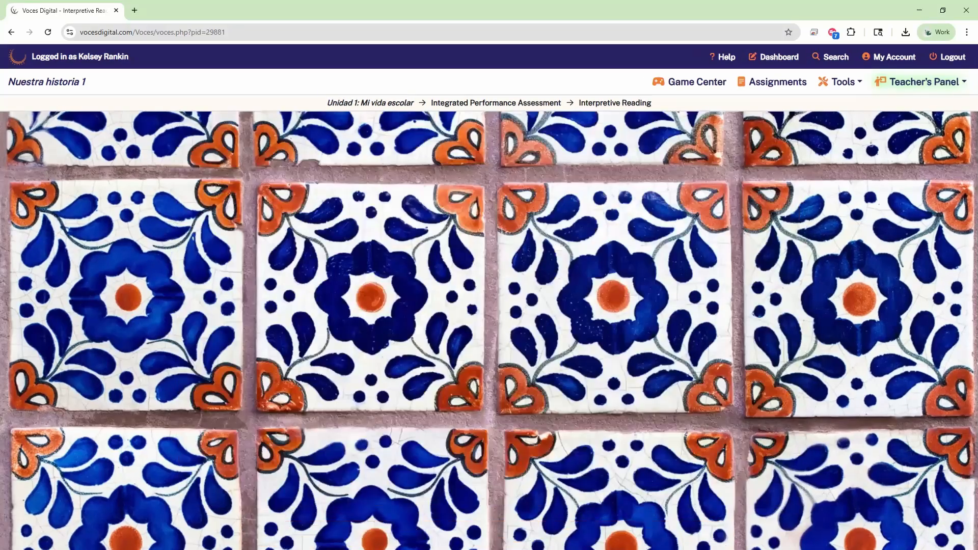
{"action": "scroll", "coordinate": [508, 194], "scroll_direction": "down", "scroll_amount": 17}
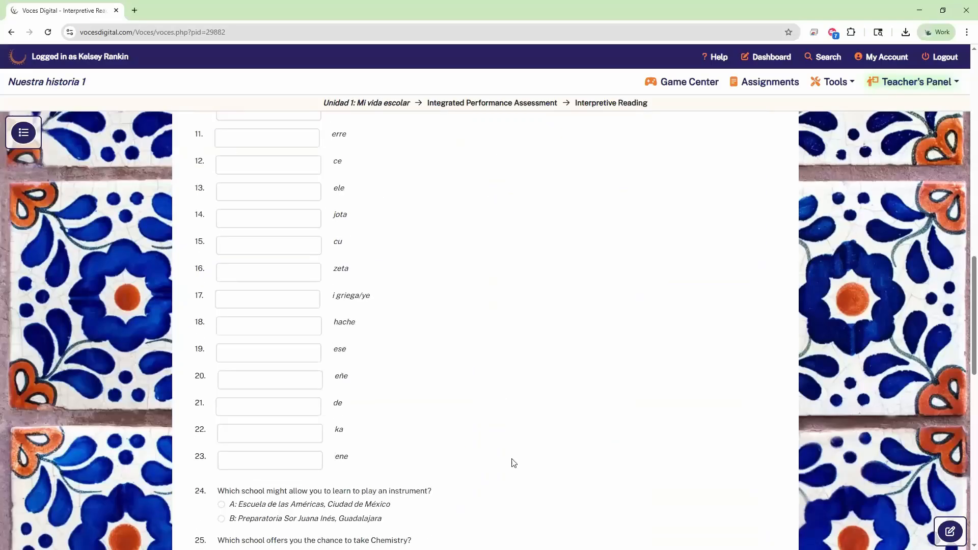
{"action": "scroll", "coordinate": [606, 290], "scroll_direction": "up", "scroll_amount": 4}
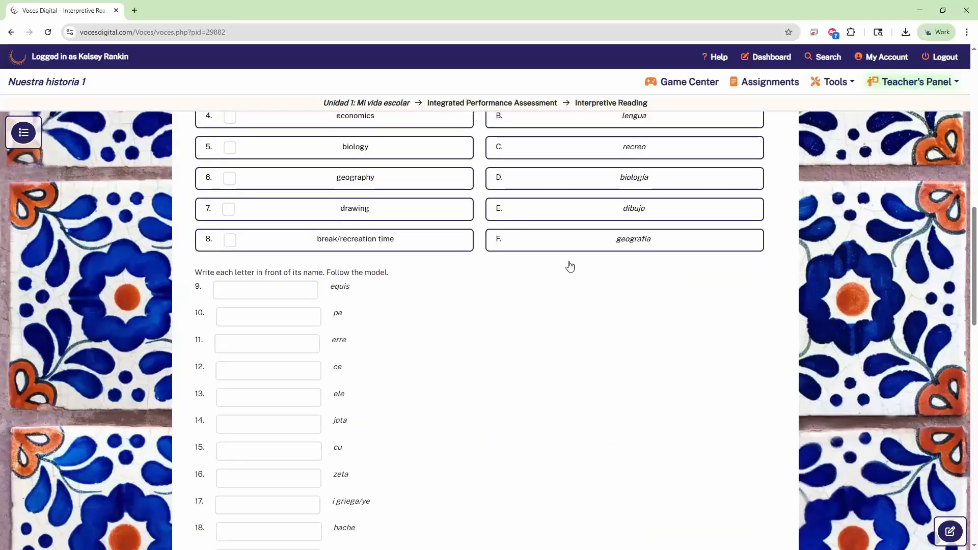
Step: Open the course Directory and expand Historieta 1: Necesita un lápiz to list its pages
{"action": "scroll", "coordinate": [569, 267], "scroll_direction": "up", "scroll_amount": 8}
{"action": "left_click", "coordinate": [24, 132]}
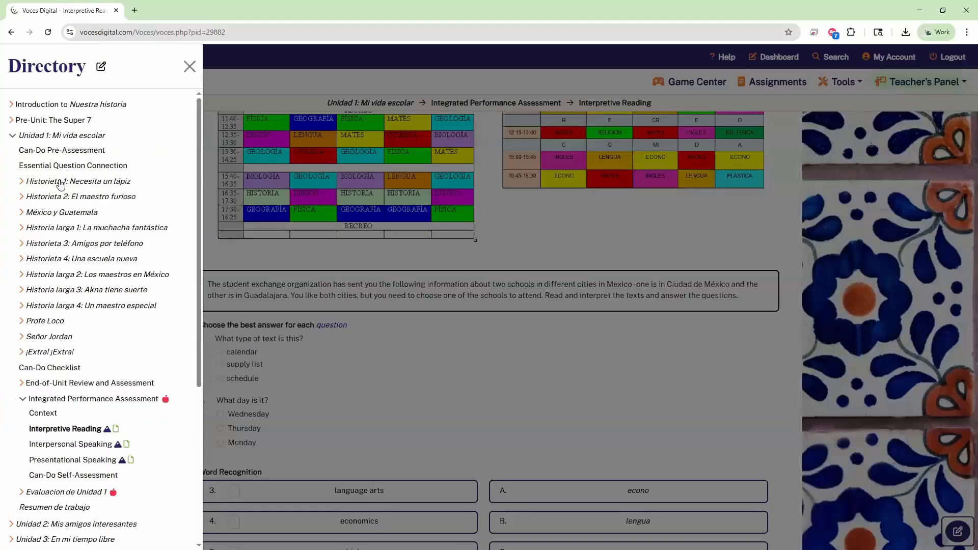
{"action": "left_click", "coordinate": [59, 182]}
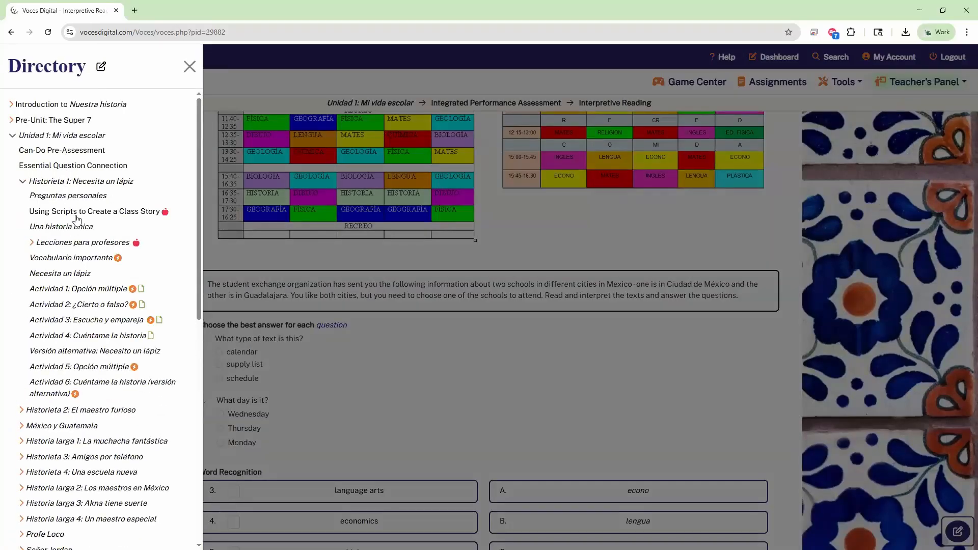
{"action": "left_click", "coordinate": [76, 198]}
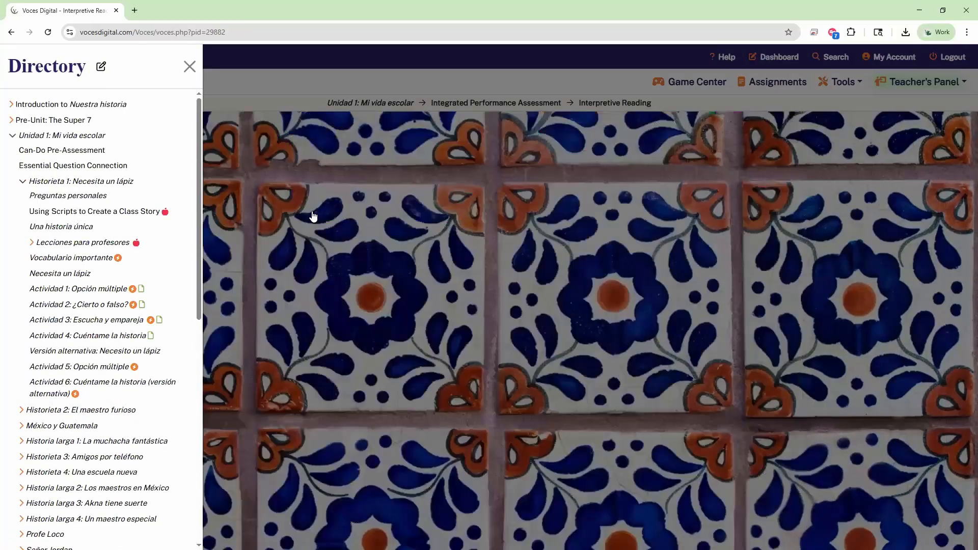
{"action": "scroll", "coordinate": [882, 227], "scroll_direction": "down", "scroll_amount": 4}
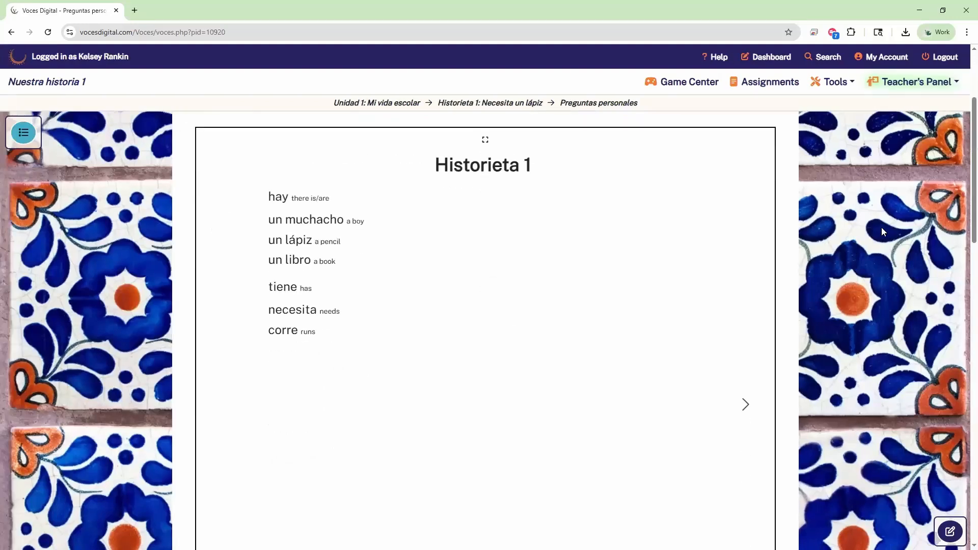
{"action": "scroll", "coordinate": [877, 229], "scroll_direction": "down", "scroll_amount": 3}
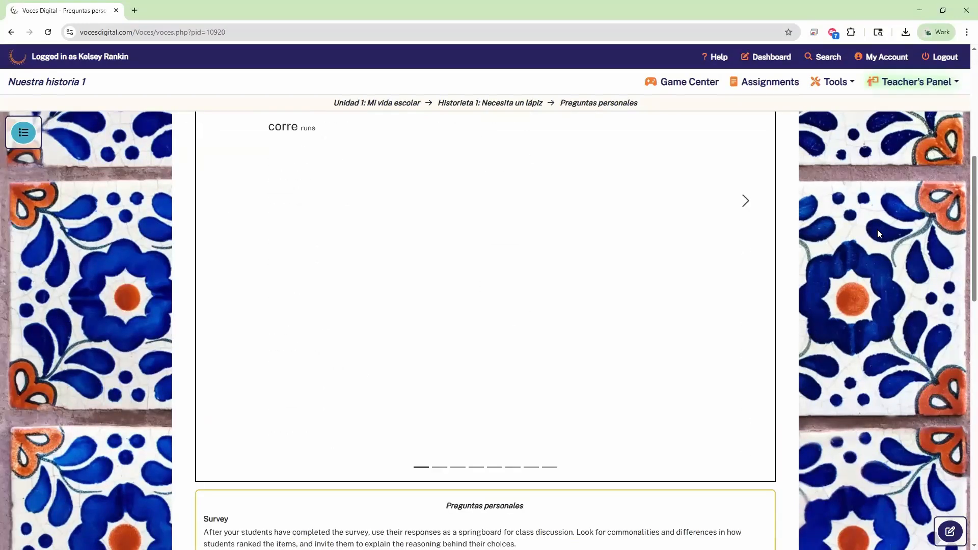
{"action": "scroll", "coordinate": [849, 248], "scroll_direction": "up", "scroll_amount": 1}
{"action": "scroll", "coordinate": [849, 247], "scroll_direction": "down", "scroll_amount": 2}
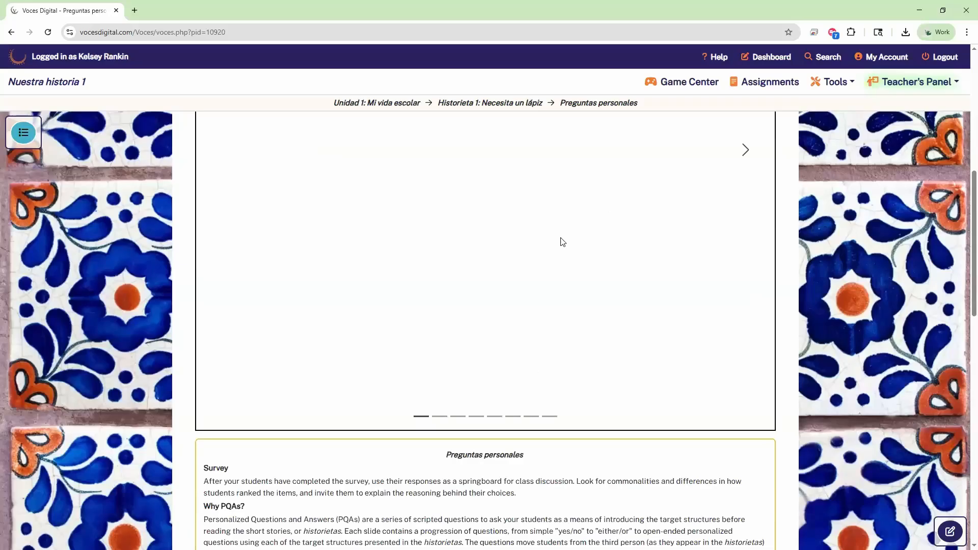
{"action": "scroll", "coordinate": [683, 213], "scroll_direction": "up", "scroll_amount": 2}
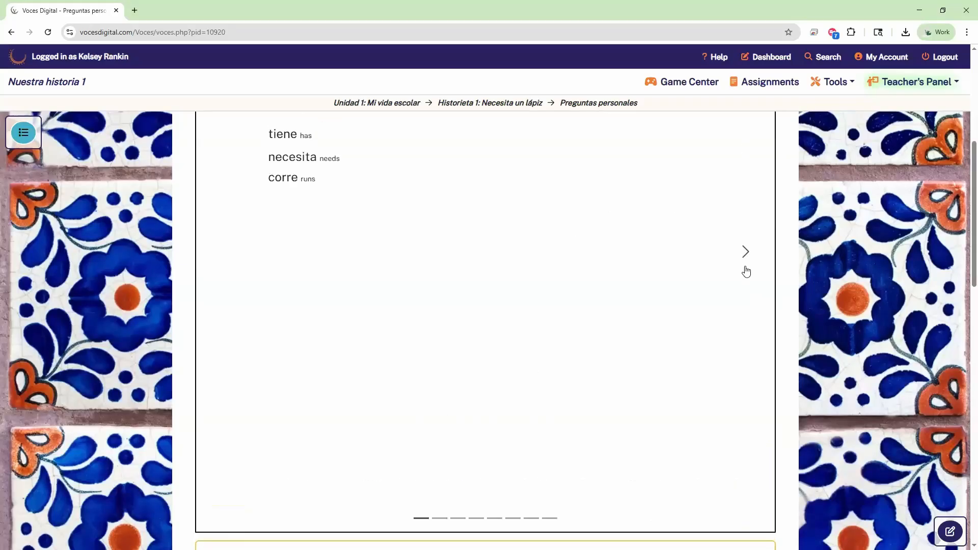
{"action": "left_click", "coordinate": [744, 253]}
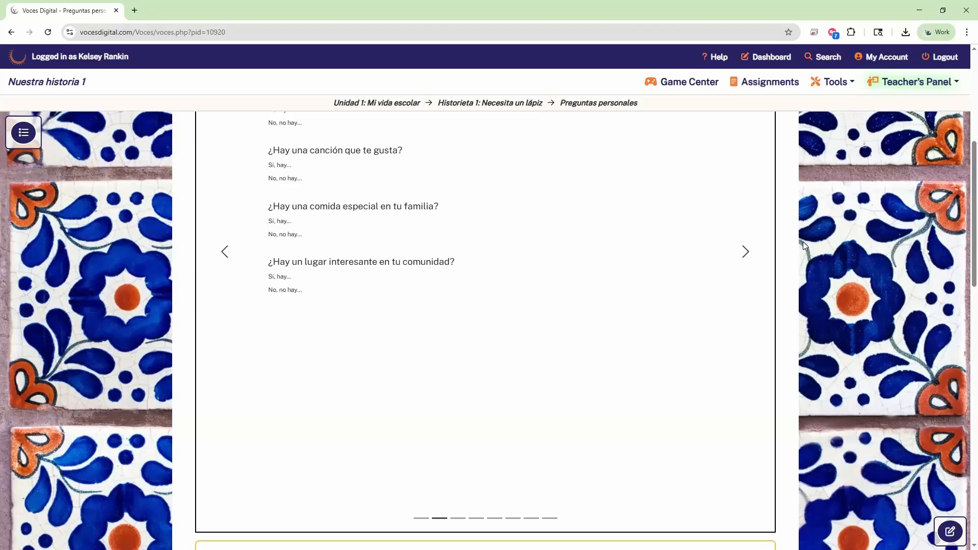
{"action": "scroll", "coordinate": [803, 242], "scroll_direction": "down", "scroll_amount": 3}
{"action": "scroll", "coordinate": [542, 212], "scroll_direction": "up", "scroll_amount": 5}
{"action": "scroll", "coordinate": [560, 247], "scroll_direction": "down", "scroll_amount": 6}
{"action": "scroll", "coordinate": [834, 433], "scroll_direction": "down", "scroll_amount": 1}
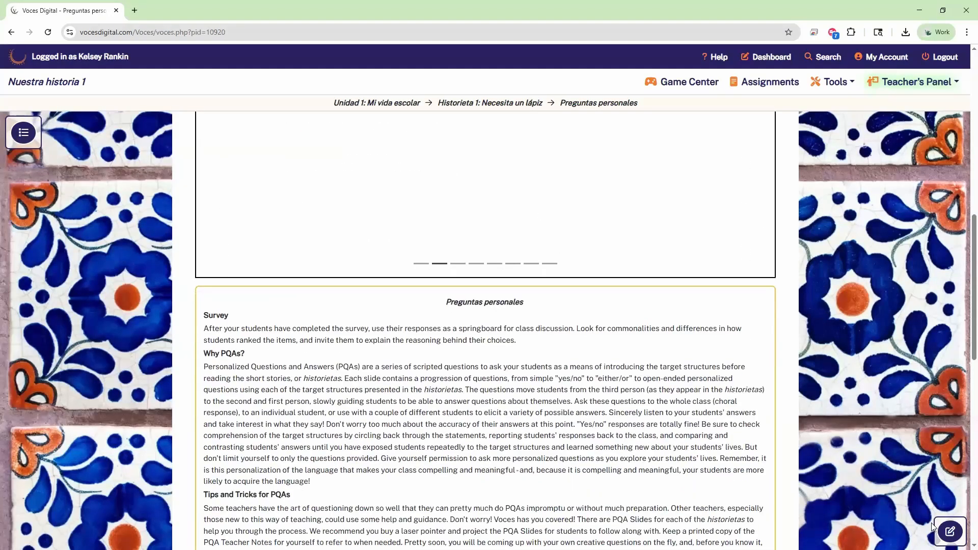
{"action": "left_click", "coordinate": [950, 531]}
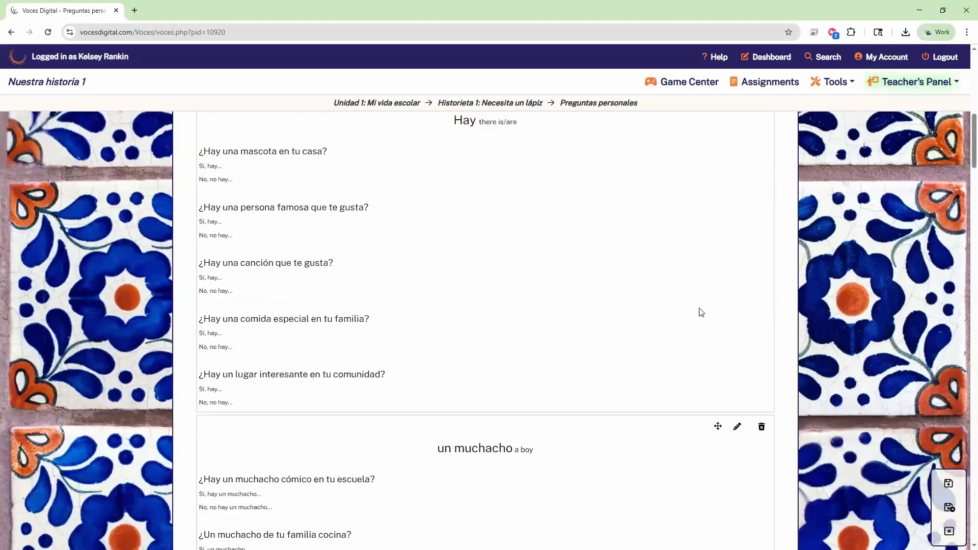
{"action": "scroll", "coordinate": [700, 311], "scroll_direction": "up", "scroll_amount": 10}
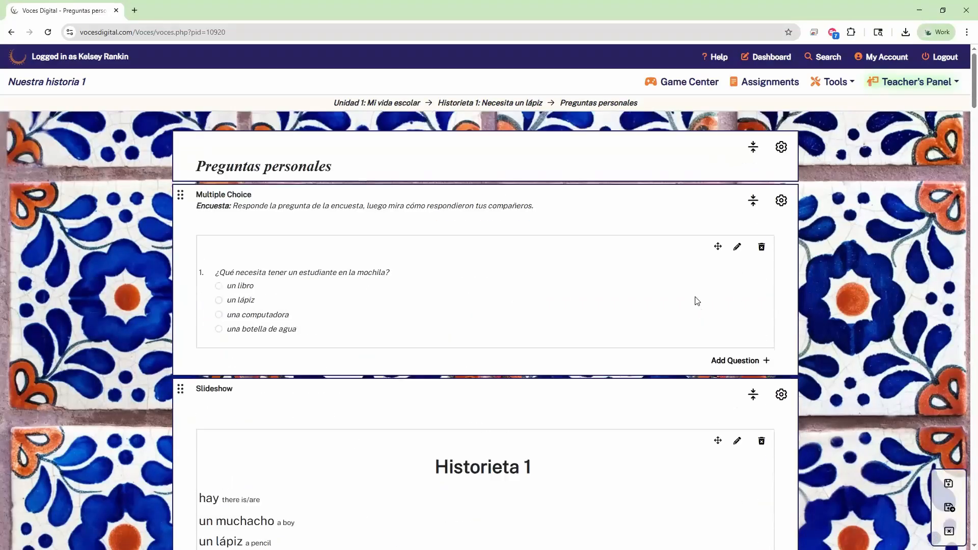
{"action": "scroll", "coordinate": [606, 389], "scroll_direction": "down", "scroll_amount": 2}
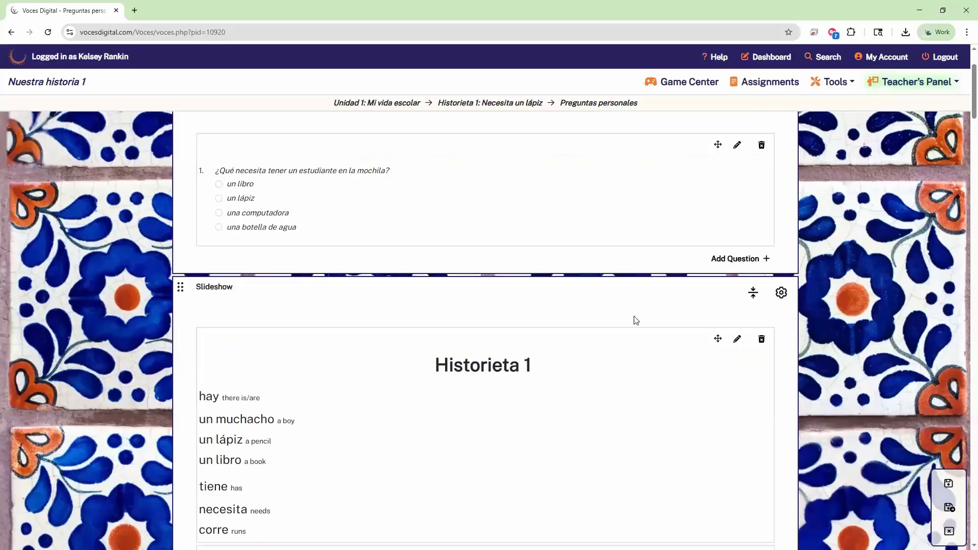
{"action": "scroll", "coordinate": [566, 403], "scroll_direction": "down", "scroll_amount": 2}
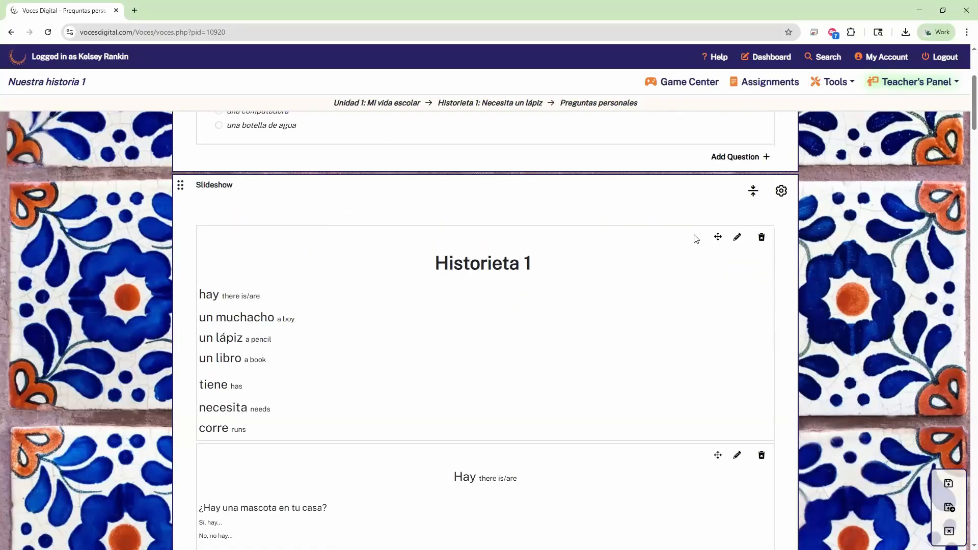
{"action": "left_click", "coordinate": [753, 198]}
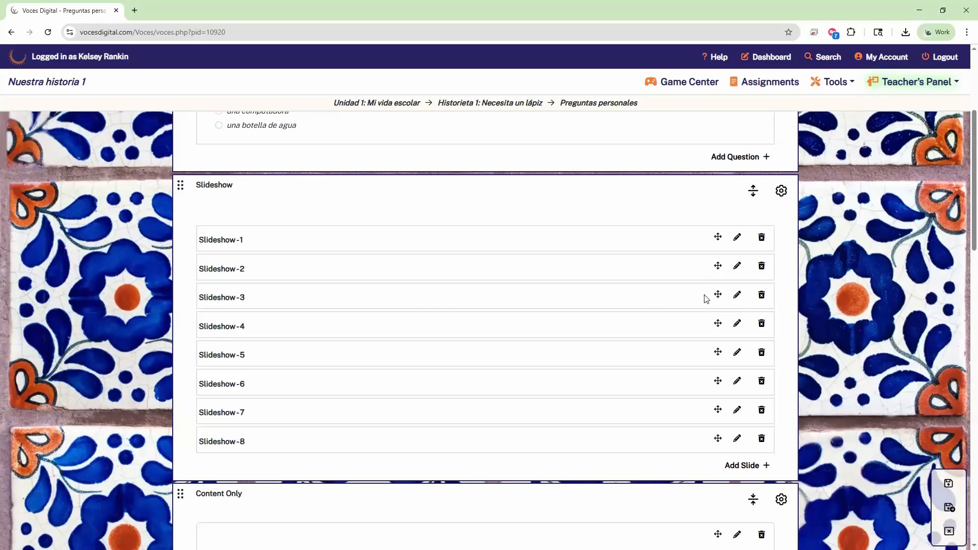
{"action": "left_click", "coordinate": [757, 197]}
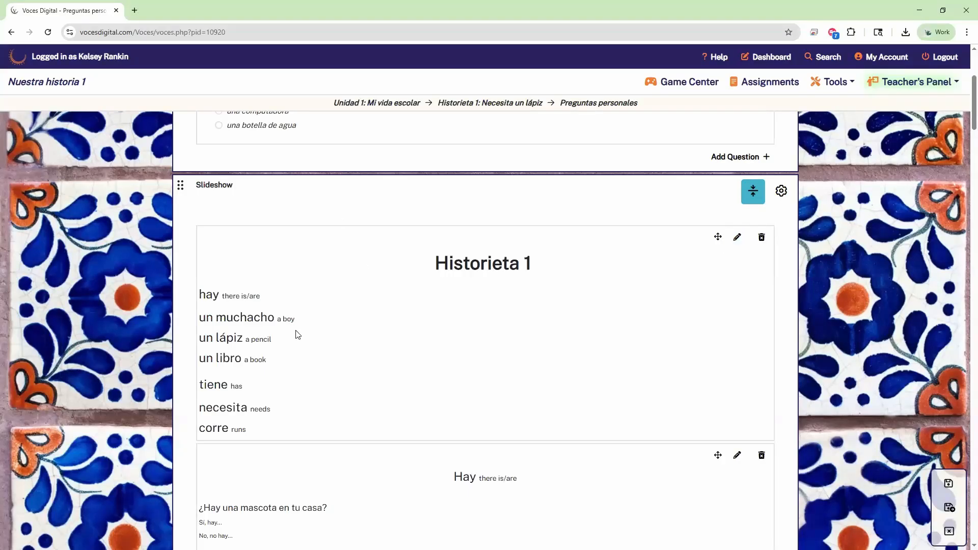
{"action": "scroll", "coordinate": [579, 232], "scroll_direction": "down", "scroll_amount": 2}
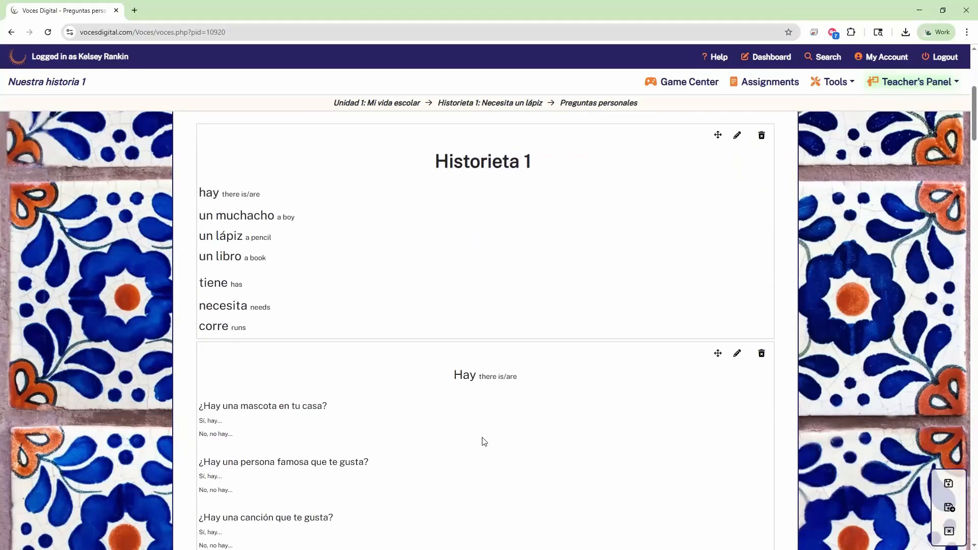
{"action": "scroll", "coordinate": [454, 275], "scroll_direction": "down", "scroll_amount": 12}
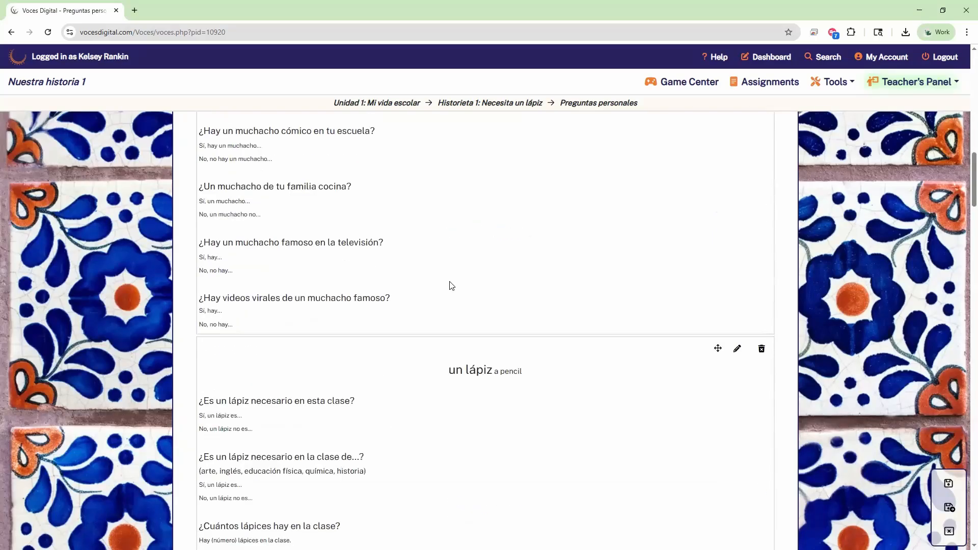
{"action": "scroll", "coordinate": [451, 286], "scroll_direction": "down", "scroll_amount": 3}
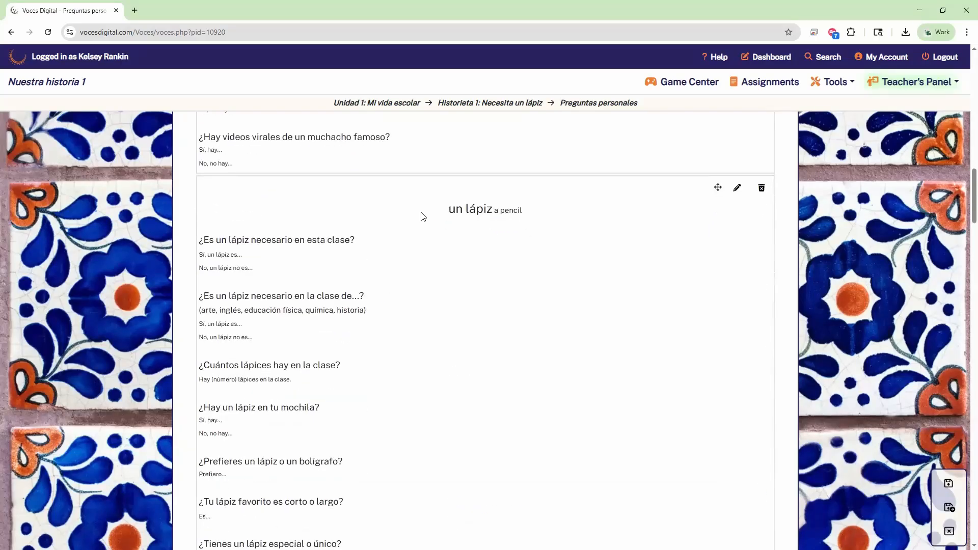
{"action": "left_click", "coordinate": [739, 193]}
{"action": "scroll", "coordinate": [339, 238], "scroll_direction": "down", "scroll_amount": 2}
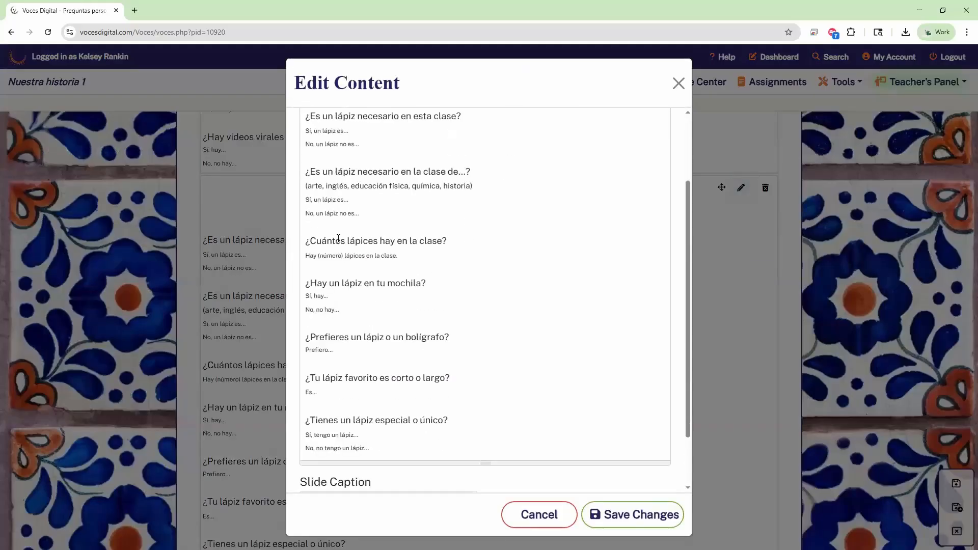
{"action": "scroll", "coordinate": [550, 340], "scroll_direction": "down", "scroll_amount": 1}
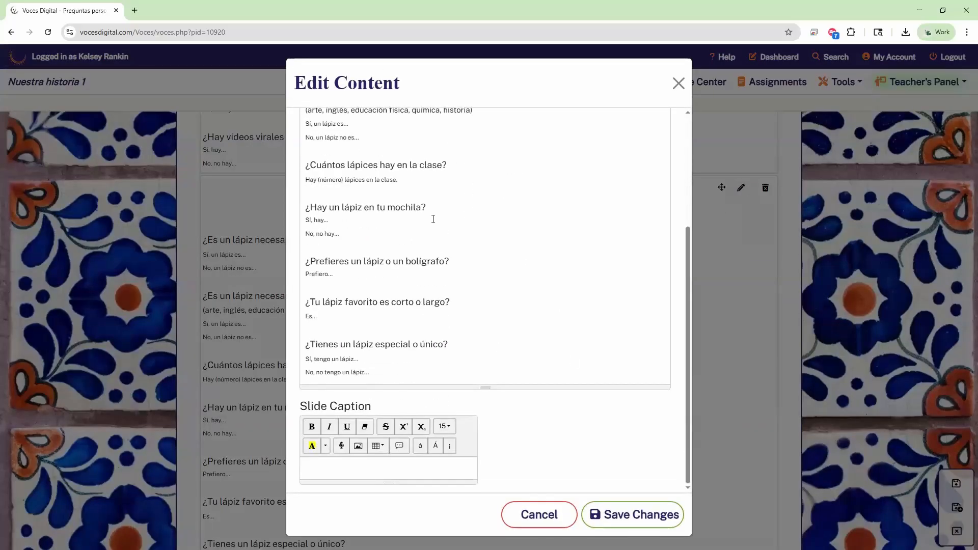
{"action": "scroll", "coordinate": [572, 263], "scroll_direction": "up", "scroll_amount": 2}
{"action": "scroll", "coordinate": [550, 300], "scroll_direction": "down", "scroll_amount": 2}
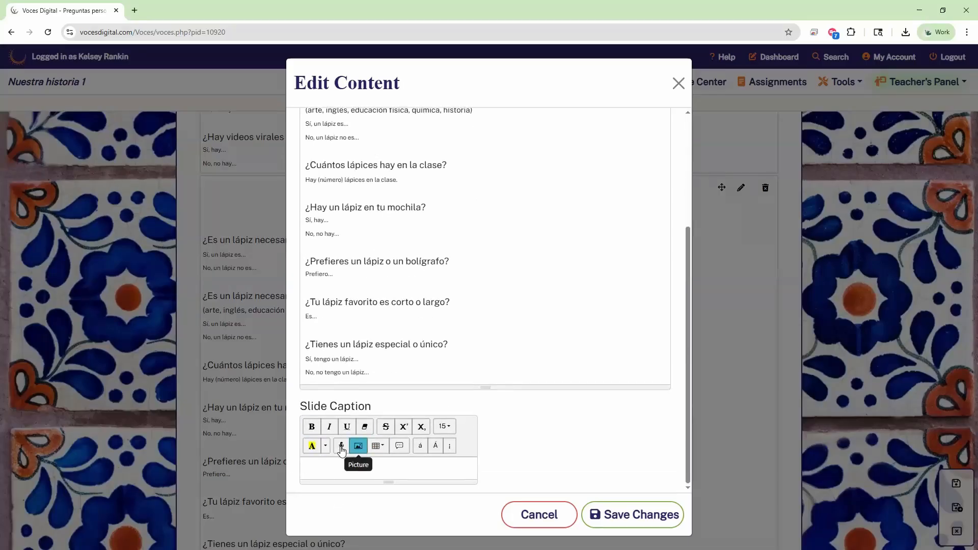
{"action": "left_click", "coordinate": [618, 515]}
{"action": "scroll", "coordinate": [602, 297], "scroll_direction": "down", "scroll_amount": 15}
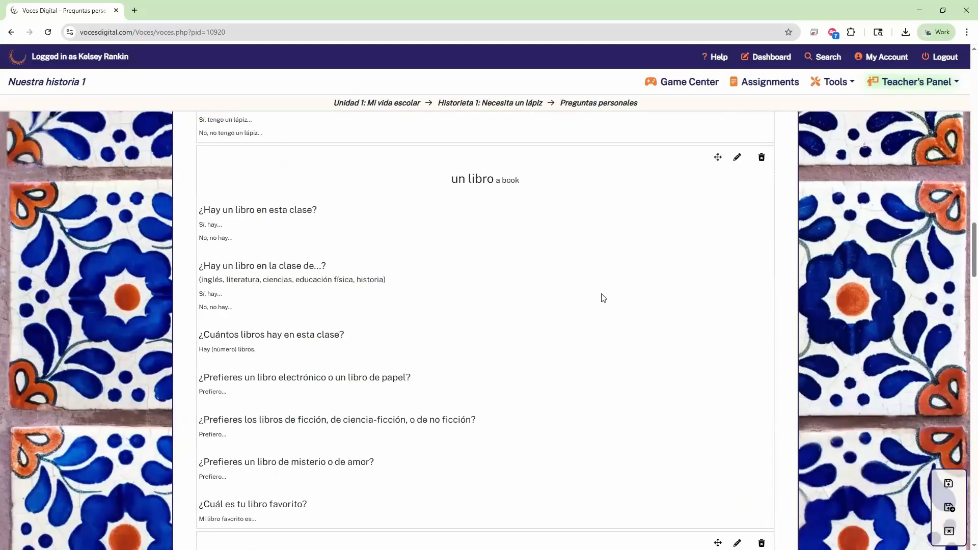
{"action": "scroll", "coordinate": [603, 297], "scroll_direction": "down", "scroll_amount": 10}
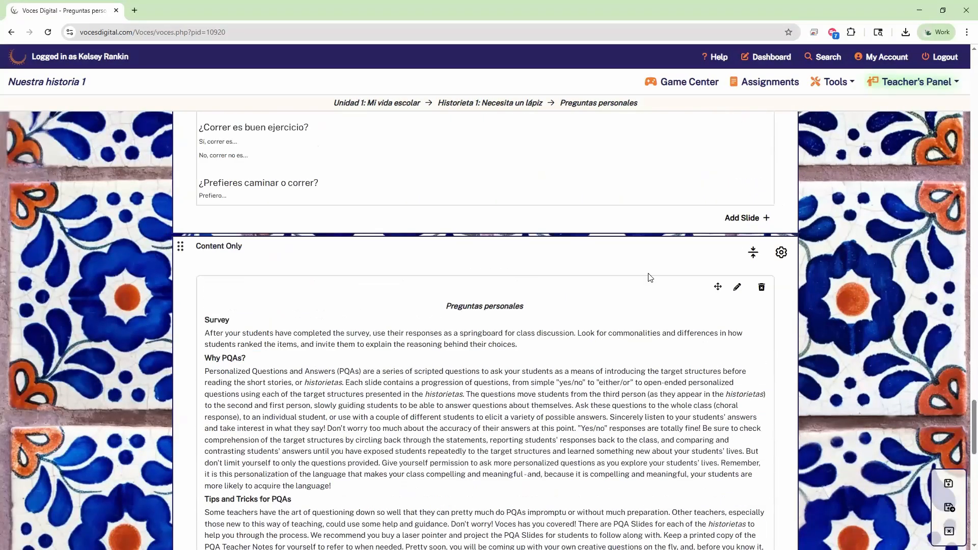
{"action": "scroll", "coordinate": [754, 306], "scroll_direction": "up", "scroll_amount": 2}
{"action": "left_click", "coordinate": [747, 321]}
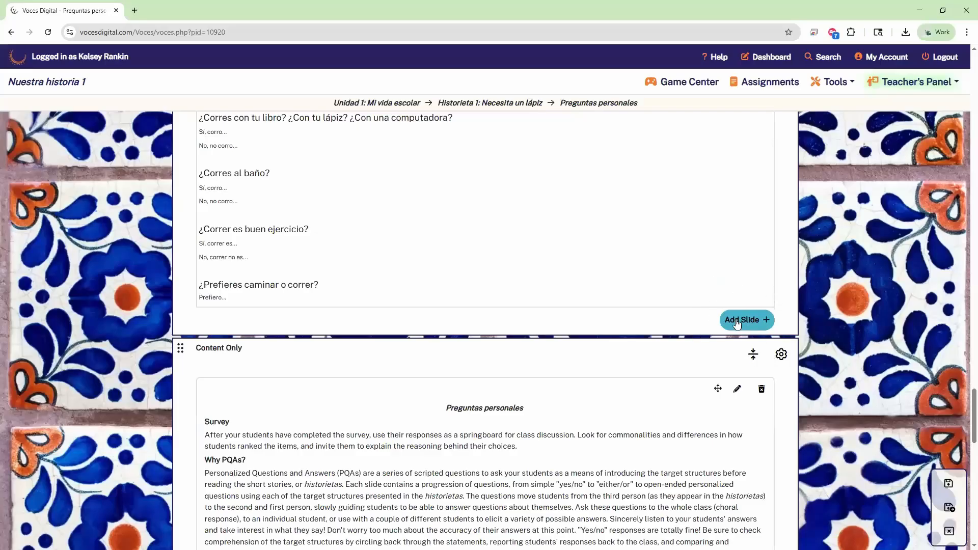
Step: Start a new slide, enter 'Example of slide' as its content, and bring up the Picture options
{"action": "left_click", "coordinate": [746, 325]}
{"action": "left_click", "coordinate": [743, 323]}
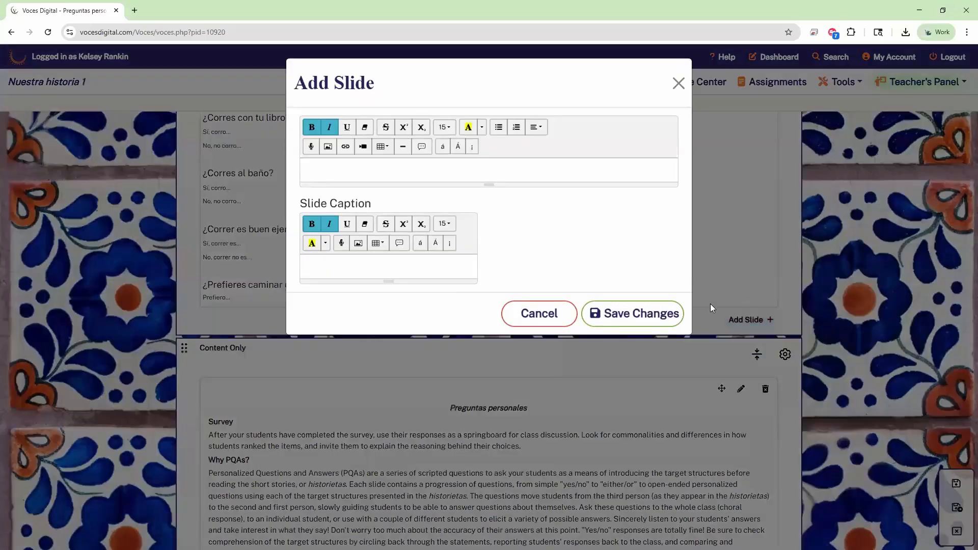
{"action": "left_click", "coordinate": [377, 174]}
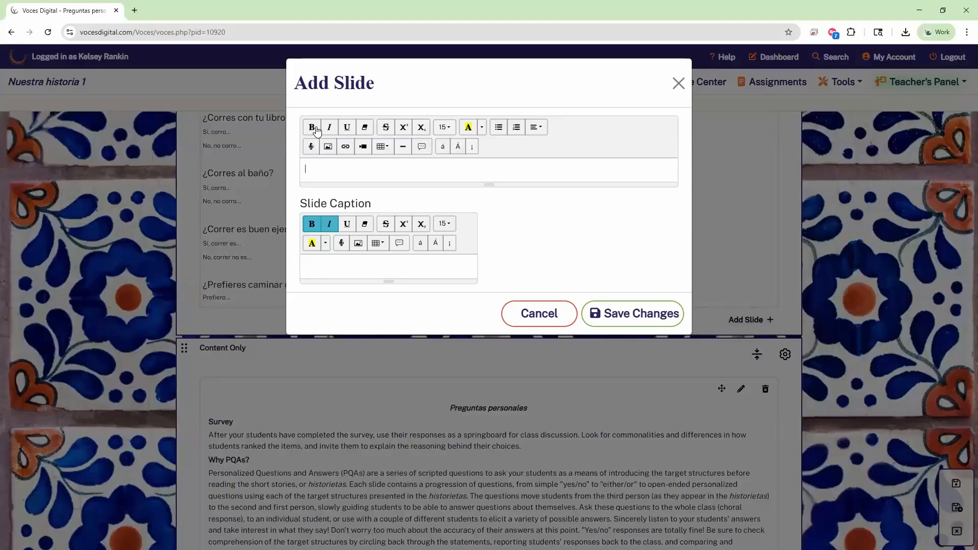
{"action": "left_click", "coordinate": [312, 146]}
{"action": "key", "text": "ctrl"}
{"action": "key", "text": "ctrl"}
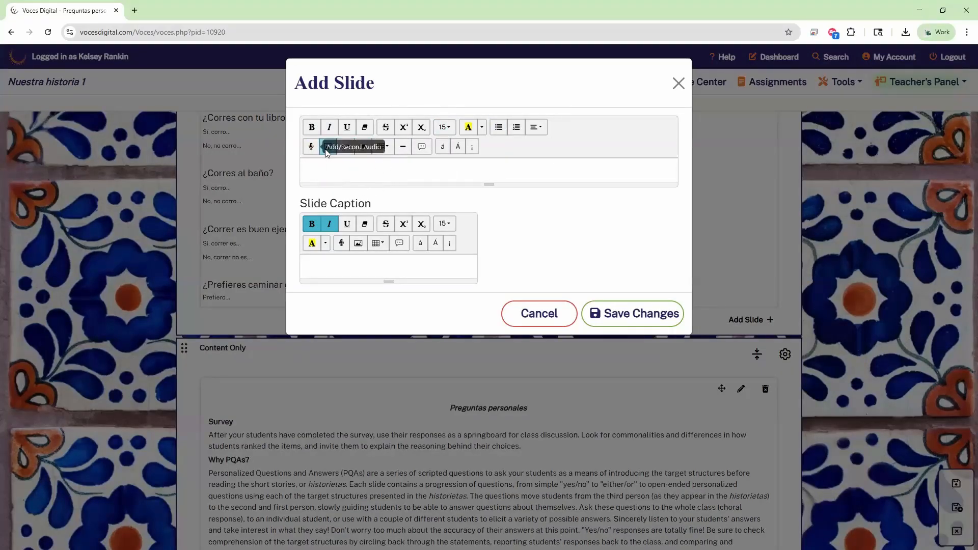
{"action": "key", "text": "ctrl"}
{"action": "key", "text": "ctrl"}
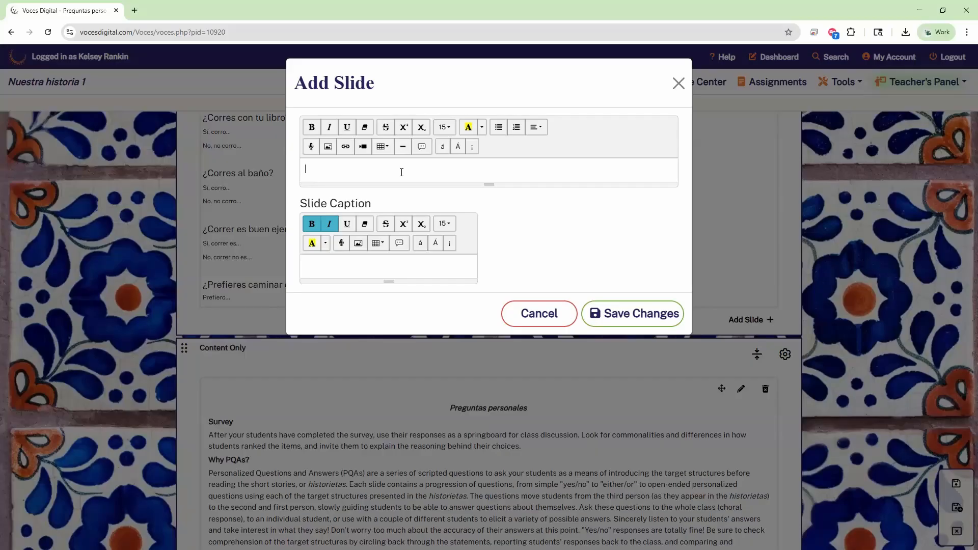
{"action": "type", "text": "mpl"}
{"action": "left_click", "coordinate": [329, 147]}
Step: Cancel the file browser, step through the Insert Image fields, and close it without inserting a picture
{"action": "left_click", "coordinate": [466, 113]}
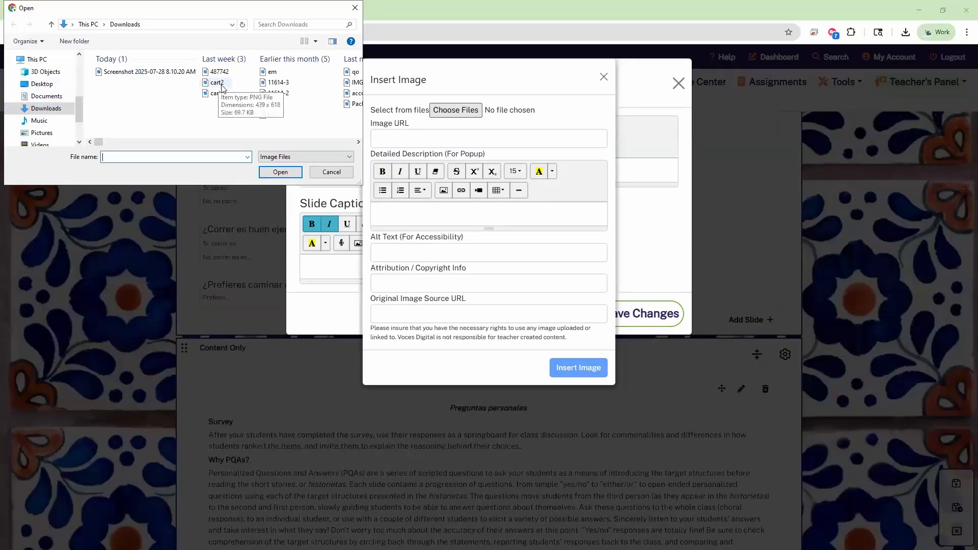
{"action": "scroll", "coordinate": [51, 128], "scroll_direction": "down", "scroll_amount": 1}
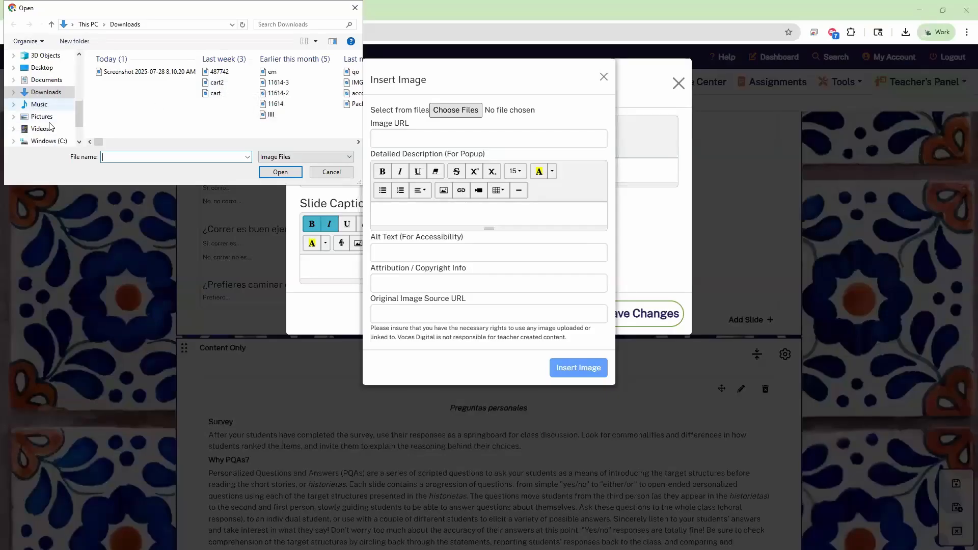
{"action": "left_click", "coordinate": [328, 173]}
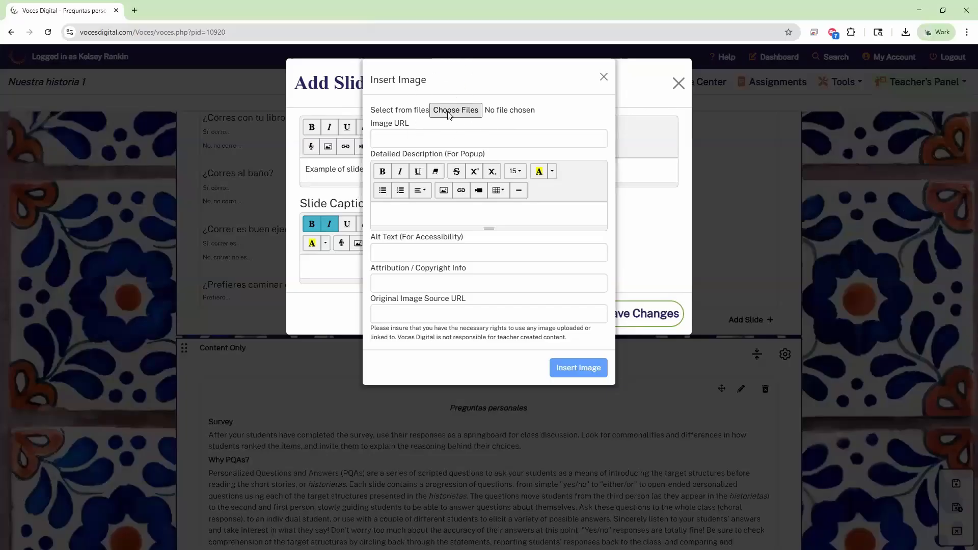
{"action": "left_click", "coordinate": [417, 142]}
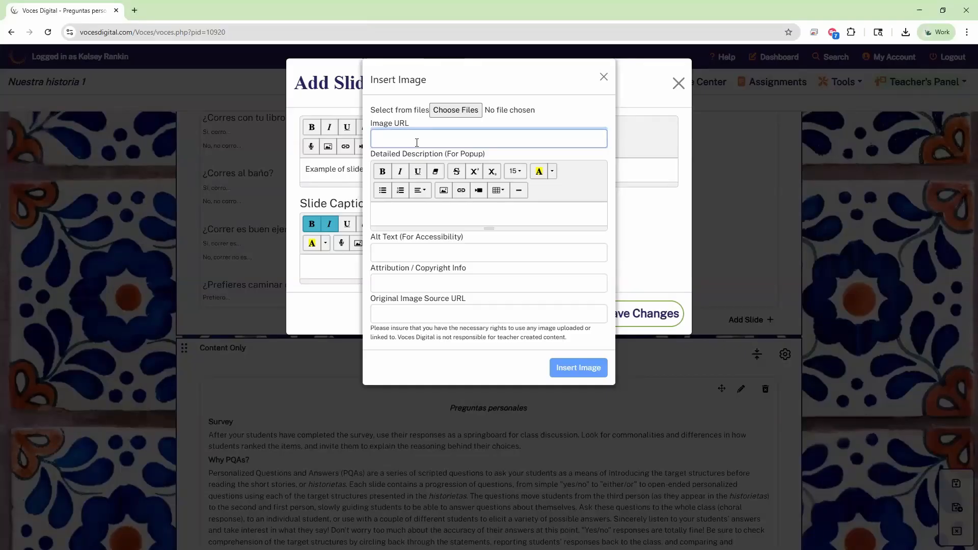
{"action": "left_click", "coordinate": [400, 213]}
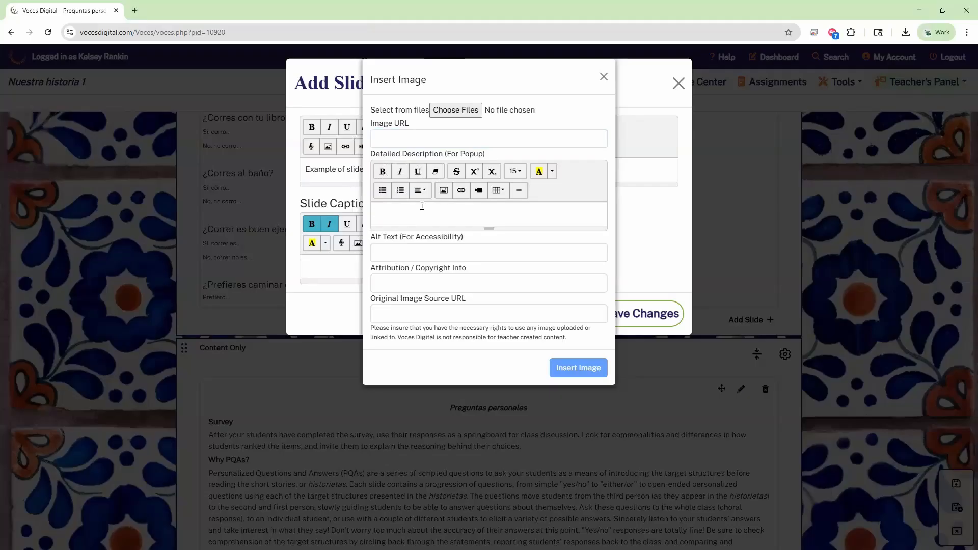
{"action": "left_click", "coordinate": [408, 252]}
{"action": "left_click", "coordinate": [392, 285]}
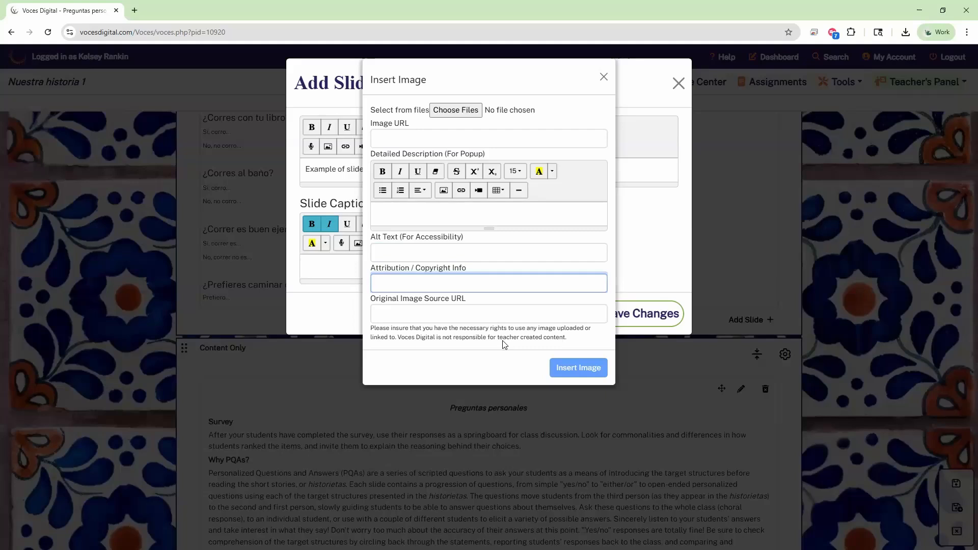
{"action": "left_click", "coordinate": [491, 309]}
{"action": "left_click", "coordinate": [490, 288]}
{"action": "left_click", "coordinate": [604, 77]}
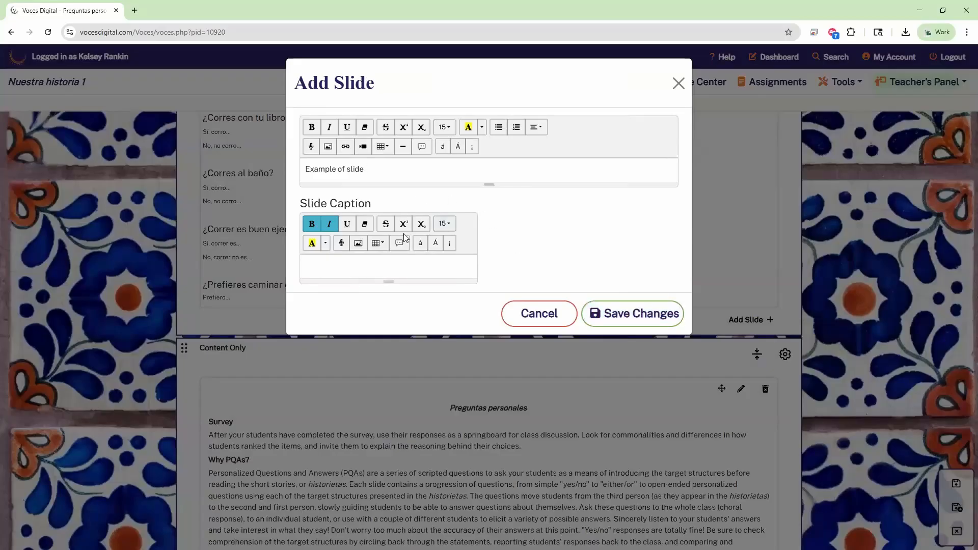
Step: Save the 'Example of slide' slide and confirm it appears at the slideshow's end
{"action": "left_click", "coordinate": [618, 313]}
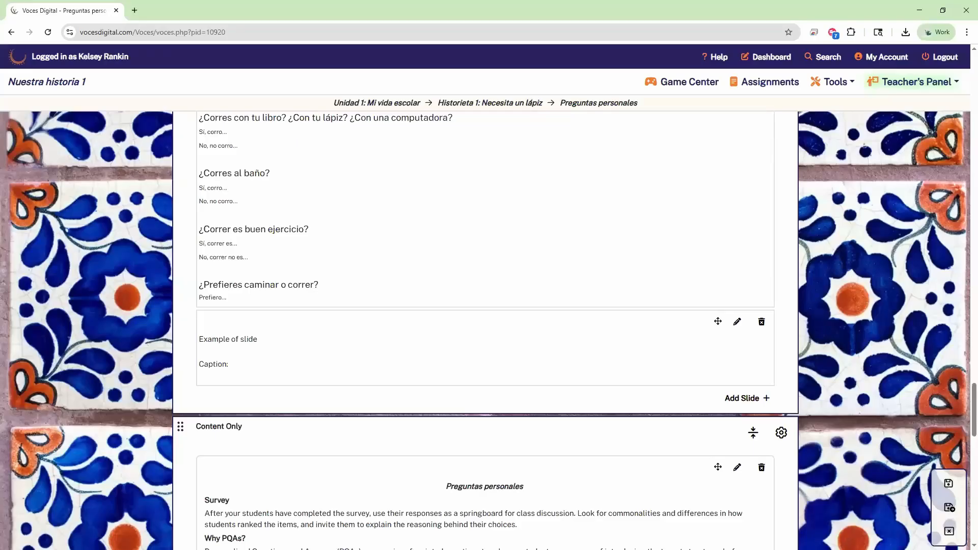
{"action": "scroll", "coordinate": [378, 321], "scroll_direction": "down", "scroll_amount": 1}
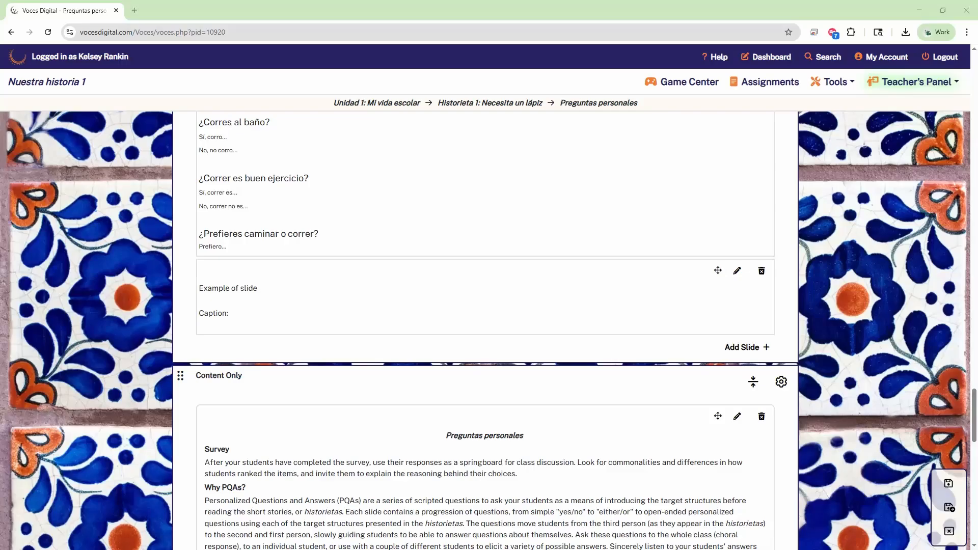
Step: Save the Hay page, then go to the Preguntas personales survey page (pid=29884) in edit mode
{"action": "left_click", "coordinate": [949, 508]}
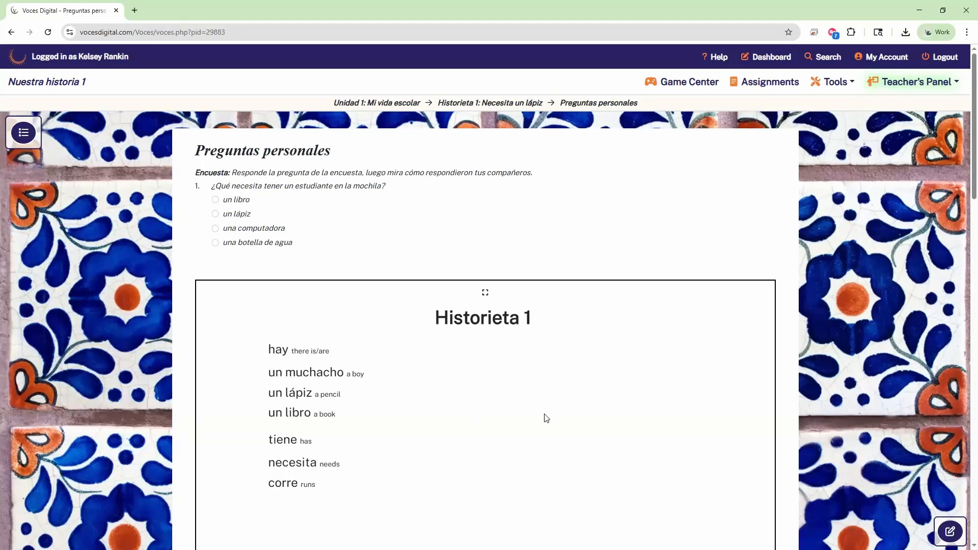
{"action": "scroll", "coordinate": [515, 385], "scroll_direction": "down", "scroll_amount": 4}
{"action": "scroll", "coordinate": [515, 385], "scroll_direction": "down", "scroll_amount": 12}
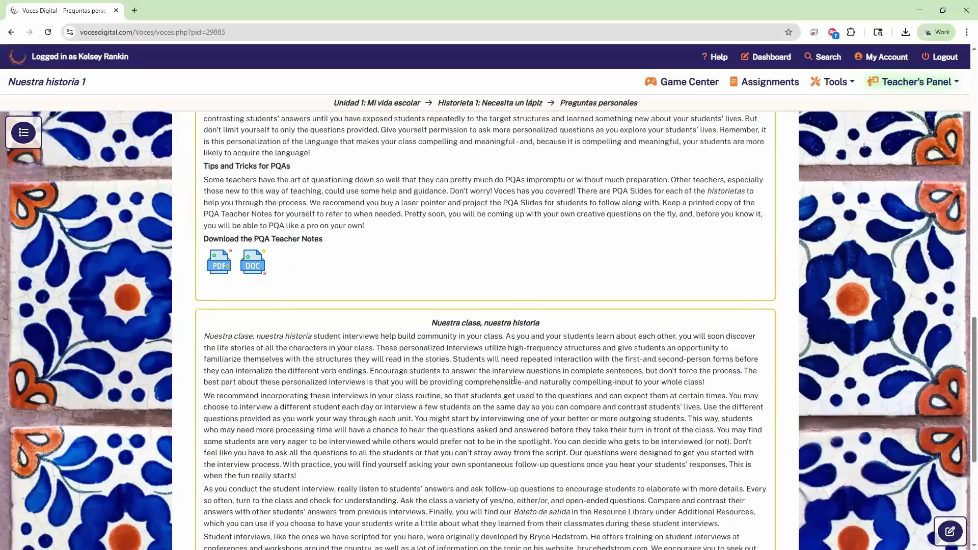
{"action": "scroll", "coordinate": [530, 382], "scroll_direction": "up", "scroll_amount": 7}
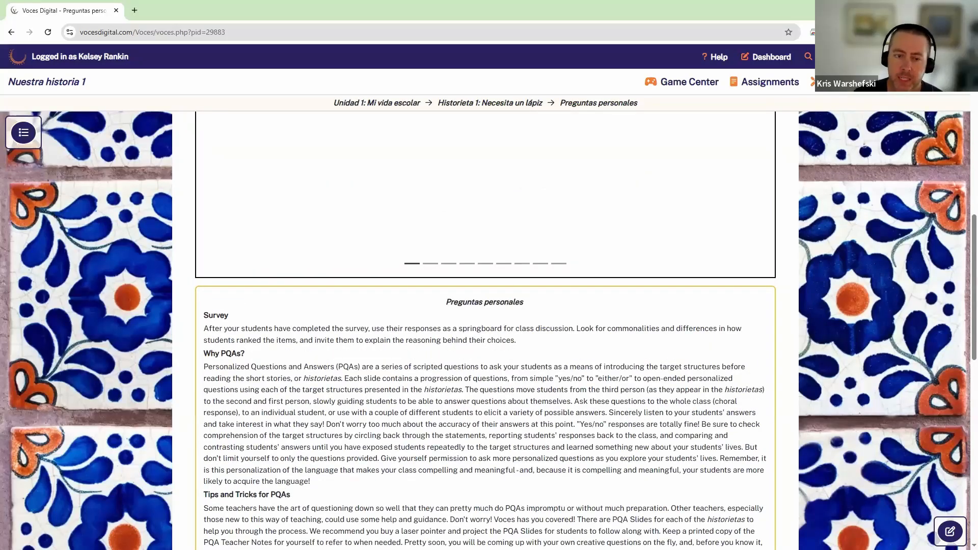
{"action": "left_click", "coordinate": [943, 531]}
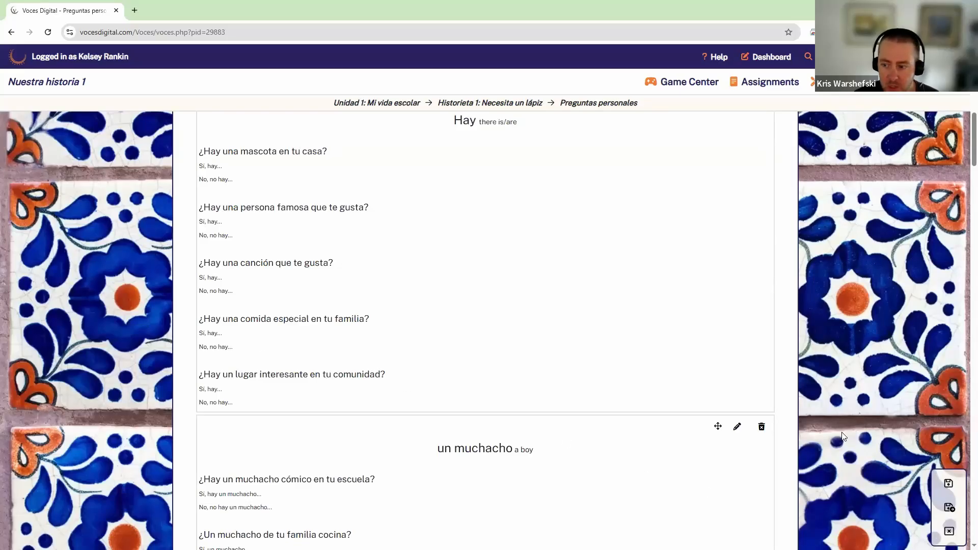
{"action": "left_click", "coordinate": [949, 507]}
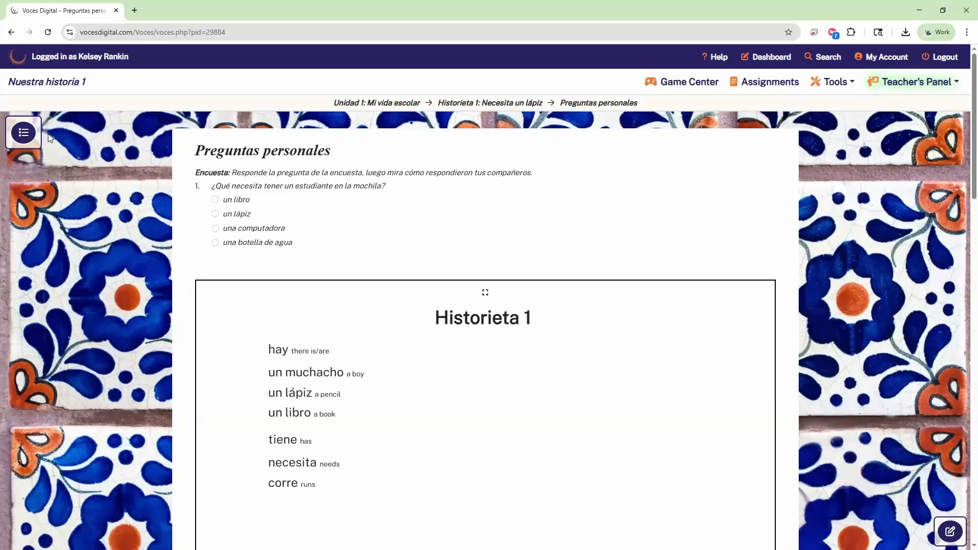
Step: Open the course Directory and collapse Unidad 1 so every unit shows at top level
{"action": "left_click", "coordinate": [27, 137]}
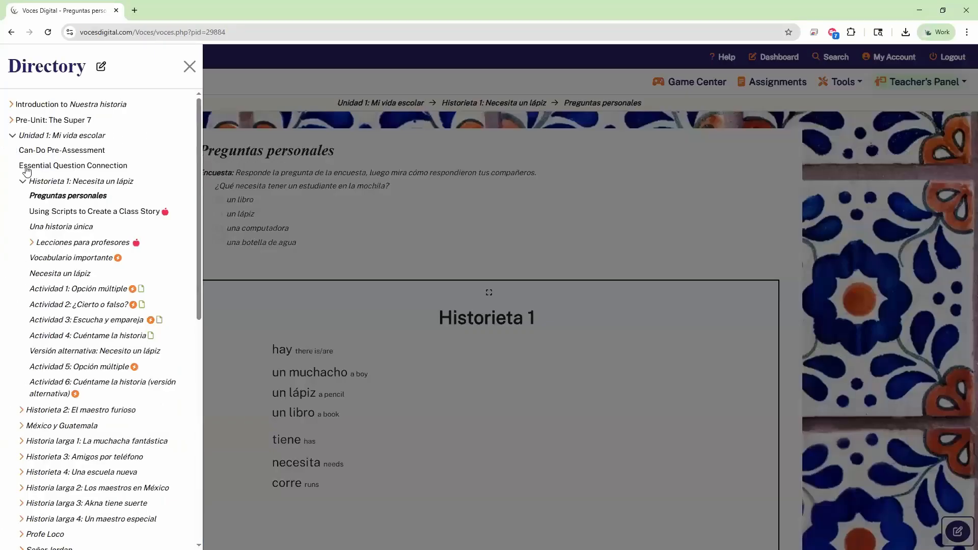
{"action": "left_click", "coordinate": [12, 136]}
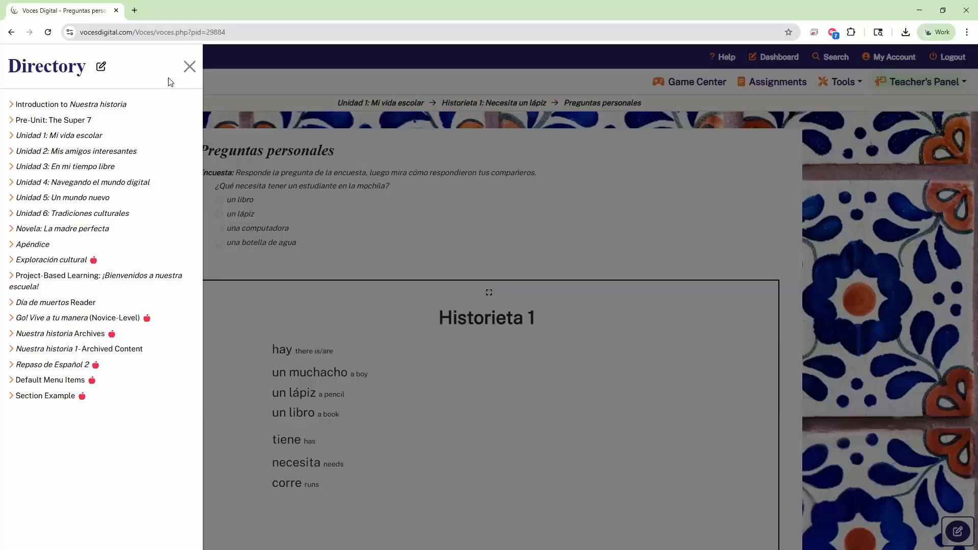
Step: Switch the Directory into edit mode and expand Introduction to Nuestra historia
{"action": "left_click", "coordinate": [99, 69]}
{"action": "left_click", "coordinate": [105, 77]}
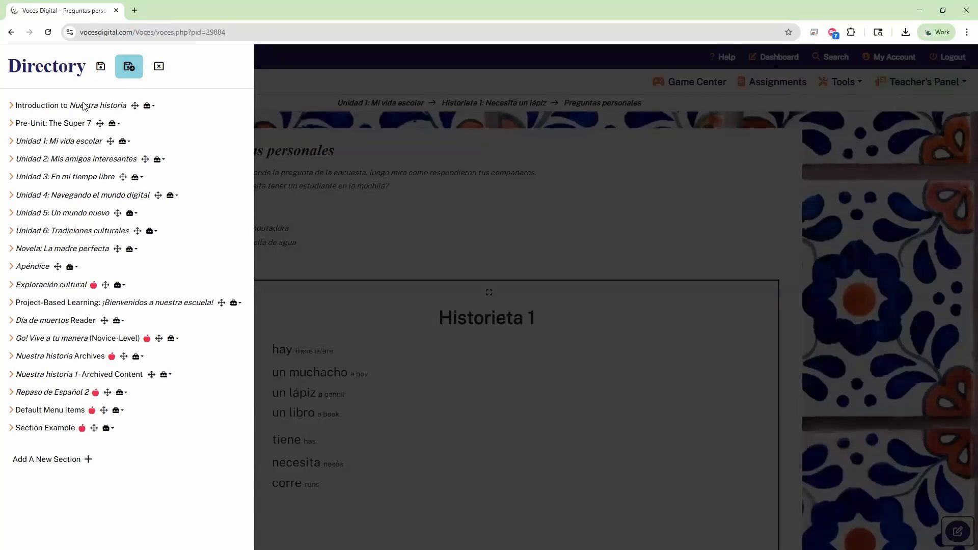
{"action": "left_click", "coordinate": [105, 75]}
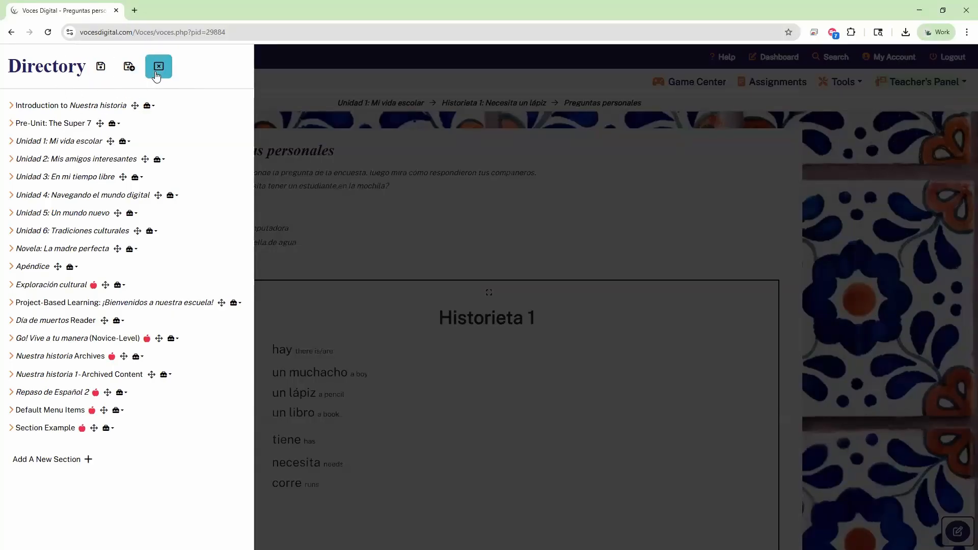
{"action": "left_click", "coordinate": [12, 106]}
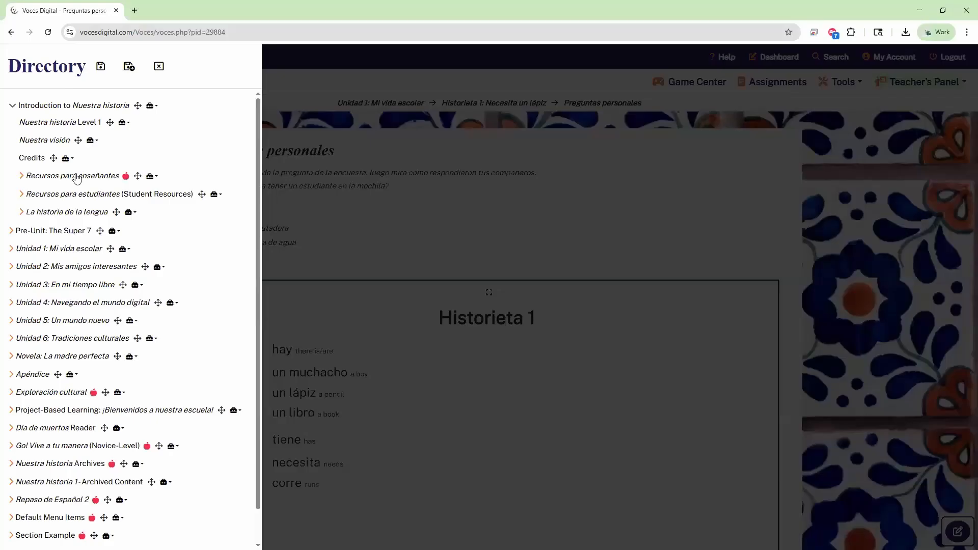
Step: Make the Nuestra historia Level 1 page teacher-only, abandoning an accidental rename
{"action": "left_click", "coordinate": [127, 128]}
{"action": "left_click", "coordinate": [127, 129]}
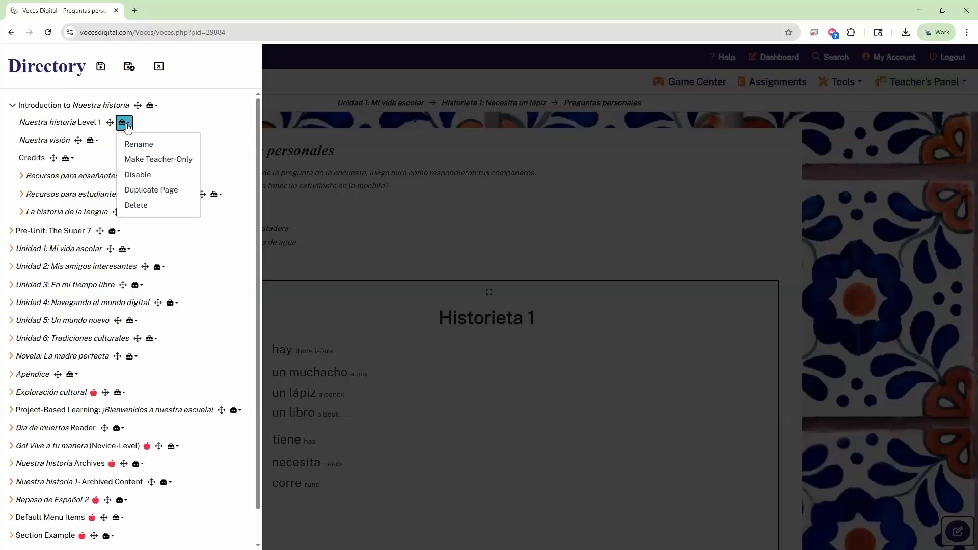
{"action": "left_click", "coordinate": [133, 145]}
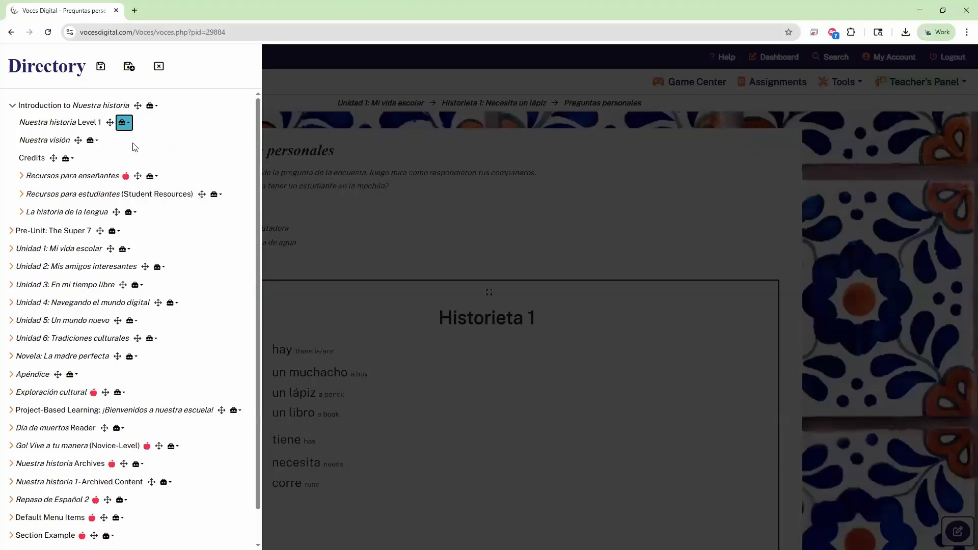
{"action": "left_click", "coordinate": [547, 209]}
{"action": "left_click", "coordinate": [127, 125]}
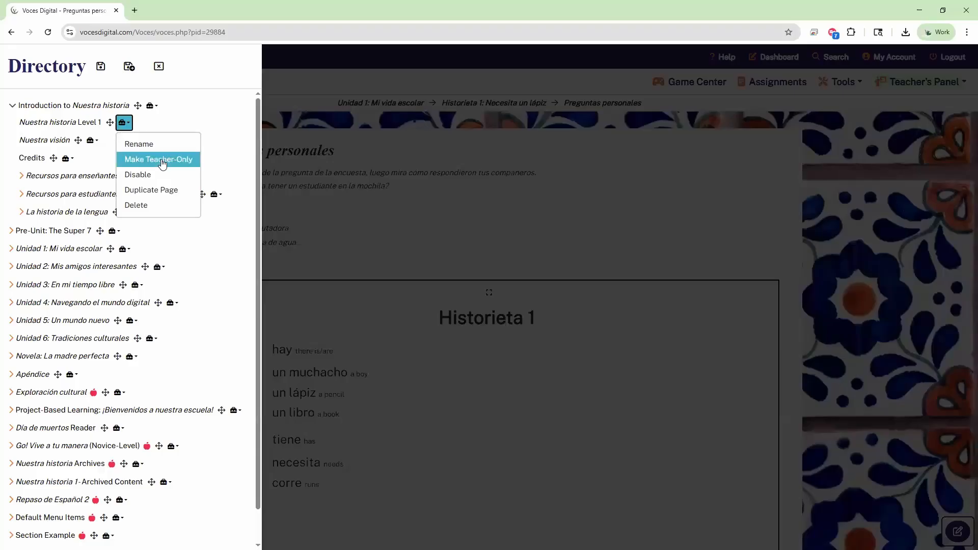
{"action": "left_click", "coordinate": [161, 164]}
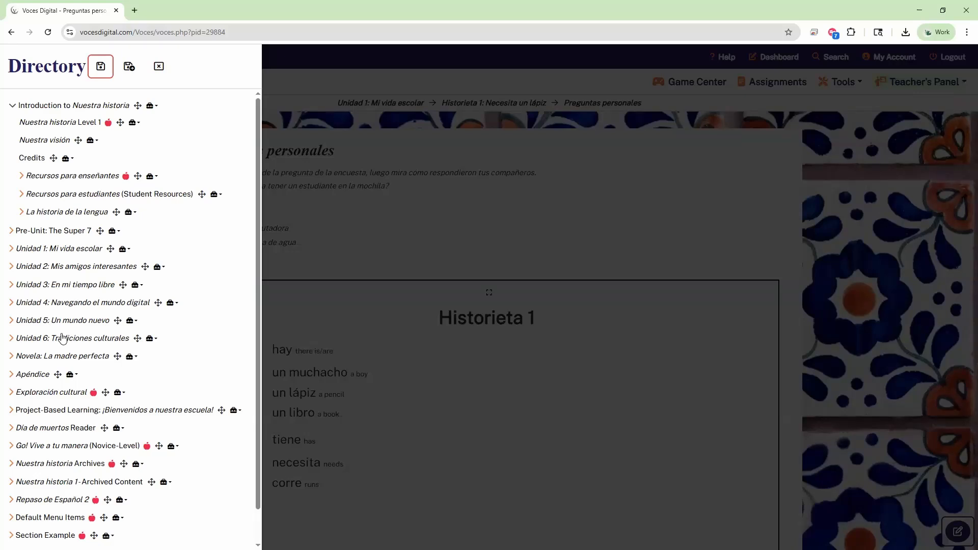
Step: In Unidad 6, make Historia larga 3 teacher-only, then make it visible to students again
{"action": "left_click", "coordinate": [32, 340]}
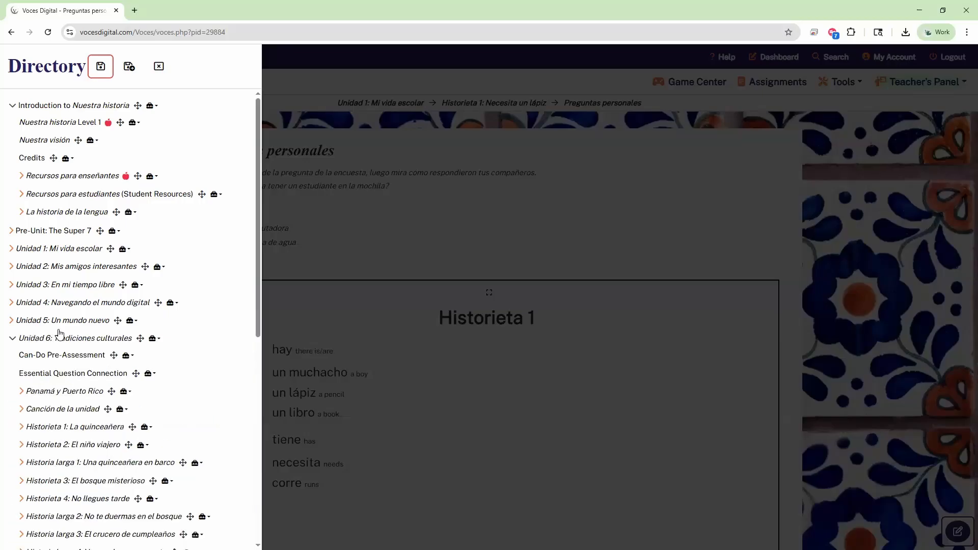
{"action": "scroll", "coordinate": [59, 331], "scroll_direction": "down", "scroll_amount": 2}
{"action": "scroll", "coordinate": [61, 336], "scroll_direction": "down", "scroll_amount": 1}
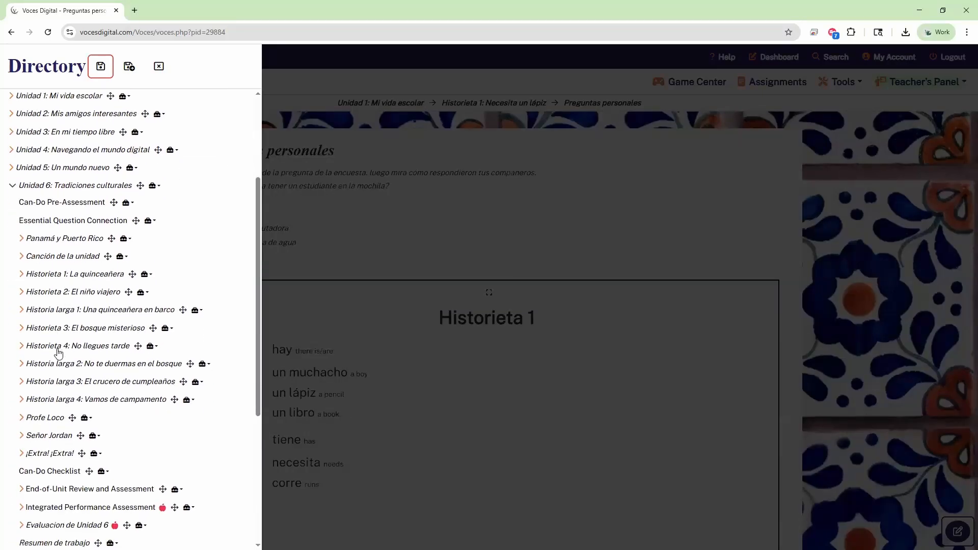
{"action": "scroll", "coordinate": [60, 339], "scroll_direction": "down", "scroll_amount": 1}
{"action": "left_click", "coordinate": [55, 336]}
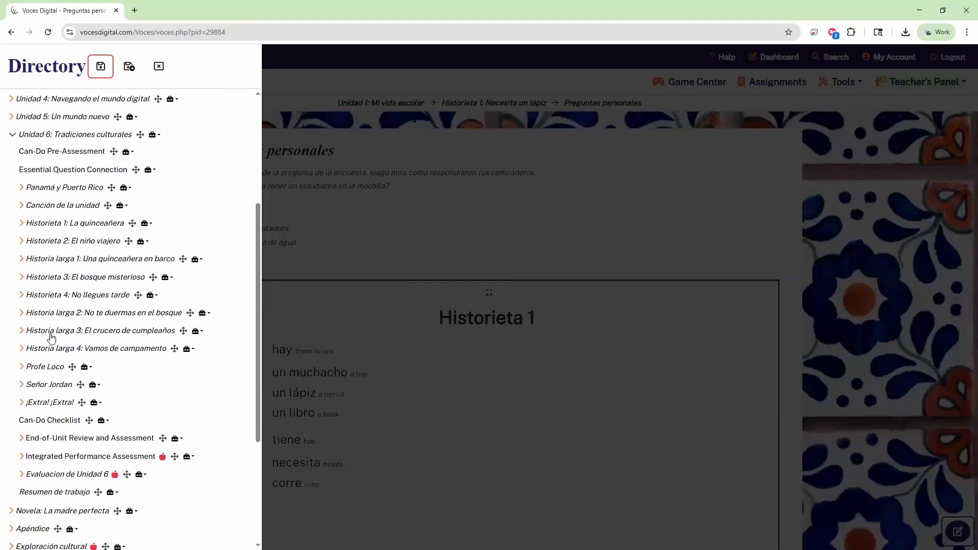
{"action": "left_click", "coordinate": [200, 333]}
{"action": "left_click", "coordinate": [185, 400]}
{"action": "left_click", "coordinate": [208, 332]}
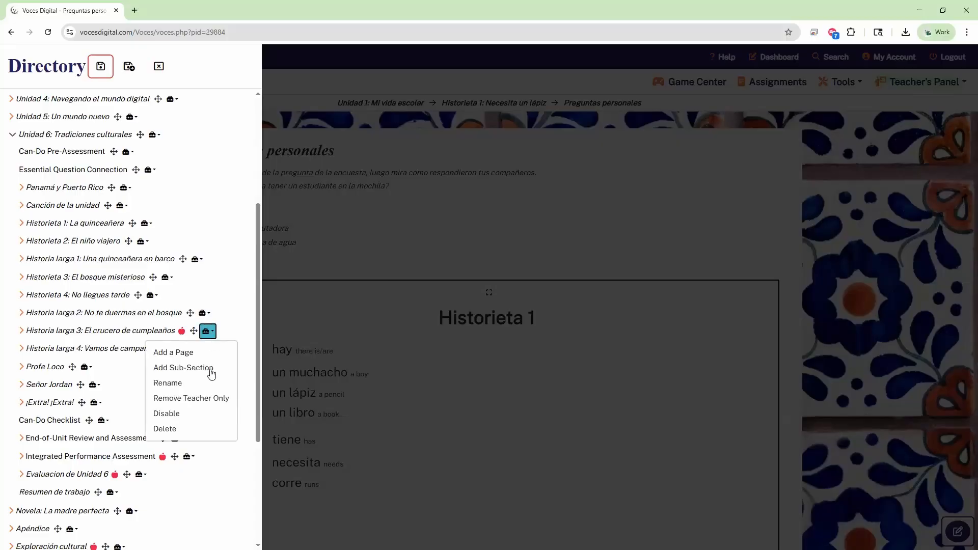
{"action": "left_click", "coordinate": [204, 402]}
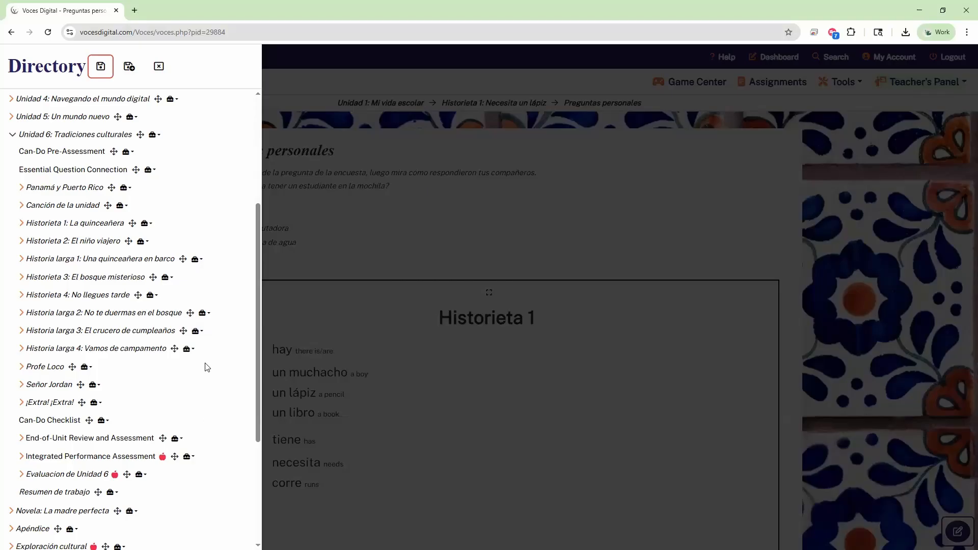
{"action": "left_click", "coordinate": [197, 332]}
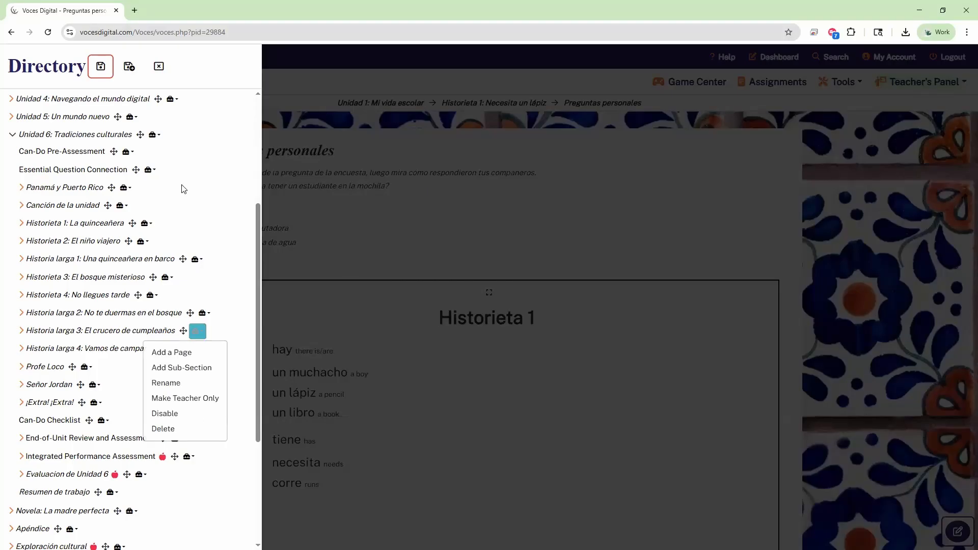
{"action": "scroll", "coordinate": [39, 266], "scroll_direction": "up", "scroll_amount": 2}
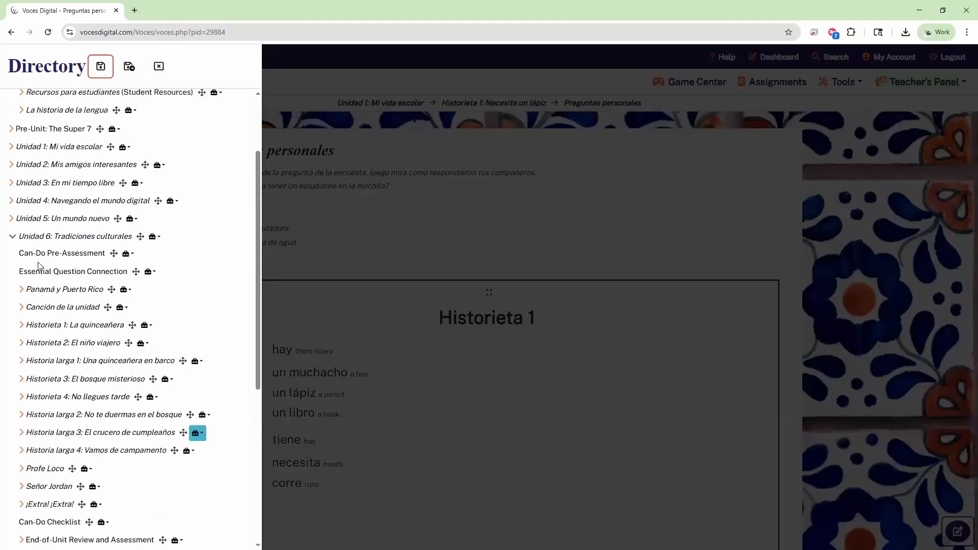
Step: Disable Essential Question Connection, then add an Essential Question Connection DUPLICATE below it
{"action": "left_click", "coordinate": [149, 271]}
{"action": "left_click", "coordinate": [194, 328]}
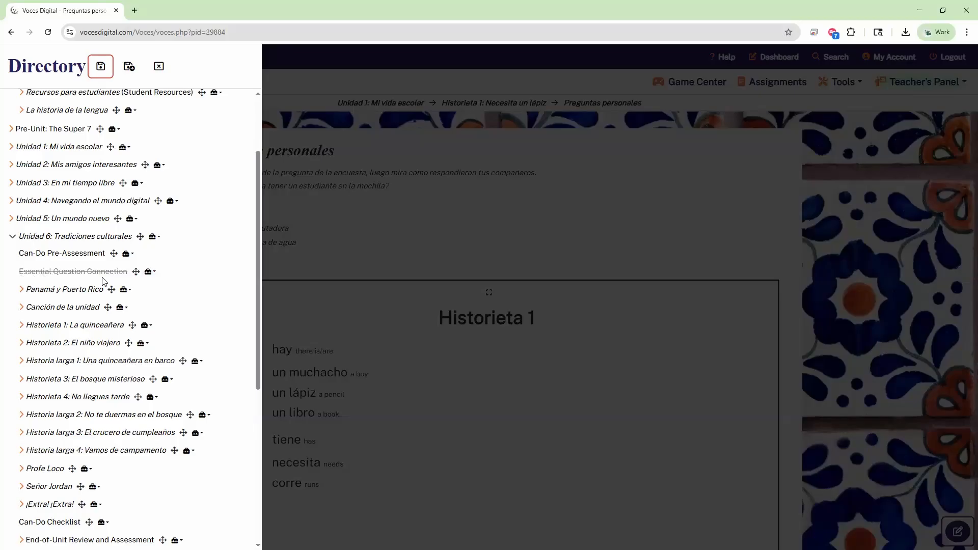
{"action": "left_click", "coordinate": [153, 275]}
{"action": "left_click", "coordinate": [172, 360]}
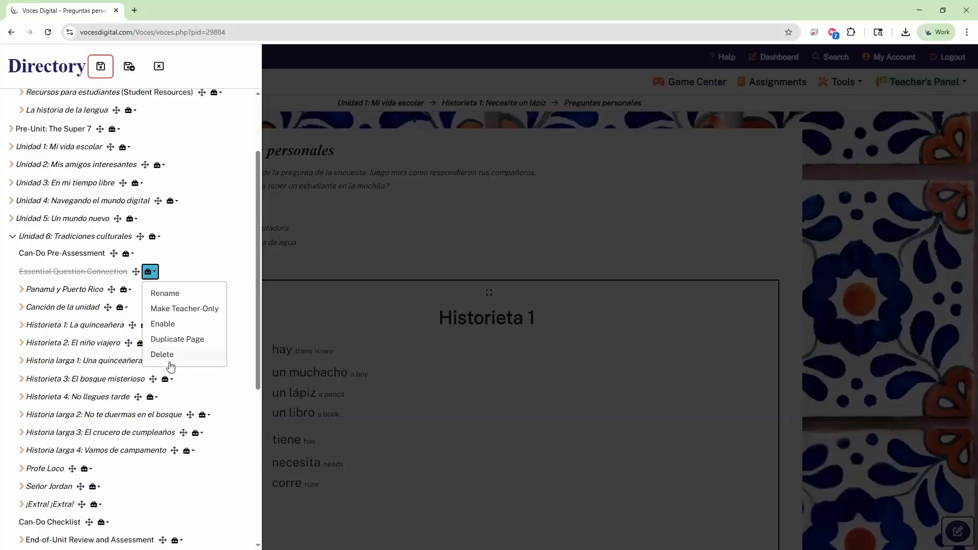
{"action": "left_click", "coordinate": [193, 341]}
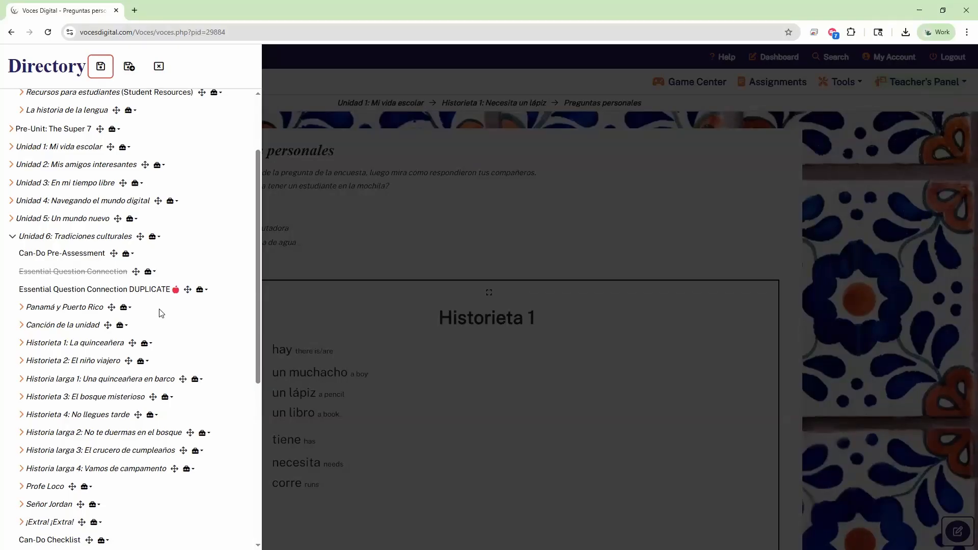
Step: Place Nuestra historia Level 1 as Unidad 3's first item, ahead of Can-Do Pre-Assessment, then collapse Unidad 3
{"action": "scroll", "coordinate": [219, 311], "scroll_direction": "up", "scroll_amount": 1}
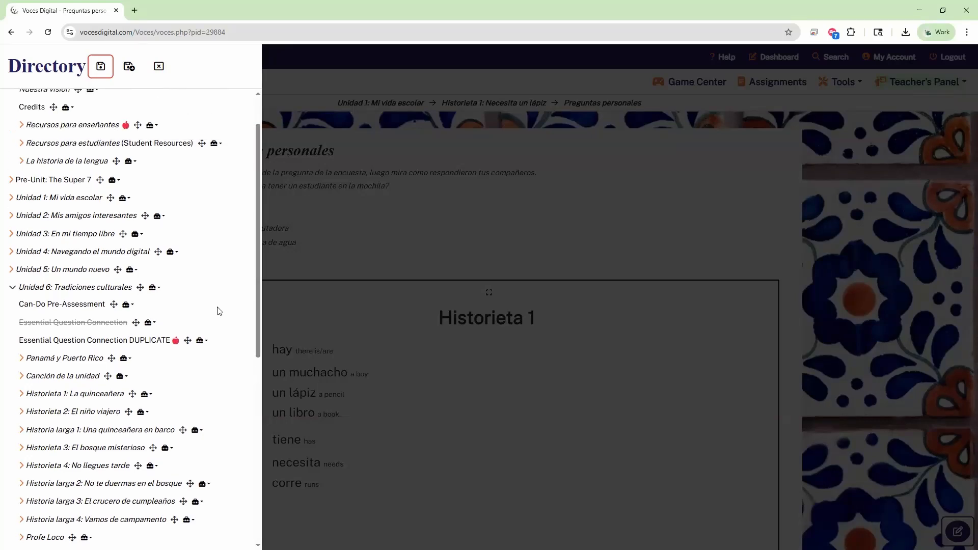
{"action": "scroll", "coordinate": [219, 311], "scroll_direction": "up", "scroll_amount": 1}
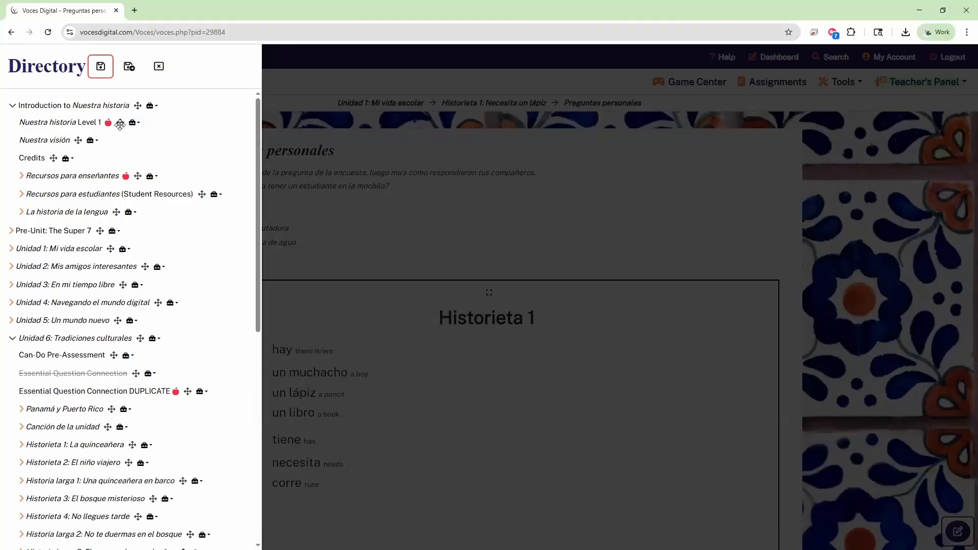
{"action": "left_click_drag", "start_coordinate": [120, 122], "coordinate": [120, 275]}
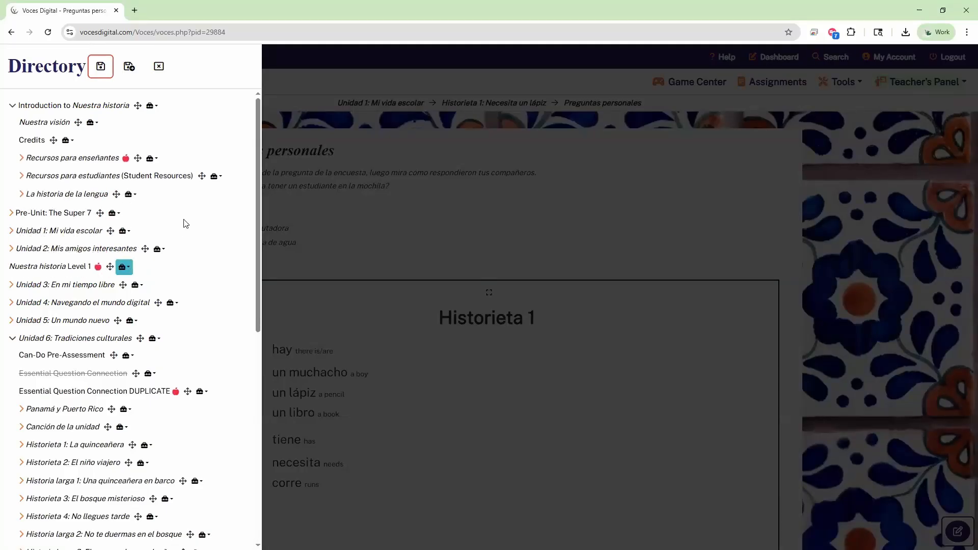
{"action": "scroll", "coordinate": [14, 234], "scroll_direction": "down", "scroll_amount": 1}
{"action": "left_click", "coordinate": [12, 234]}
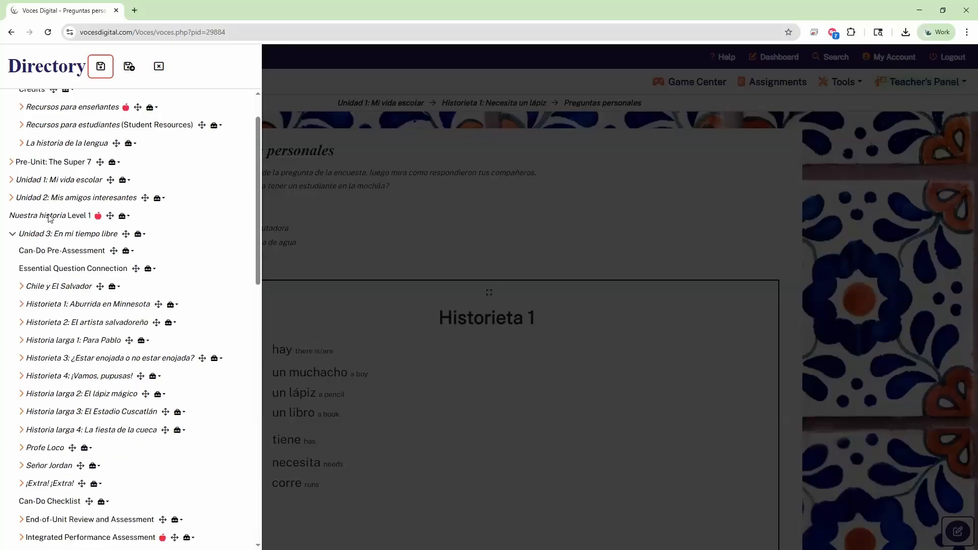
{"action": "mouse_move", "coordinate": [110, 215]}
{"action": "left_mouse_down"}
{"action": "mouse_move", "coordinate": [120, 254]}
{"action": "mouse_move", "coordinate": [117, 222]}
{"action": "mouse_move", "coordinate": [117, 250]}
{"action": "mouse_move", "coordinate": [118, 233]}
{"action": "left_mouse_up"}
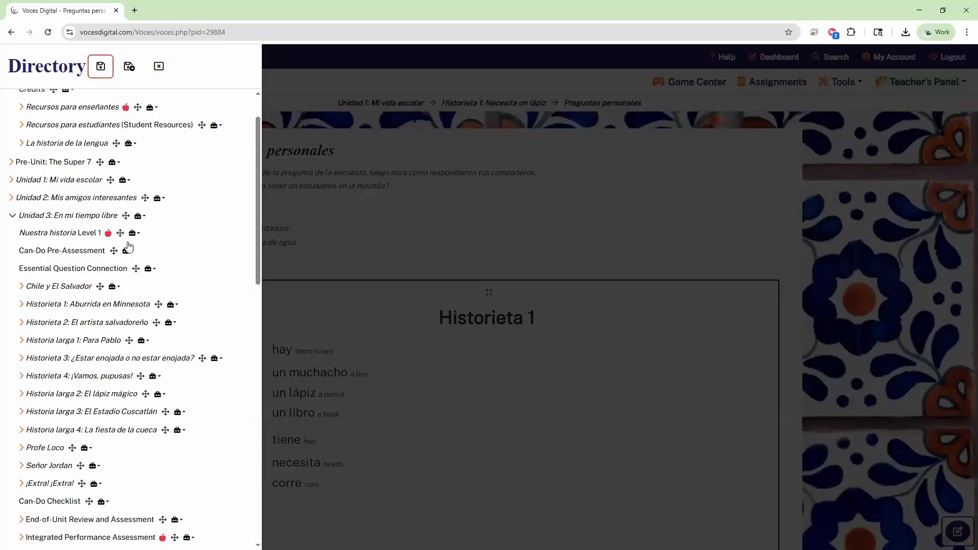
{"action": "left_click", "coordinate": [13, 216]}
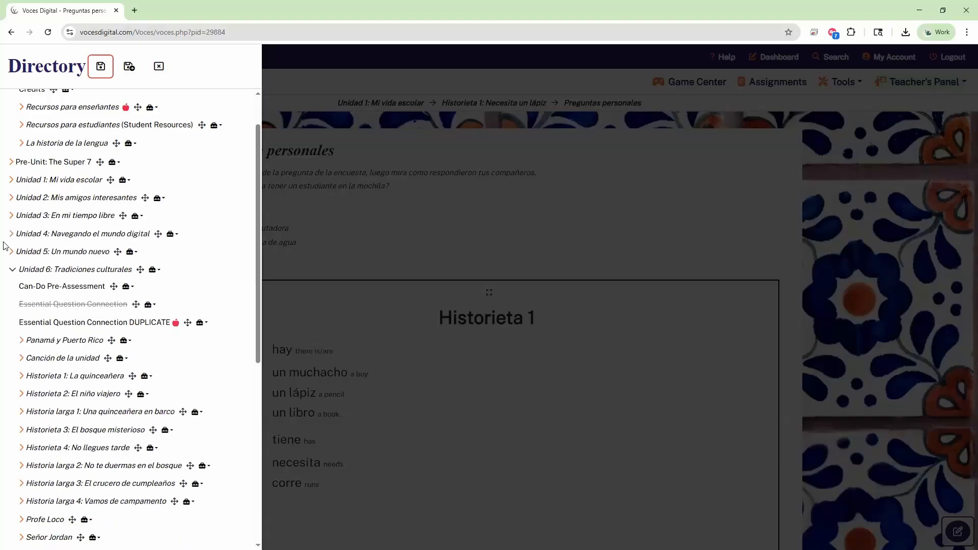
Step: Collapse Unidad 6 and bring up Add a Page for Unidad 4, with blank, previously created or imported options
{"action": "left_click", "coordinate": [12, 270]}
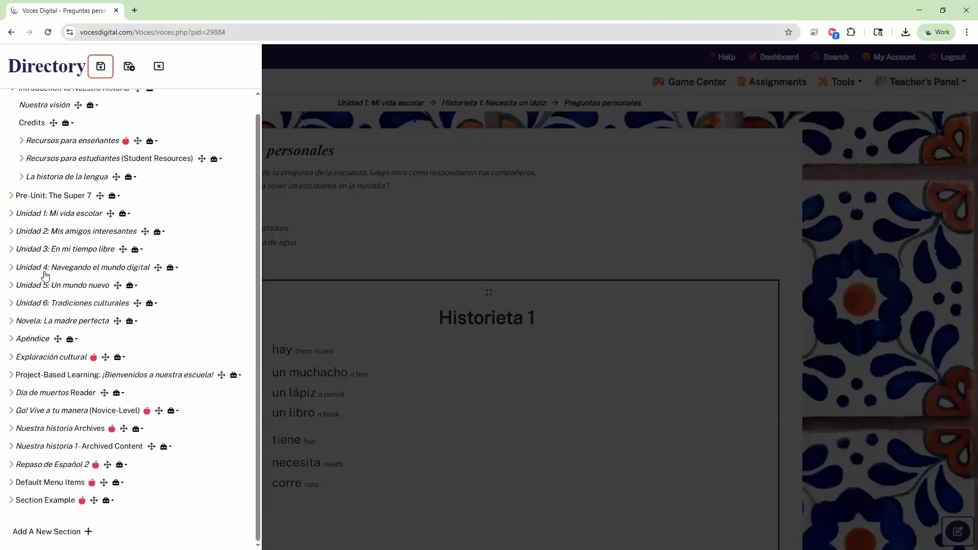
{"action": "left_click", "coordinate": [13, 272]}
{"action": "left_click", "coordinate": [12, 271]}
{"action": "left_click", "coordinate": [171, 267]}
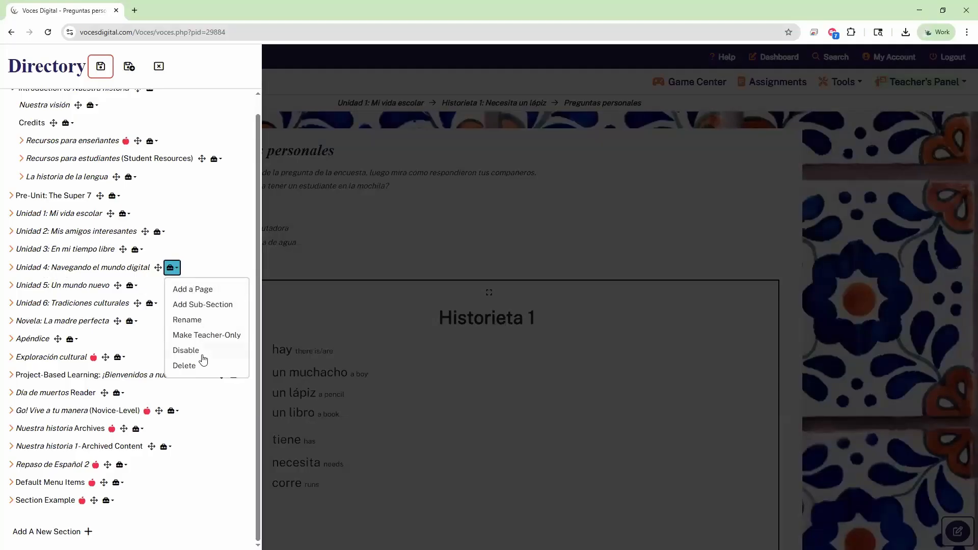
{"action": "key", "text": "ctrl"}
{"action": "left_click", "coordinate": [196, 291]}
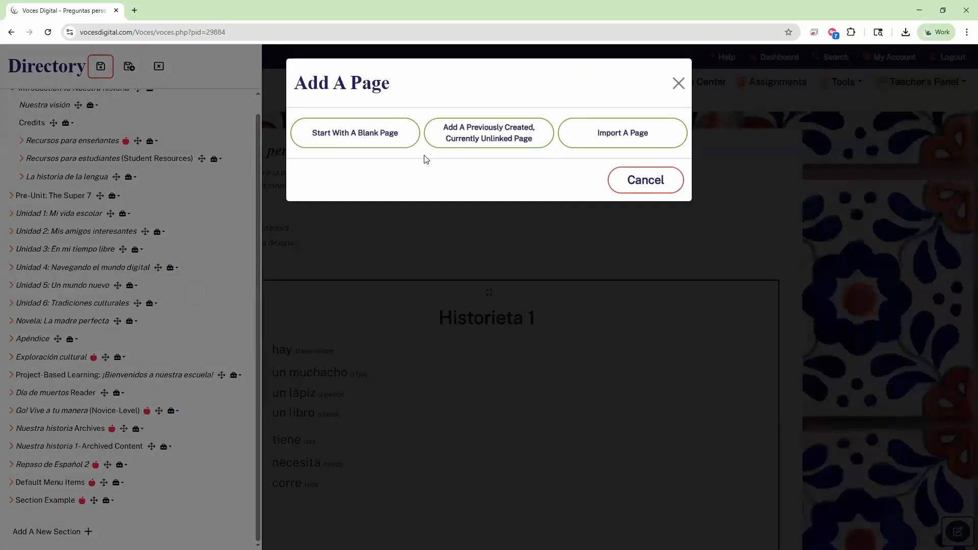
{"action": "left_click", "coordinate": [390, 137]}
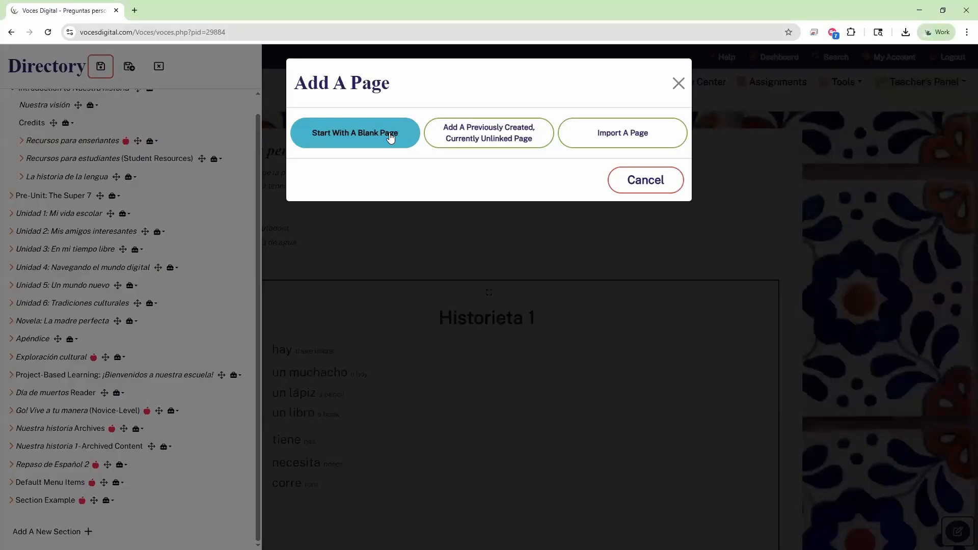
{"action": "left_click", "coordinate": [482, 148]}
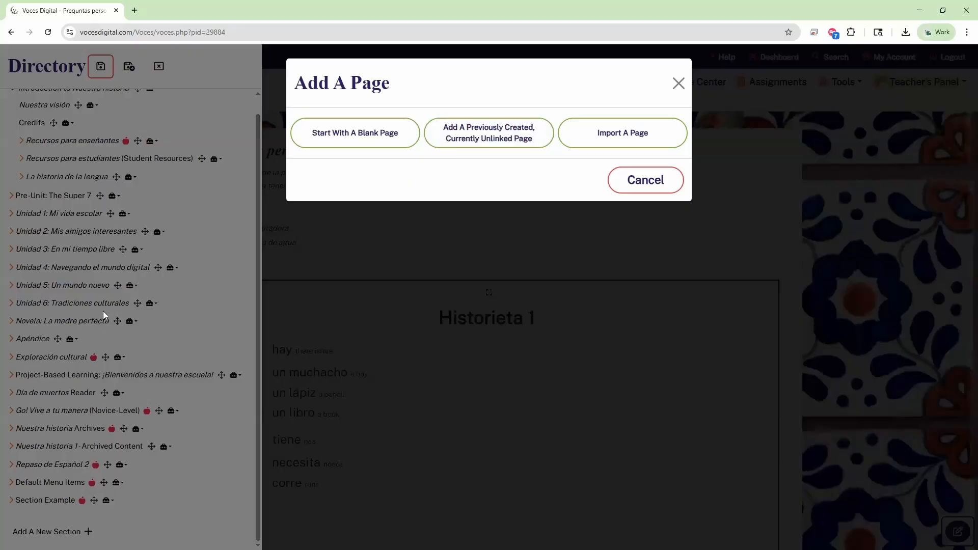
Step: Browse the list of previously created, unlinked pages without choosing one
{"action": "left_click", "coordinate": [522, 145]}
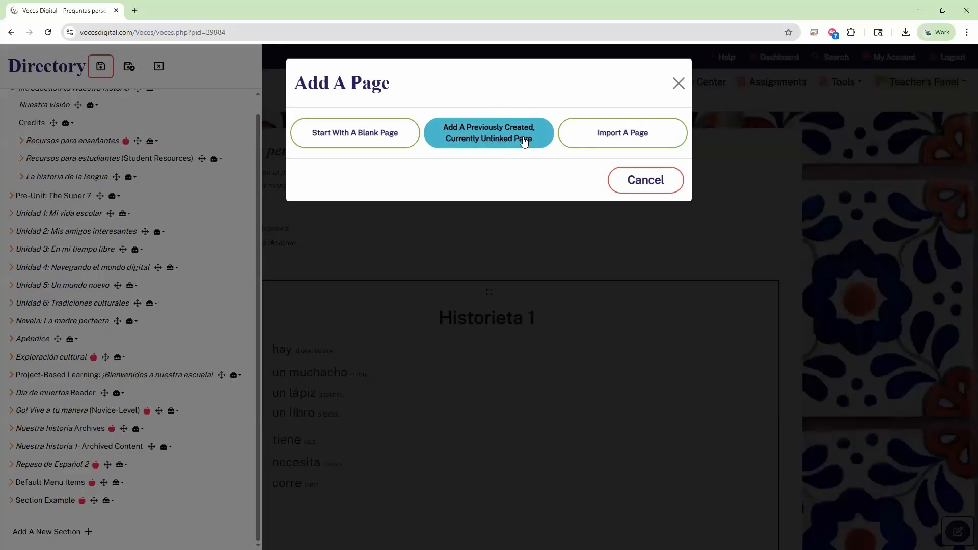
{"action": "left_click", "coordinate": [414, 155]}
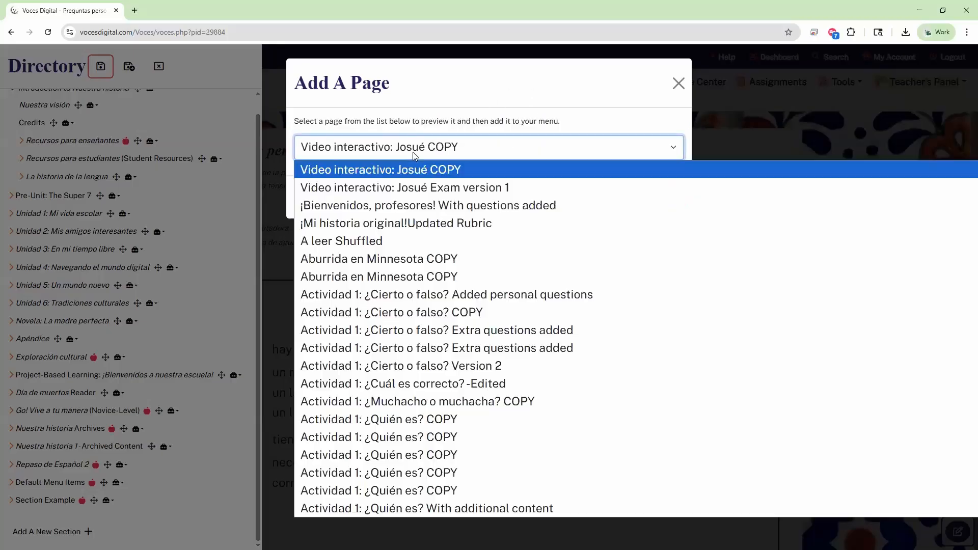
{"action": "scroll", "coordinate": [419, 261], "scroll_direction": "down", "scroll_amount": 5}
{"action": "scroll", "coordinate": [419, 261], "scroll_direction": "down", "scroll_amount": 2}
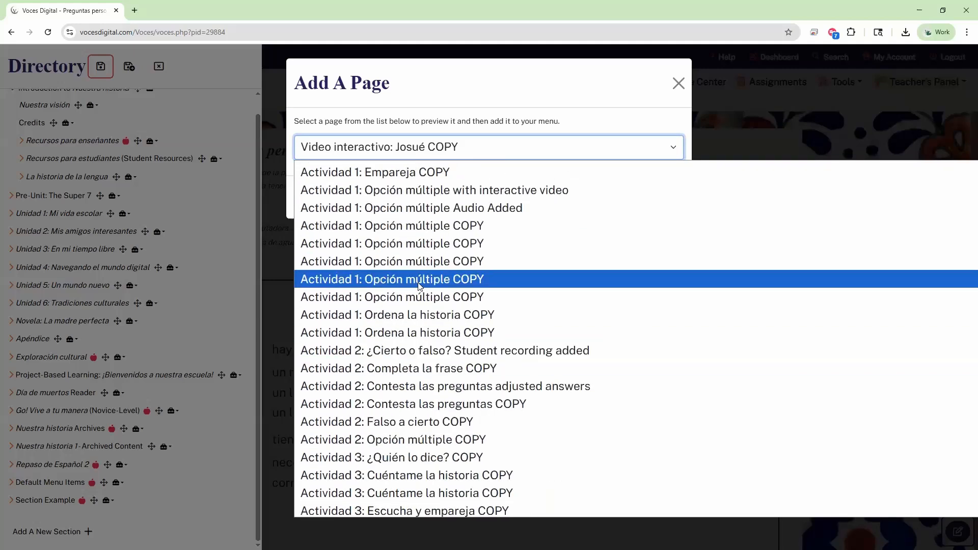
{"action": "scroll", "coordinate": [418, 279], "scroll_direction": "down", "scroll_amount": 8}
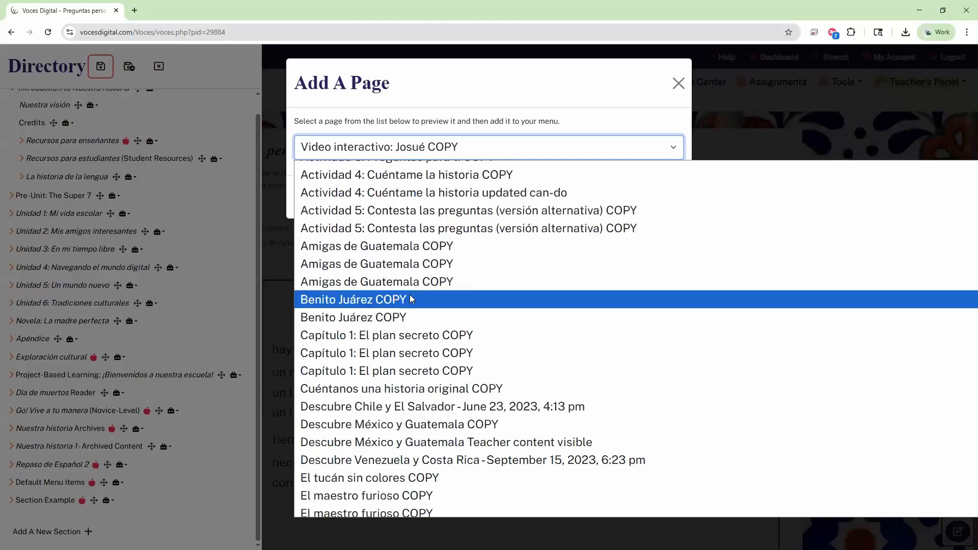
{"action": "scroll", "coordinate": [414, 326], "scroll_direction": "down", "scroll_amount": 4}
{"action": "left_click", "coordinate": [445, 142]}
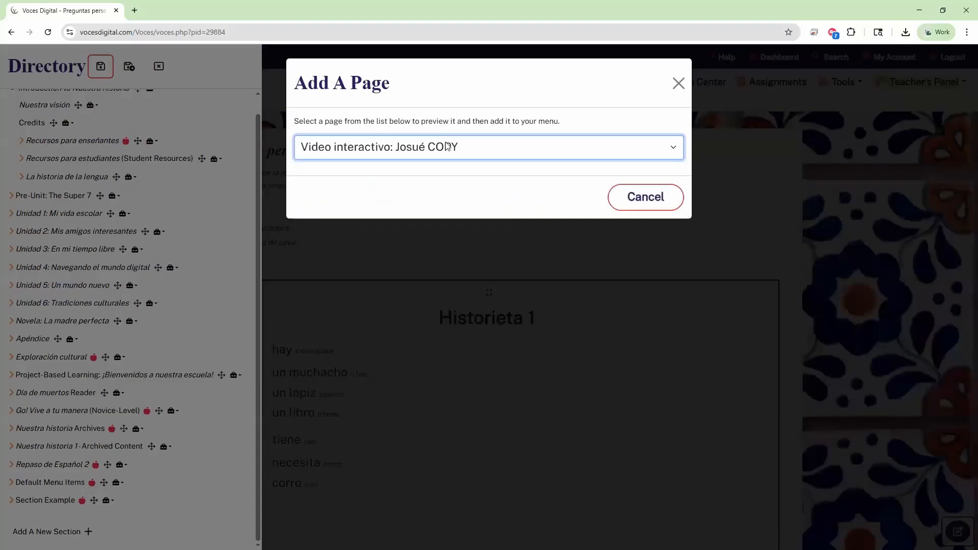
Step: Cancel the unlinked-page choice and start Add a Page for Unidad 2: Mis amigos interesantes instead
{"action": "left_click", "coordinate": [451, 148]}
{"action": "scroll", "coordinate": [469, 270], "scroll_direction": "down", "scroll_amount": 16}
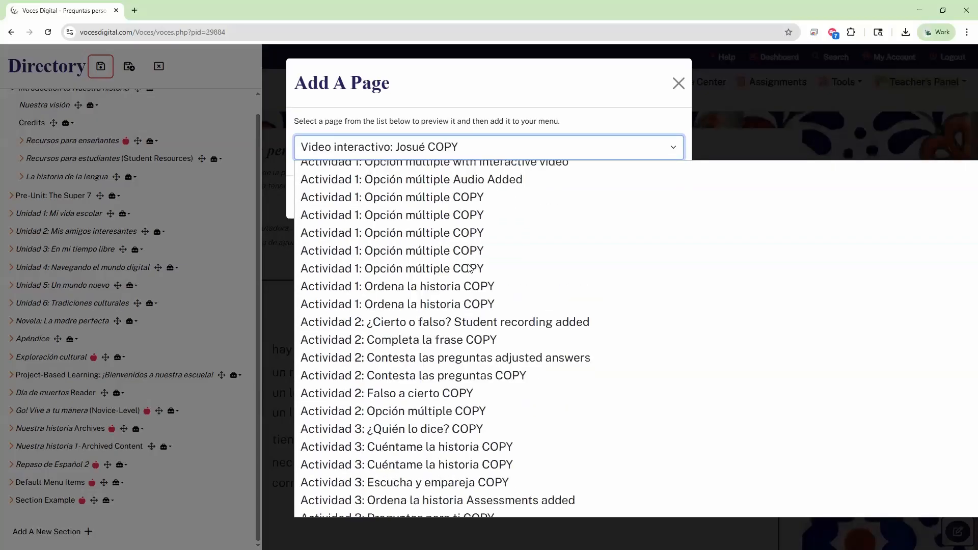
{"action": "scroll", "coordinate": [465, 255], "scroll_direction": "up", "scroll_amount": 16}
{"action": "left_click", "coordinate": [455, 143]}
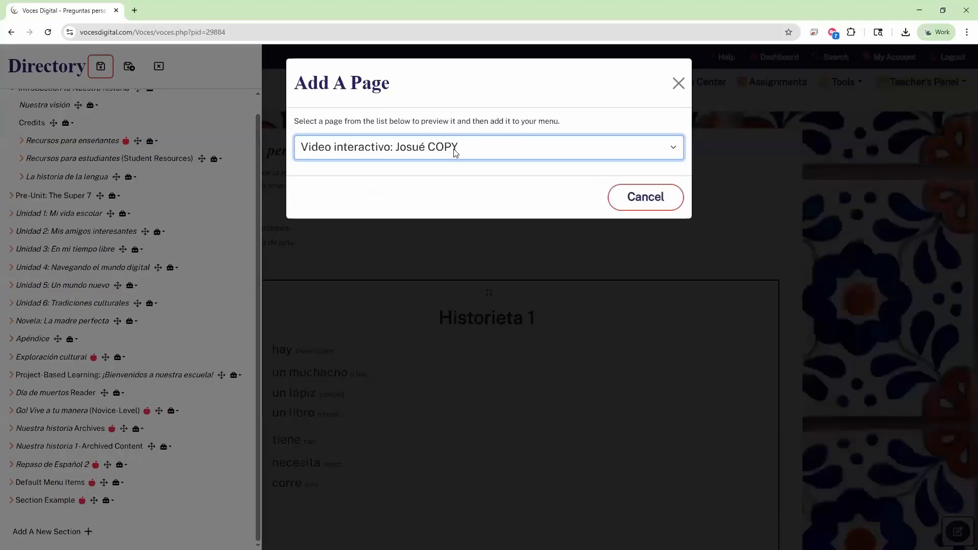
{"action": "left_click", "coordinate": [456, 151]}
{"action": "left_click", "coordinate": [451, 155]}
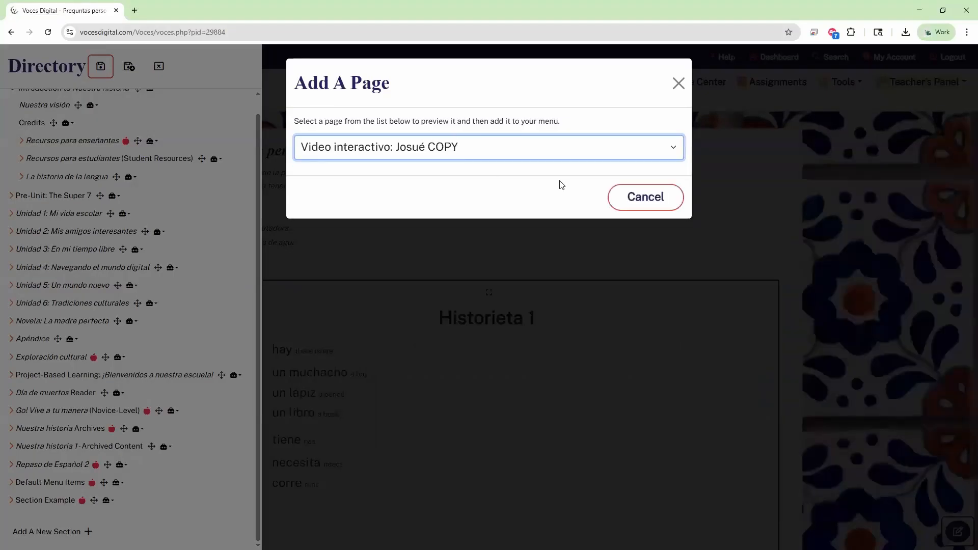
{"action": "left_click", "coordinate": [637, 199]}
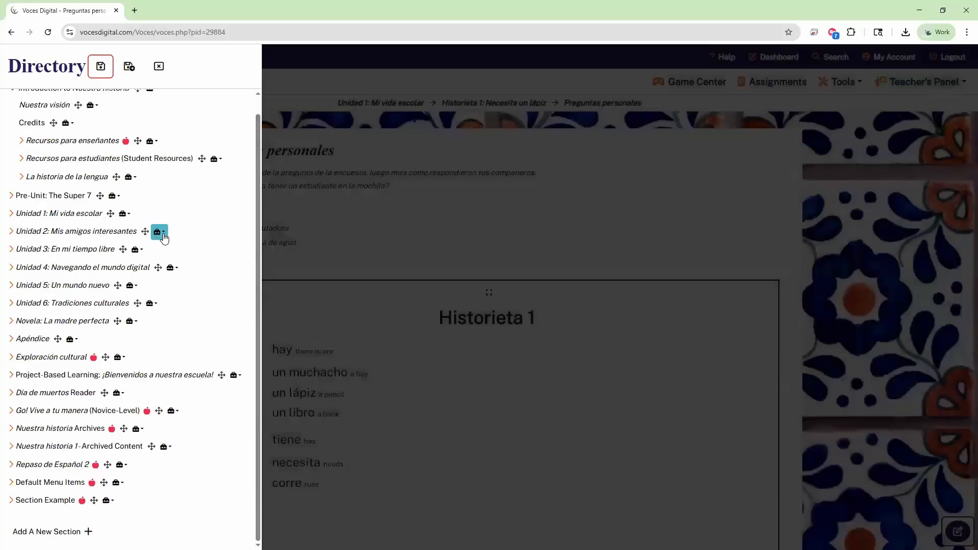
{"action": "left_click", "coordinate": [160, 232]}
{"action": "left_click", "coordinate": [170, 255]}
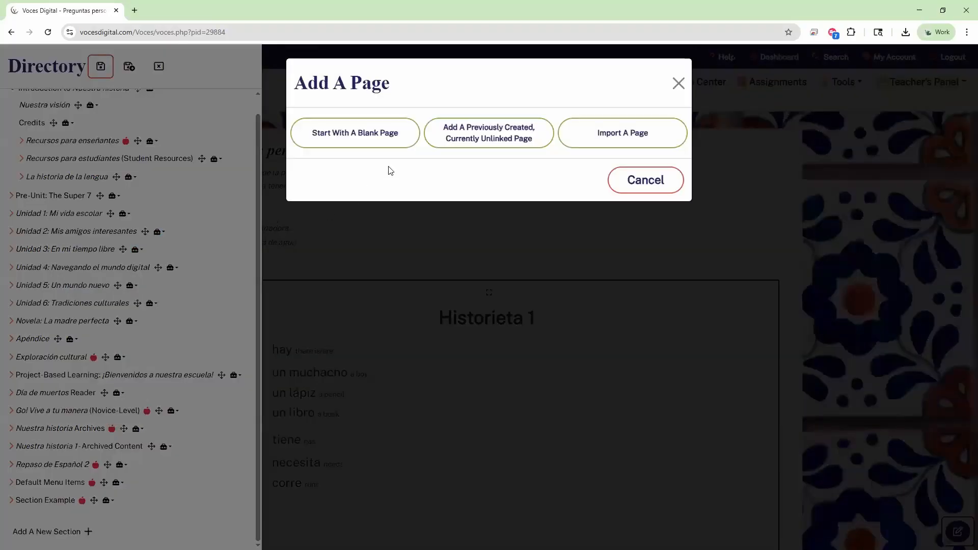
Step: Import Actividad 4: El abecedario 4 from Voces por el mundo 1's Capítulo 1: México Actividades
{"action": "left_click", "coordinate": [607, 134]}
{"action": "left_click", "coordinate": [392, 139]}
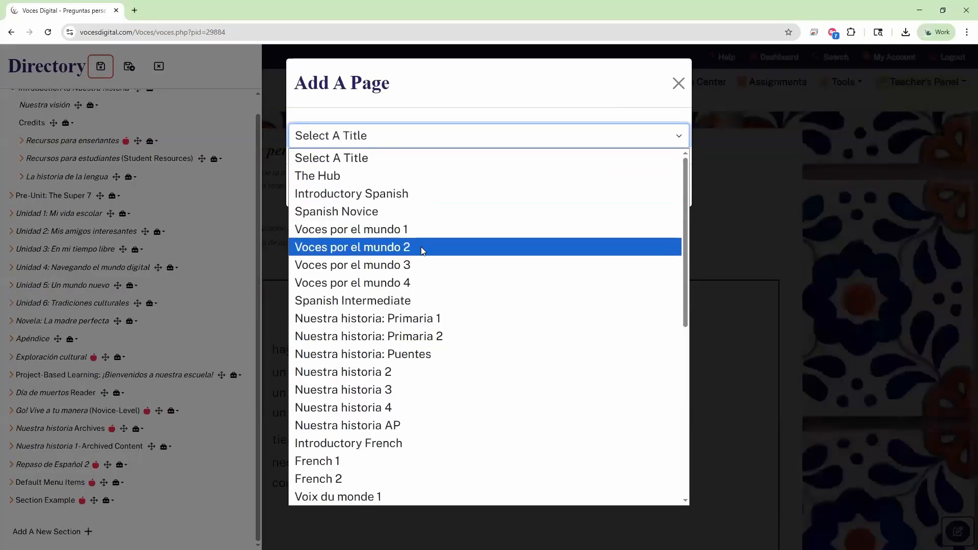
{"action": "left_click", "coordinate": [410, 229]}
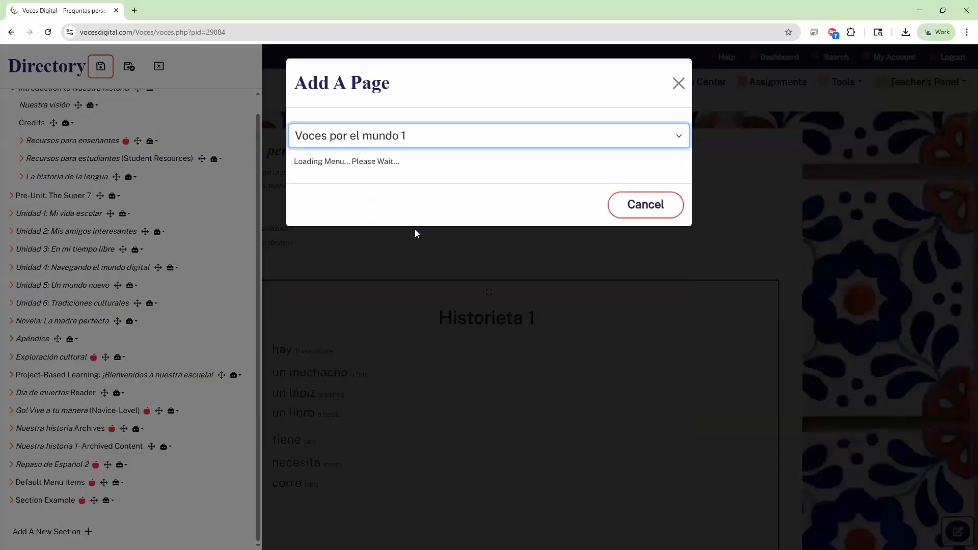
{"action": "left_click", "coordinate": [339, 188]}
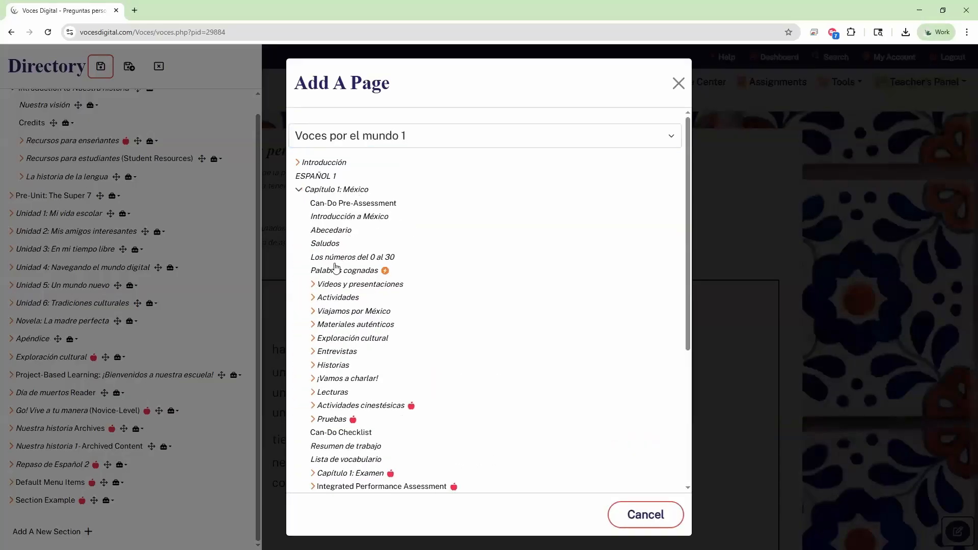
{"action": "left_click", "coordinate": [332, 300]}
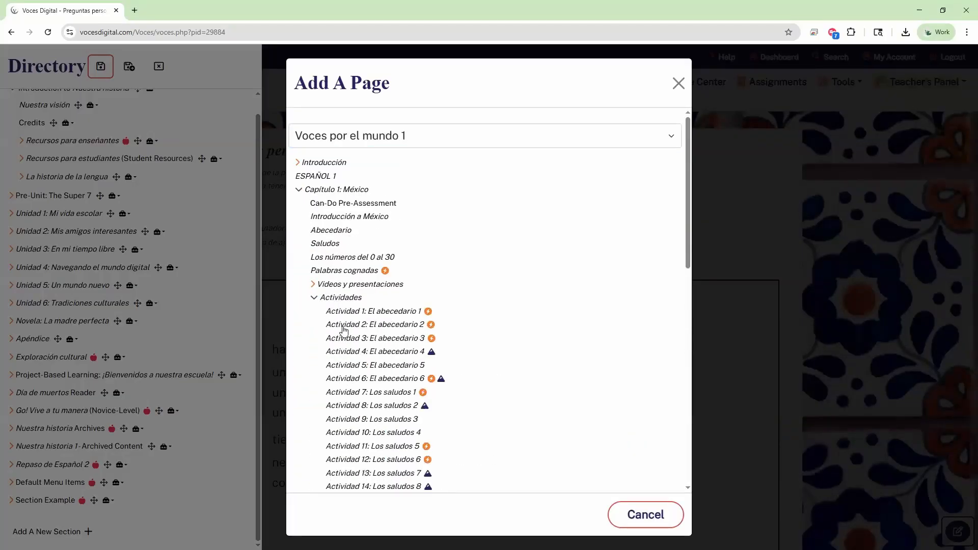
{"action": "left_click", "coordinate": [353, 353]}
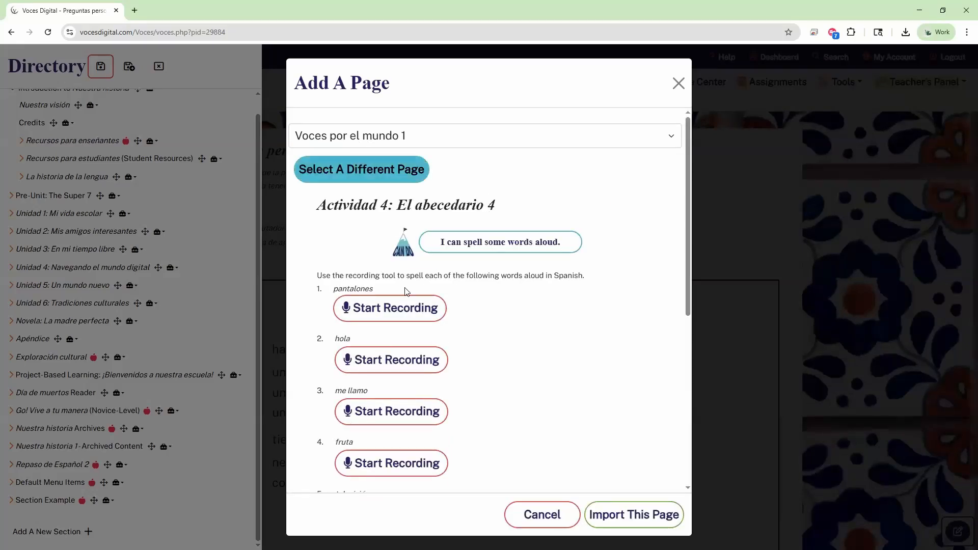
{"action": "scroll", "coordinate": [408, 153], "scroll_direction": "down", "scroll_amount": 6}
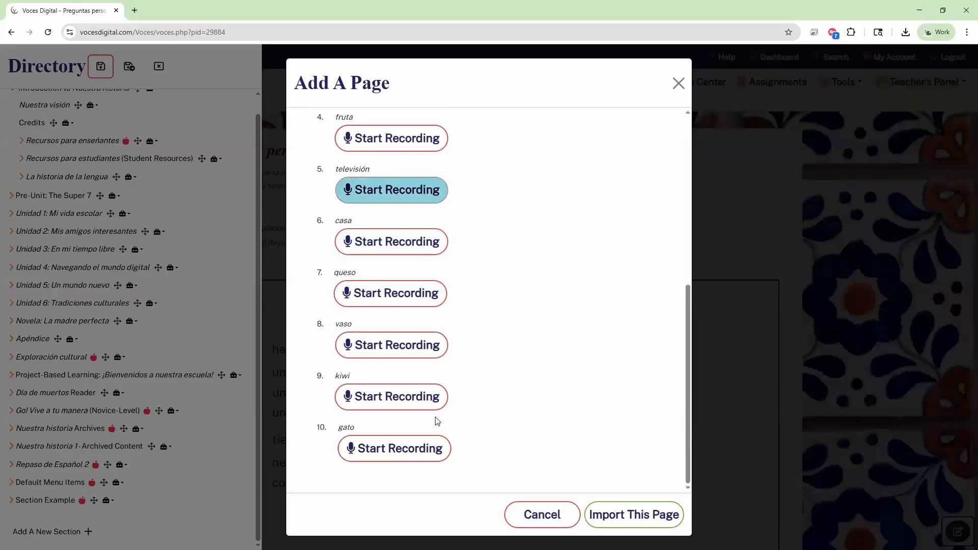
{"action": "scroll", "coordinate": [434, 418], "scroll_direction": "up", "scroll_amount": 6}
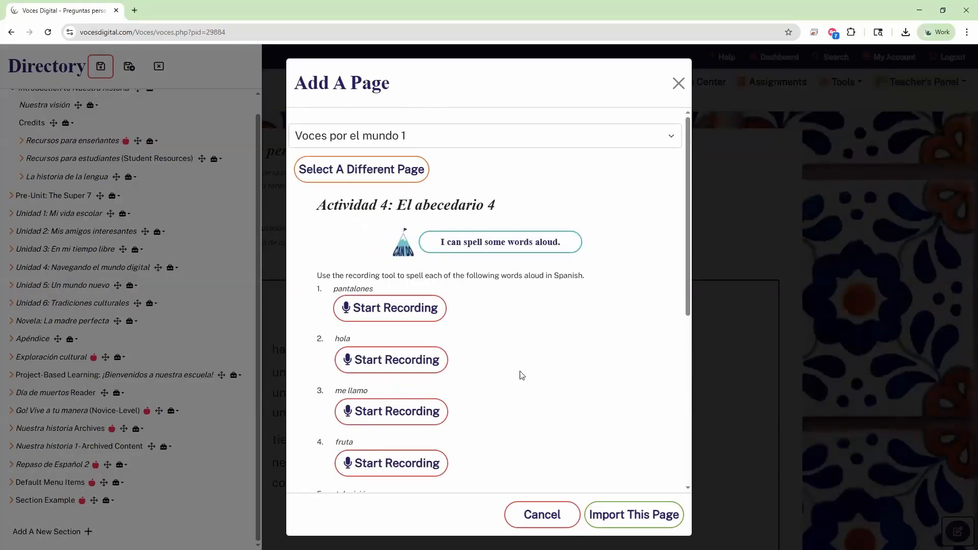
{"action": "left_click", "coordinate": [647, 515]}
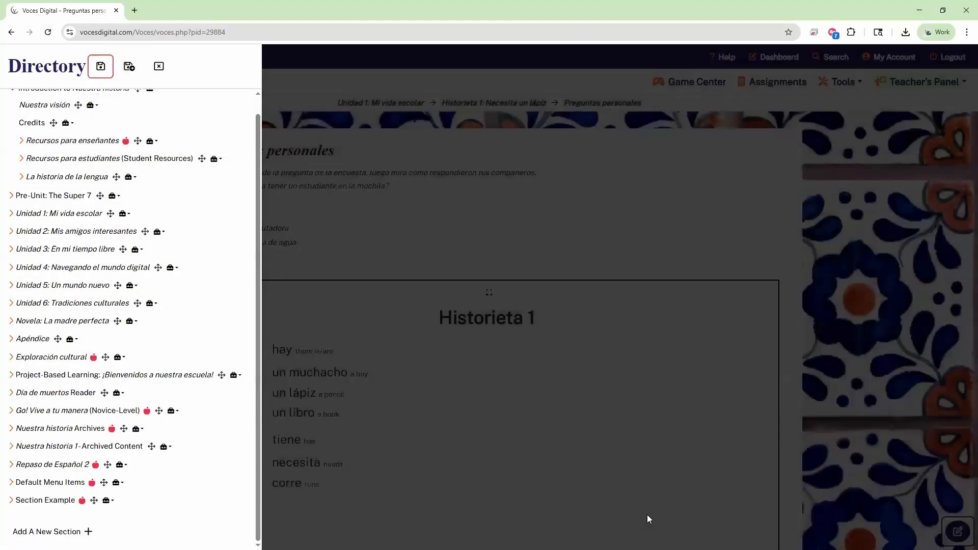
Step: Expand Unidad 1 and Historieta 1: Necesita un lápiz to list its pages, then open Historieta 1's actions
{"action": "left_click", "coordinate": [11, 268]}
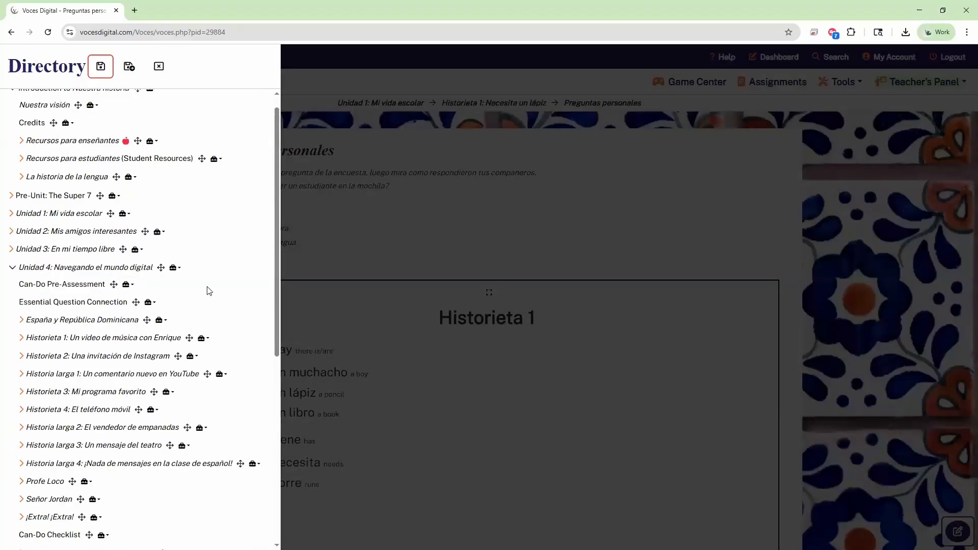
{"action": "scroll", "coordinate": [209, 291], "scroll_direction": "down", "scroll_amount": 3}
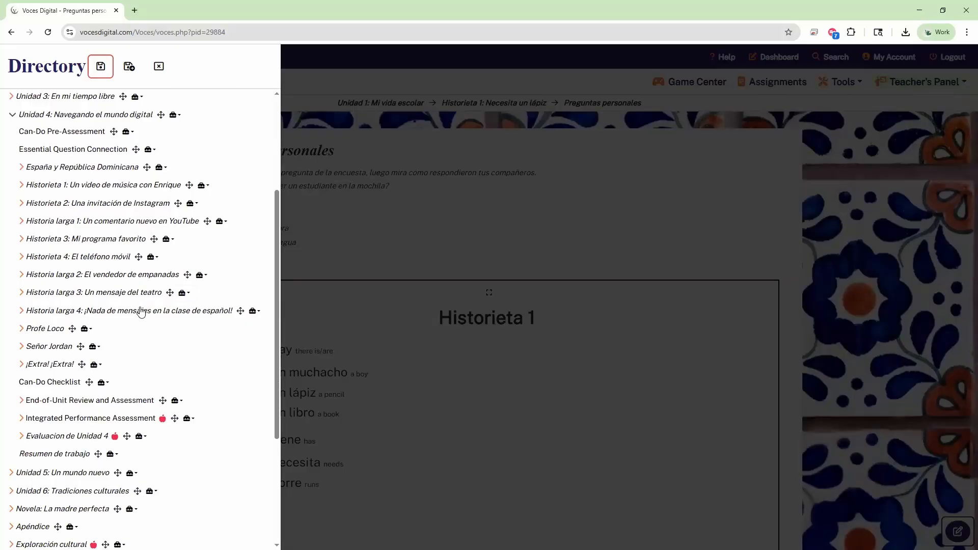
{"action": "scroll", "coordinate": [117, 313], "scroll_direction": "down", "scroll_amount": 1}
{"action": "scroll", "coordinate": [92, 307], "scroll_direction": "up", "scroll_amount": 3}
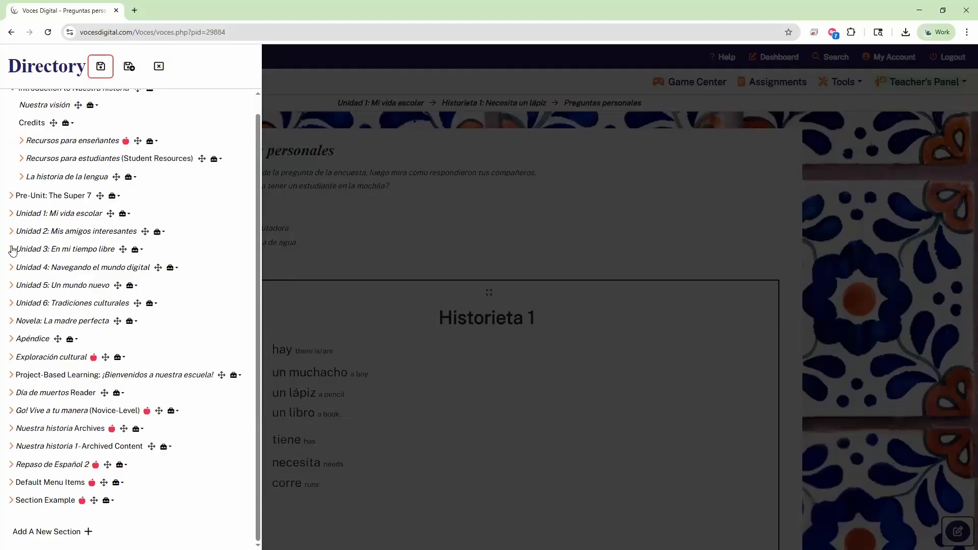
{"action": "left_click", "coordinate": [11, 214]}
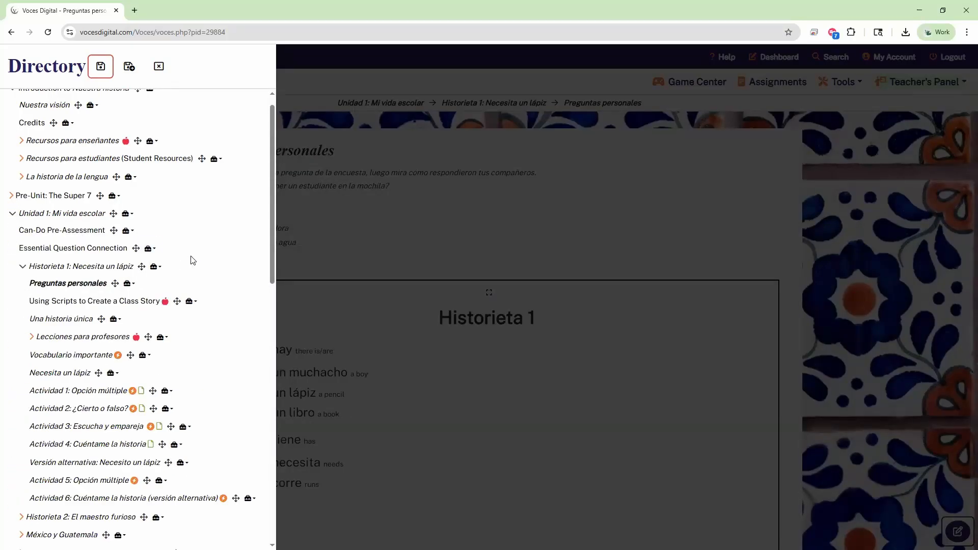
{"action": "left_click", "coordinate": [23, 266]}
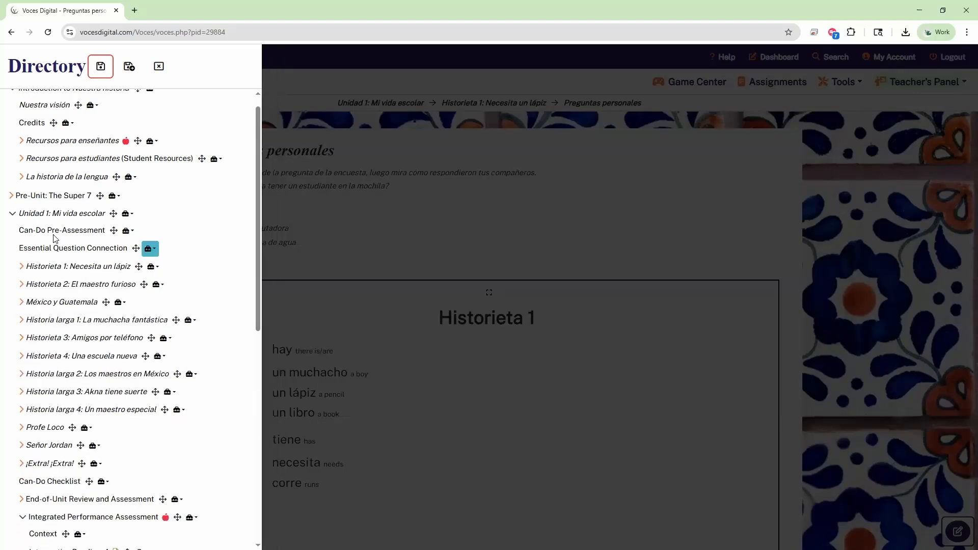
{"action": "left_click", "coordinate": [13, 215]}
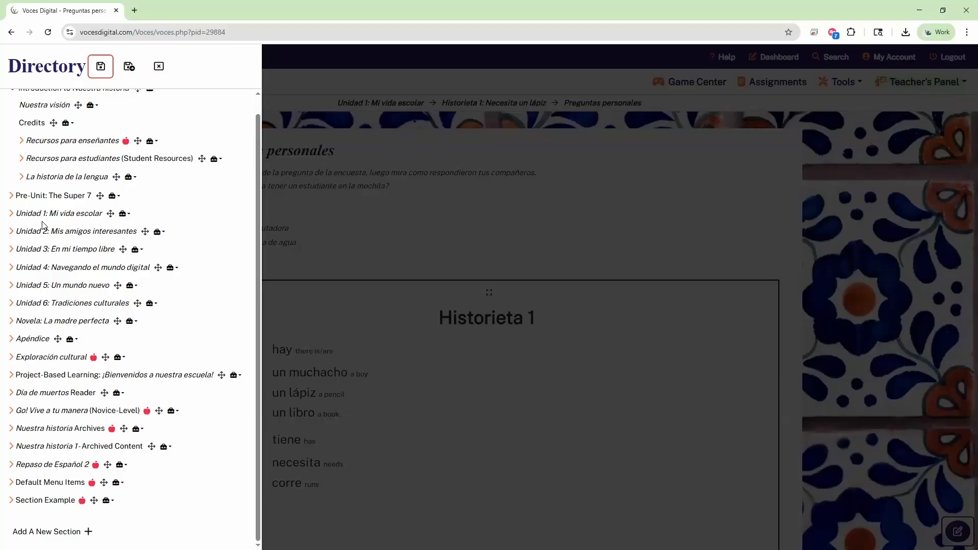
{"action": "left_click", "coordinate": [11, 214]}
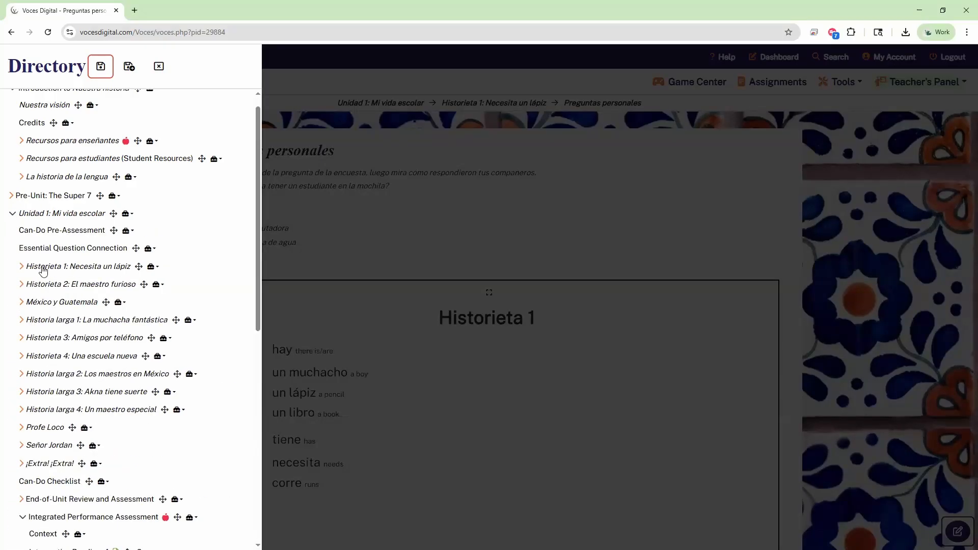
{"action": "left_click", "coordinate": [21, 267]}
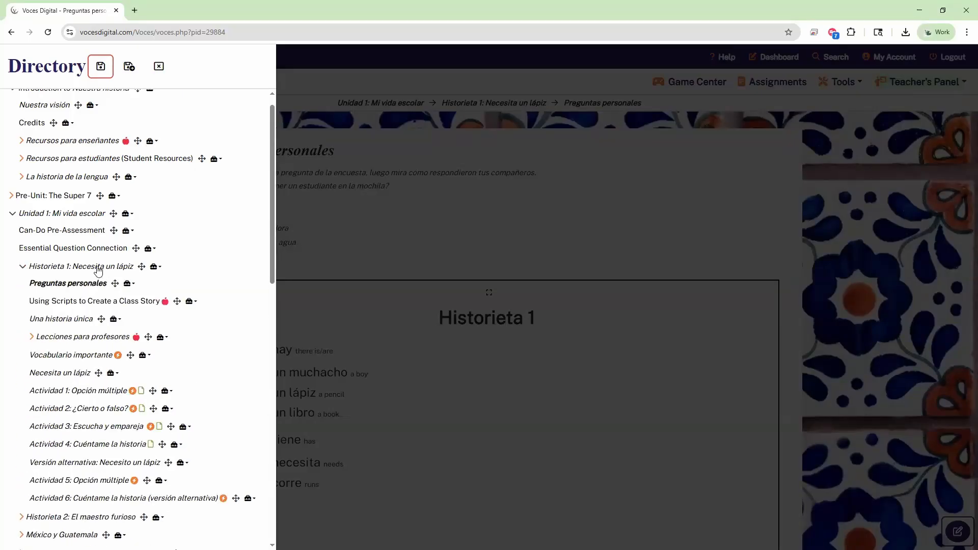
{"action": "left_click", "coordinate": [155, 267]}
Step: Import the Abecedario page from Voces por el mundo 1's Capítulo 1: México into Historieta 1
{"action": "left_click", "coordinate": [179, 288]}
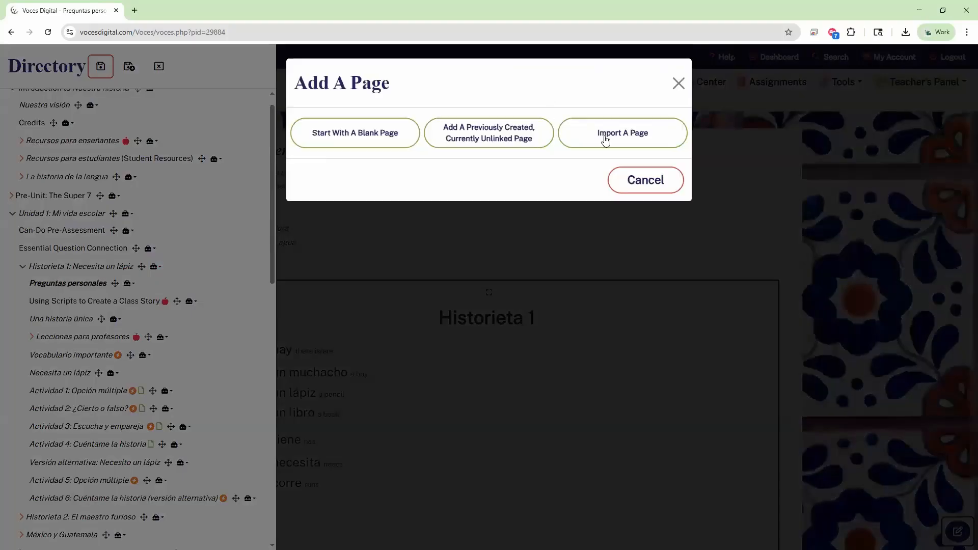
{"action": "left_click", "coordinate": [610, 138]}
{"action": "left_click", "coordinate": [387, 135]}
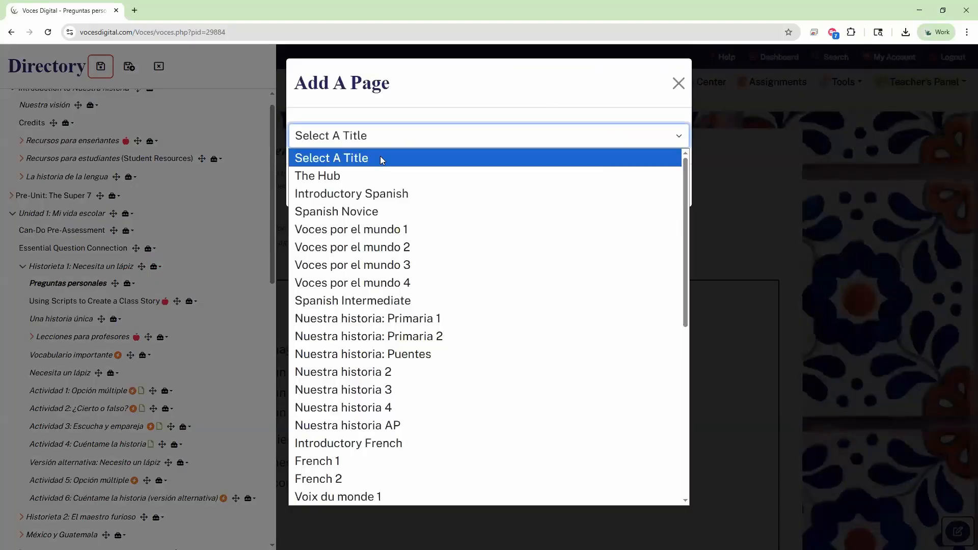
{"action": "left_click", "coordinate": [371, 227]}
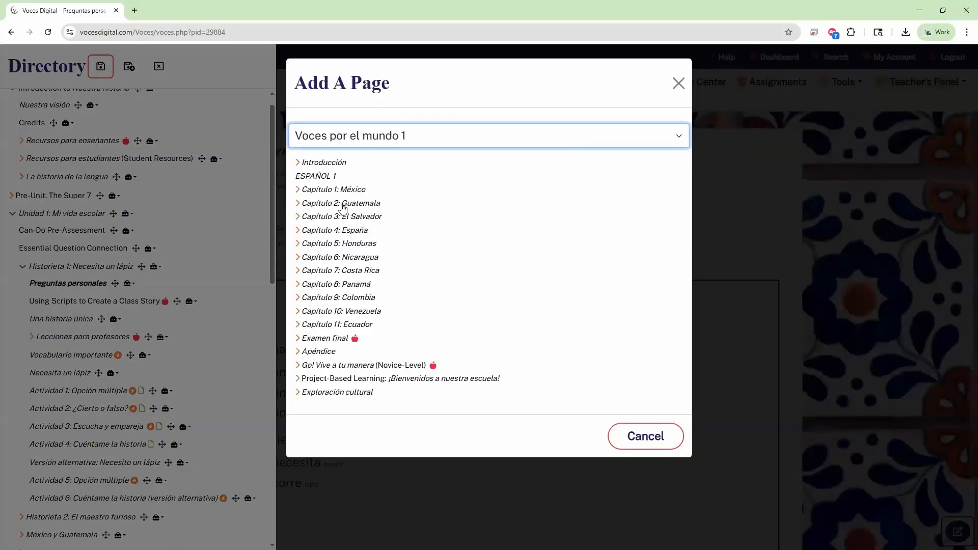
{"action": "left_click", "coordinate": [337, 190]}
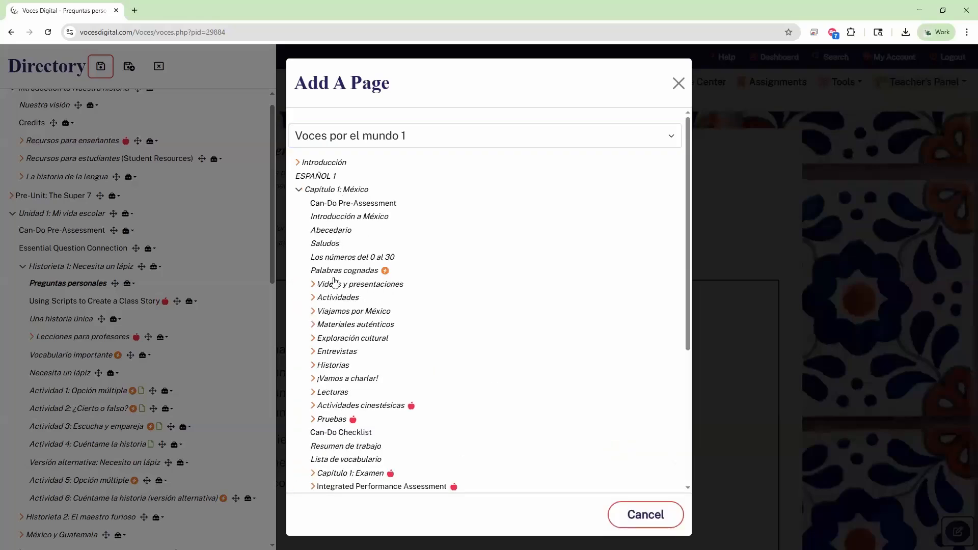
{"action": "left_click", "coordinate": [333, 230]}
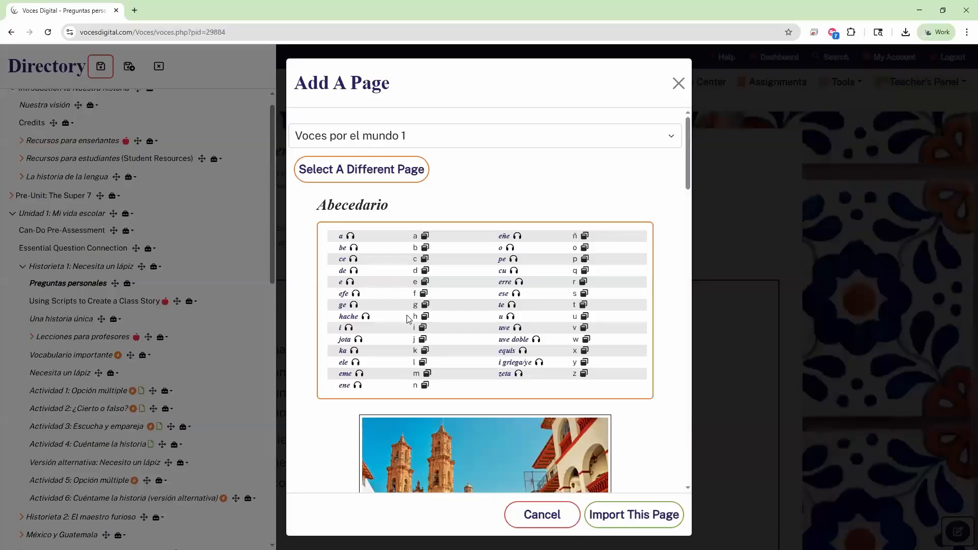
{"action": "left_click", "coordinate": [623, 517]}
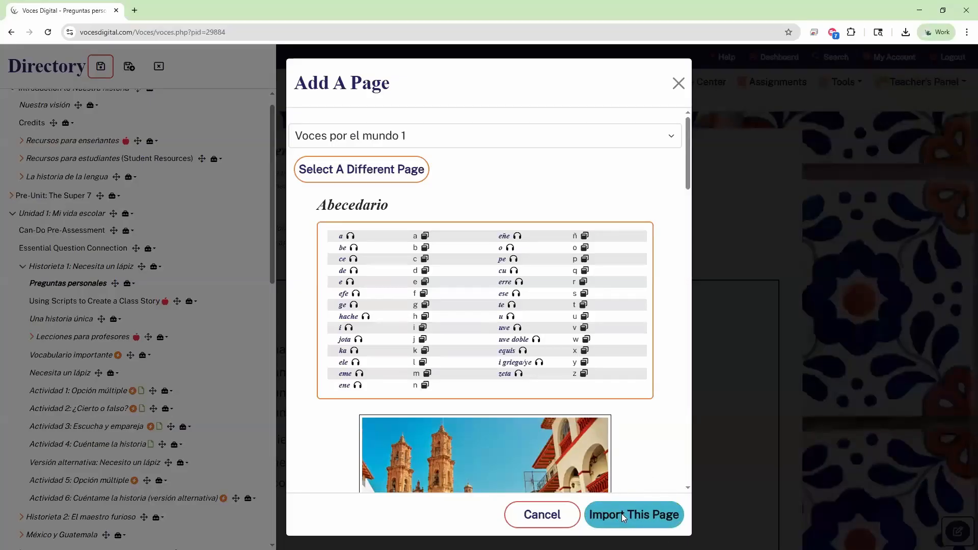
Step: Clear stray text selections and collapse Historieta 1 in the Directory
{"action": "scroll", "coordinate": [37, 363], "scroll_direction": "down", "scroll_amount": 3}
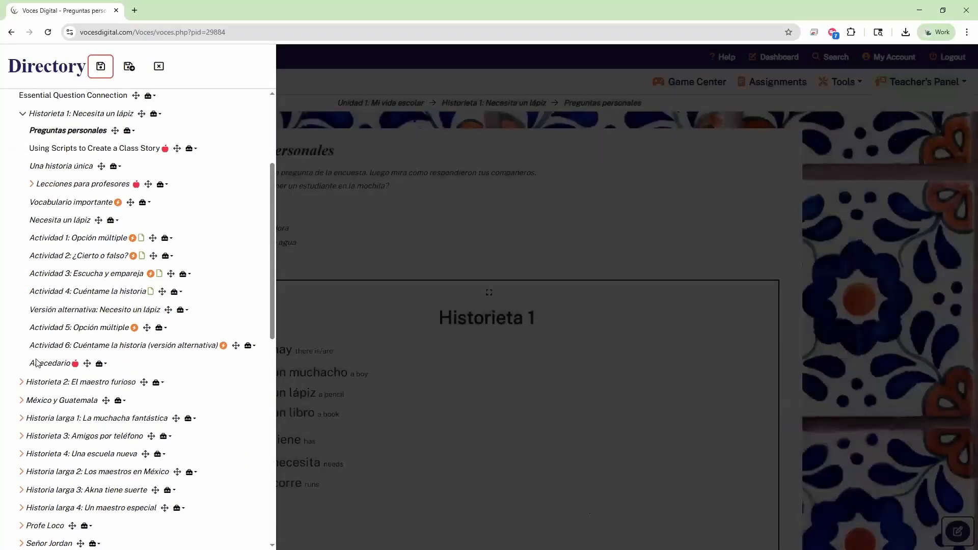
{"action": "left_click_drag", "start_coordinate": [50, 365], "coordinate": [171, 369]}
{"action": "left_click", "coordinate": [113, 361]}
{"action": "left_click_drag", "start_coordinate": [28, 366], "coordinate": [146, 367]}
{"action": "left_click", "coordinate": [161, 367]}
{"action": "left_click", "coordinate": [23, 115]}
{"action": "scroll", "coordinate": [66, 226], "scroll_direction": "down", "scroll_amount": 5}
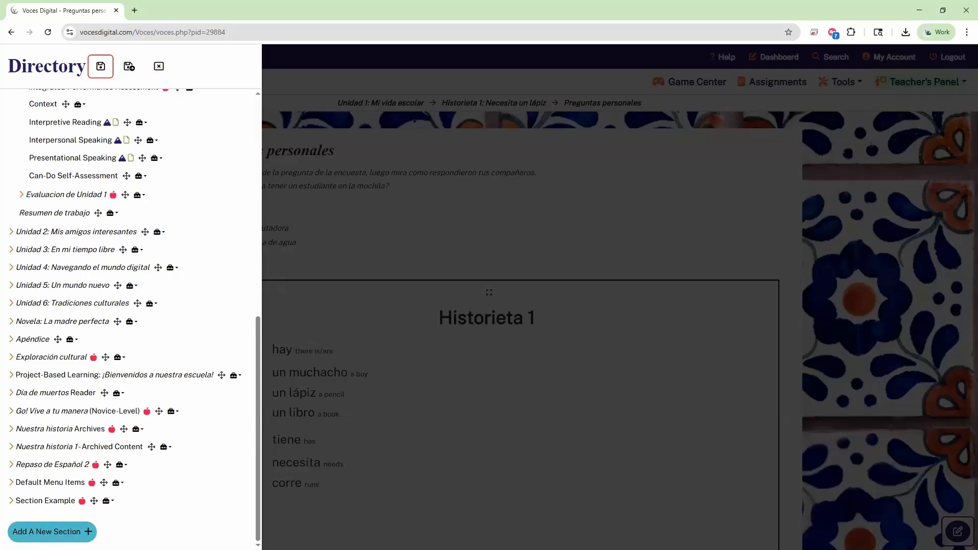
Step: Start importing a new section from Voces por el mundo 1, browsing Capítulo 1: México and Examen final
{"action": "left_click", "coordinate": [51, 532]}
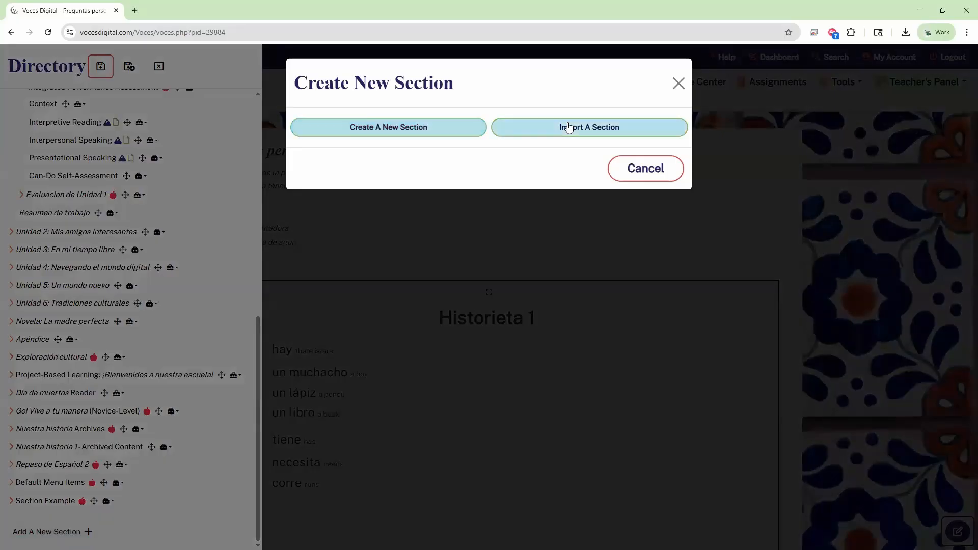
{"action": "left_click", "coordinate": [536, 134]}
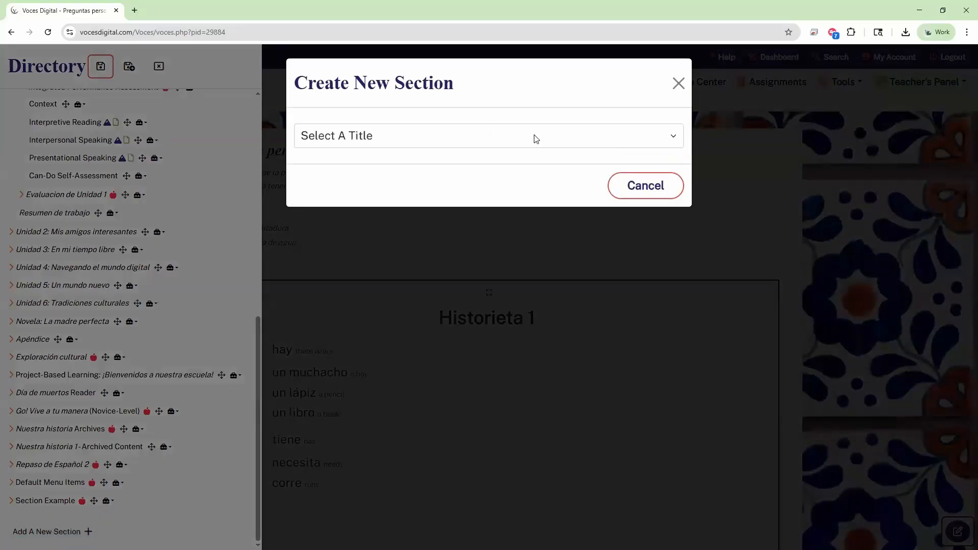
{"action": "left_click", "coordinate": [398, 139]}
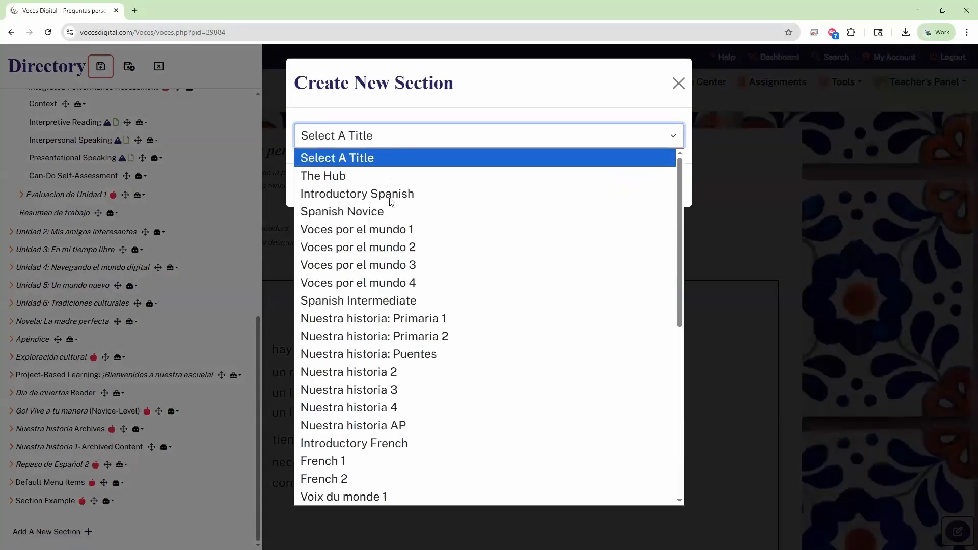
{"action": "left_click", "coordinate": [392, 228]}
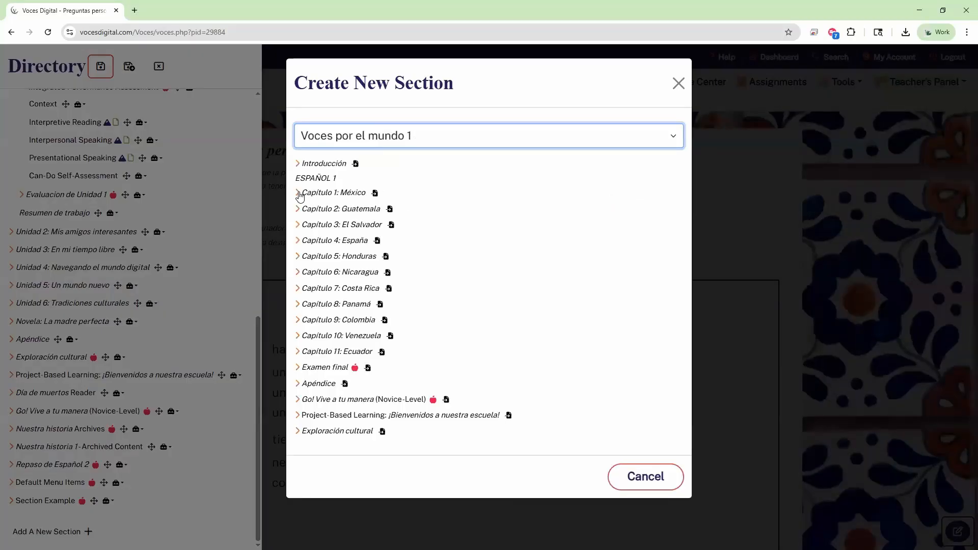
{"action": "left_click", "coordinate": [298, 193]}
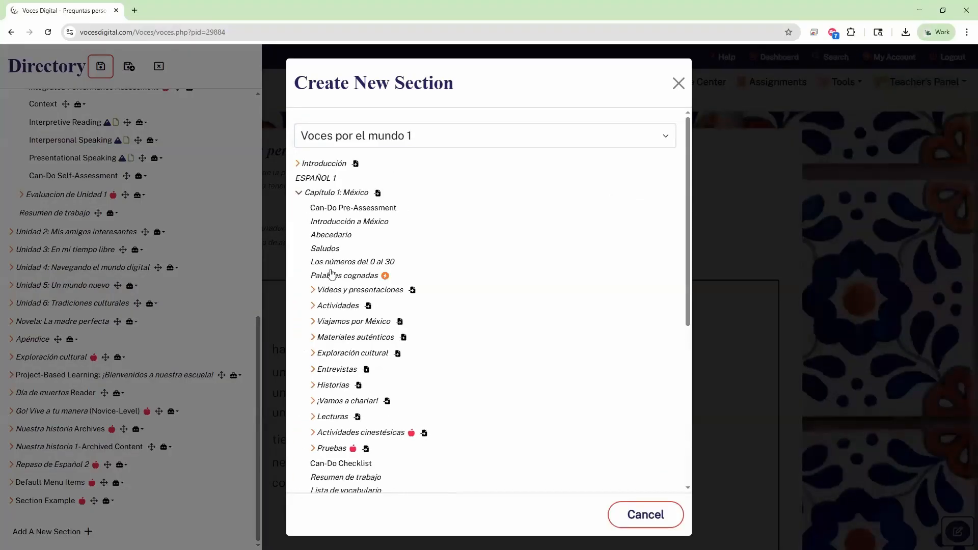
{"action": "left_click", "coordinate": [298, 193]}
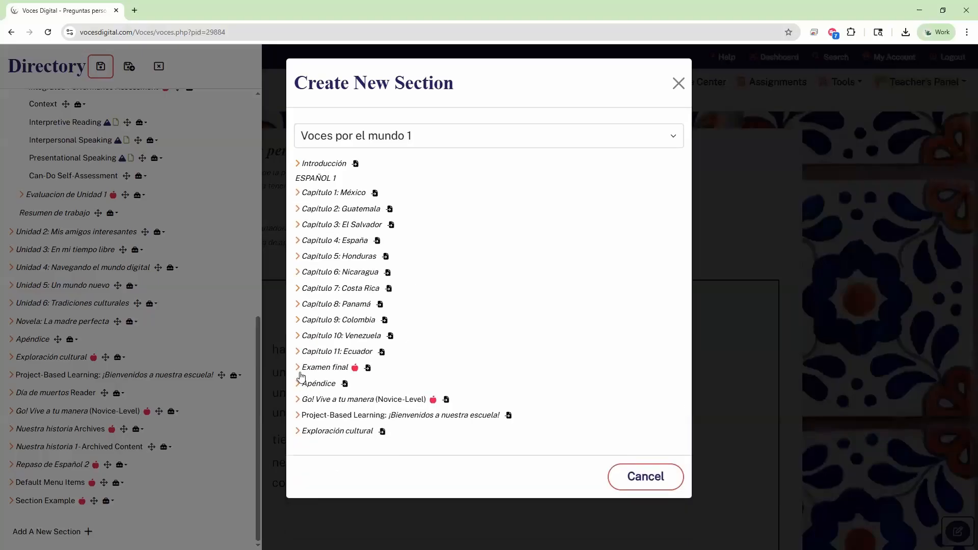
{"action": "left_click", "coordinate": [299, 369]}
{"action": "left_click", "coordinate": [300, 368]}
Step: Insert the whole Examen final section and confirm with Yes, Import Now
{"action": "left_click", "coordinate": [368, 374]}
{"action": "left_click", "coordinate": [368, 372]}
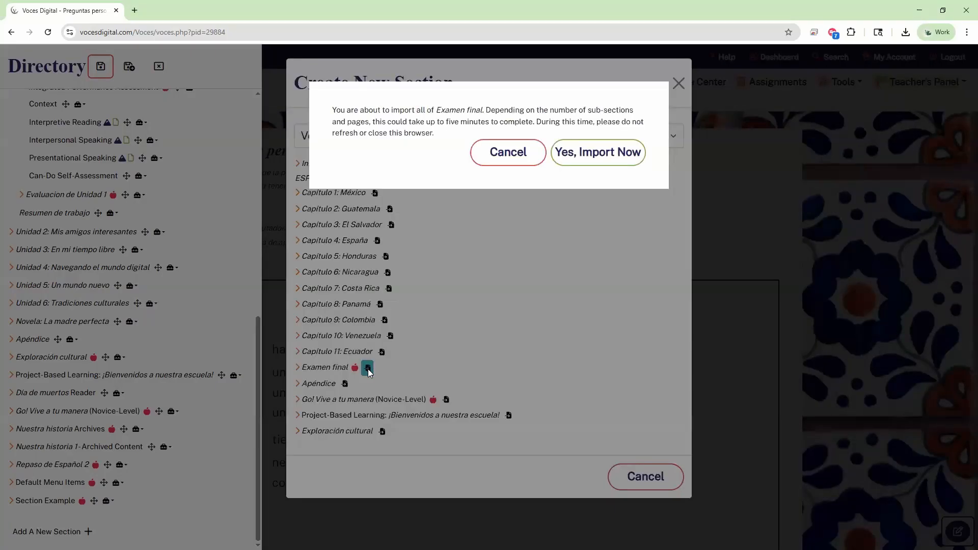
{"action": "left_click_drag", "start_coordinate": [344, 113], "coordinate": [479, 122]}
{"action": "left_click", "coordinate": [383, 125]}
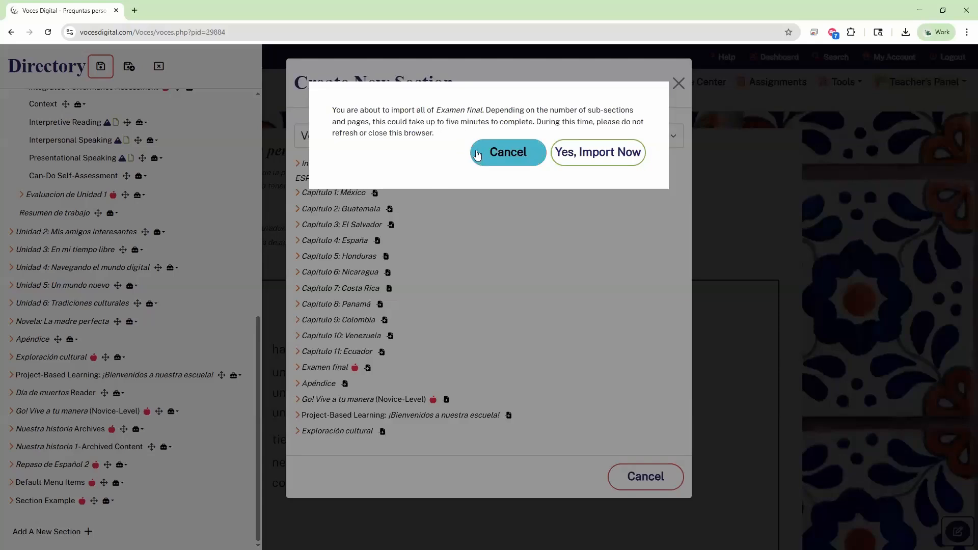
{"action": "left_click", "coordinate": [630, 159]}
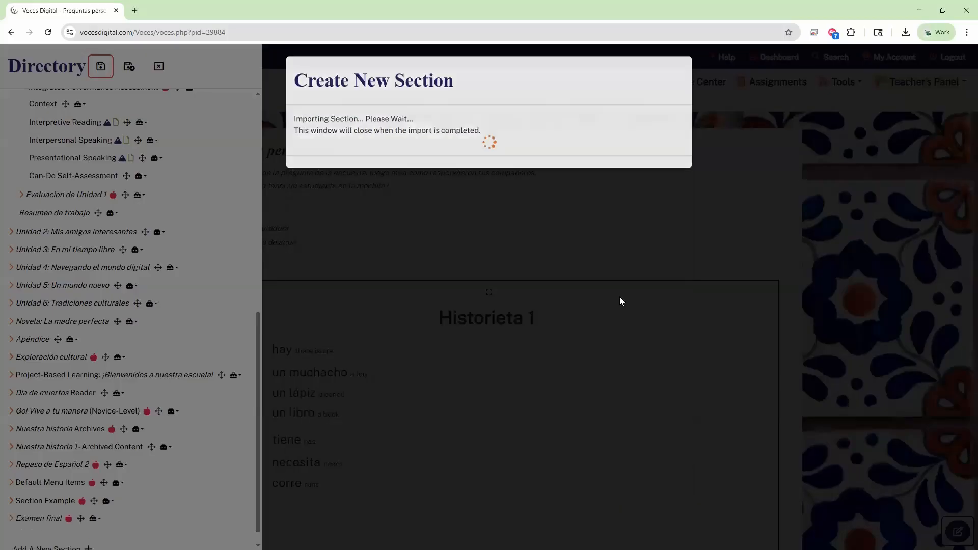
Step: Check Examen final's Parte 1–3, then move it into Unidad 1 directly after Resumen de trabajo
{"action": "scroll", "coordinate": [194, 372], "scroll_direction": "down", "scroll_amount": 1}
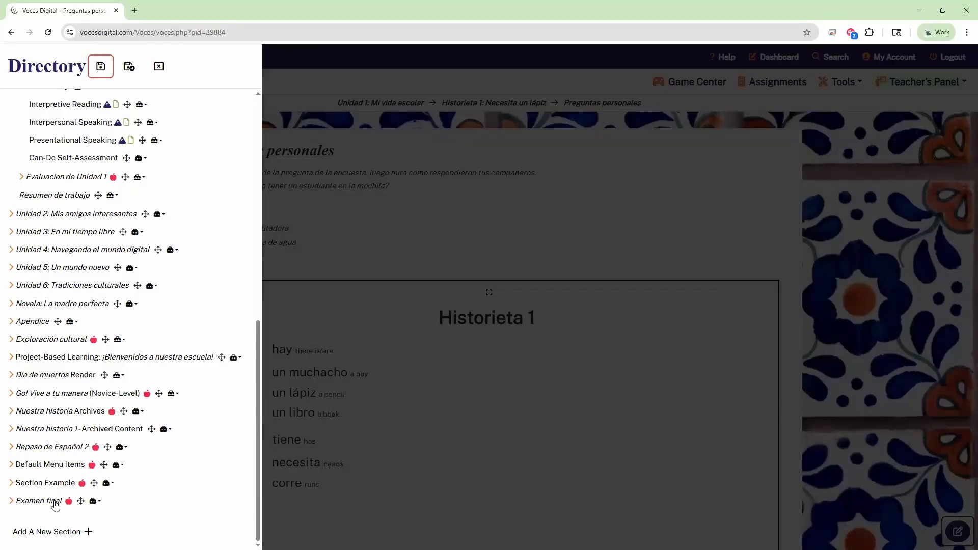
{"action": "scroll", "coordinate": [208, 438], "scroll_direction": "up", "scroll_amount": 2}
{"action": "scroll", "coordinate": [153, 459], "scroll_direction": "down", "scroll_amount": 2}
{"action": "key", "text": "ctrl"}
{"action": "left_click", "coordinate": [44, 504]}
{"action": "key", "text": "ctrl"}
{"action": "scroll", "coordinate": [51, 504], "scroll_direction": "down", "scroll_amount": 1}
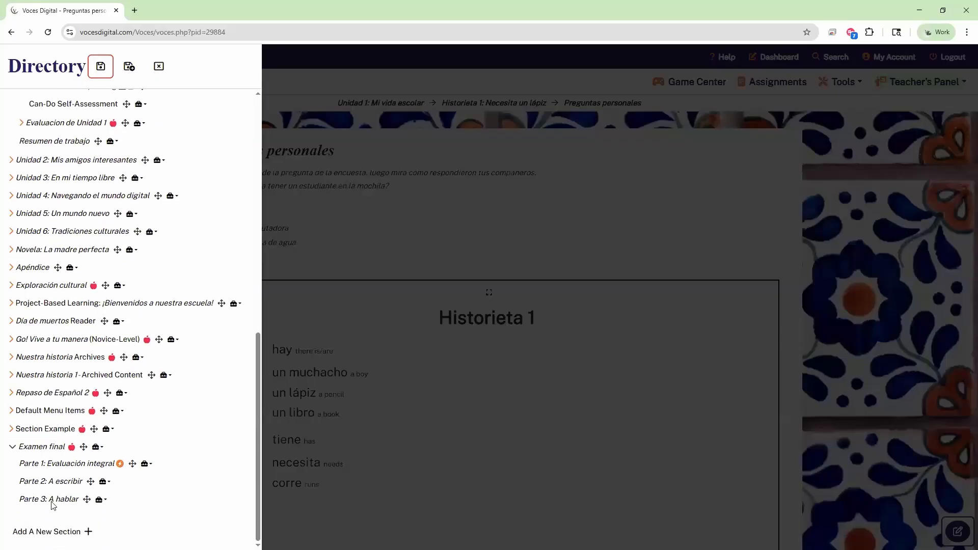
{"action": "left_click", "coordinate": [53, 450]}
{"action": "left_click_drag", "start_coordinate": [81, 497], "coordinate": [88, 213]}
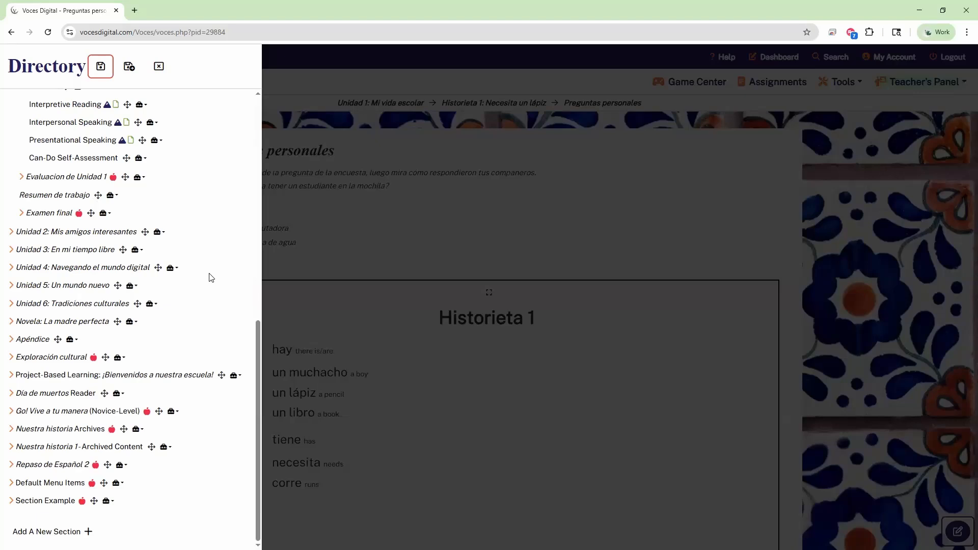
{"action": "scroll", "coordinate": [211, 284], "scroll_direction": "up", "scroll_amount": 9}
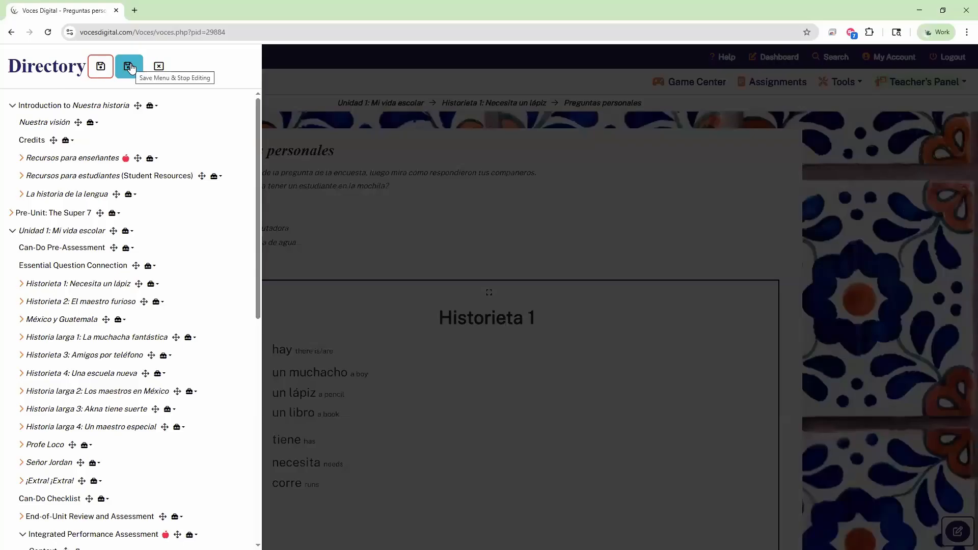
Step: Save the Directory menu and stop editing, then collapse Integrated Performance Assessment in Unidad 1
{"action": "left_click", "coordinate": [104, 75]}
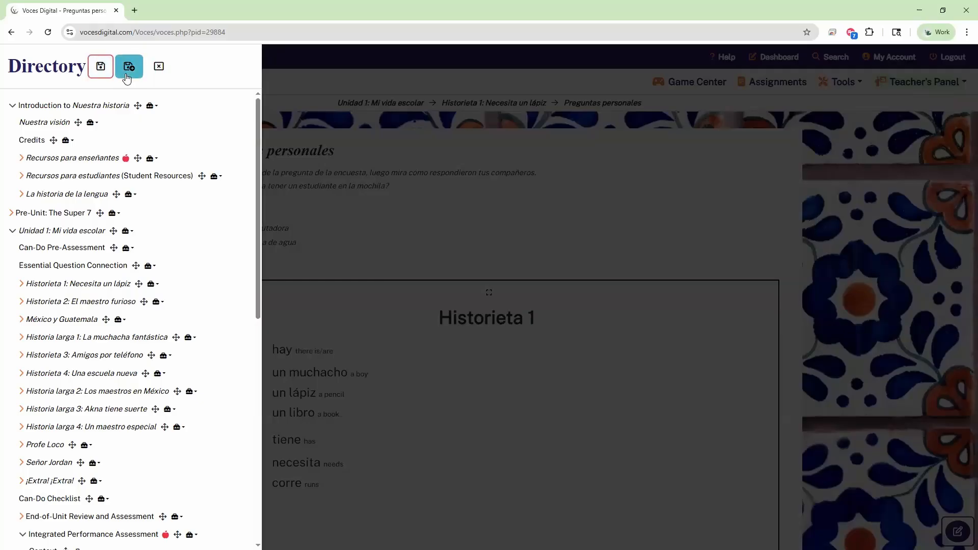
{"action": "left_click", "coordinate": [128, 72]}
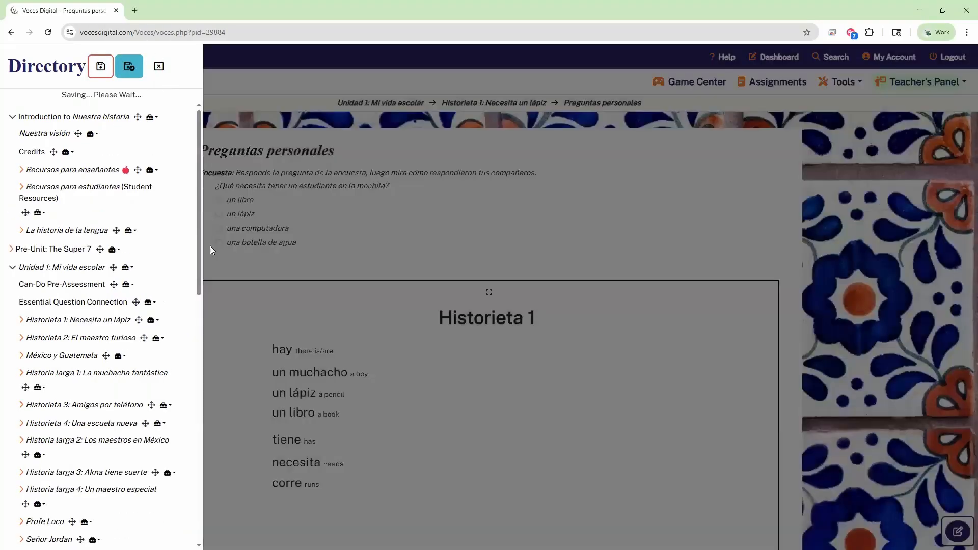
{"action": "scroll", "coordinate": [168, 224], "scroll_direction": "down", "scroll_amount": 6}
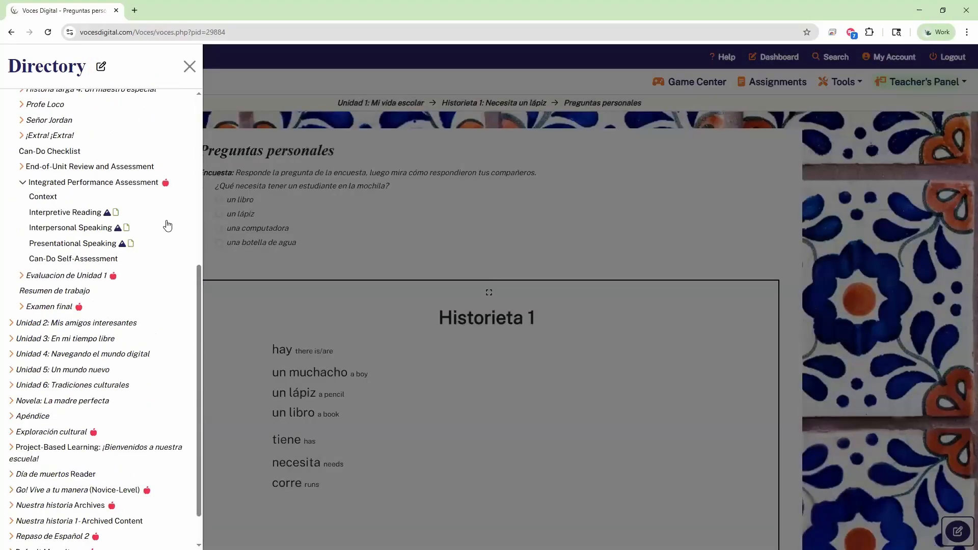
{"action": "scroll", "coordinate": [168, 224], "scroll_direction": "up", "scroll_amount": 4}
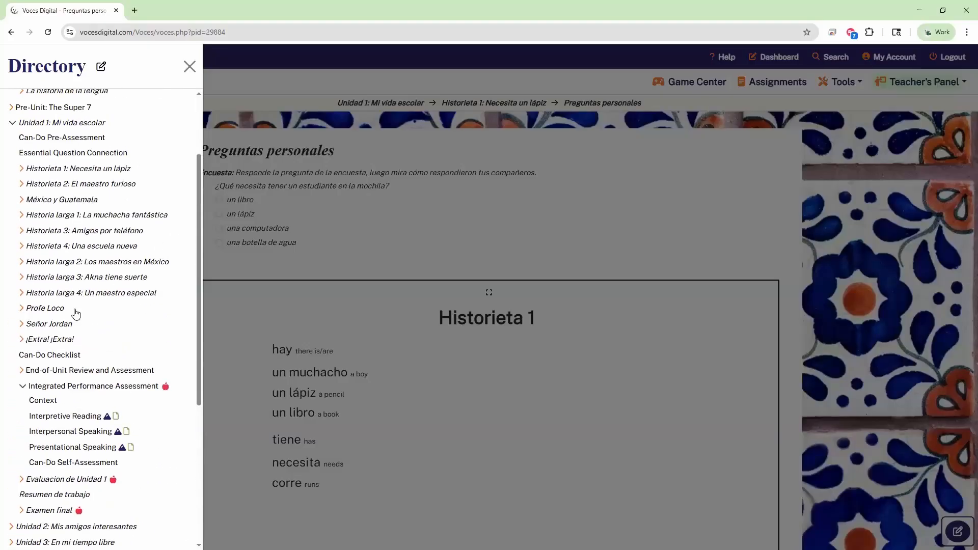
{"action": "left_click", "coordinate": [22, 387]}
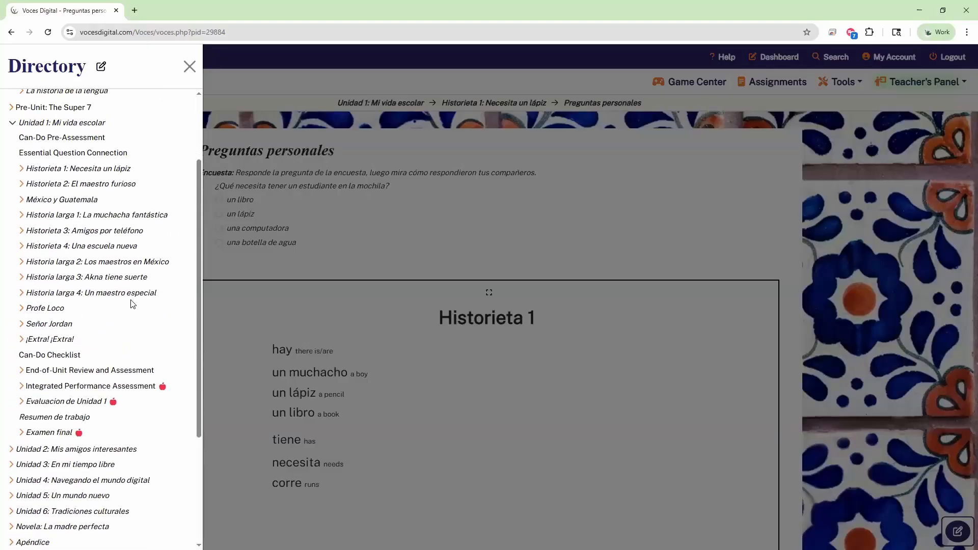
{"action": "scroll", "coordinate": [132, 304], "scroll_direction": "up", "scroll_amount": 2}
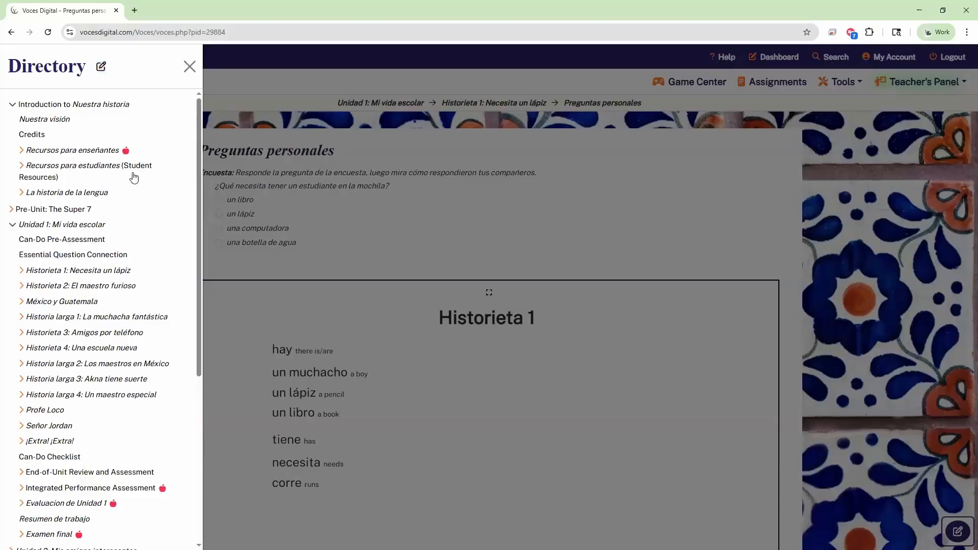
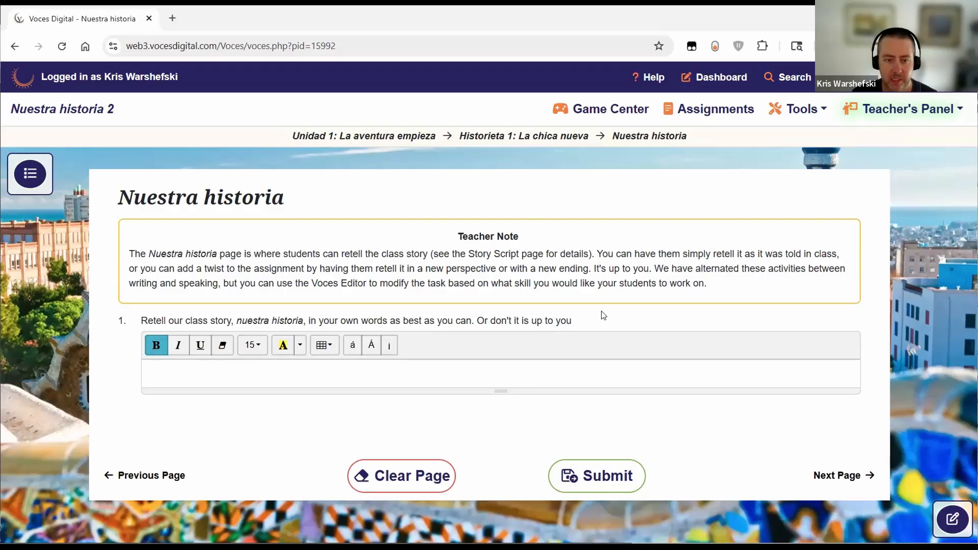
Step: After highlighting the added sentence 'Or don't it is up to you', open Nuestra historia in the editor at its Long Text Entry block
{"action": "left_click_drag", "start_coordinate": [584, 325], "coordinate": [477, 320]}
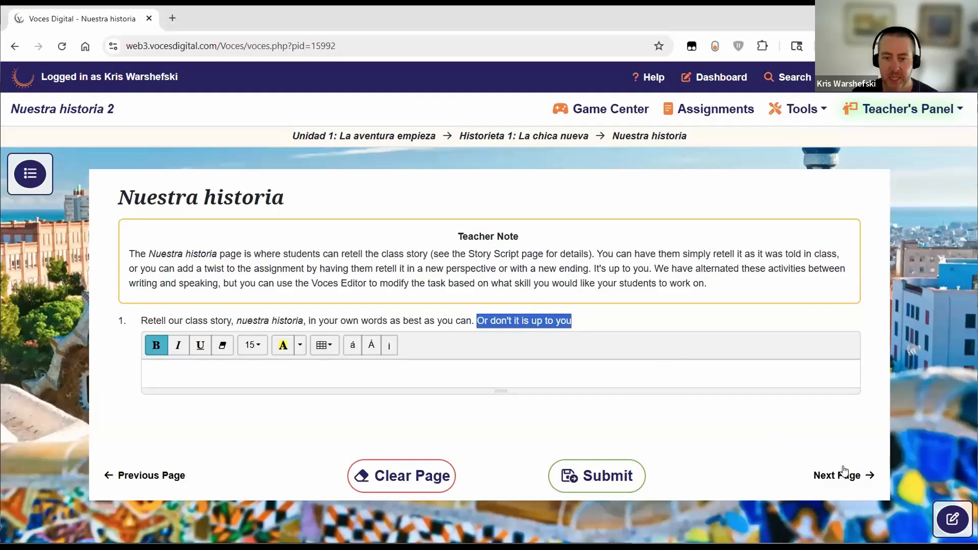
{"action": "left_click", "coordinate": [898, 410]}
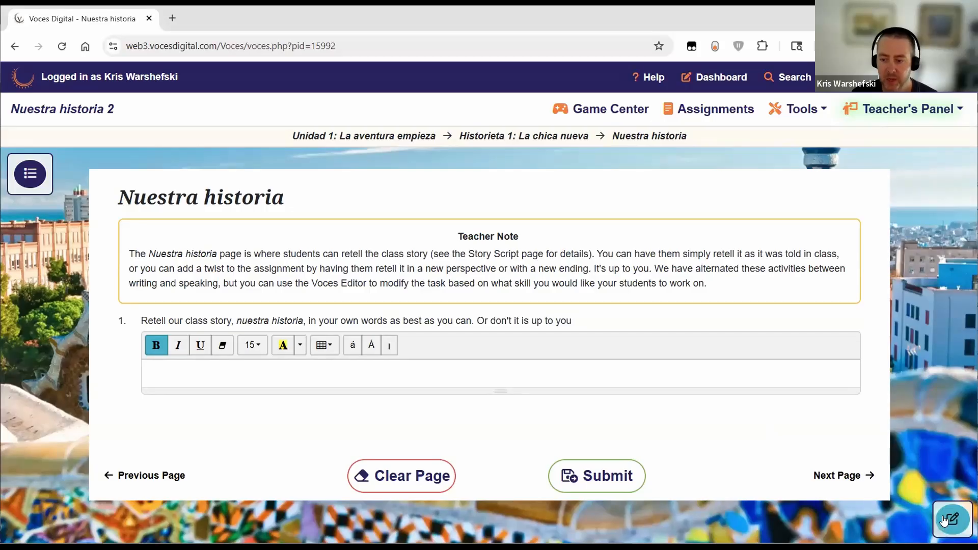
{"action": "left_click", "coordinate": [944, 520]}
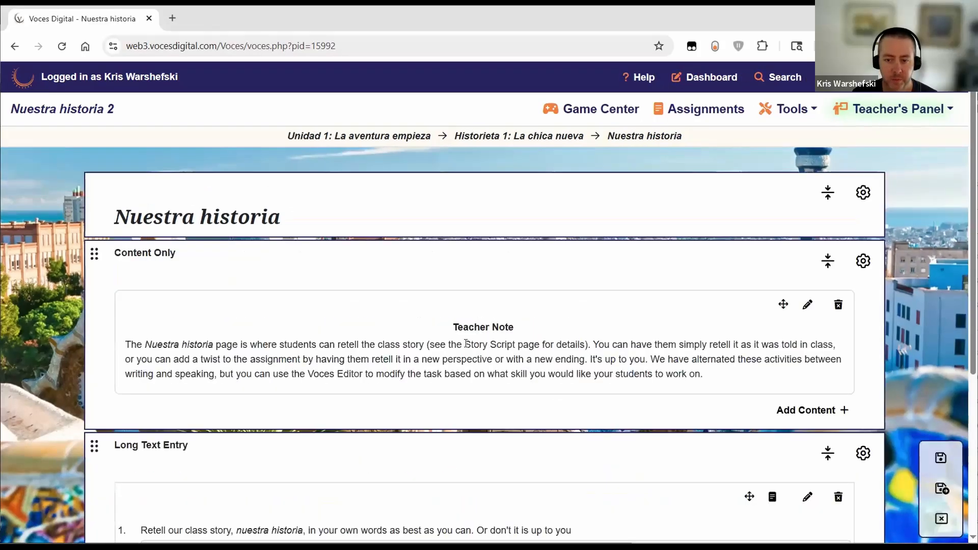
{"action": "scroll", "coordinate": [673, 385], "scroll_direction": "down", "scroll_amount": 3}
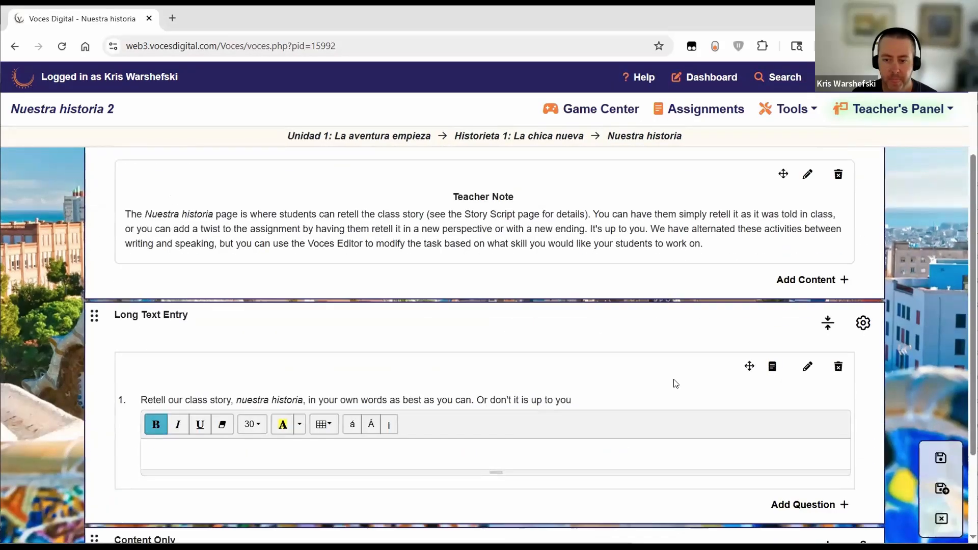
{"action": "left_click", "coordinate": [774, 370]}
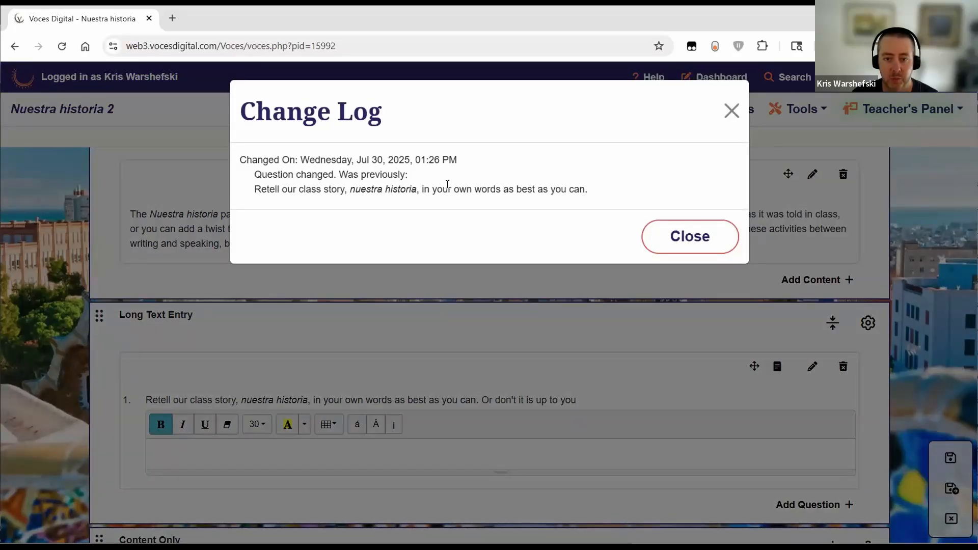
{"action": "left_click_drag", "start_coordinate": [254, 190], "coordinate": [592, 195]}
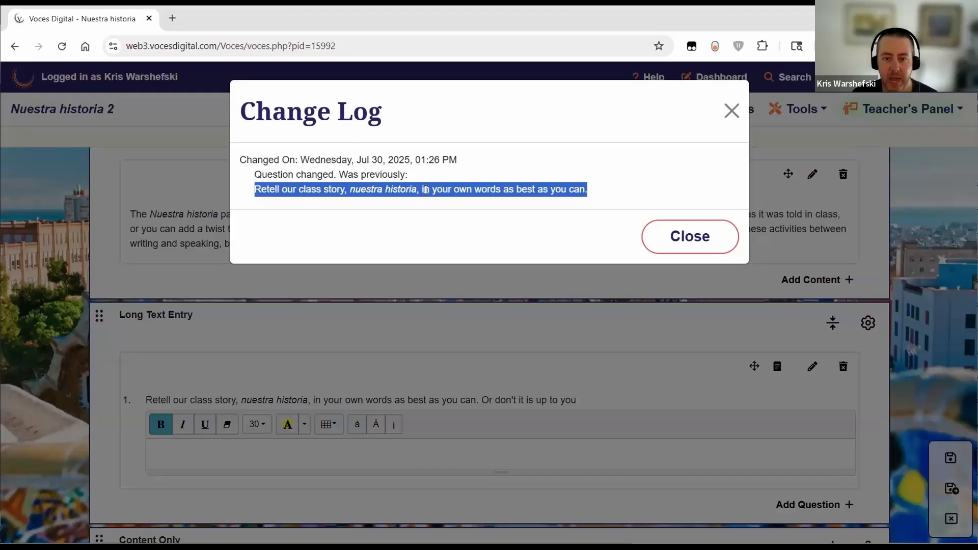
{"action": "left_click", "coordinate": [605, 231]}
{"action": "left_click", "coordinate": [667, 235]}
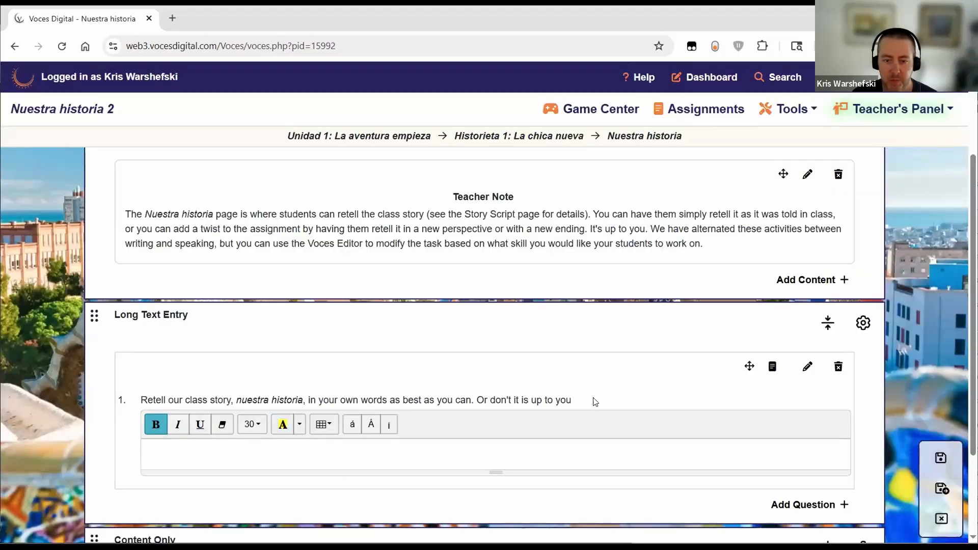
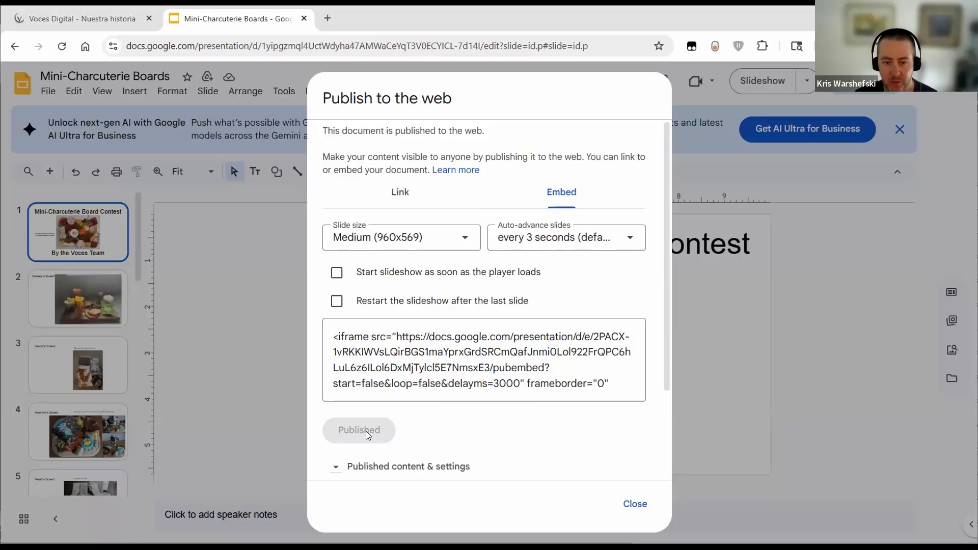
Step: Select the deck's iframe embed code for copying and return to the Voces Digital page
{"action": "left_click", "coordinate": [356, 341]}
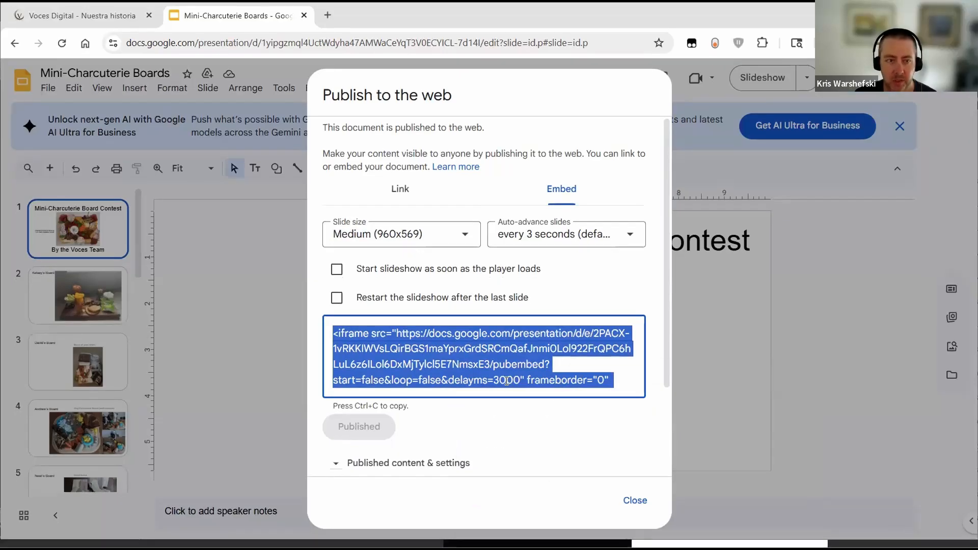
{"action": "left_click", "coordinate": [112, 18]}
{"action": "scroll", "coordinate": [434, 424], "scroll_direction": "down", "scroll_amount": 3}
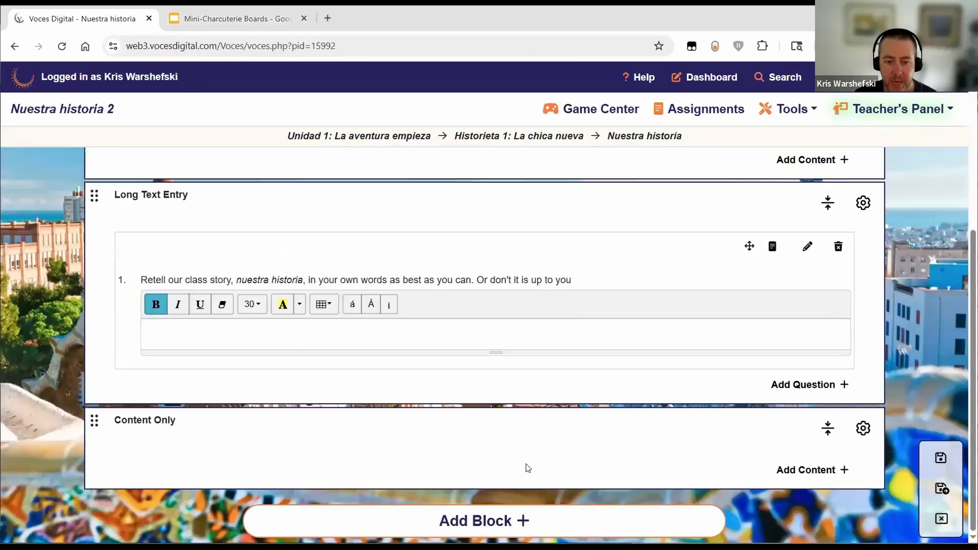
{"action": "left_click", "coordinate": [814, 470]}
{"action": "left_click", "coordinate": [350, 217]}
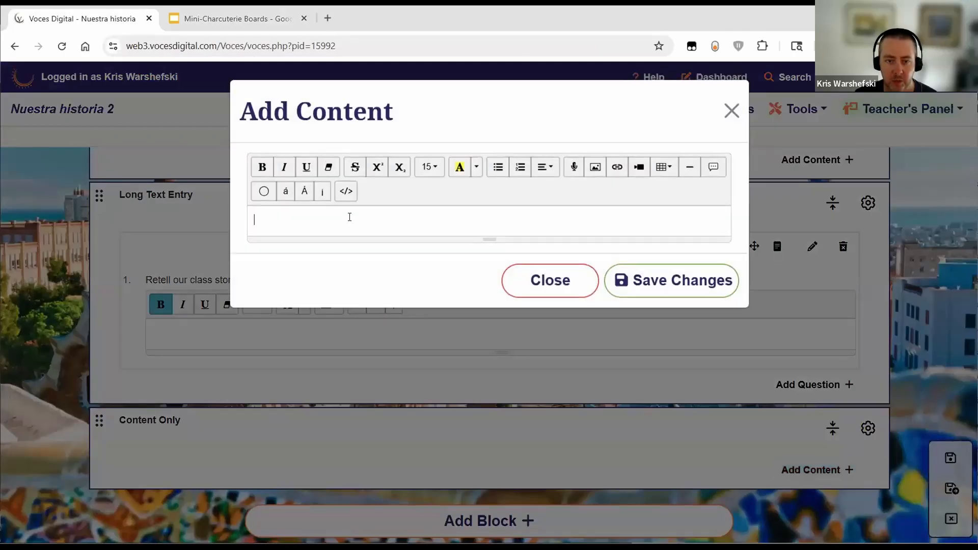
{"action": "right_click", "coordinate": [347, 355]}
{"action": "left_click", "coordinate": [387, 218]}
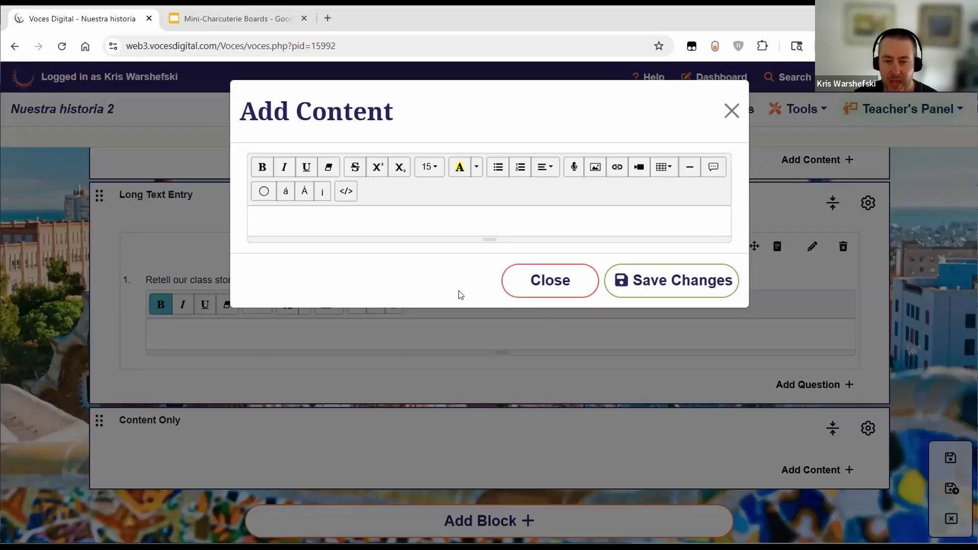
{"action": "left_click", "coordinate": [528, 283]}
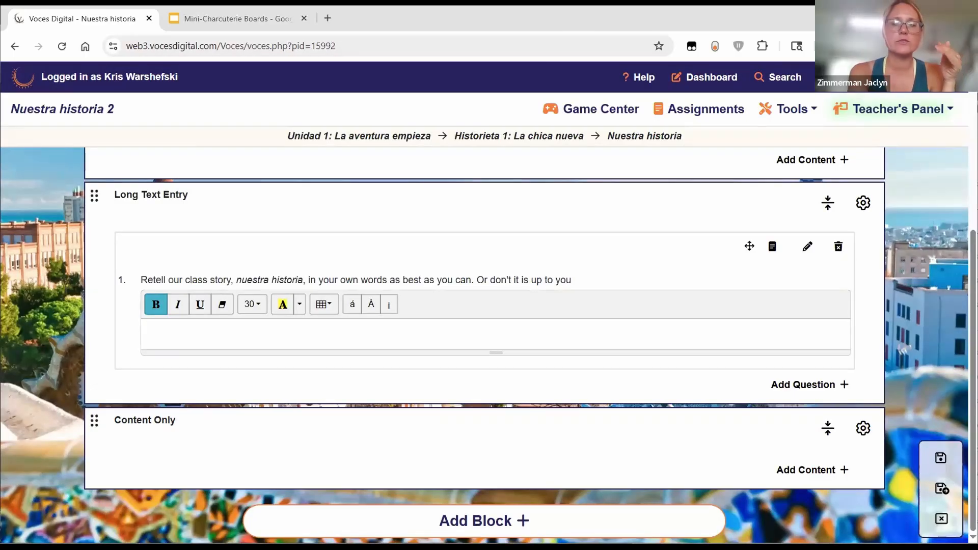
Step: Reopen the Publish to the web settings for the Mini-Charcuterie Boards deck via File > Share
{"action": "left_click", "coordinate": [239, 16]}
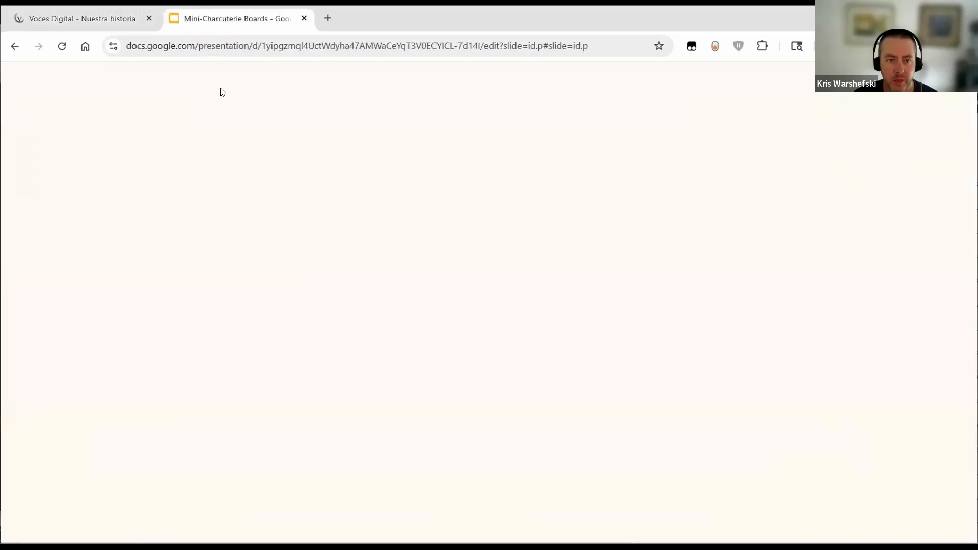
{"action": "left_click", "coordinate": [634, 505]}
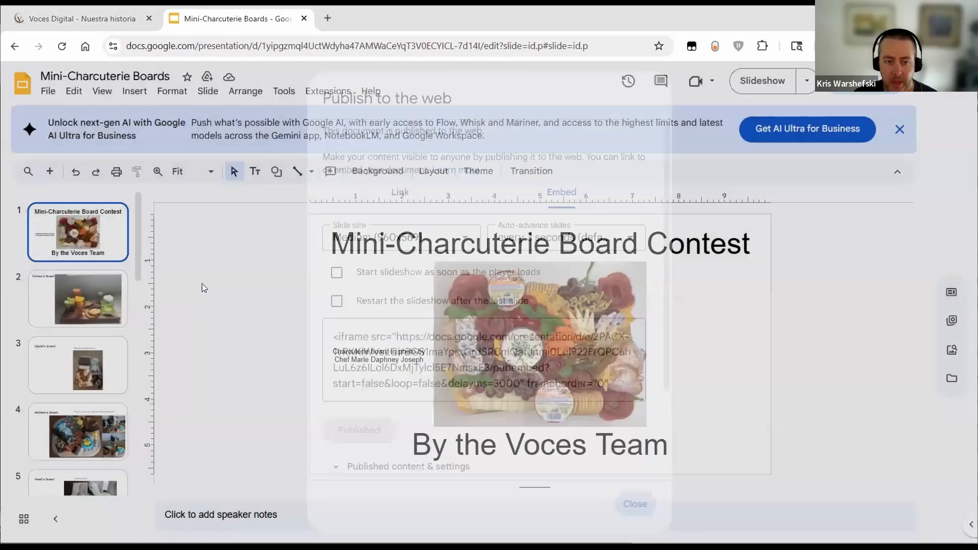
{"action": "left_click", "coordinate": [49, 93]}
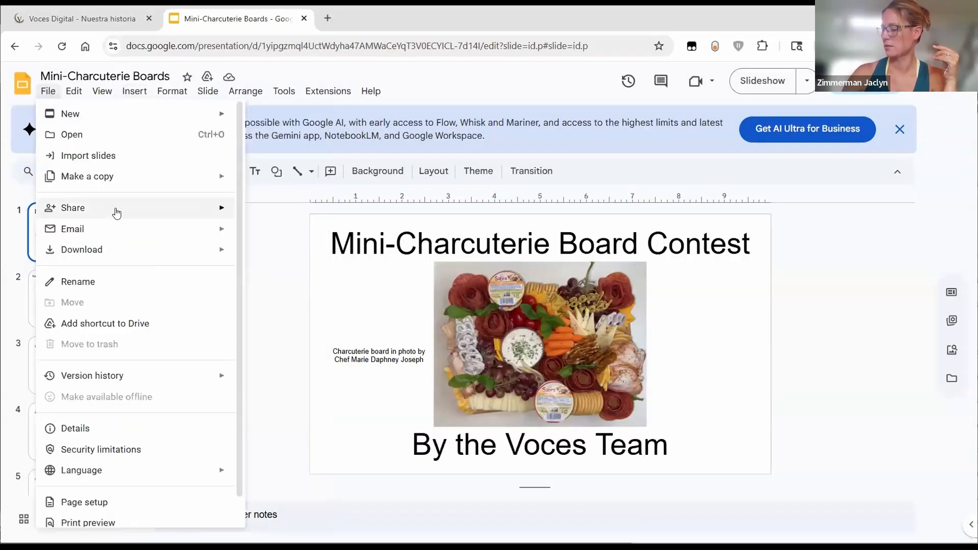
{"action": "mouse_move", "coordinate": [114, 211]}
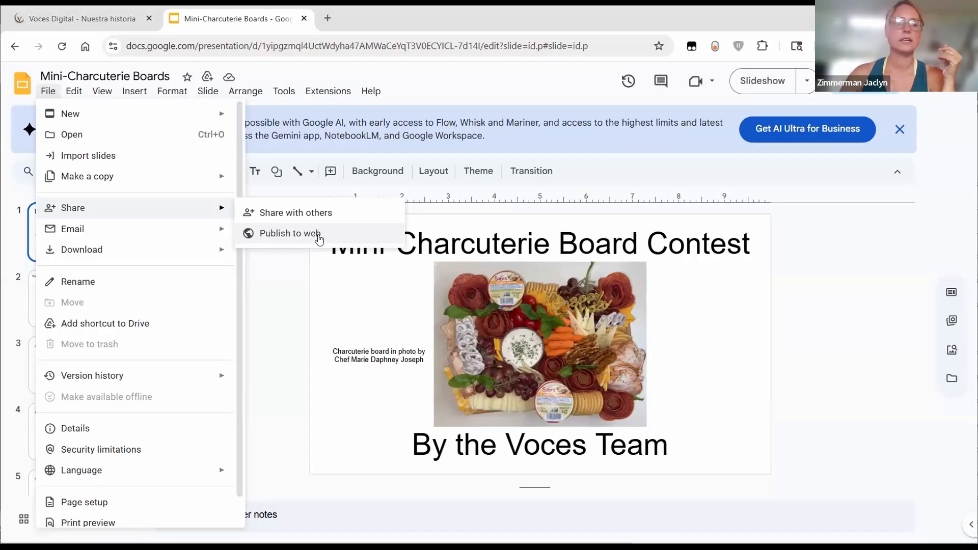
{"action": "left_click", "coordinate": [320, 237]}
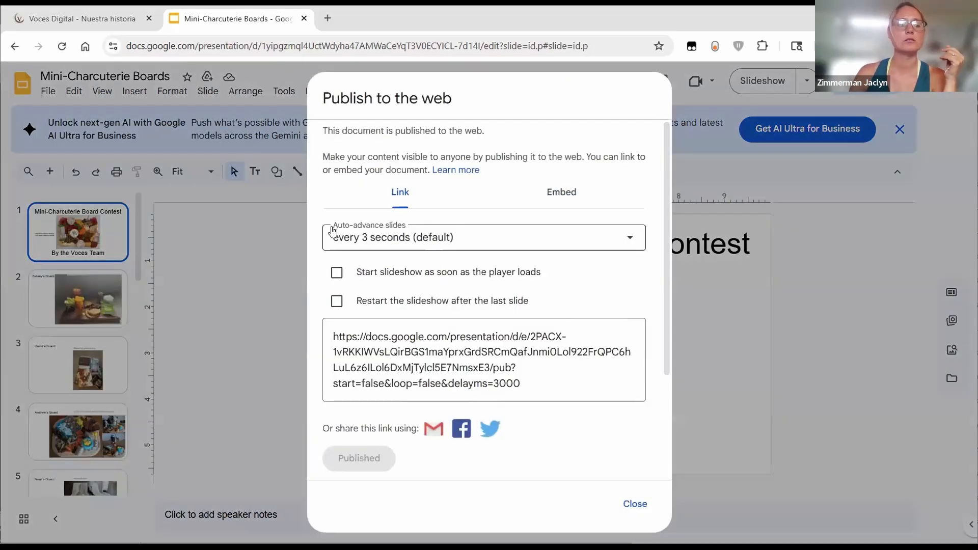
Step: Stop publishing and republish the deck, selecting the fresh 960×569 iframe embed code
{"action": "left_click", "coordinate": [560, 197]}
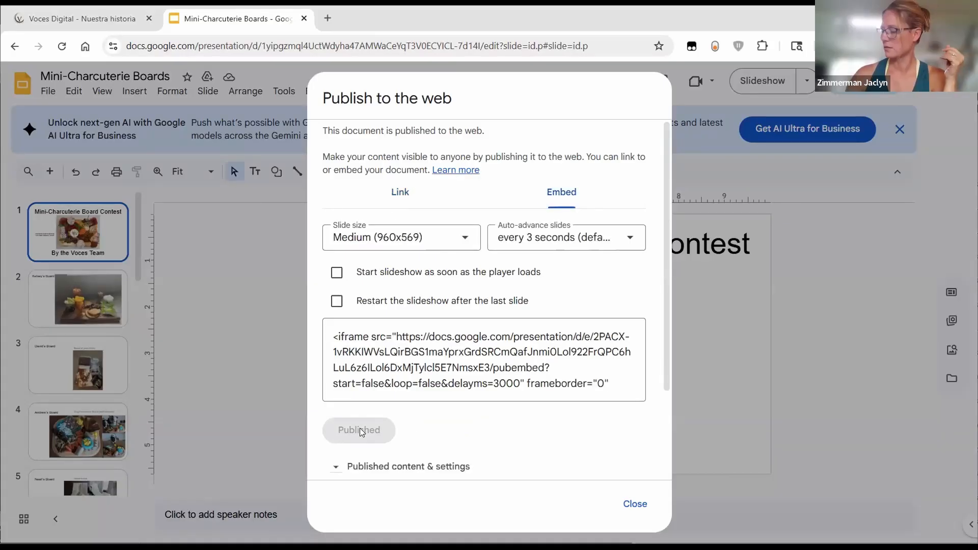
{"action": "scroll", "coordinate": [359, 428], "scroll_direction": "down", "scroll_amount": 3}
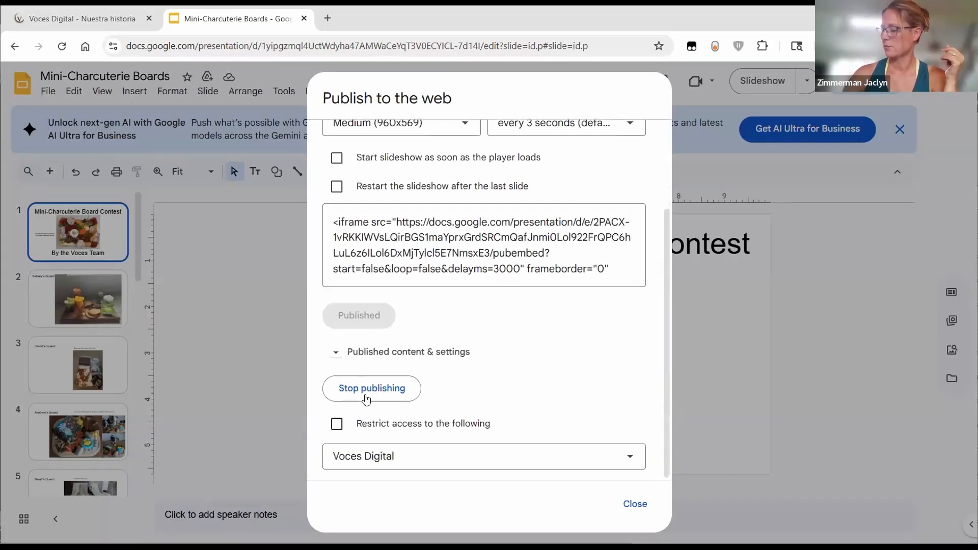
{"action": "left_click", "coordinate": [370, 389]}
{"action": "left_click", "coordinate": [541, 132]}
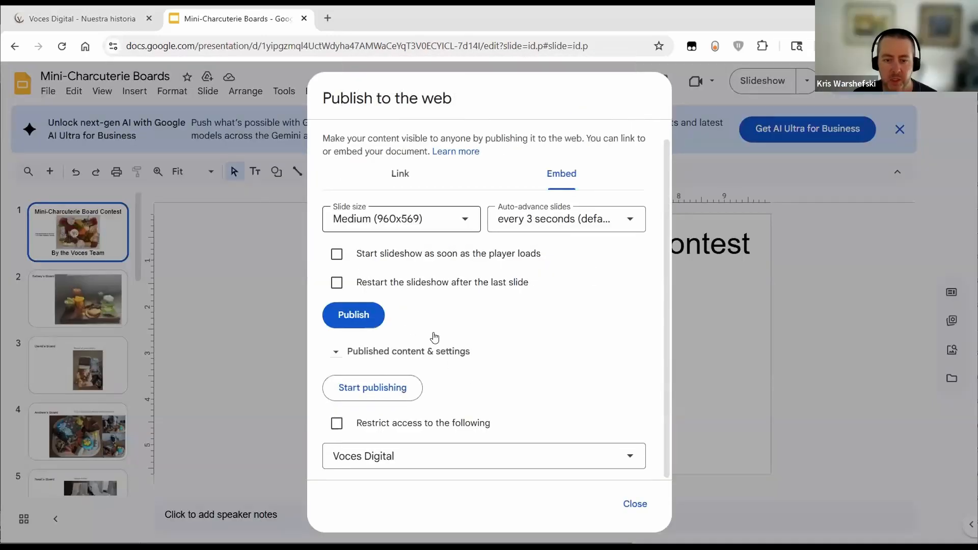
{"action": "left_click", "coordinate": [352, 318]}
{"action": "left_click", "coordinate": [535, 133]}
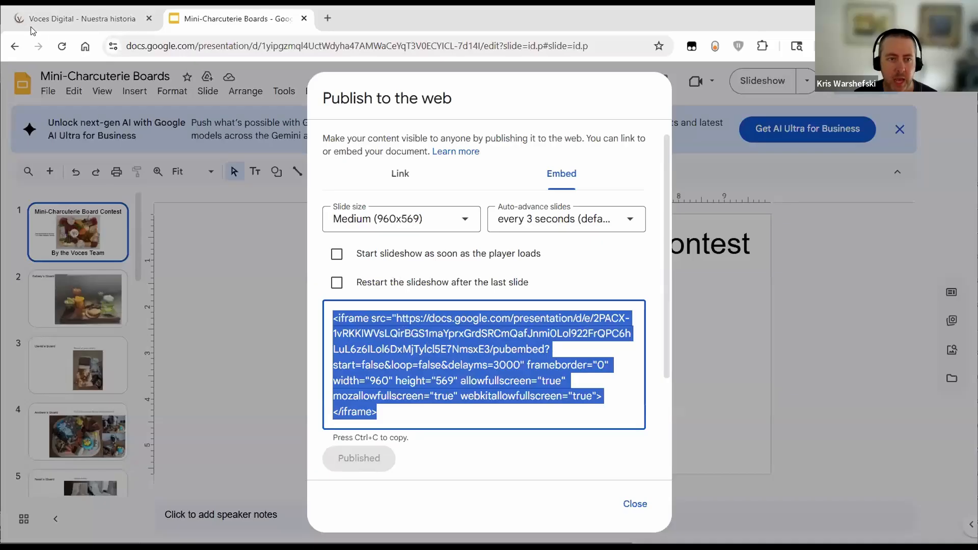
{"action": "left_click", "coordinate": [71, 13]}
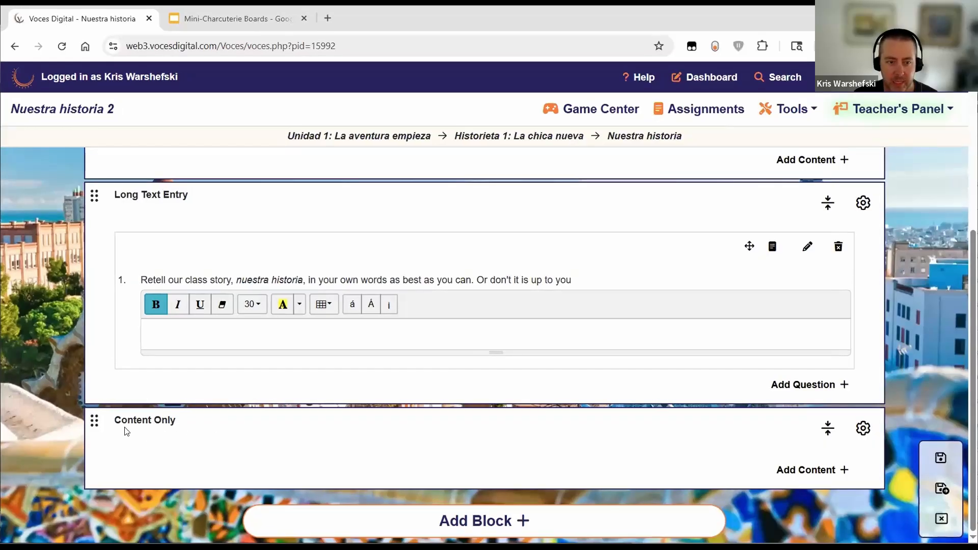
Step: Replace the Content Only block's code with the pasted Slides iframe embed and save it
{"action": "left_click", "coordinate": [808, 471]}
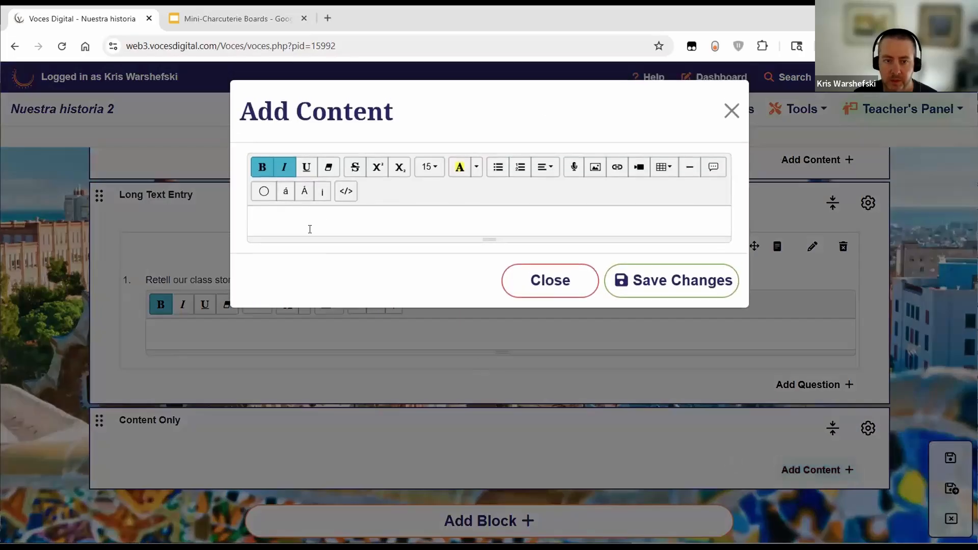
{"action": "left_click", "coordinate": [550, 283]}
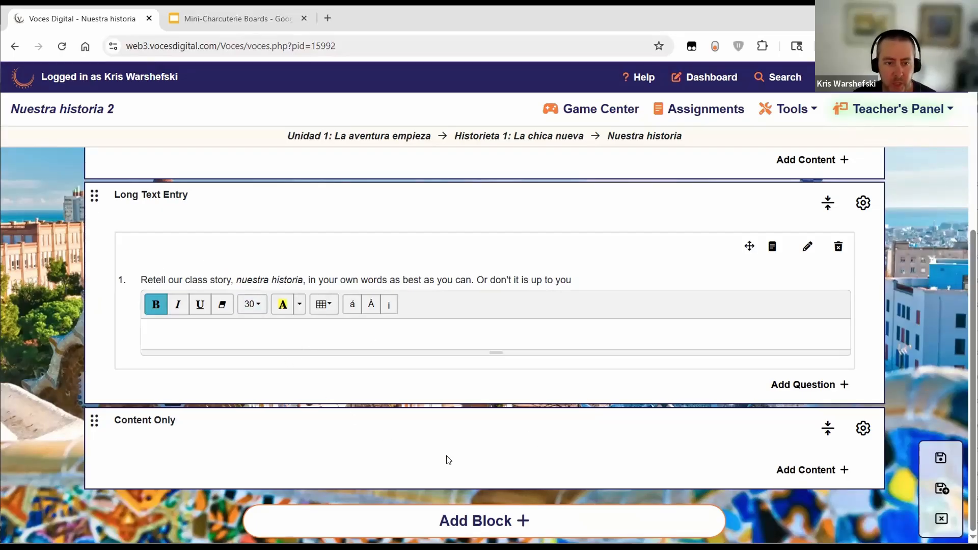
{"action": "left_click", "coordinate": [809, 470]}
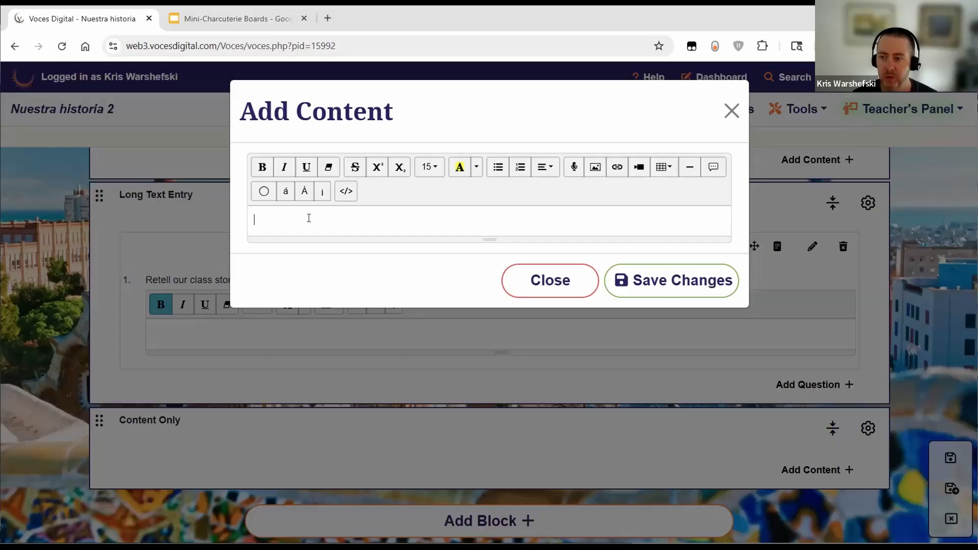
{"action": "left_click", "coordinate": [346, 192]}
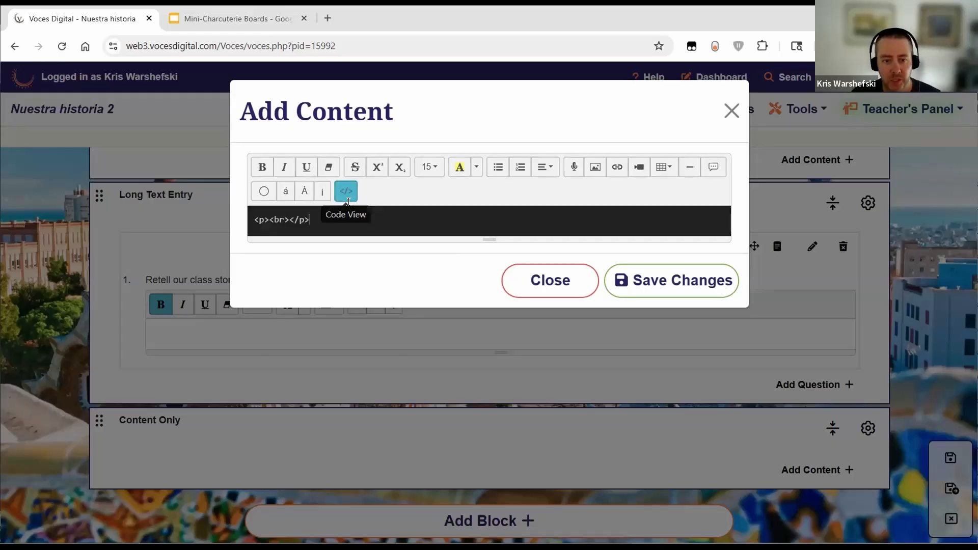
{"action": "key", "text": "ctrl+a"}
{"action": "key", "text": "ctrl+v"}
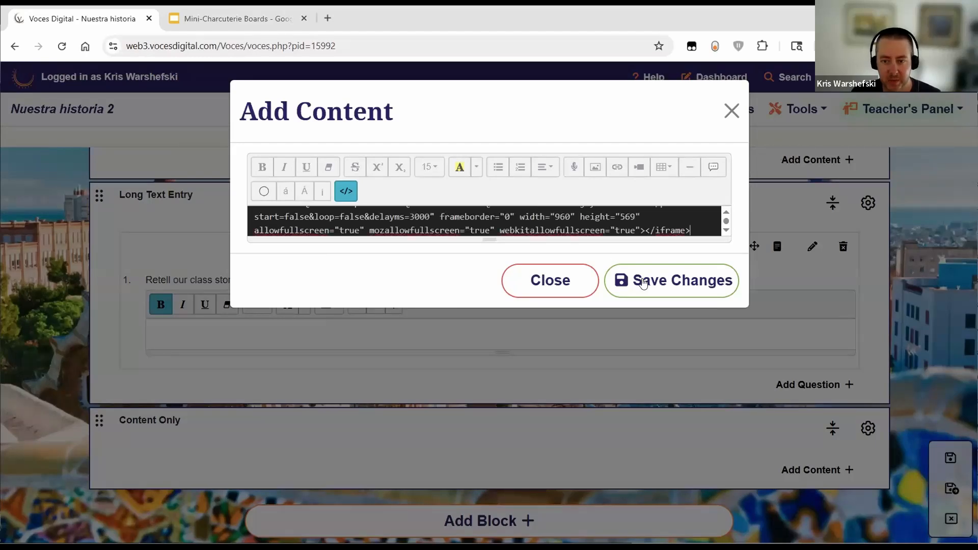
{"action": "left_click", "coordinate": [632, 285]}
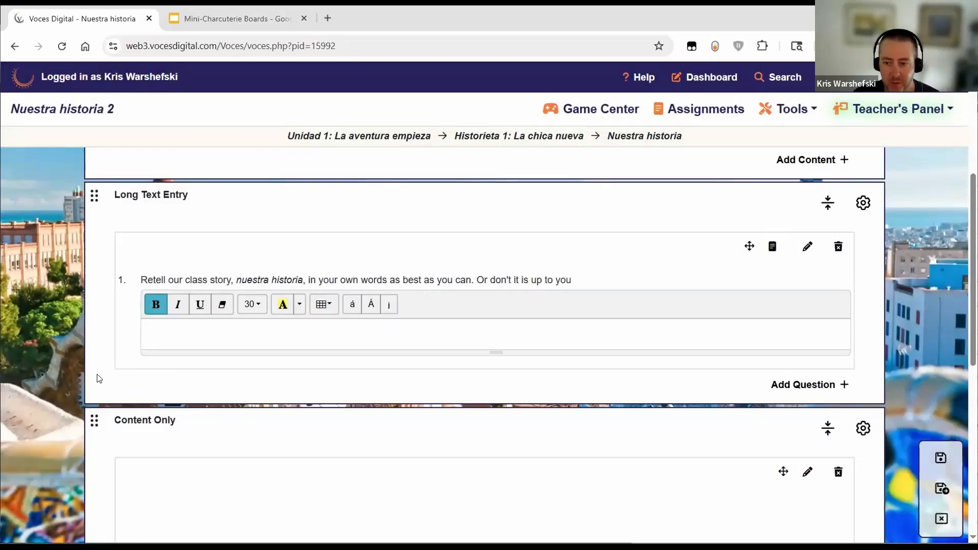
Step: Test the embedded deck by advancing to slide 4, then return to the first slide
{"action": "scroll", "coordinate": [76, 363], "scroll_direction": "down", "scroll_amount": 8}
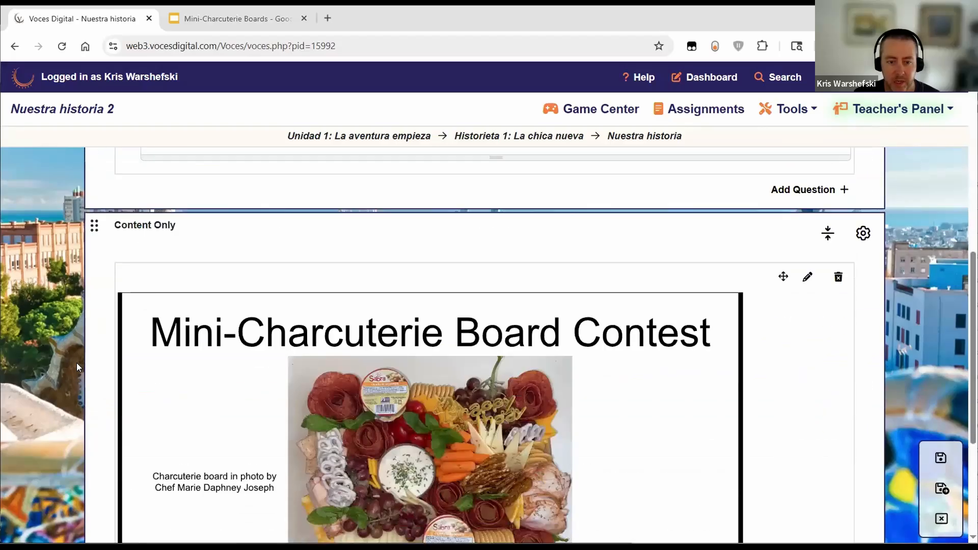
{"action": "scroll", "coordinate": [84, 390], "scroll_direction": "up", "scroll_amount": 1}
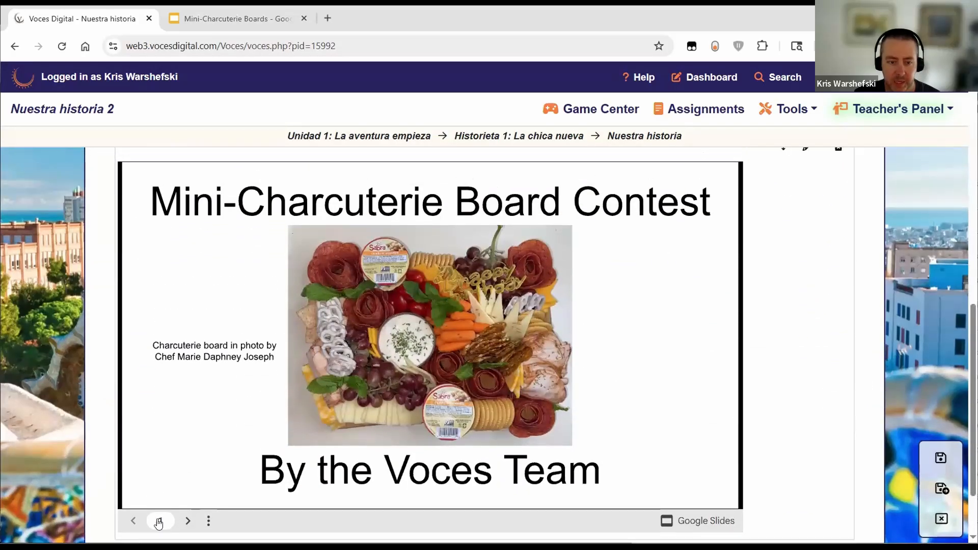
{"action": "left_click", "coordinate": [187, 521]}
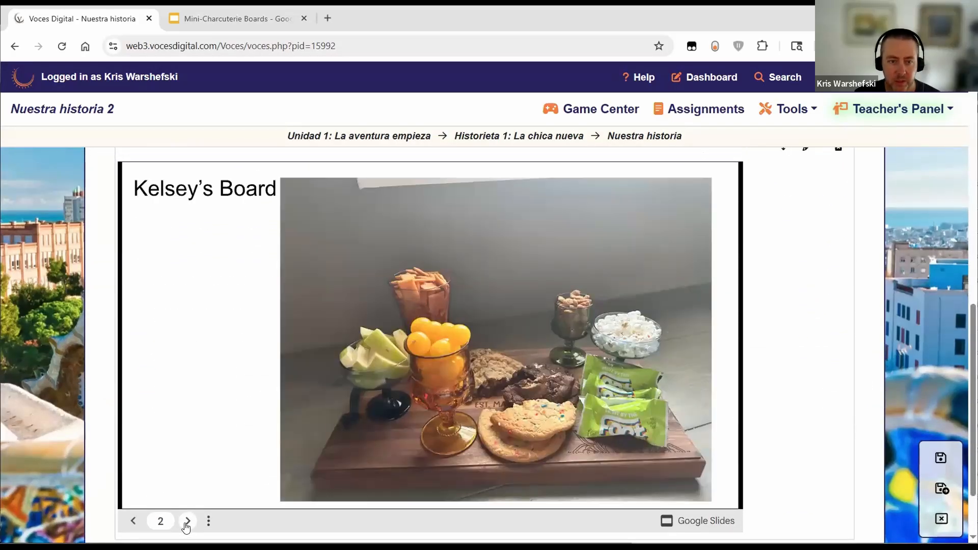
{"action": "left_click", "coordinate": [187, 522]}
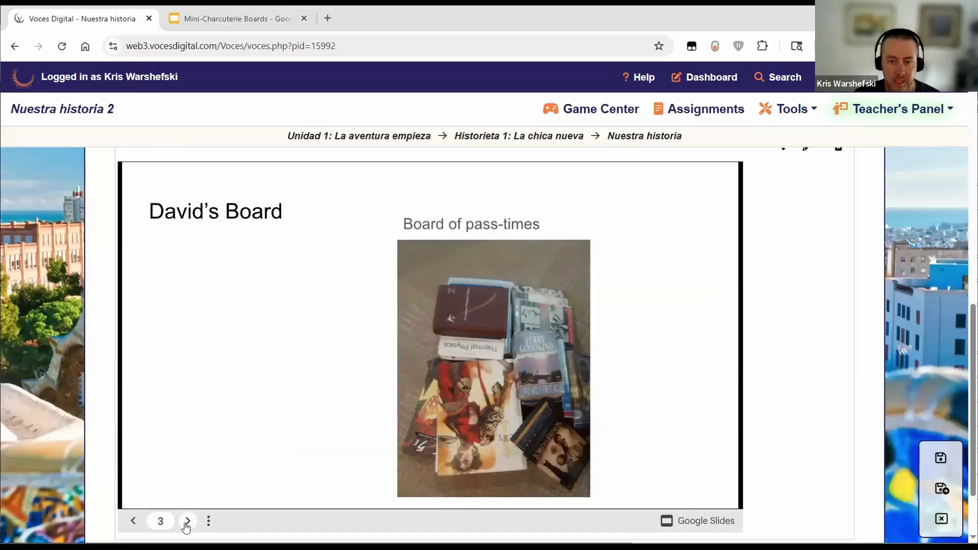
{"action": "left_click", "coordinate": [187, 522]}
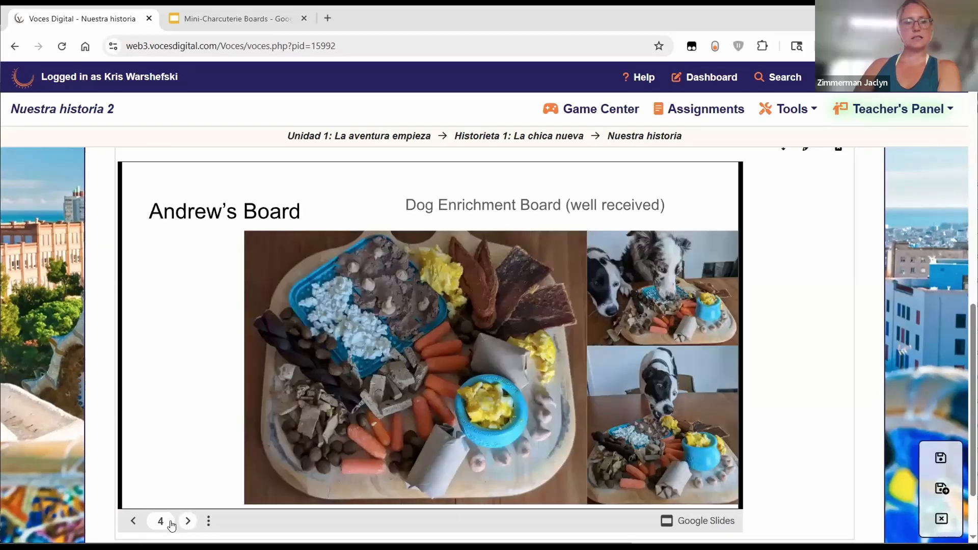
{"action": "triple_click", "coordinate": [133, 521]}
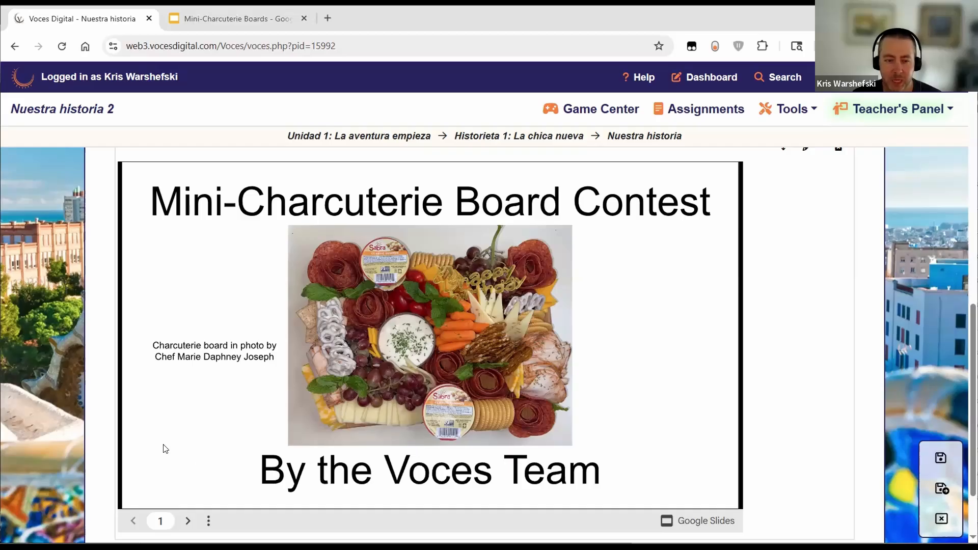
Step: Page the embedded deck forward to slide 6, then step back a couple of slides
{"action": "left_click", "coordinate": [186, 522]}
{"action": "left_click", "coordinate": [187, 521]}
{"action": "left_click", "coordinate": [187, 521]}
{"action": "left_click", "coordinate": [187, 521]}
{"action": "left_click", "coordinate": [186, 521]}
{"action": "left_click", "coordinate": [186, 521]}
{"action": "left_click", "coordinate": [187, 522]}
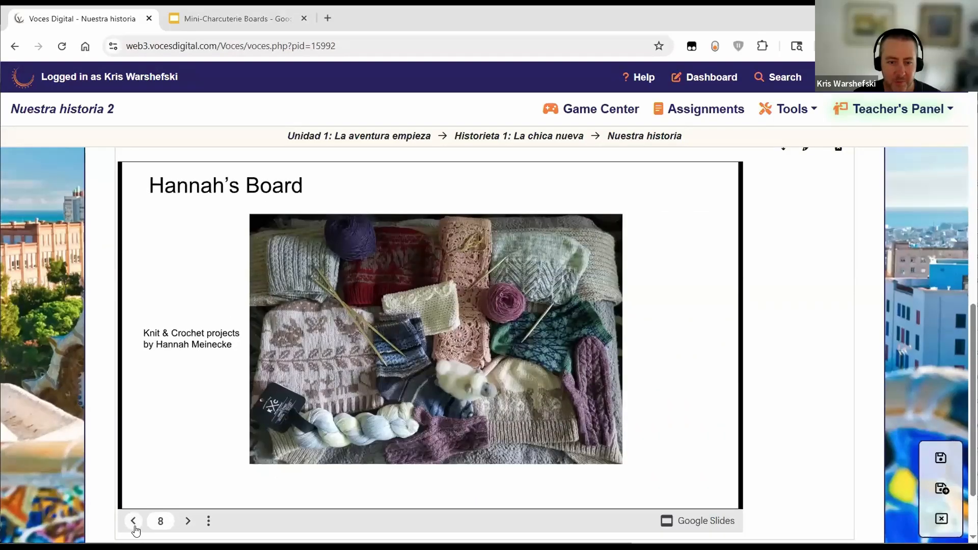
{"action": "left_click", "coordinate": [133, 521]}
{"action": "left_click", "coordinate": [133, 521]}
{"action": "left_click", "coordinate": [133, 522]}
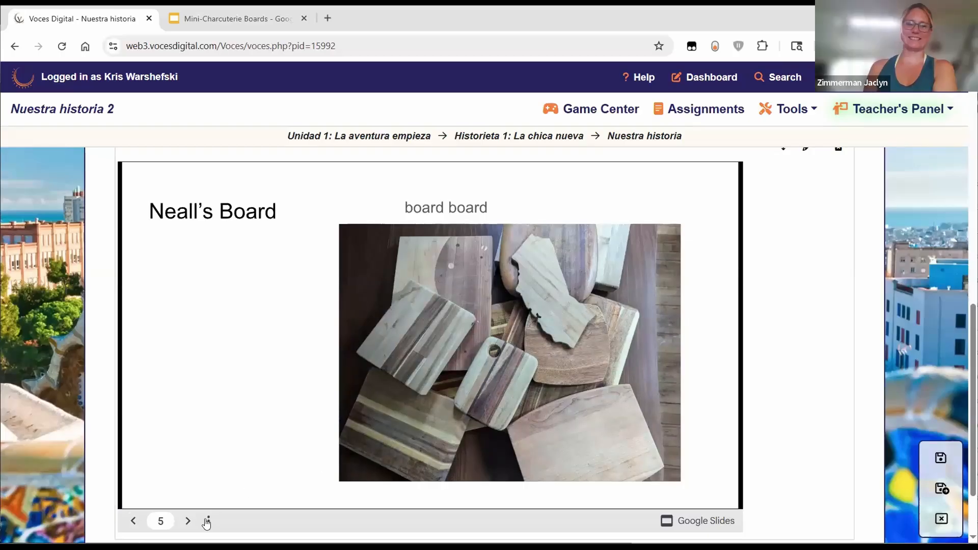
Step: Advance the embedded deck from slide 5 through to slide 14
{"action": "left_click", "coordinate": [189, 521]}
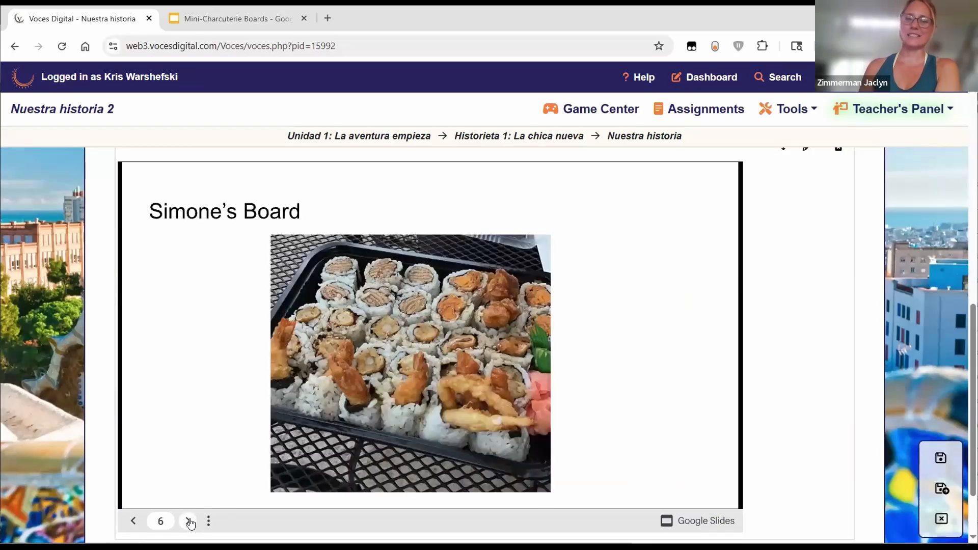
{"action": "left_click", "coordinate": [189, 521]}
{"action": "left_click", "coordinate": [189, 522]}
{"action": "left_click", "coordinate": [189, 522]}
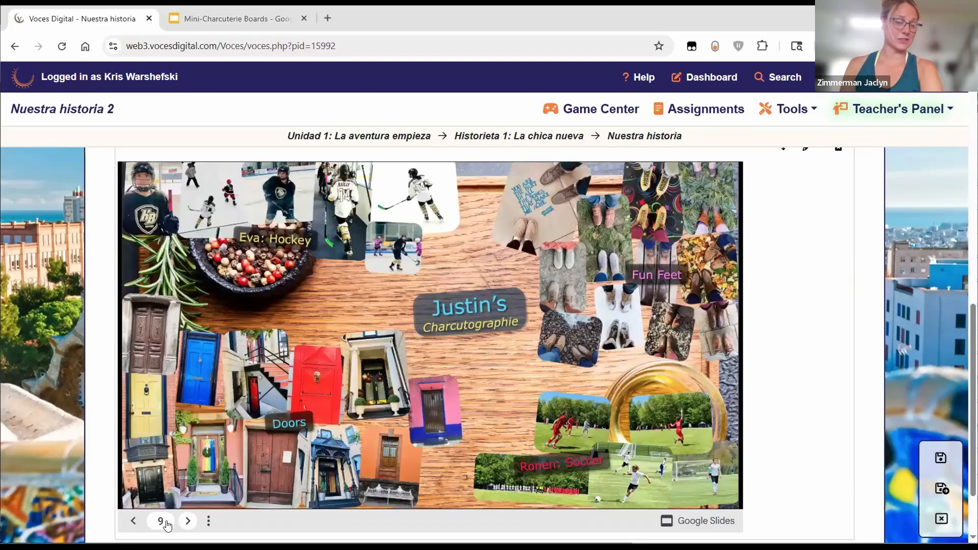
{"action": "left_click", "coordinate": [134, 521]}
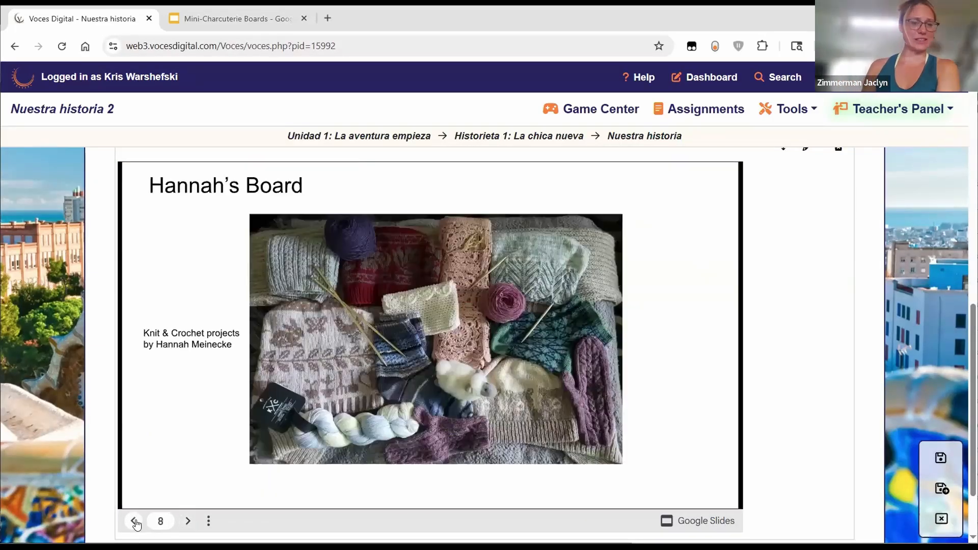
{"action": "double_click", "coordinate": [189, 522]}
{"action": "left_click", "coordinate": [189, 522]}
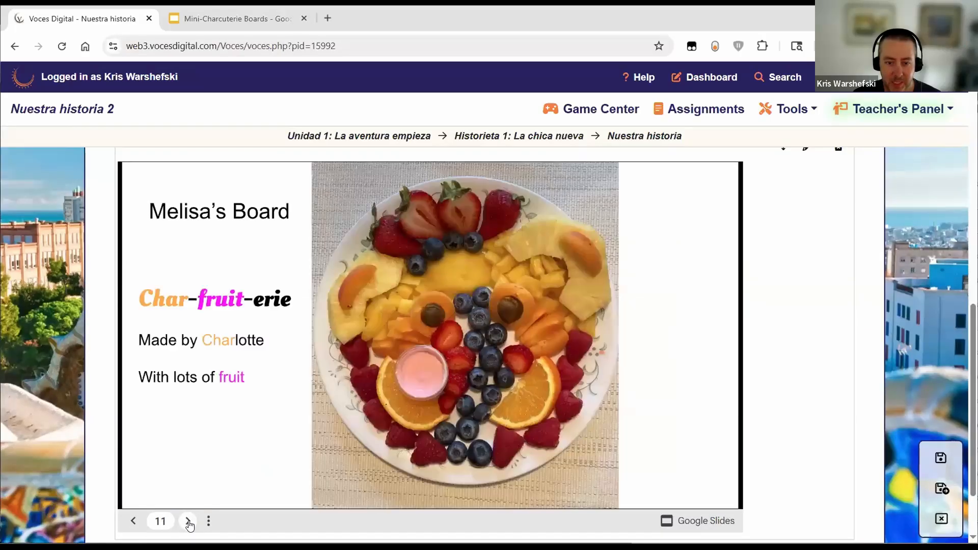
{"action": "left_click", "coordinate": [189, 521]}
{"action": "left_click", "coordinate": [188, 522]}
{"action": "left_click", "coordinate": [188, 521]}
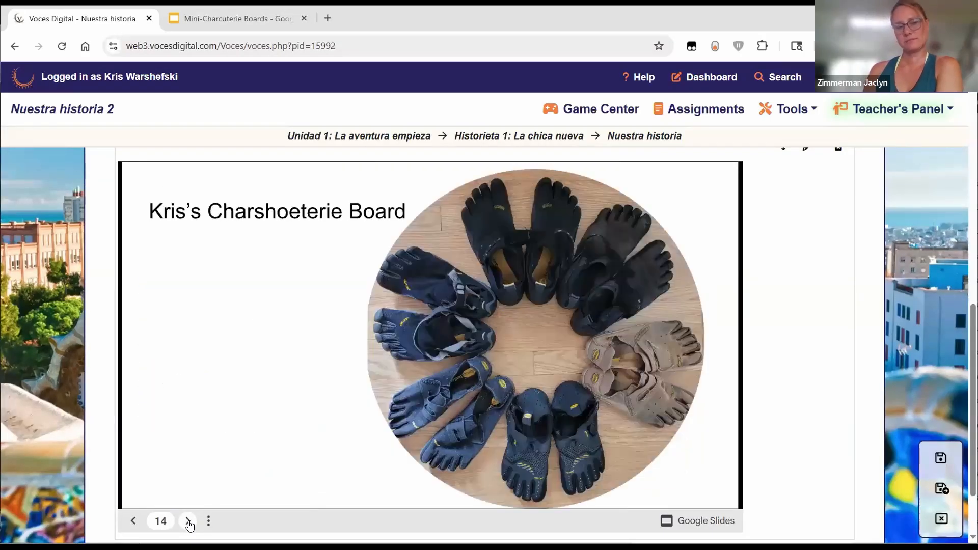
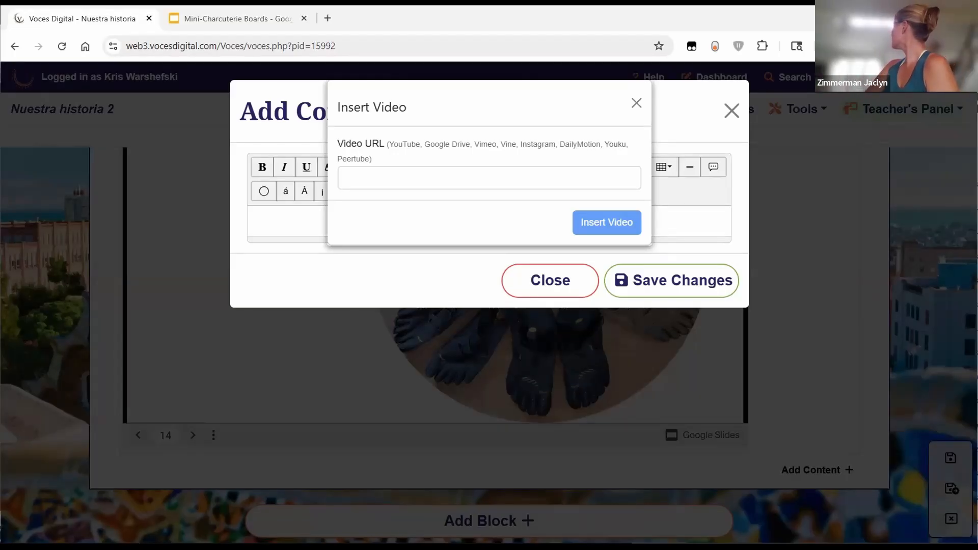
Step: Paste the RUSSKAJA El Pueblo Unido YouTube link as the video URL, insert it, and save the block
{"action": "left_click", "coordinate": [403, 183]}
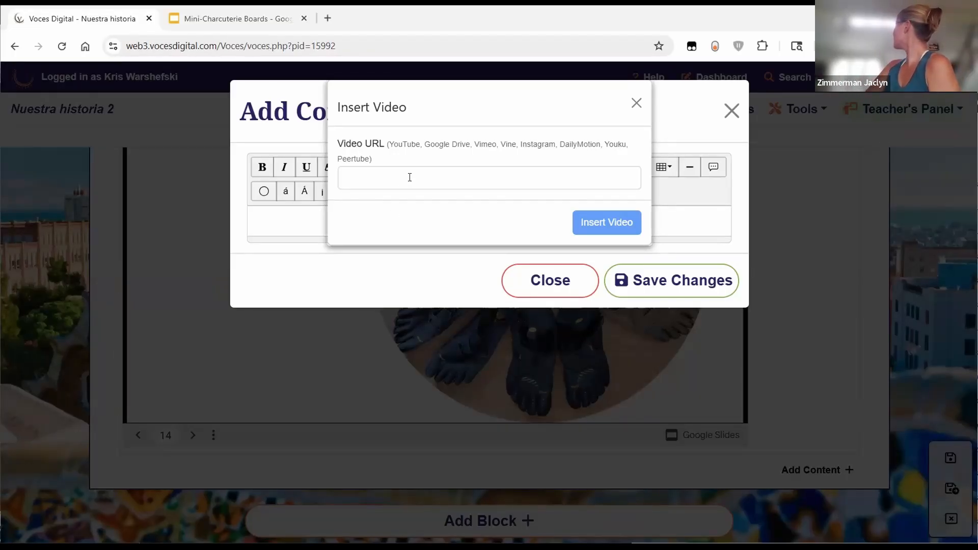
{"action": "type", "text": "https://www.youtube.com/watch?v=4WFbSp_KYH8"}
{"action": "left_click", "coordinate": [610, 224]}
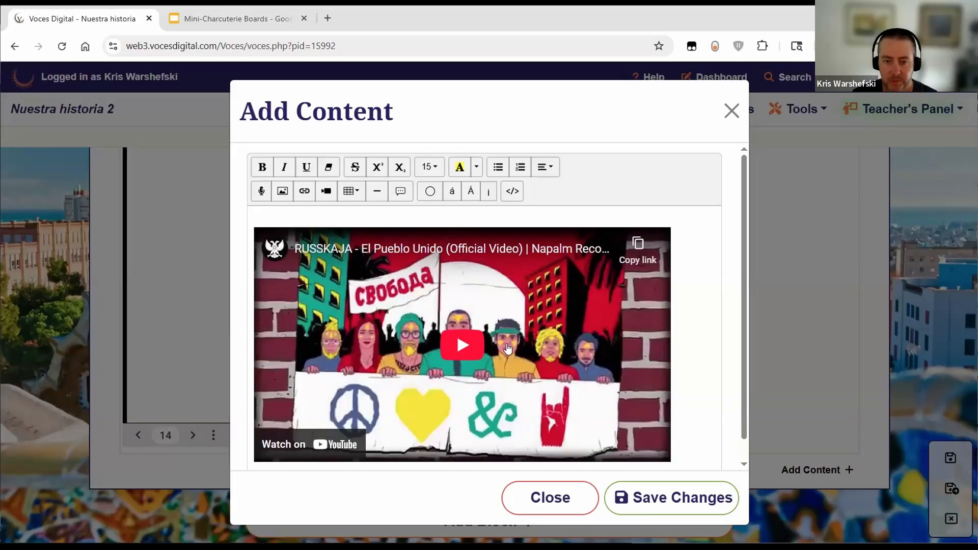
{"action": "scroll", "coordinate": [507, 348], "scroll_direction": "down", "scroll_amount": 1}
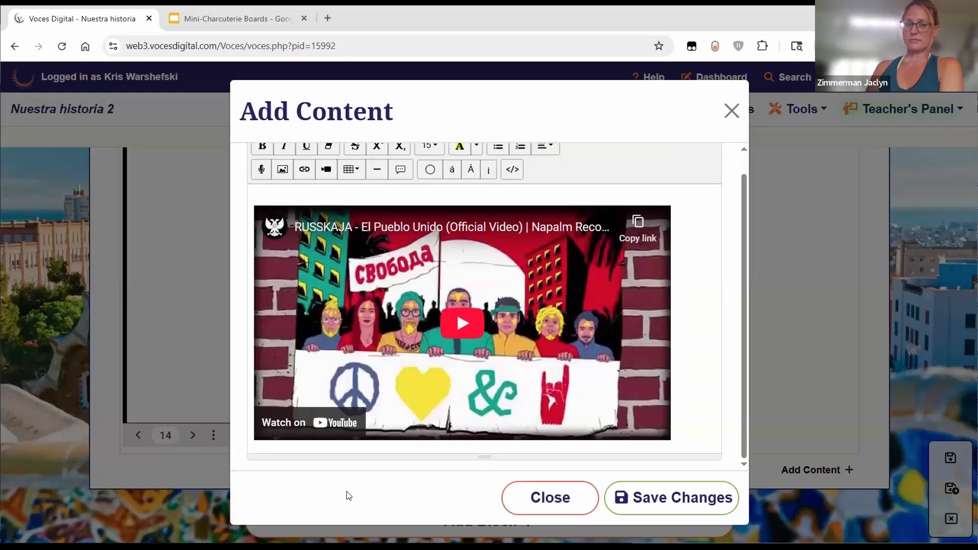
{"action": "left_click", "coordinate": [654, 503]}
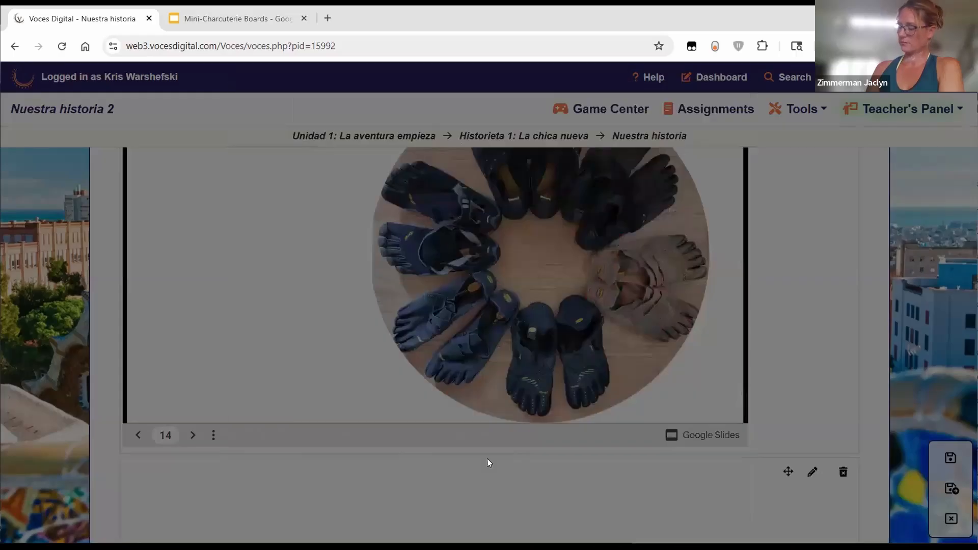
{"action": "scroll", "coordinate": [777, 451], "scroll_direction": "down", "scroll_amount": 5}
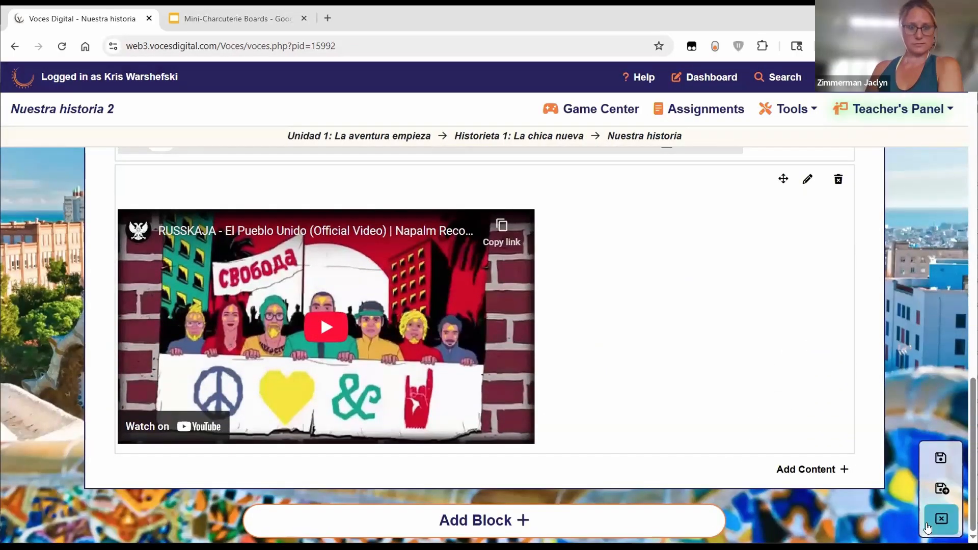
Step: Exit the editor and scroll the student view to find the RUSSKAJA video above Submit
{"action": "left_click", "coordinate": [942, 489]}
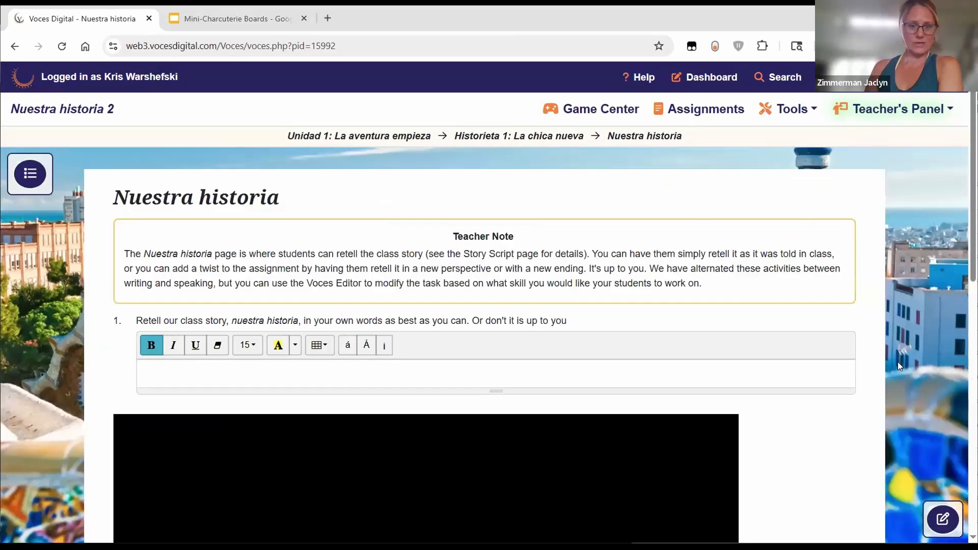
{"action": "scroll", "coordinate": [898, 361], "scroll_direction": "down", "scroll_amount": 6}
{"action": "scroll", "coordinate": [898, 362], "scroll_direction": "down", "scroll_amount": 5}
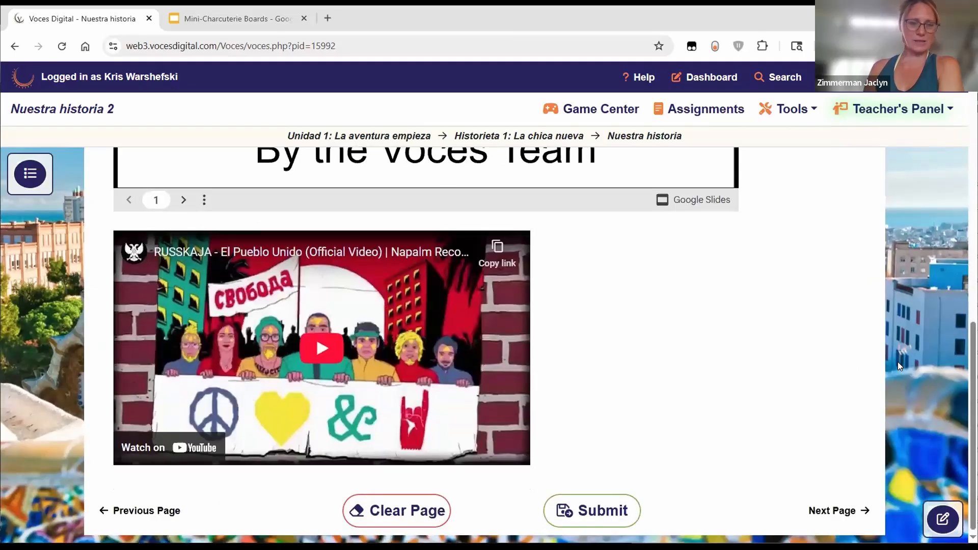
{"action": "scroll", "coordinate": [897, 362], "scroll_direction": "up", "scroll_amount": 10}
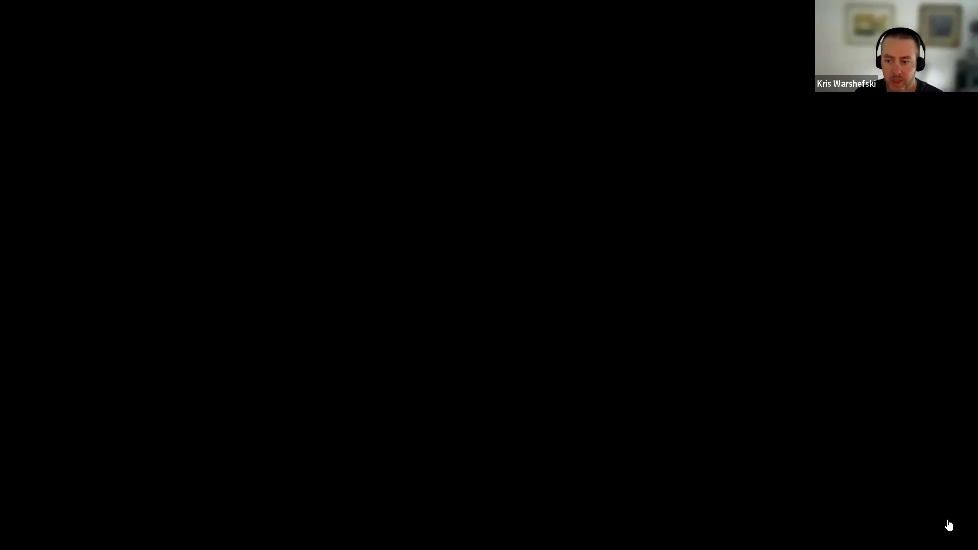
Step: Delete the lower content block and save the page
{"action": "scroll", "coordinate": [773, 403], "scroll_direction": "down", "scroll_amount": 6}
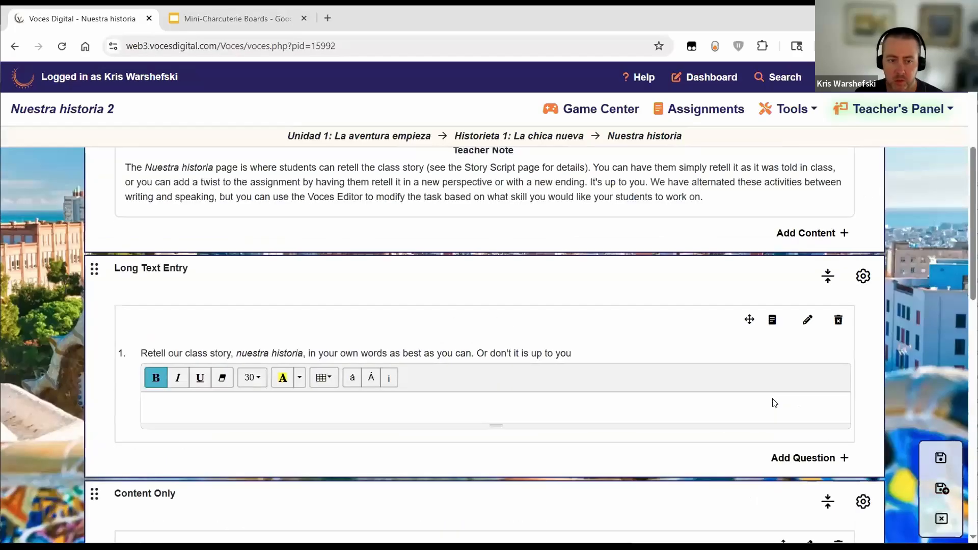
{"action": "left_click", "coordinate": [857, 352]}
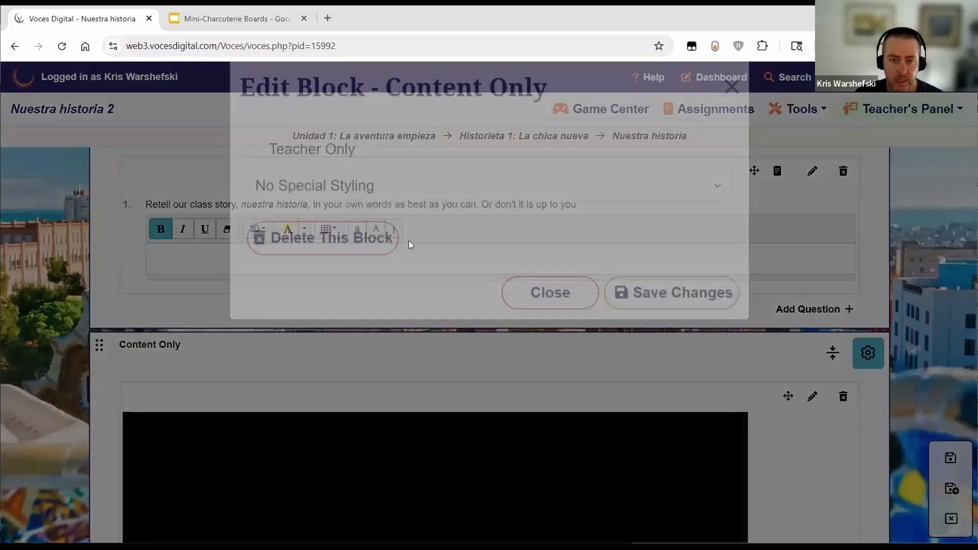
{"action": "left_click", "coordinate": [395, 238]}
{"action": "left_click", "coordinate": [541, 207]}
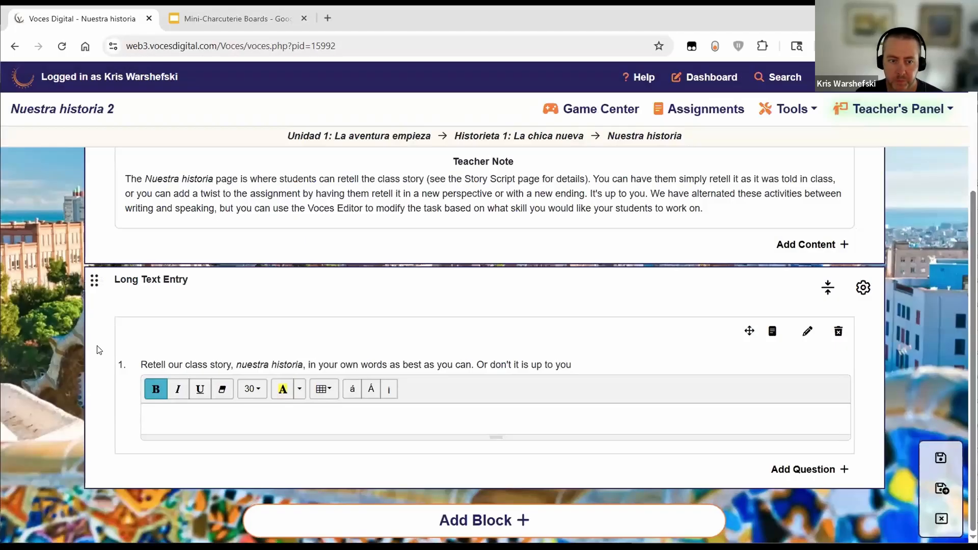
{"action": "left_click", "coordinate": [942, 488]}
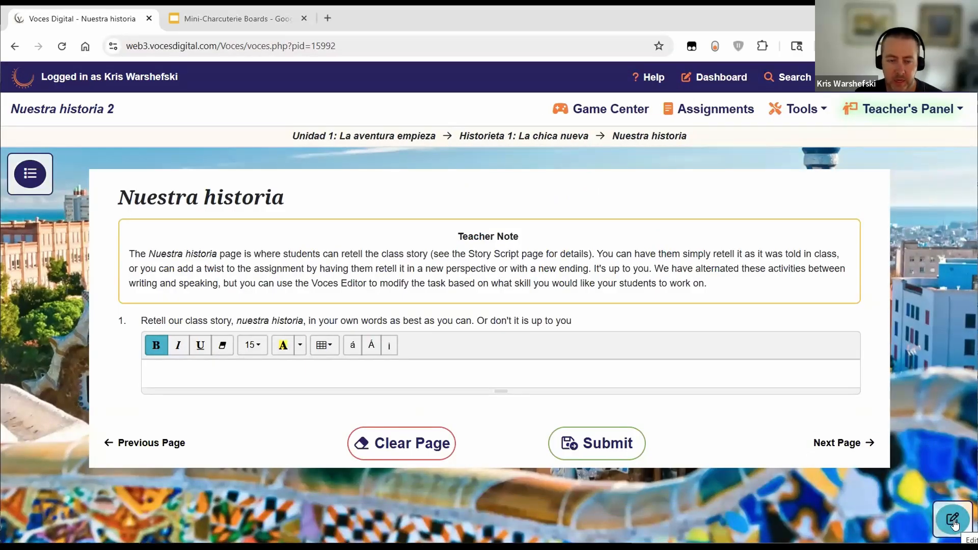
Step: Back in the editor, create a new empty Content Only block at the bottom of the page
{"action": "left_click", "coordinate": [952, 521]}
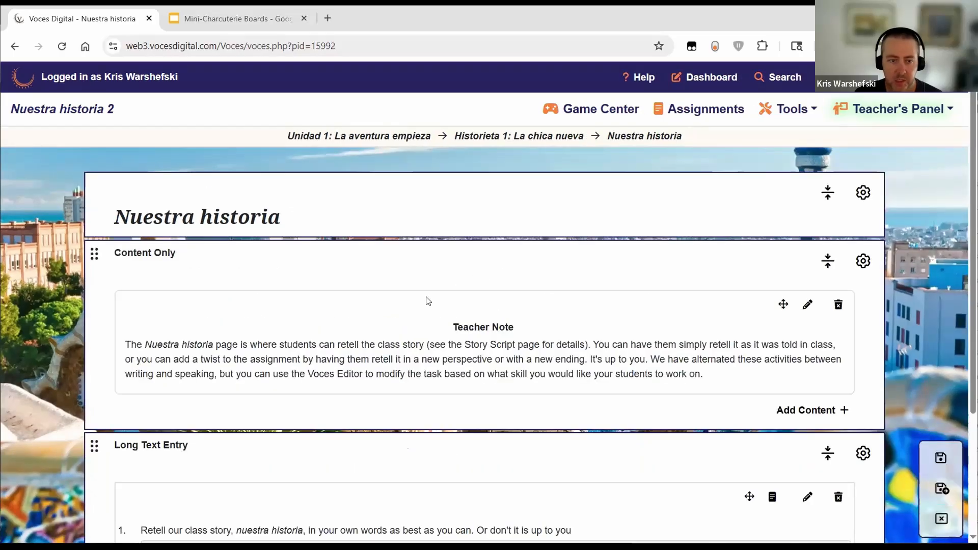
{"action": "scroll", "coordinate": [402, 306], "scroll_direction": "down", "scroll_amount": 1}
{"action": "scroll", "coordinate": [398, 310], "scroll_direction": "down", "scroll_amount": 3}
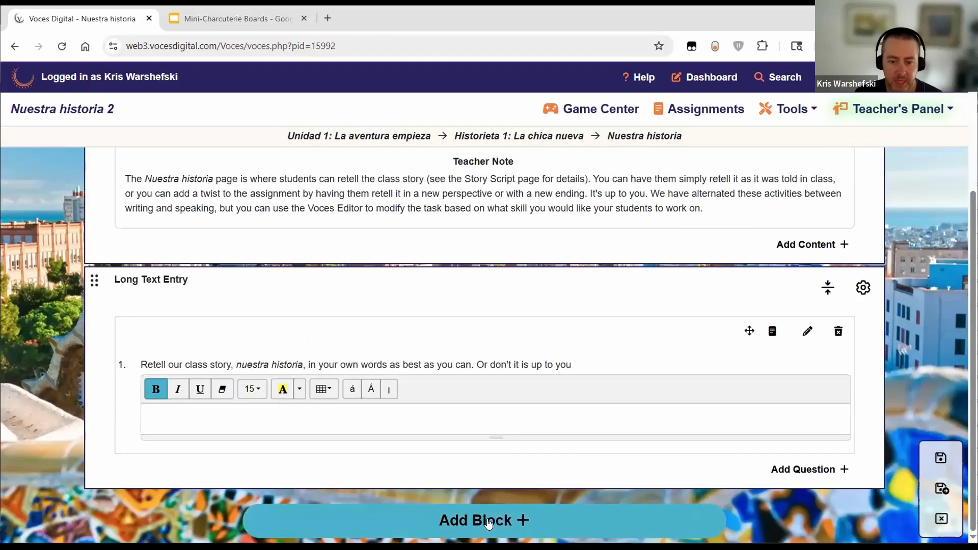
{"action": "left_click", "coordinate": [488, 519]}
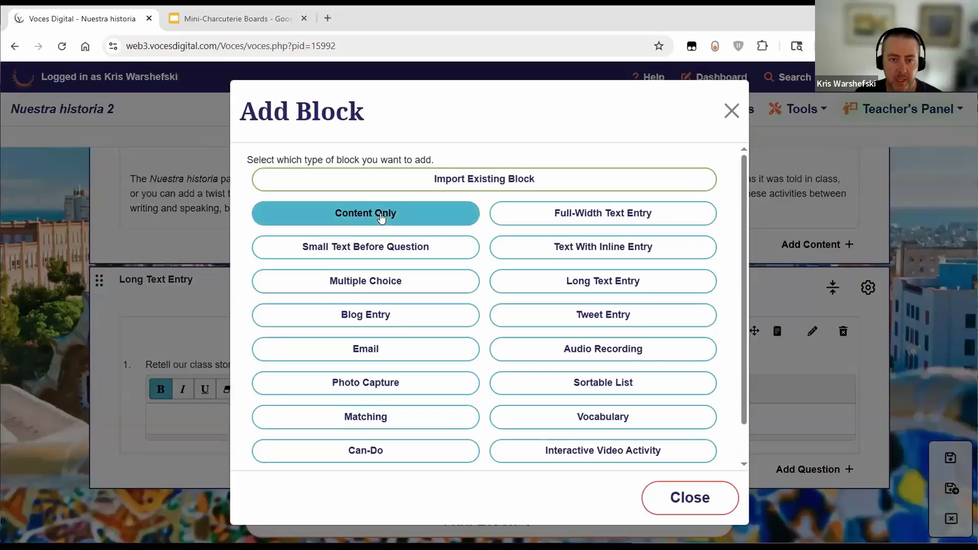
{"action": "left_click", "coordinate": [383, 215]}
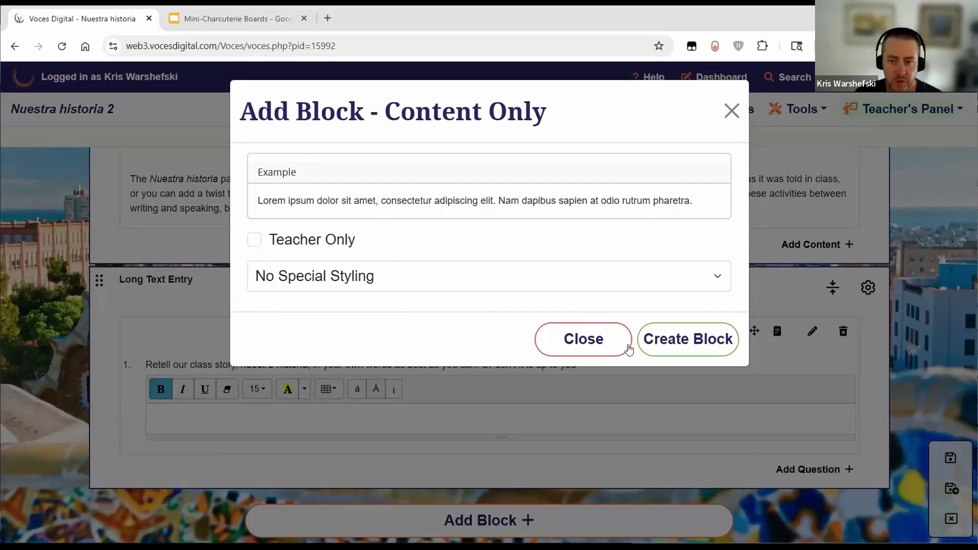
{"action": "left_click", "coordinate": [716, 341]}
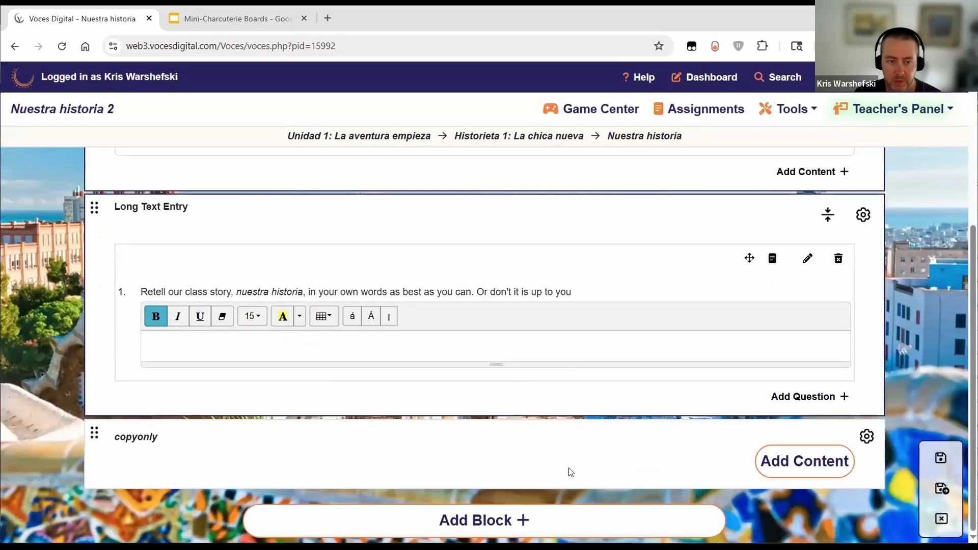
Step: Embed the pasted RUSSKAJA YouTube link as a video in the copyonly block and save it
{"action": "left_click", "coordinate": [804, 464]}
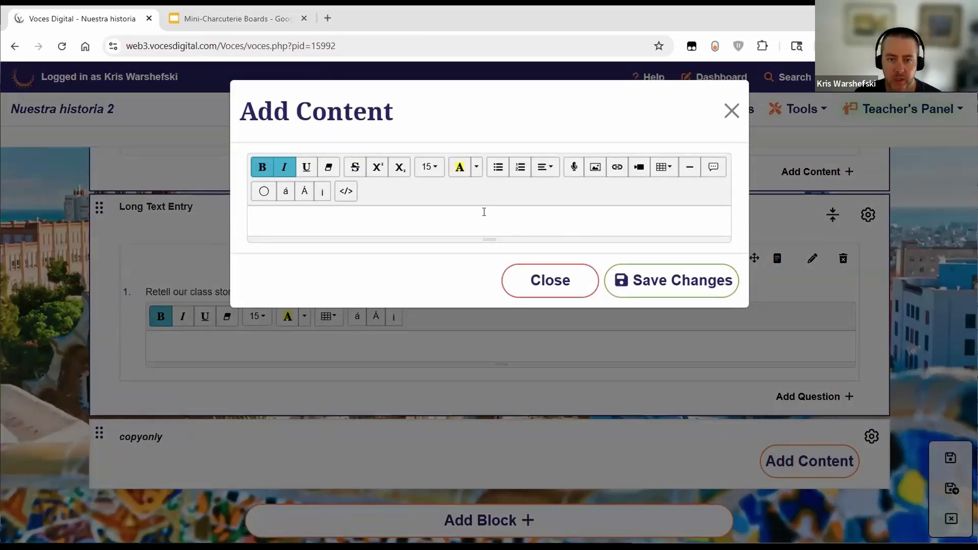
{"action": "left_click", "coordinate": [643, 172]}
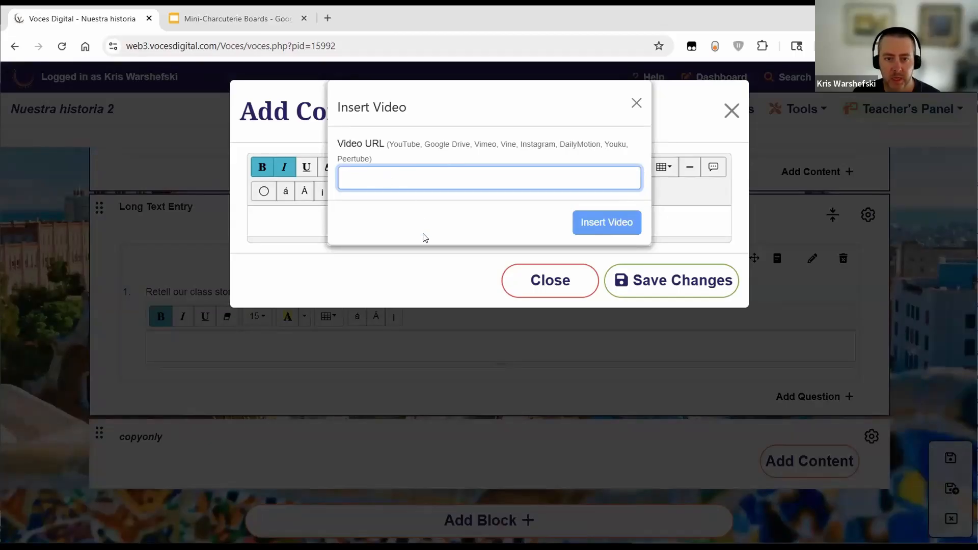
{"action": "type", "text": "https://www.youtube.com/watch?v=4WFbSp_KYH8"}
{"action": "left_click", "coordinate": [602, 220]}
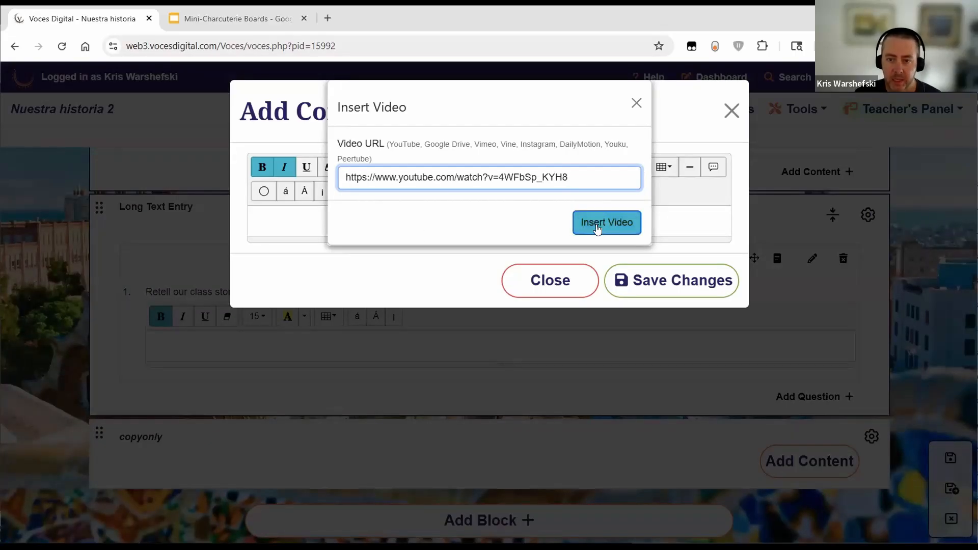
{"action": "left_click", "coordinate": [611, 224]}
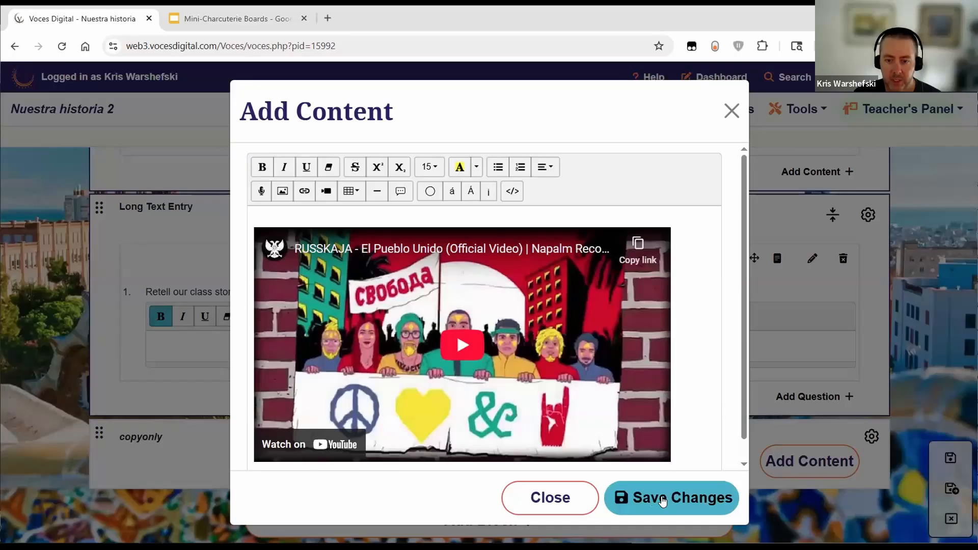
{"action": "left_click", "coordinate": [661, 498]}
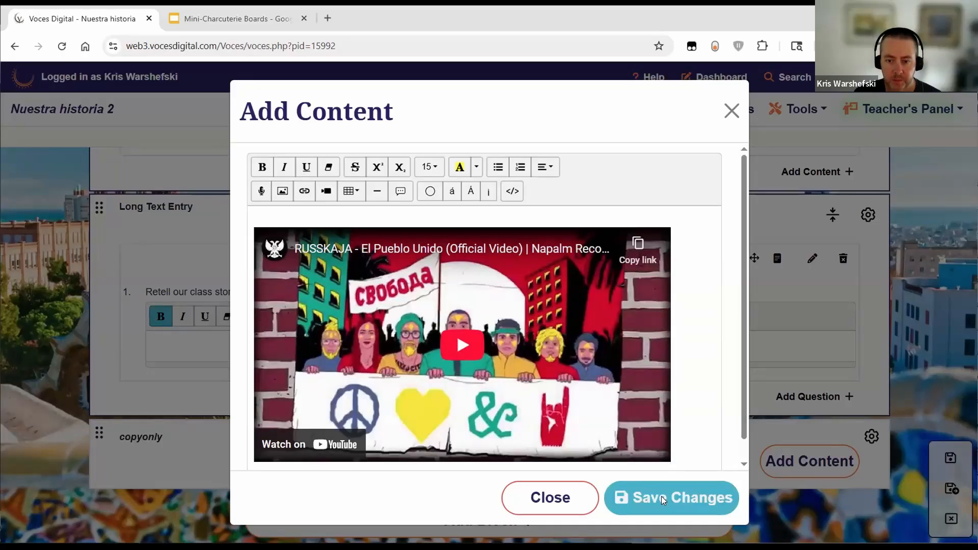
{"action": "scroll", "coordinate": [647, 459], "scroll_direction": "down", "scroll_amount": 6}
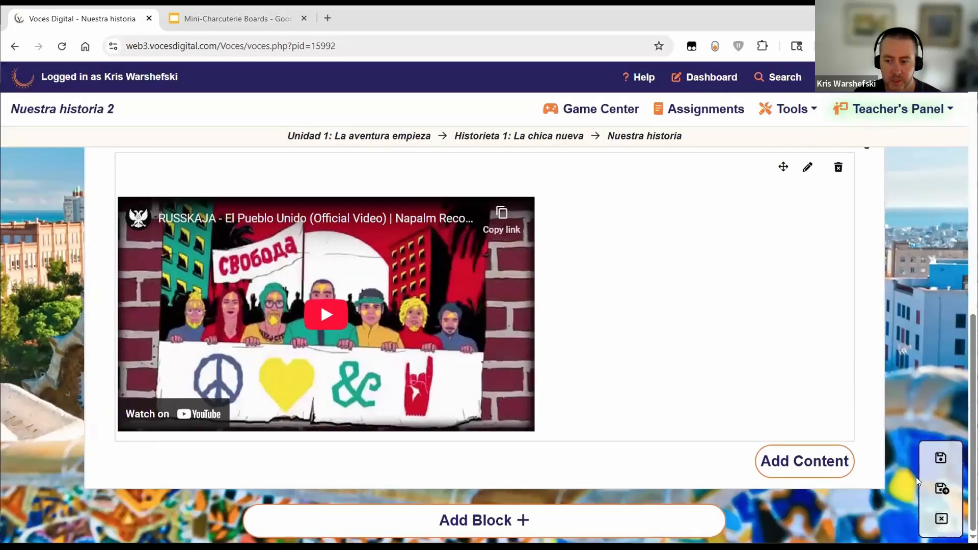
Step: Save and exit, then re-enter editing with all three blocks collapsed to their title rows
{"action": "left_click", "coordinate": [936, 491]}
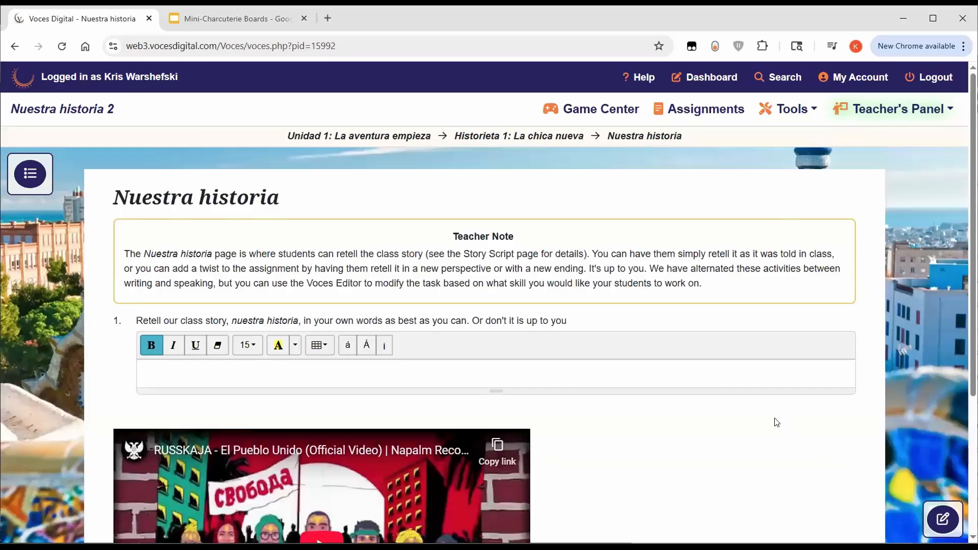
{"action": "scroll", "coordinate": [719, 434], "scroll_direction": "down", "scroll_amount": 4}
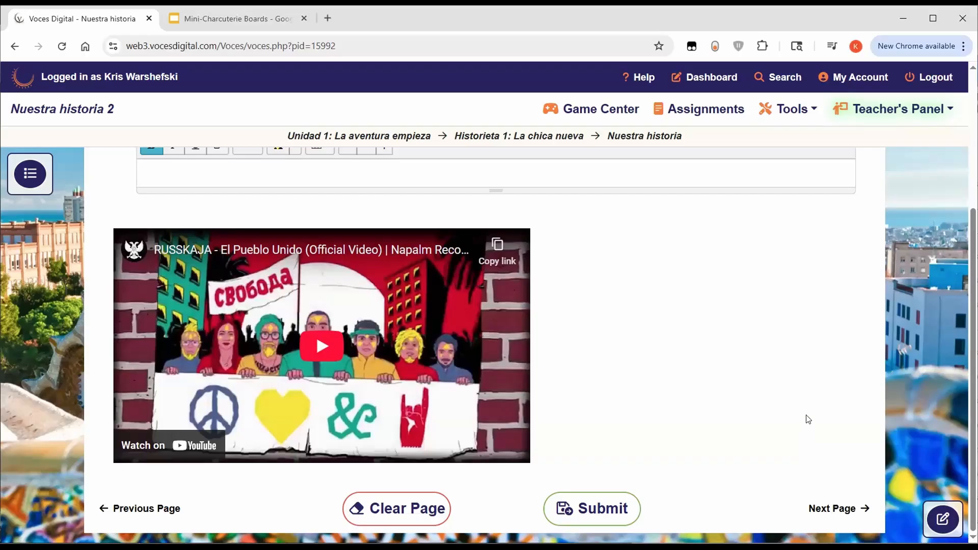
{"action": "left_click", "coordinate": [932, 512]}
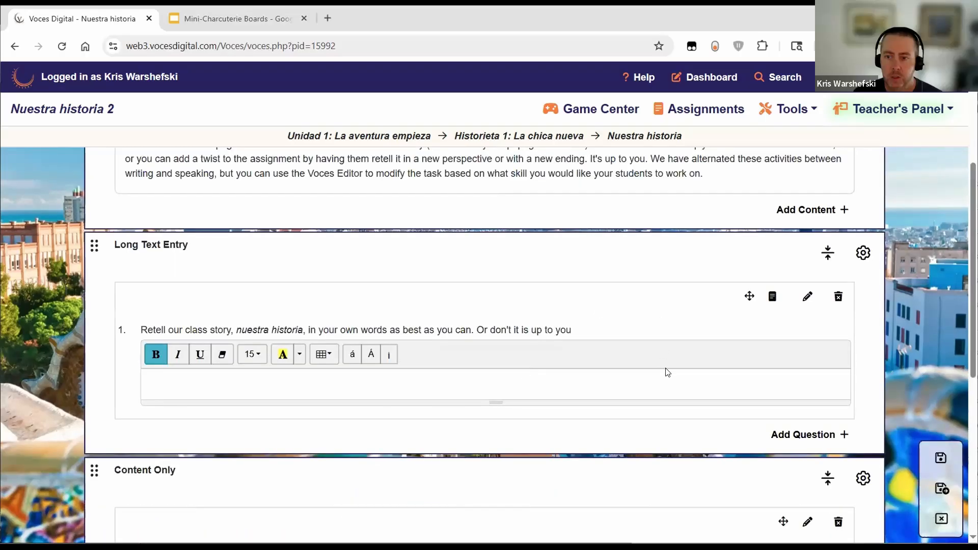
{"action": "scroll", "coordinate": [665, 370], "scroll_direction": "up", "scroll_amount": 3}
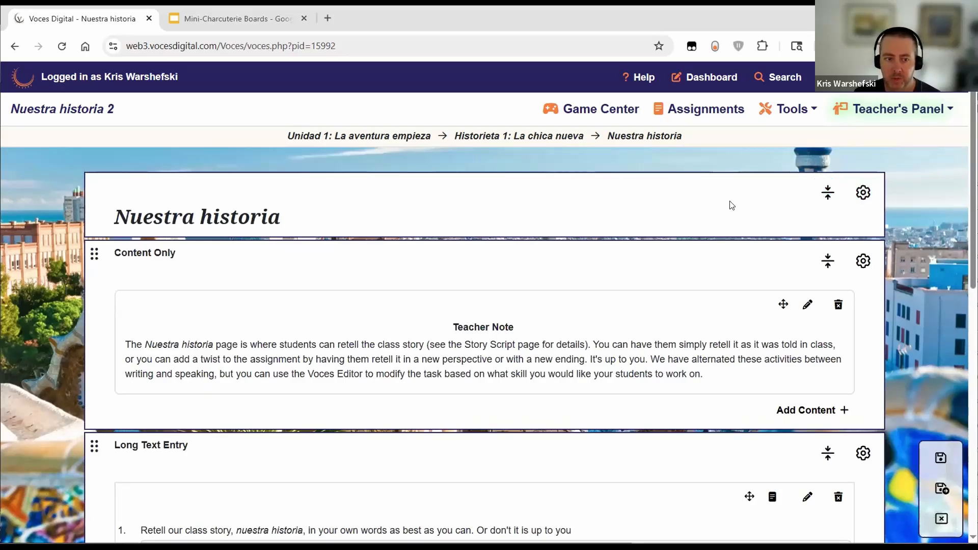
{"action": "left_click", "coordinate": [829, 194]}
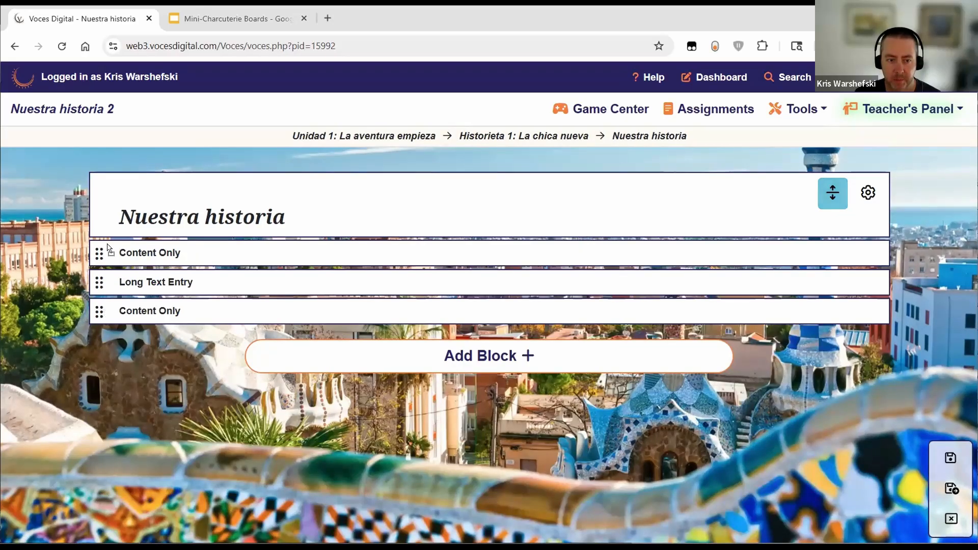
Step: Drag the first Content Only block to re-expand the blocks, then scroll to the Long Text Entry question
{"action": "left_click_drag", "start_coordinate": [108, 249], "coordinate": [127, 271]}
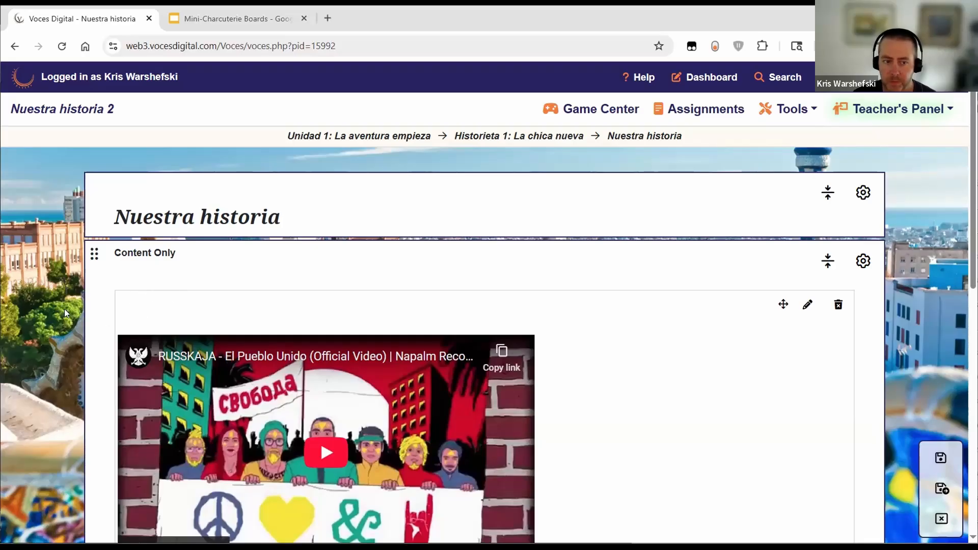
{"action": "scroll", "coordinate": [93, 309], "scroll_direction": "down", "scroll_amount": 1}
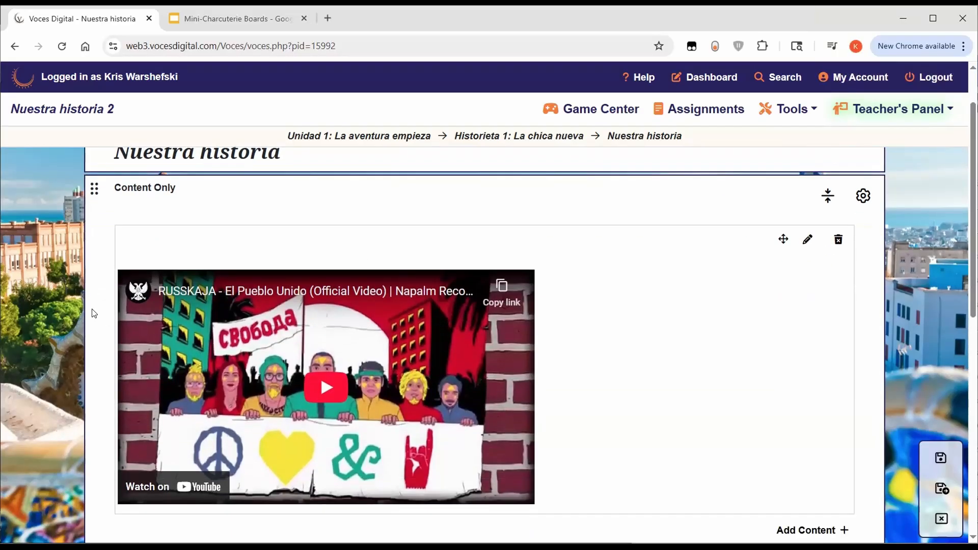
{"action": "scroll", "coordinate": [581, 410], "scroll_direction": "down", "scroll_amount": 5}
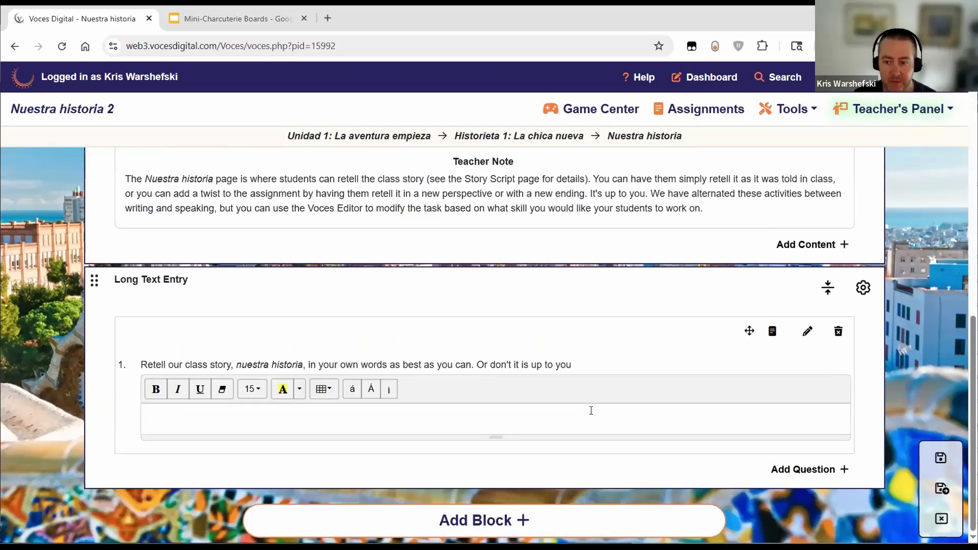
Step: Add an Interactive Video Activity block with directions 'Watch and answer questions' and the pasted RUSSKAJA YouTube link
{"action": "left_click", "coordinate": [506, 525]}
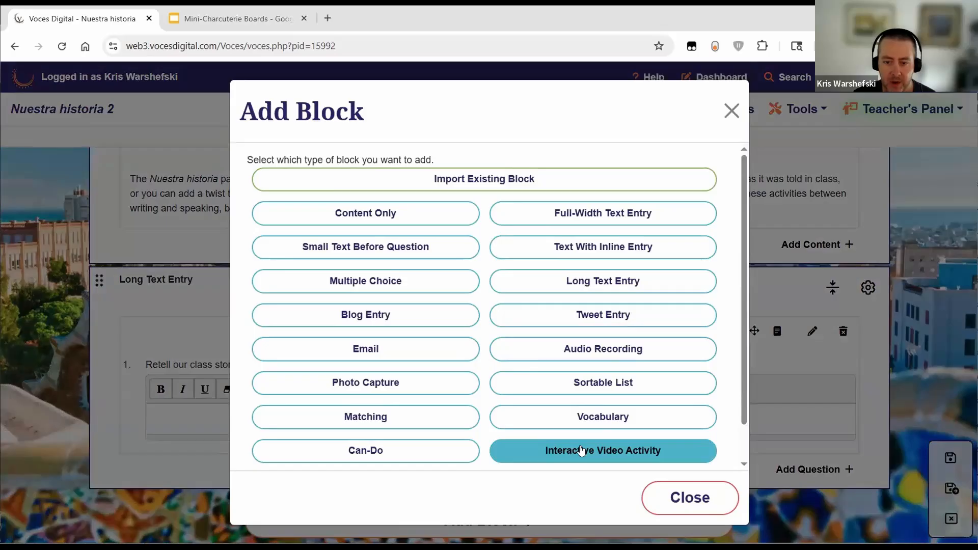
{"action": "left_click", "coordinate": [581, 451]}
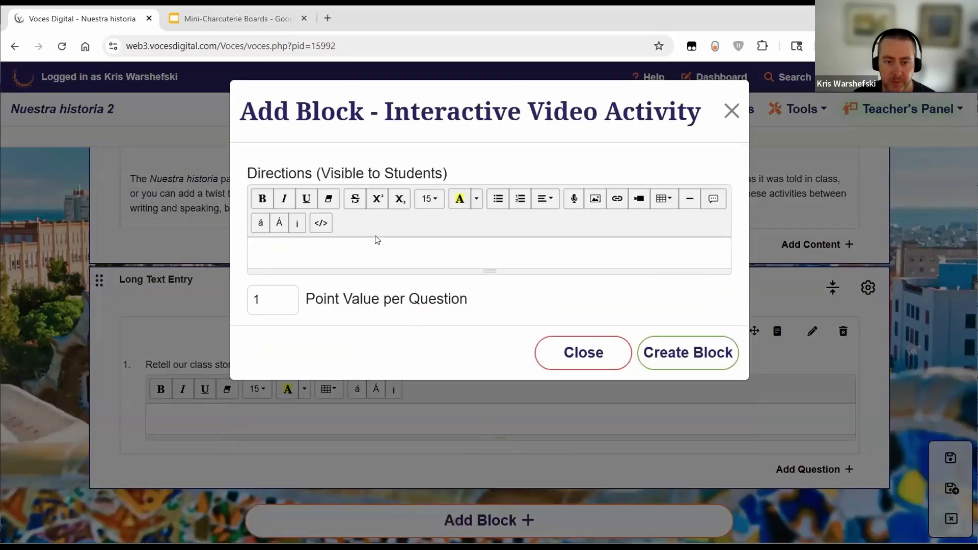
{"action": "type", "text": "Watch and"}
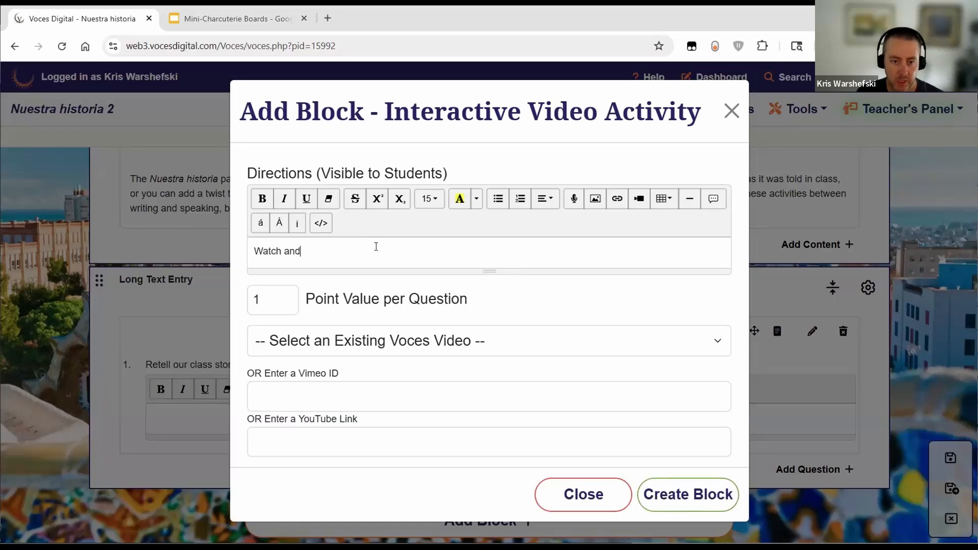
{"action": "type", "text": " answer"}
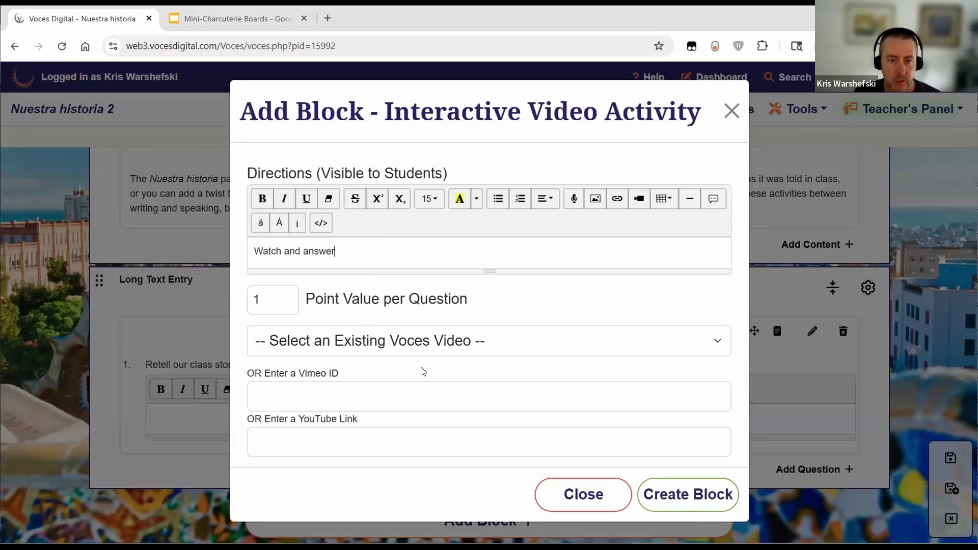
{"action": "type", "text": " questions"}
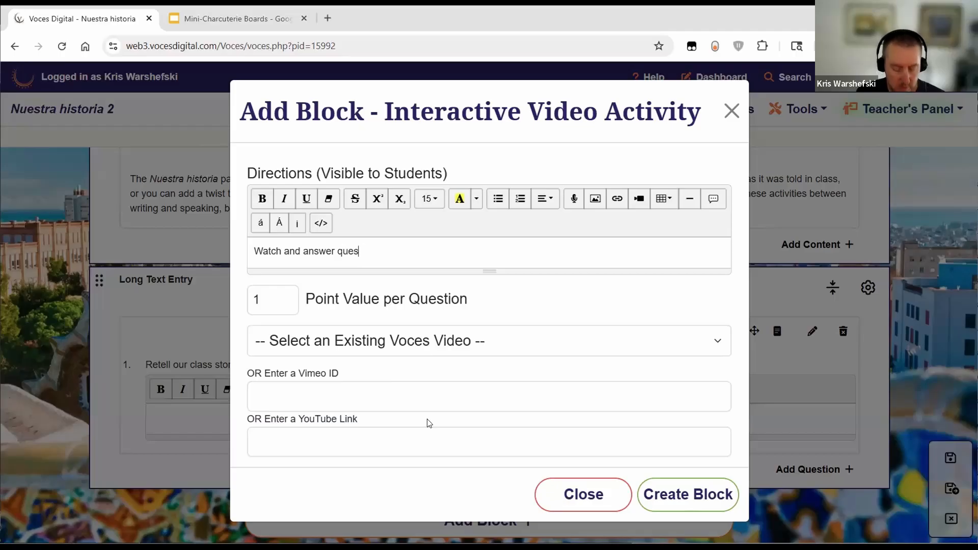
{"action": "left_click", "coordinate": [397, 440]}
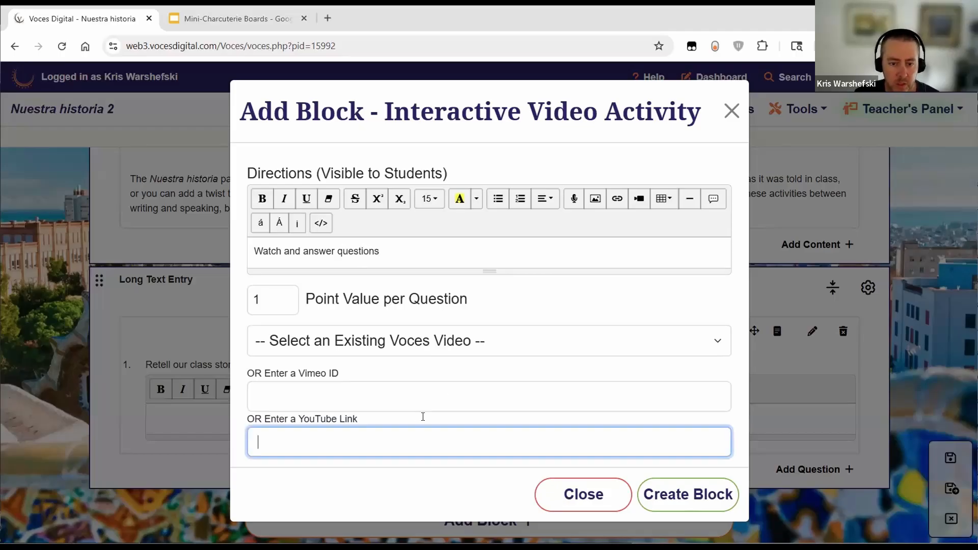
{"action": "type", "text": "https://www.youtube.com/watch?v=4WFbSp_KYH8"}
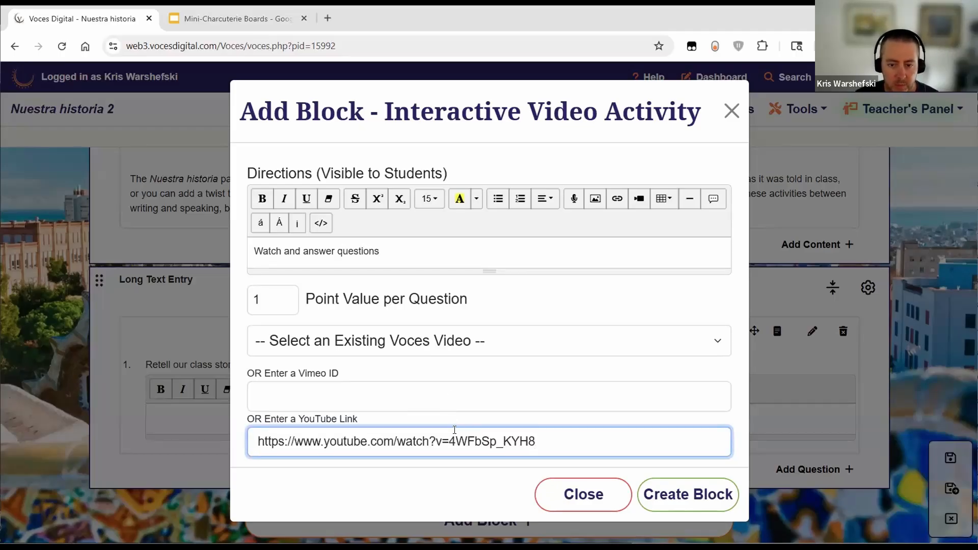
{"action": "left_click", "coordinate": [682, 497]}
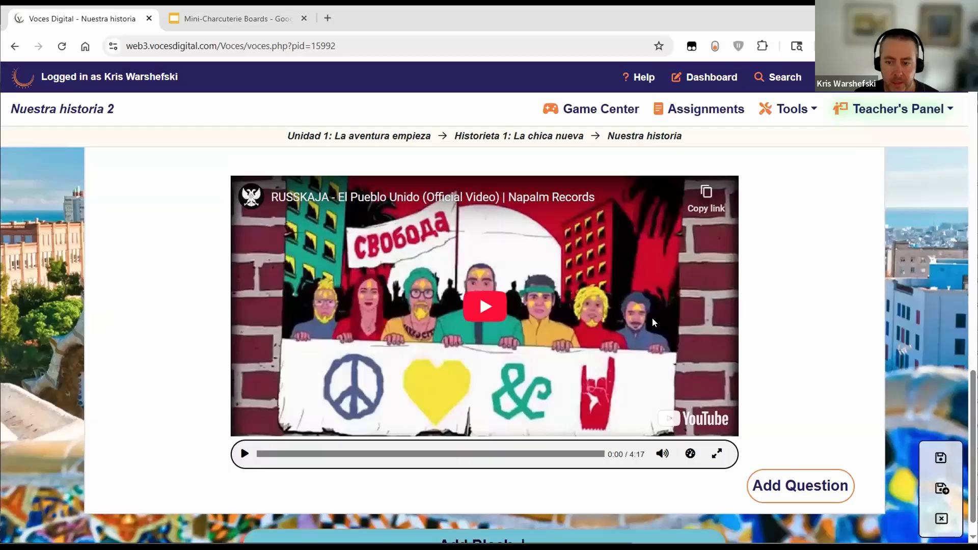
Step: Start a Multiple Choice question popping up at 0:10 asking 'What language is this in?'
{"action": "left_click", "coordinate": [787, 486]}
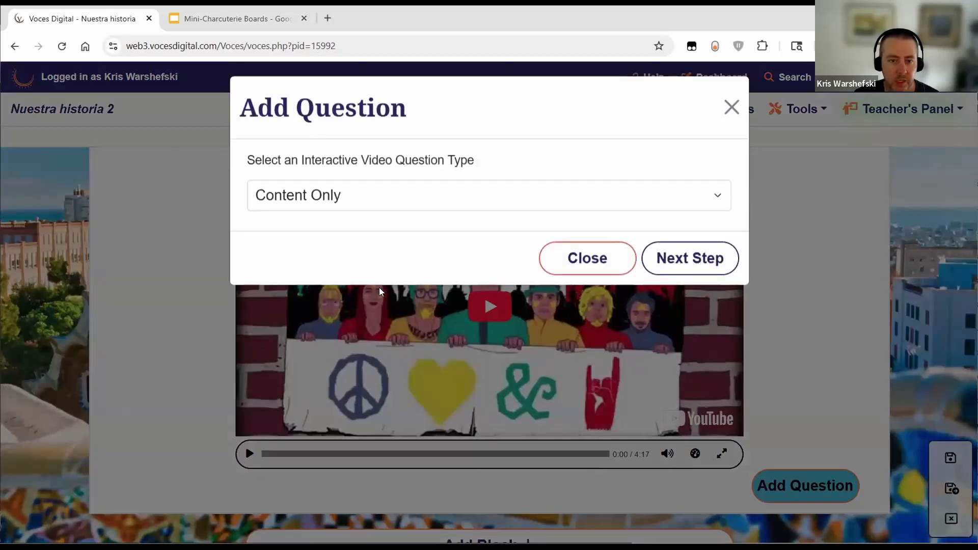
{"action": "left_click", "coordinate": [339, 213]}
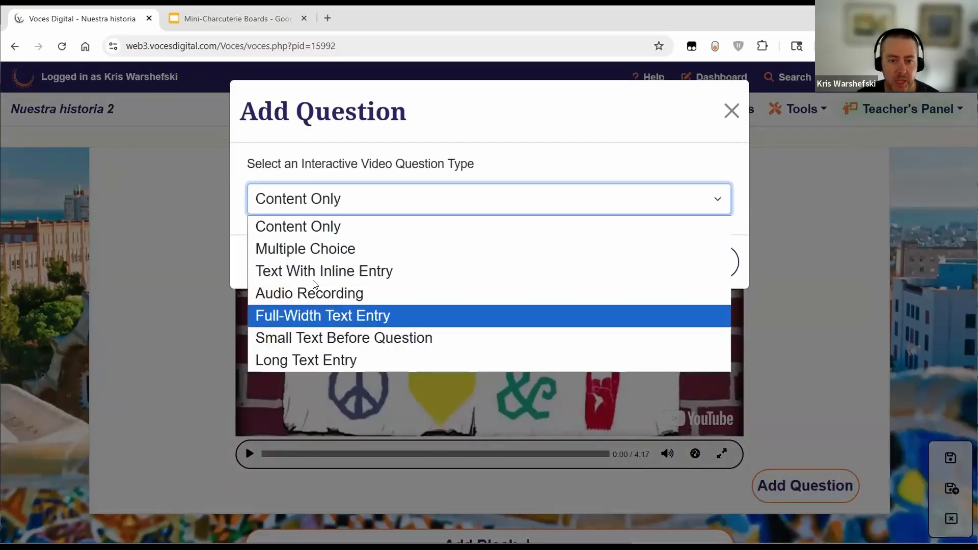
{"action": "left_click", "coordinate": [317, 250]}
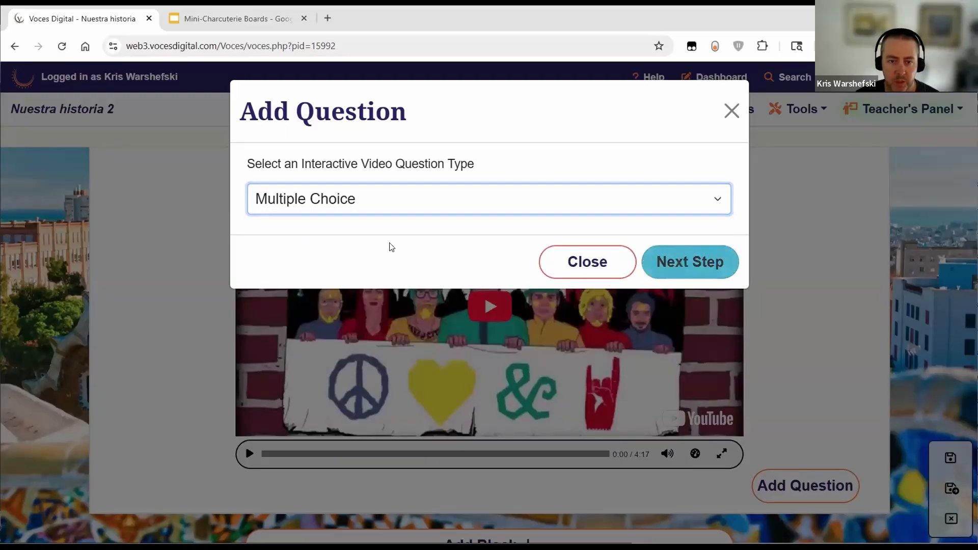
{"action": "double_click", "coordinate": [265, 182]}
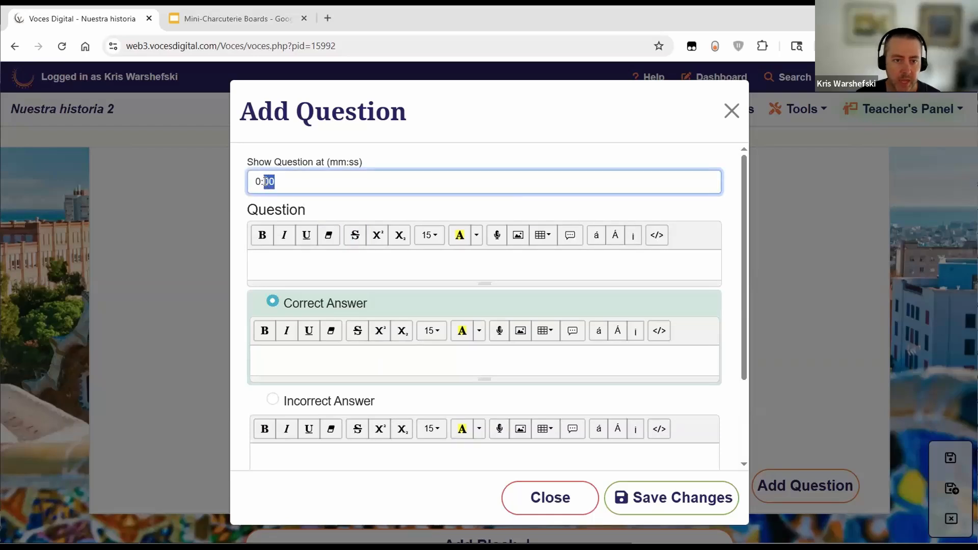
{"action": "type", "text": "10"}
{"action": "left_click", "coordinate": [431, 263]}
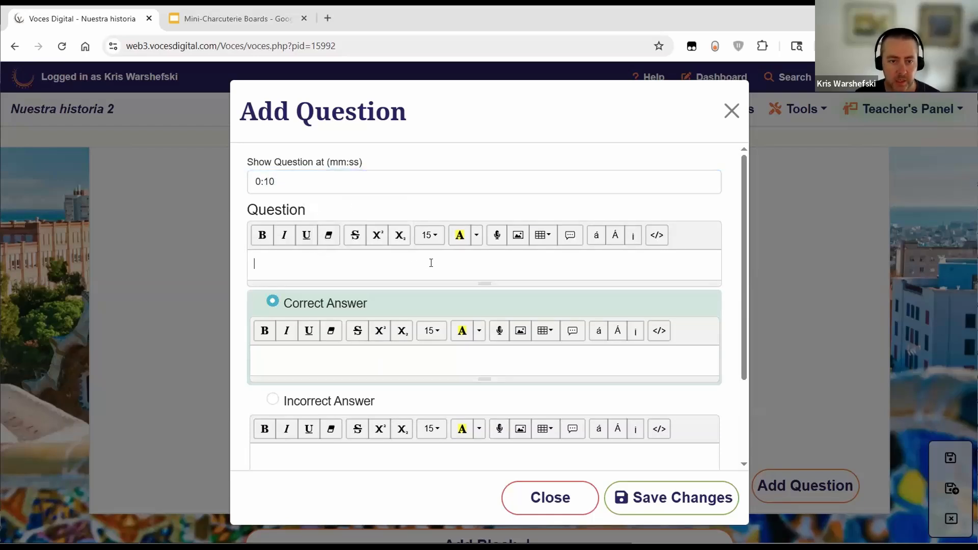
{"action": "type", "text": "What language is this"}
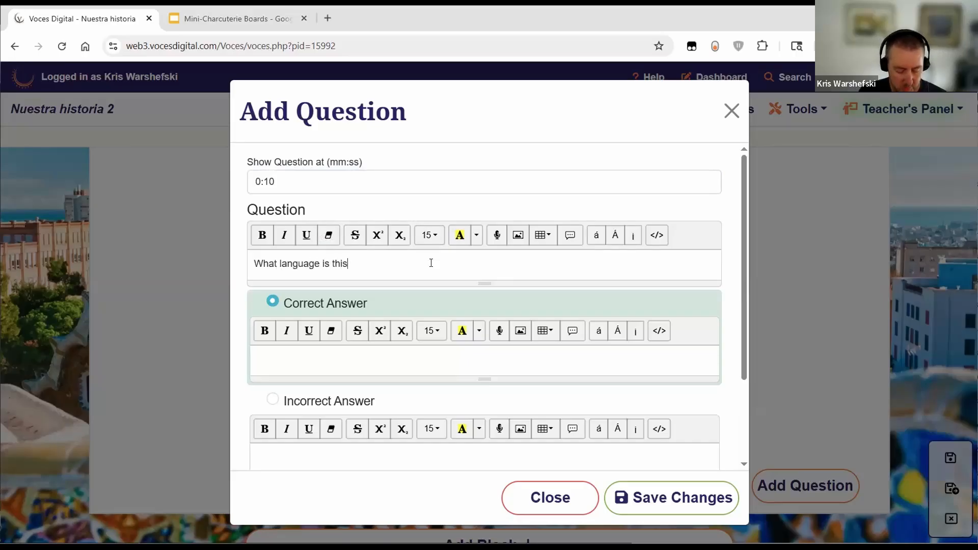
Step: Give it Spanish as the correct answer and Russian as incorrect, enable Autograde, and save
{"action": "left_click", "coordinate": [376, 367]}
{"action": "type", "text": "Spanish"}
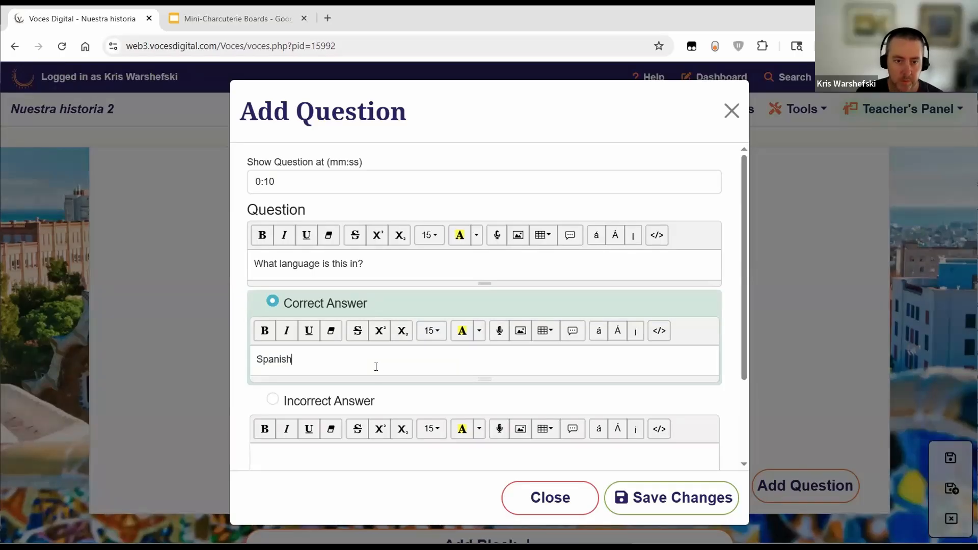
{"action": "scroll", "coordinate": [353, 355], "scroll_direction": "down", "scroll_amount": 2}
{"action": "left_click", "coordinate": [354, 352]}
{"action": "type", "text": "Russian"}
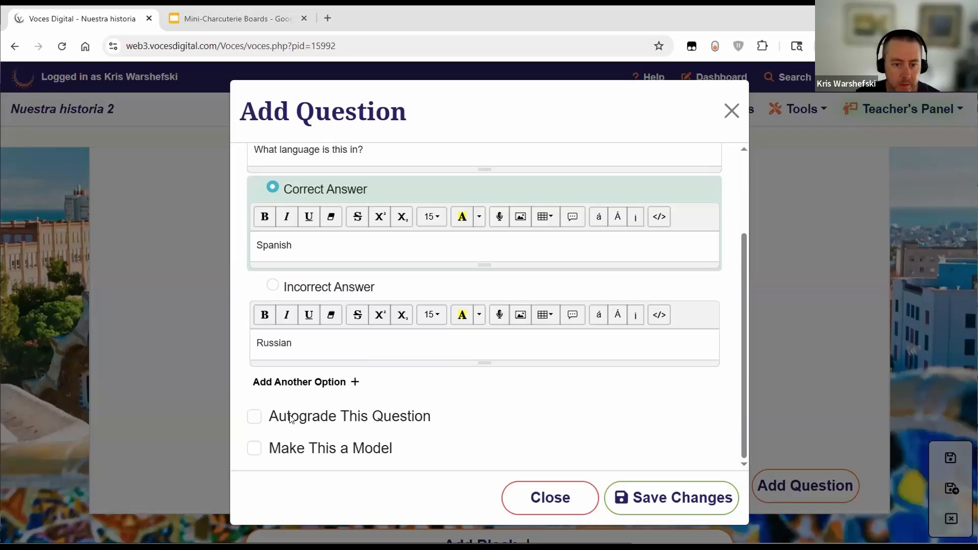
{"action": "left_click", "coordinate": [293, 416]}
{"action": "left_click", "coordinate": [683, 494]}
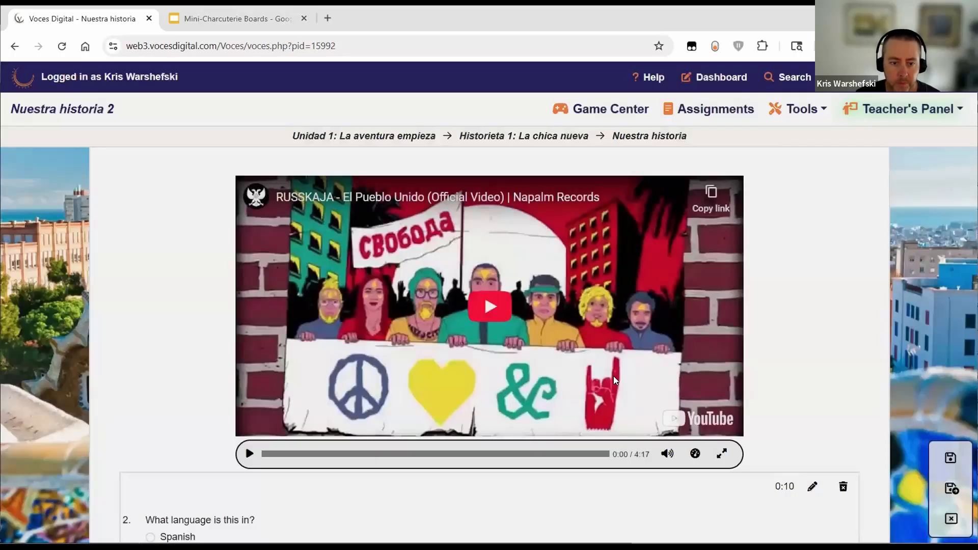
{"action": "scroll", "coordinate": [627, 423], "scroll_direction": "down", "scroll_amount": 3}
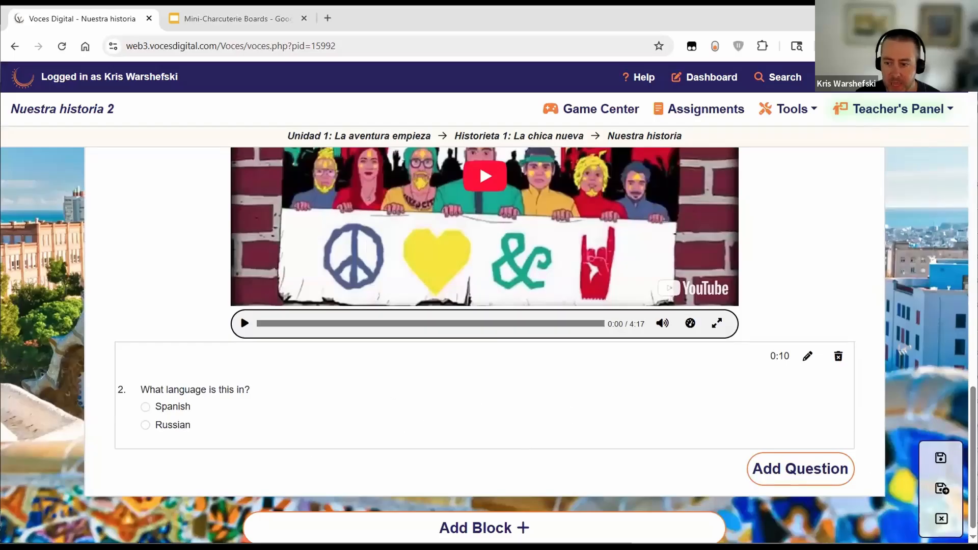
Step: Save and exit, then turn the interactive video's volume down low in student view
{"action": "left_click", "coordinate": [943, 490]}
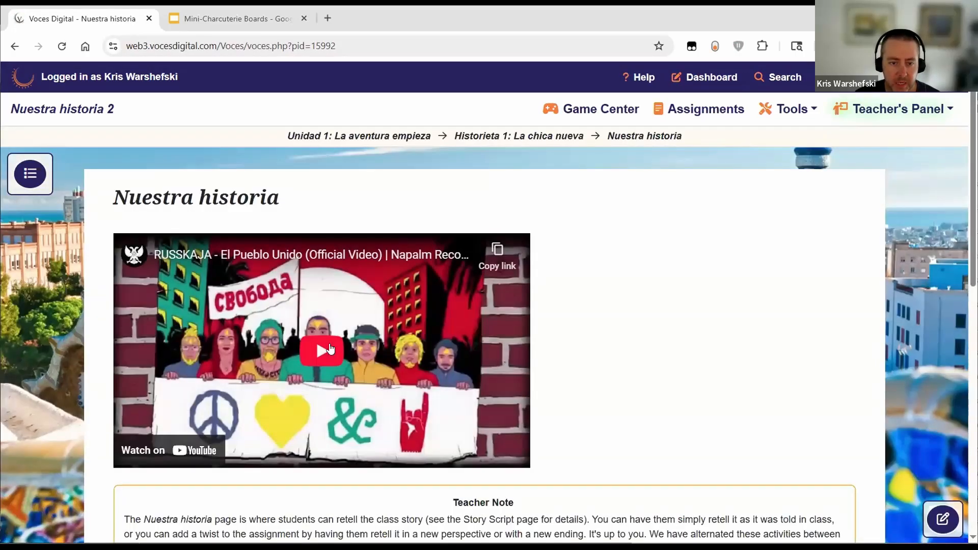
{"action": "scroll", "coordinate": [117, 355], "scroll_direction": "down", "scroll_amount": 1}
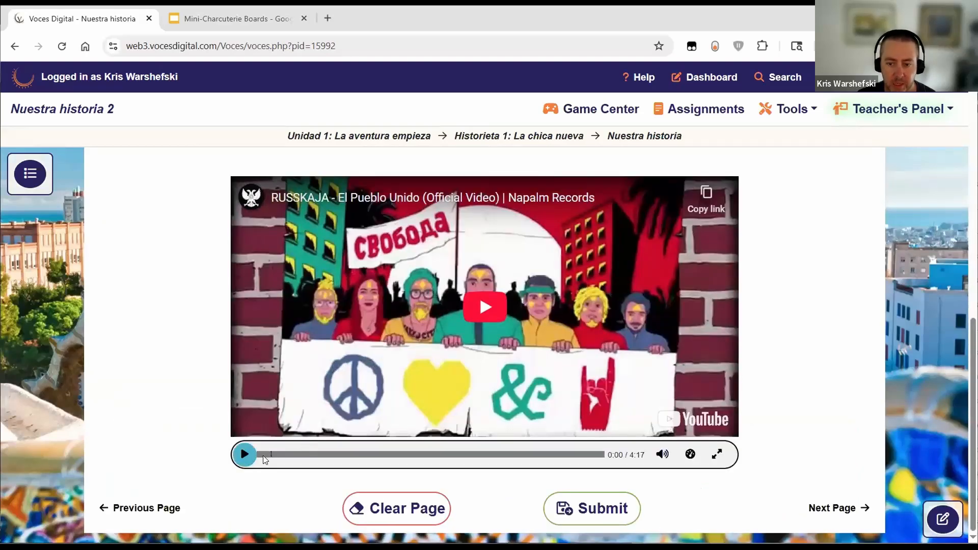
{"action": "mouse_move", "coordinate": [662, 454]}
{"action": "left_click_drag", "start_coordinate": [663, 335], "coordinate": [663, 402]}
Step: Play the video, continue past the 0:10 question, pause around 0:16, and end the screen share
{"action": "left_click", "coordinate": [244, 454]}
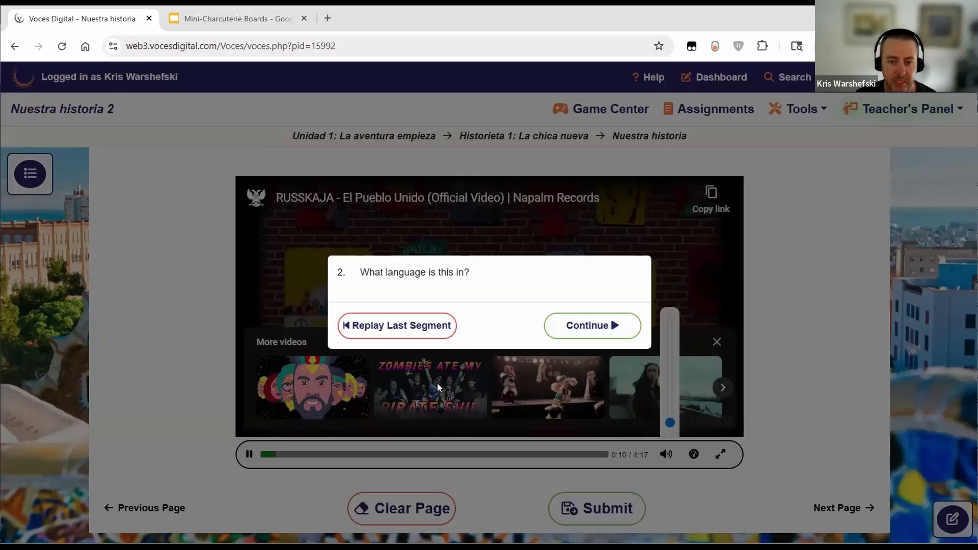
{"action": "left_click", "coordinate": [571, 324]}
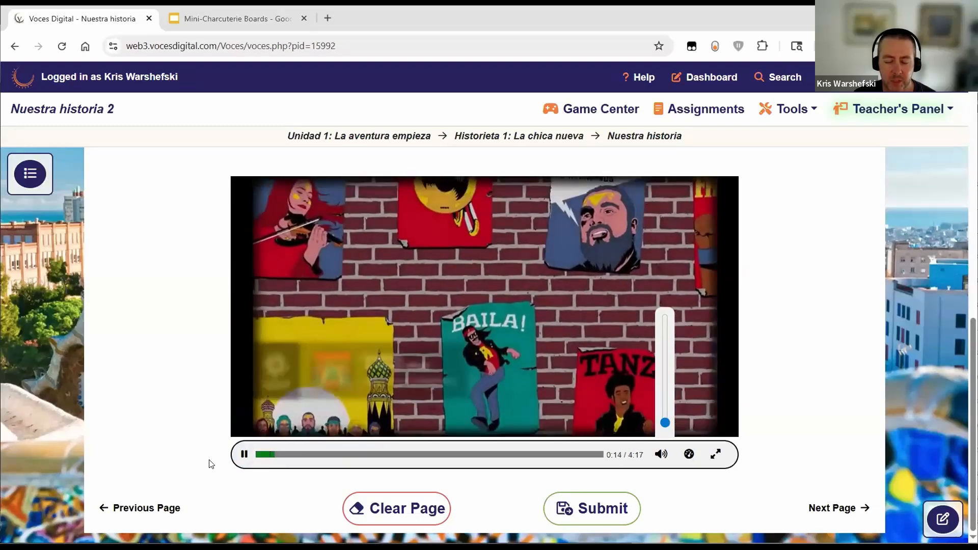
{"action": "left_click", "coordinate": [239, 460]}
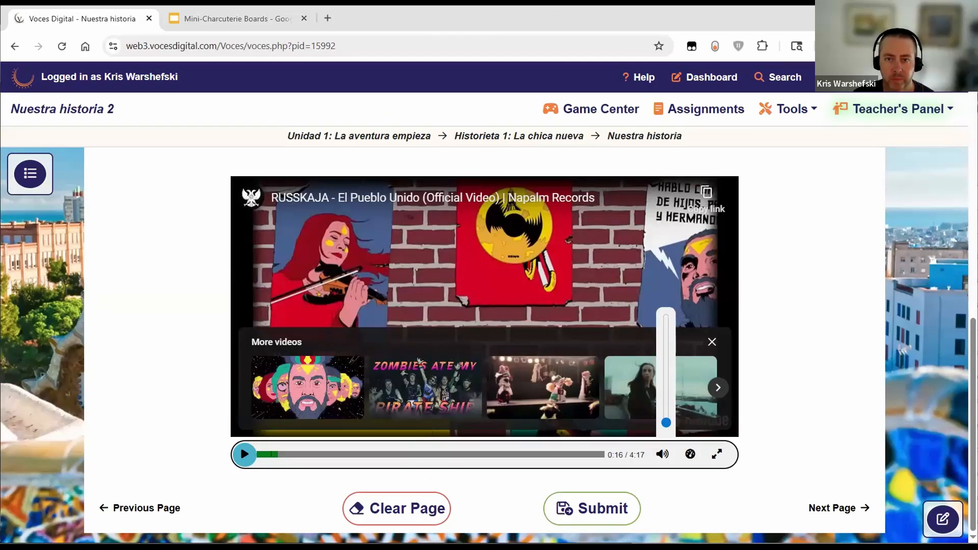
{"action": "left_click", "coordinate": [606, 2]}
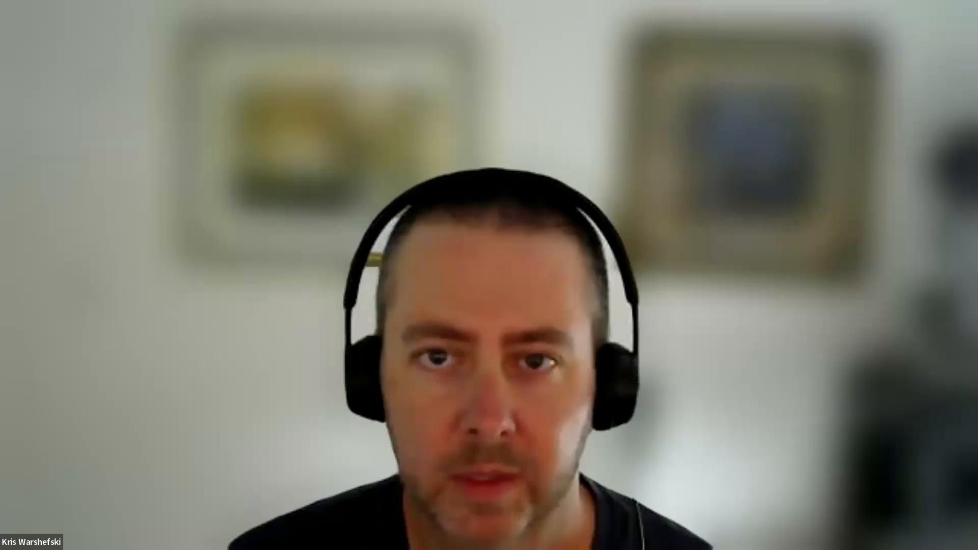
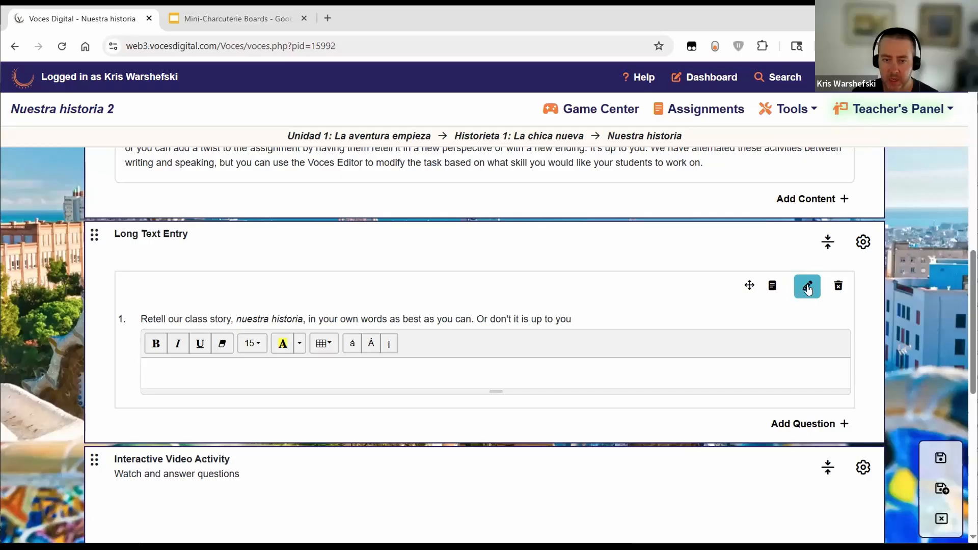
{"action": "left_click", "coordinate": [807, 288]}
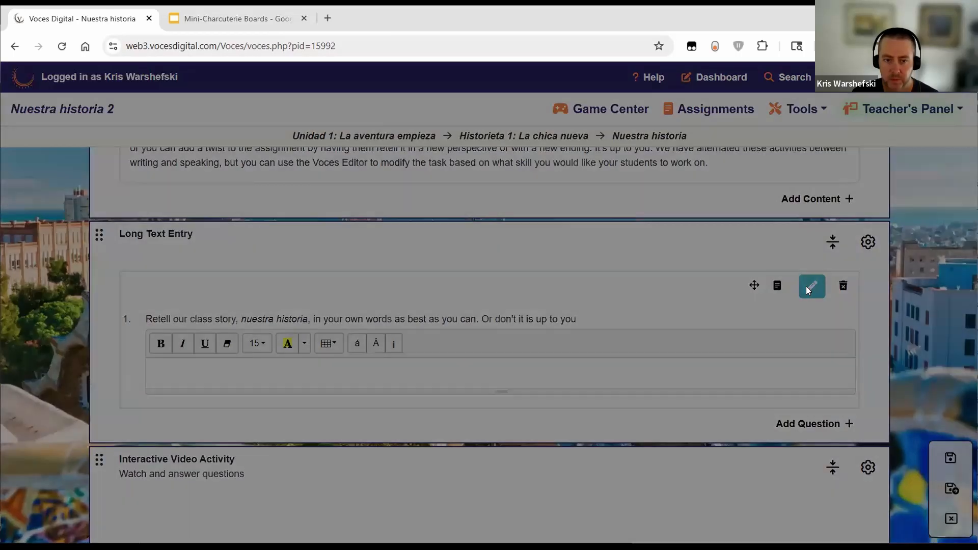
{"action": "left_click", "coordinate": [482, 218]}
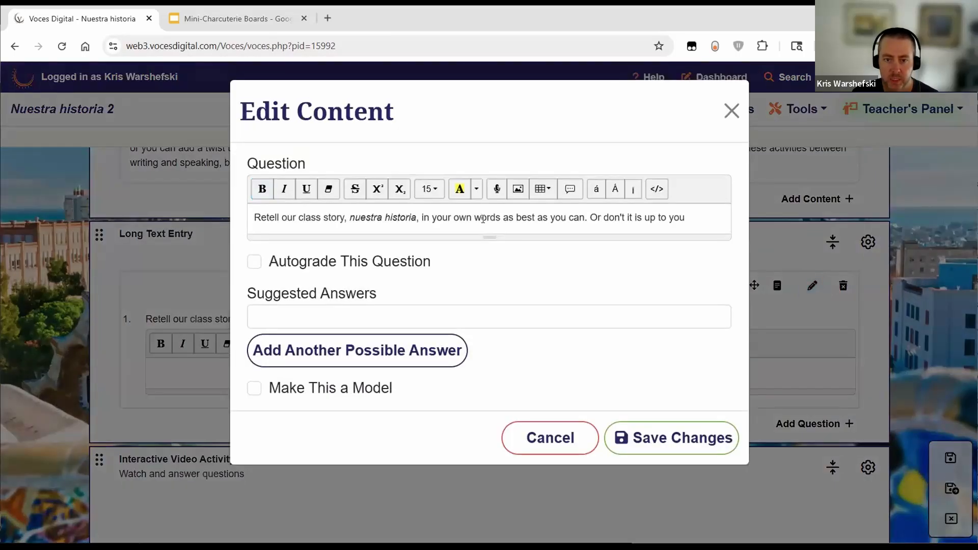
{"action": "triple_click", "coordinate": [493, 218]}
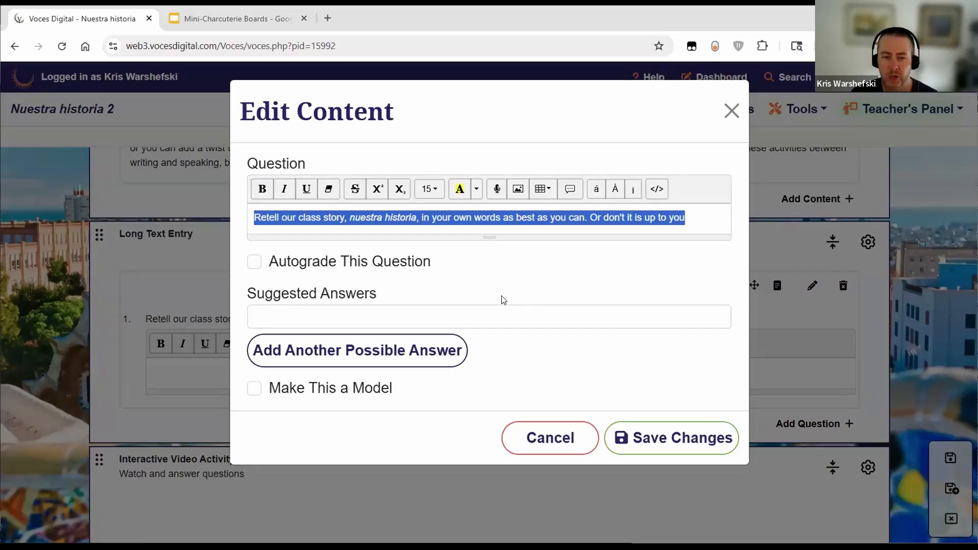
{"action": "right_click", "coordinate": [508, 216]}
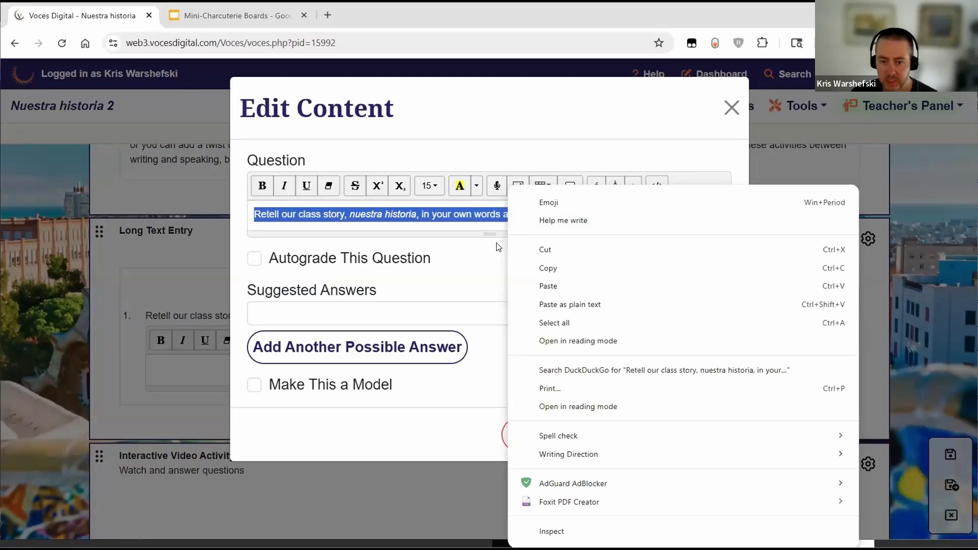
{"action": "key", "text": "Escape"}
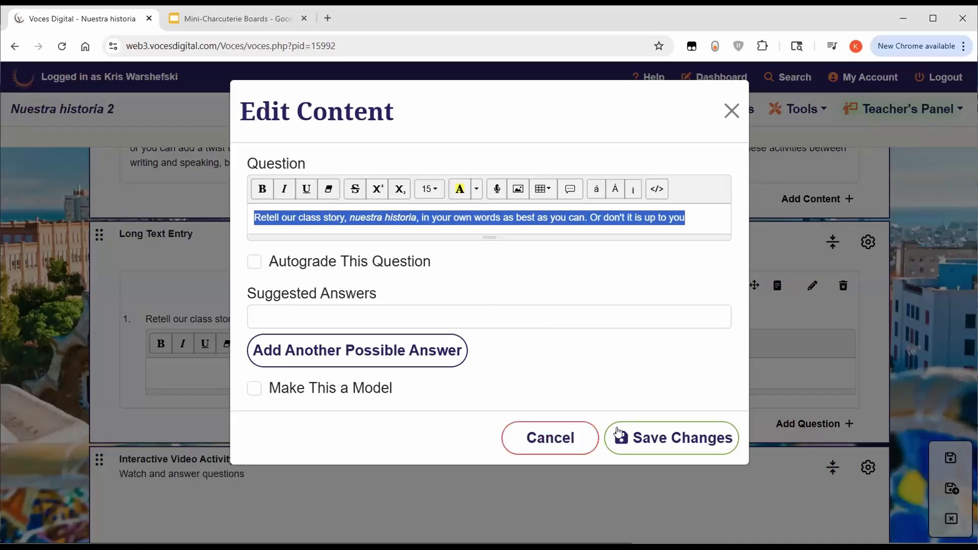
{"action": "left_click", "coordinate": [551, 446]}
{"action": "scroll", "coordinate": [485, 394], "scroll_direction": "up", "scroll_amount": 5}
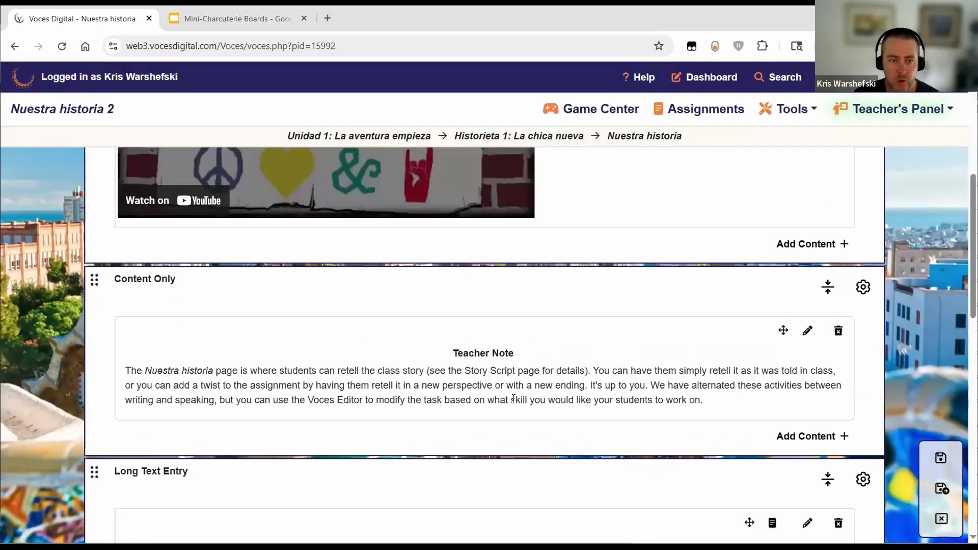
{"action": "scroll", "coordinate": [497, 397], "scroll_direction": "down", "scroll_amount": 5}
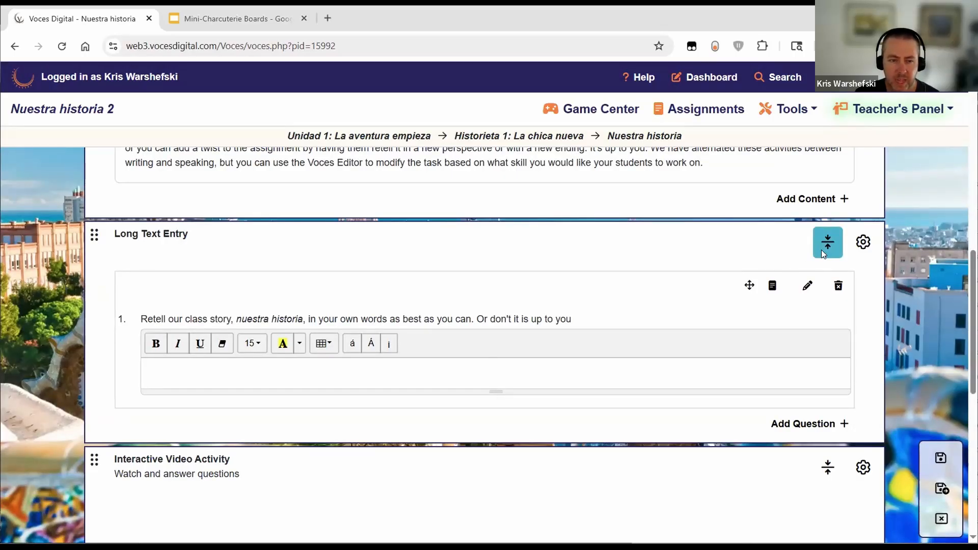
{"action": "left_click", "coordinate": [869, 246]}
{"action": "left_click", "coordinate": [369, 255]}
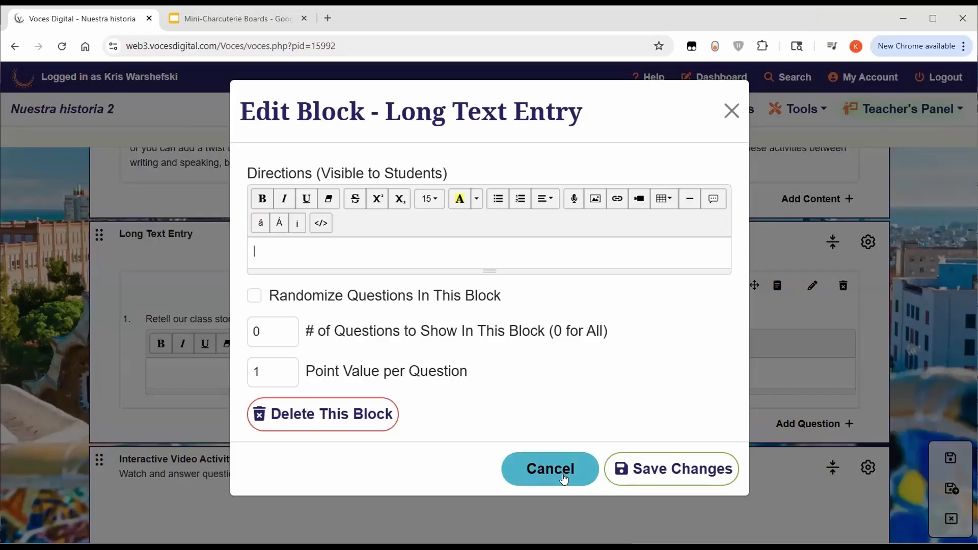
{"action": "left_click", "coordinate": [564, 478]}
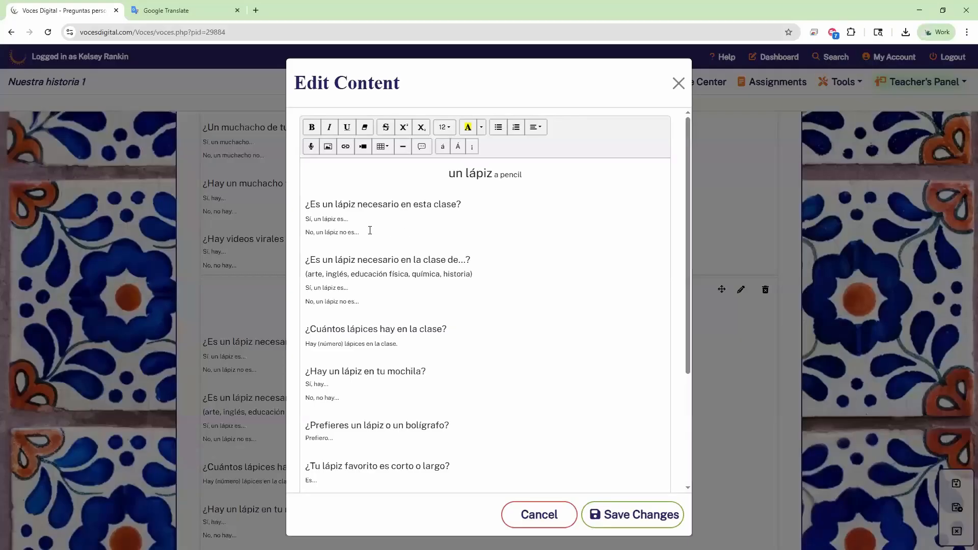
Step: Translate the first question, '¿Es un lápiz necesario en esta clase?', and its answer lines
{"action": "triple_click", "coordinate": [346, 208]}
{"action": "left_click", "coordinate": [344, 204]}
{"action": "left_click_drag", "start_coordinate": [398, 233], "coordinate": [306, 202]}
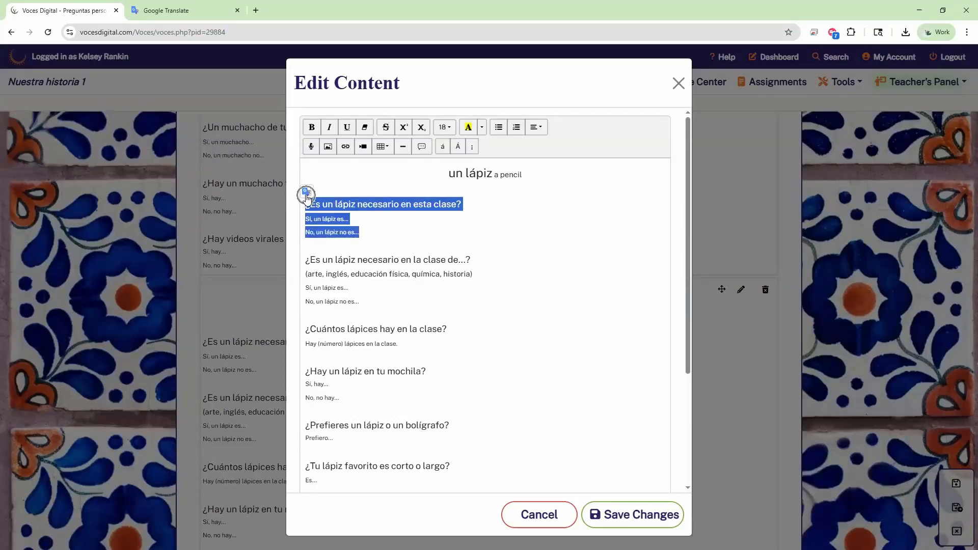
{"action": "left_click", "coordinate": [307, 192]}
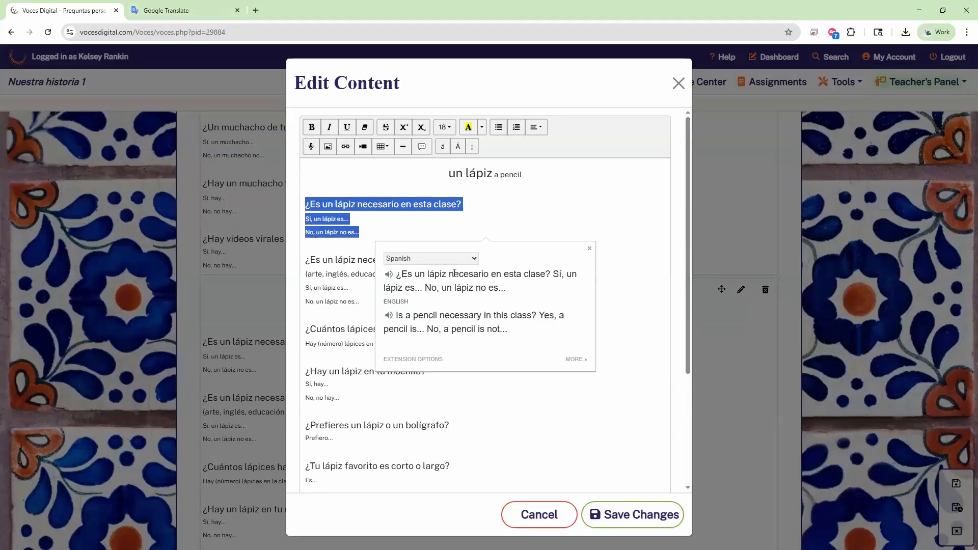
{"action": "left_click", "coordinate": [514, 307]}
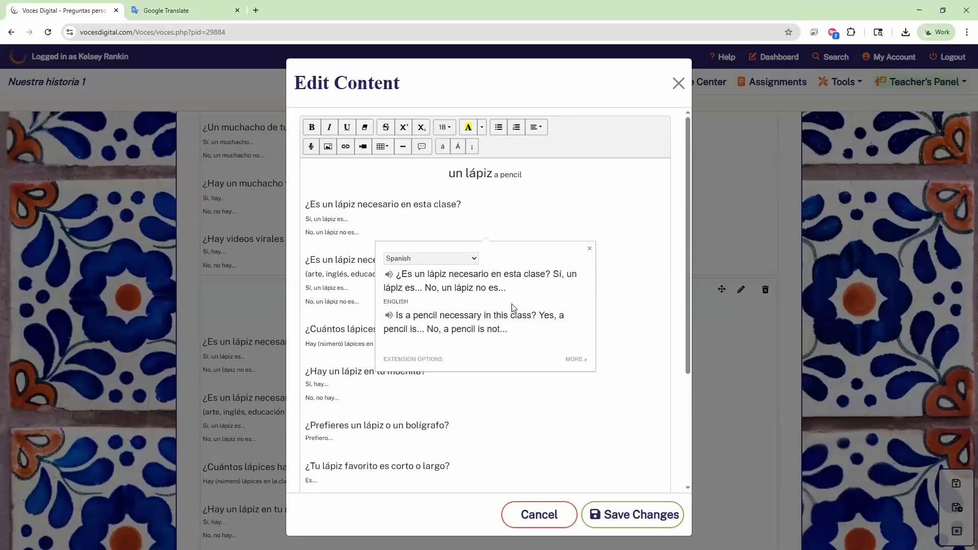
{"action": "triple_click", "coordinate": [389, 322]}
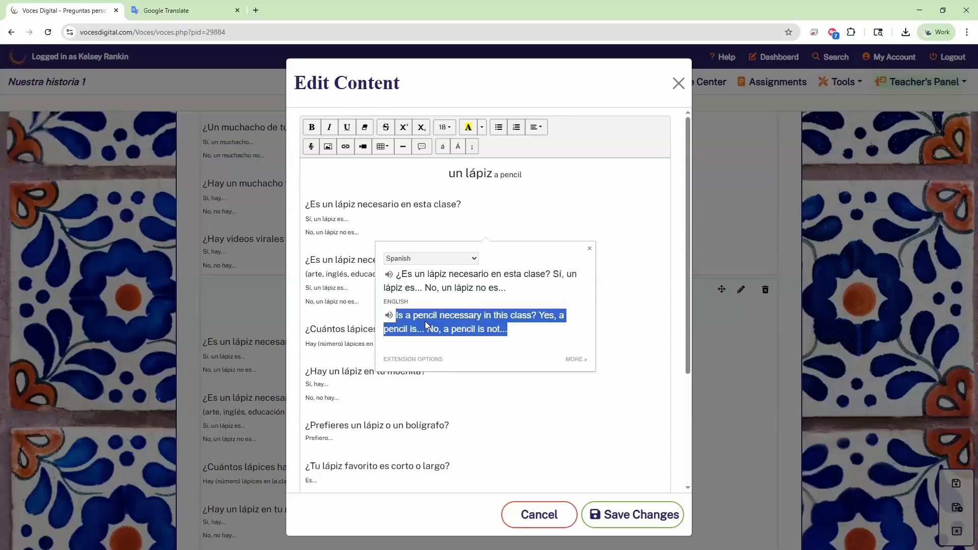
Step: Copy the Spanish text over the question's three lines, then close the editor without saving
{"action": "left_click_drag", "start_coordinate": [503, 288], "coordinate": [397, 274]}
{"action": "right_click", "coordinate": [413, 281]}
{"action": "left_click", "coordinate": [458, 291]}
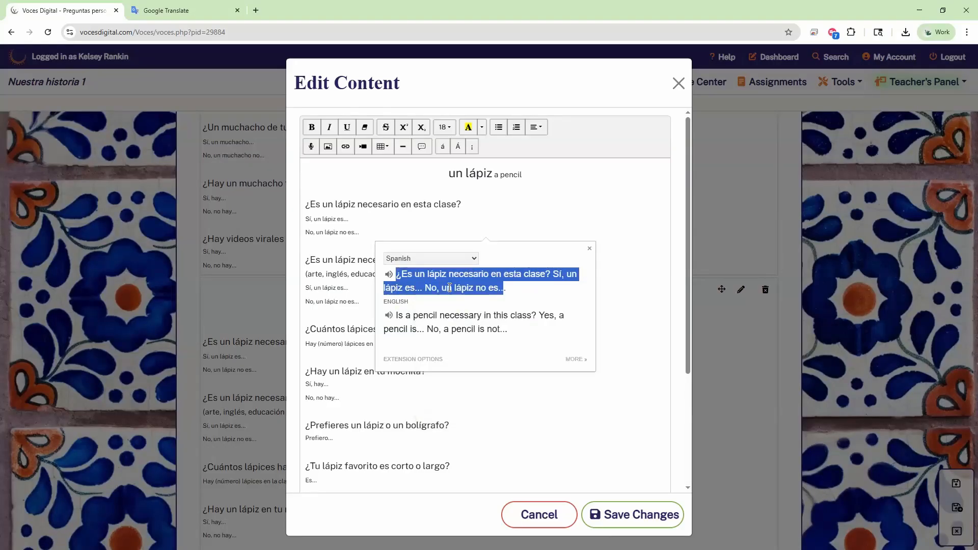
{"action": "left_click_drag", "start_coordinate": [360, 233], "coordinate": [289, 214]}
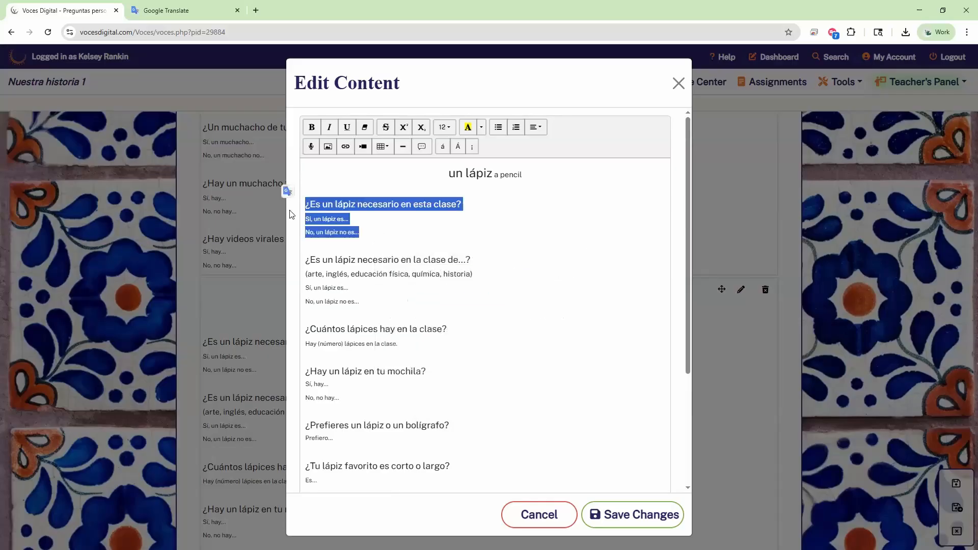
{"action": "key", "text": "ctrl+v"}
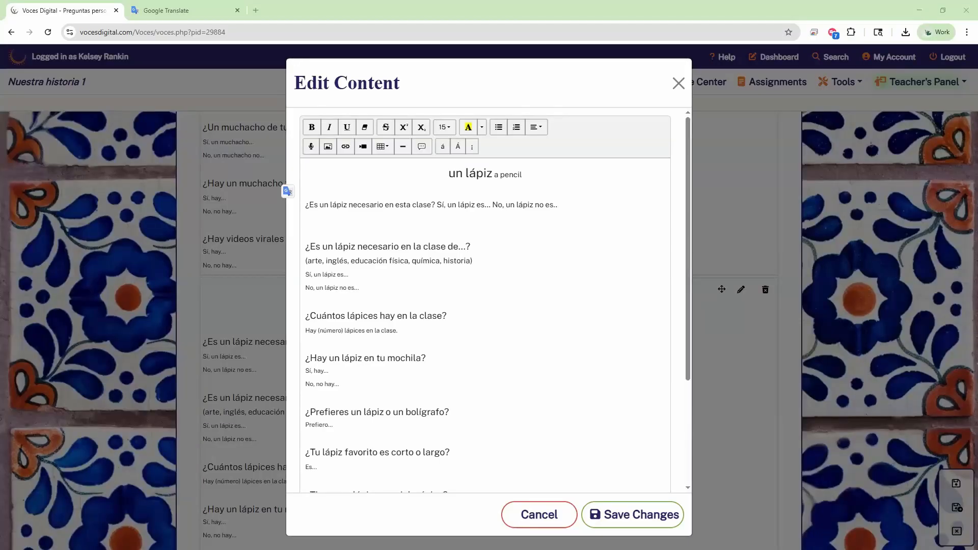
{"action": "left_click", "coordinate": [678, 83]}
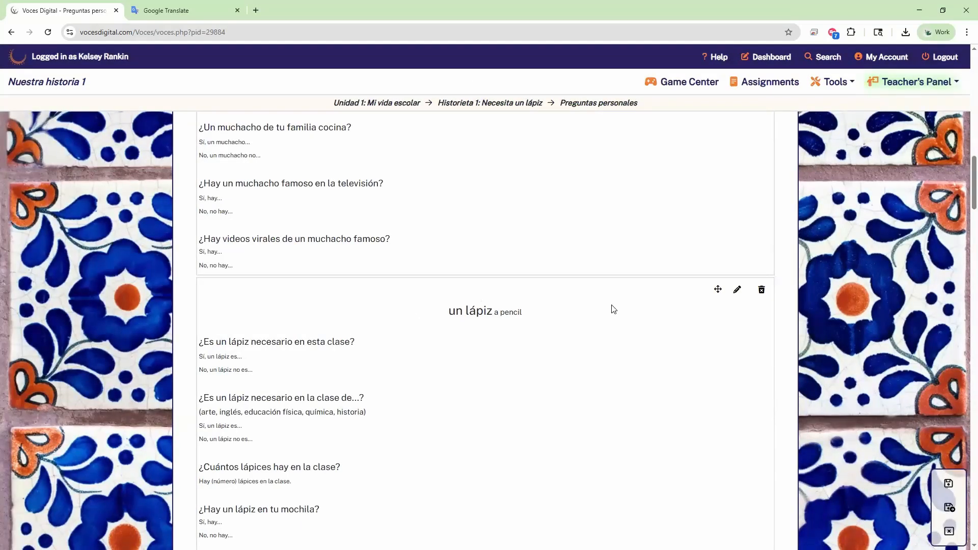
Step: Save the un lápiz page and leave edit mode
{"action": "scroll", "coordinate": [619, 304], "scroll_direction": "down", "scroll_amount": 3}
{"action": "scroll", "coordinate": [618, 302], "scroll_direction": "down", "scroll_amount": 14}
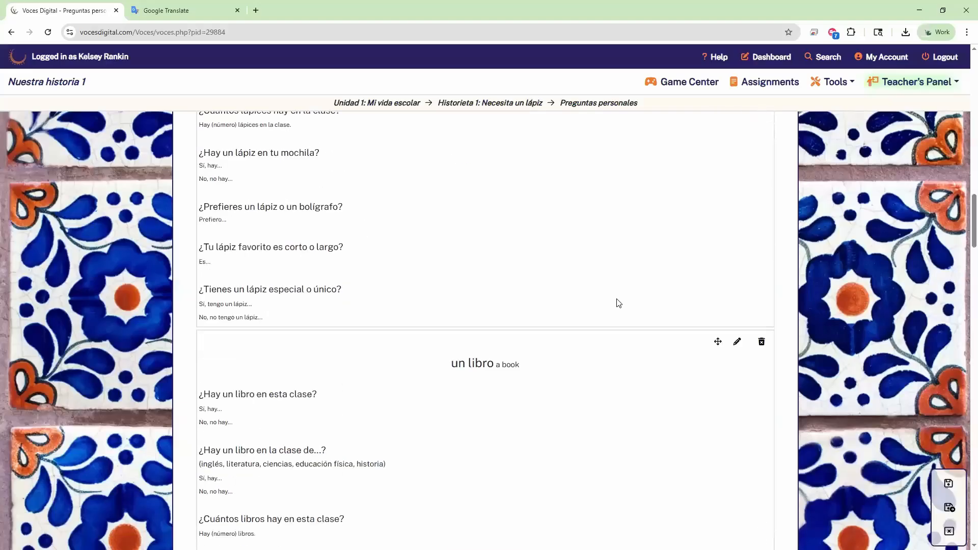
{"action": "scroll", "coordinate": [610, 329], "scroll_direction": "down", "scroll_amount": 15}
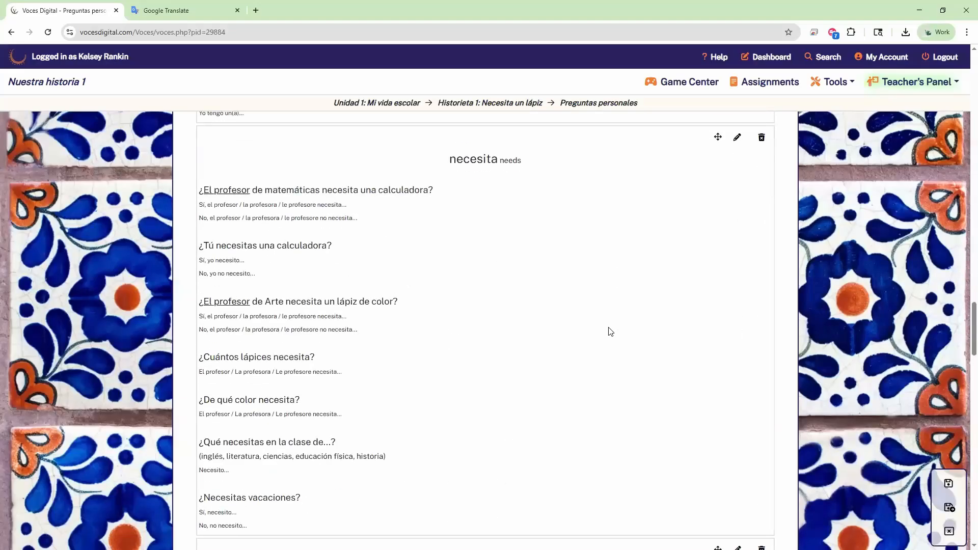
{"action": "left_click", "coordinate": [948, 508]}
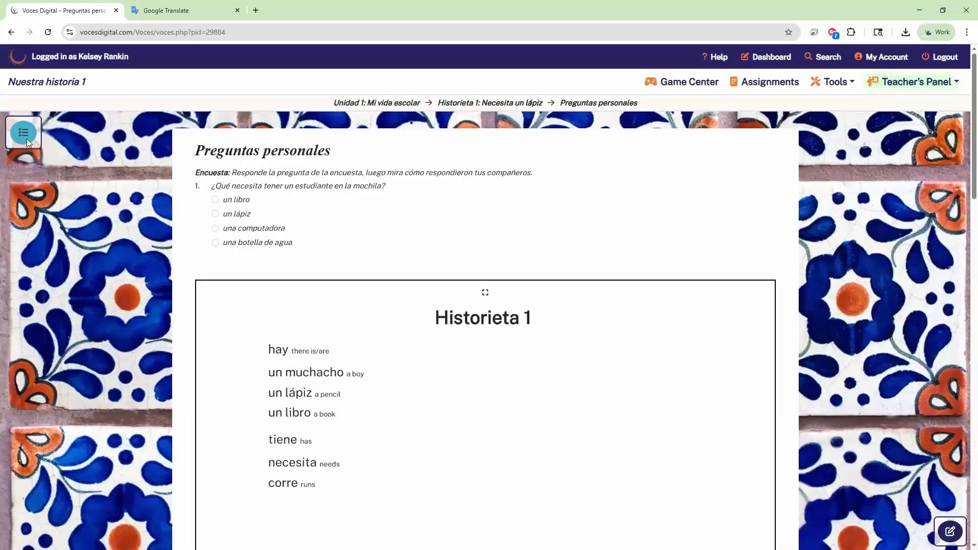
Step: Go to Examen final > Parte 1: Evaluación integral through the course directory
{"action": "left_click", "coordinate": [21, 132]}
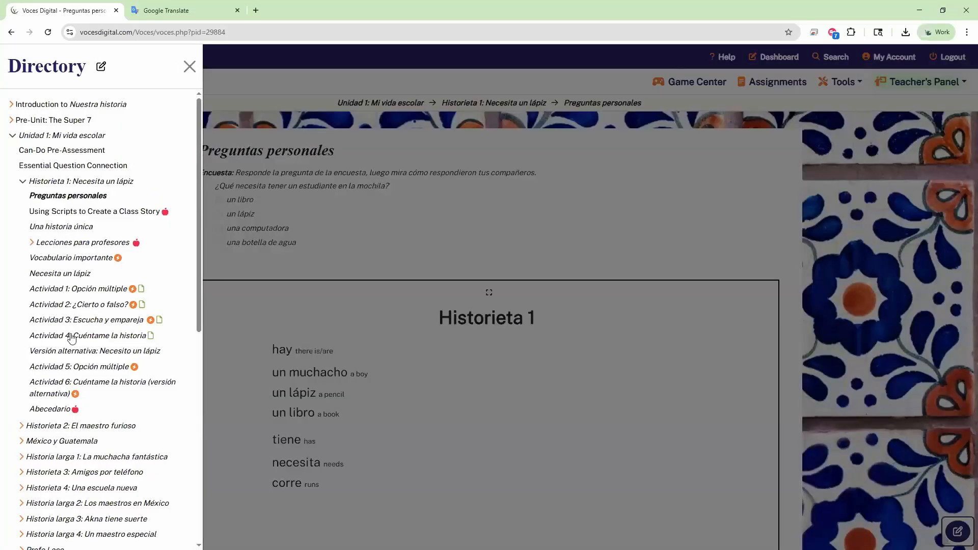
{"action": "scroll", "coordinate": [75, 348], "scroll_direction": "down", "scroll_amount": 6}
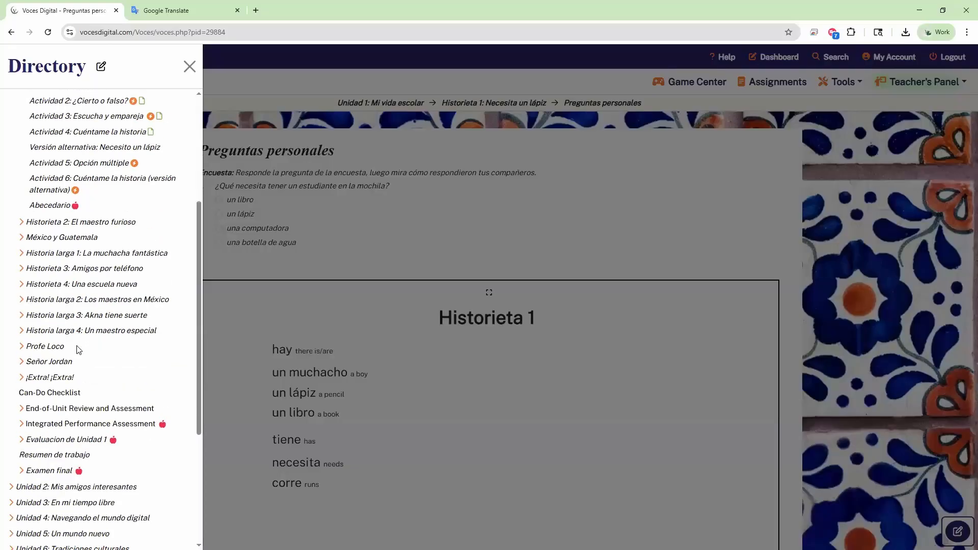
{"action": "left_click", "coordinate": [56, 368]}
{"action": "left_click", "coordinate": [65, 385]}
{"action": "left_click", "coordinate": [843, 265]}
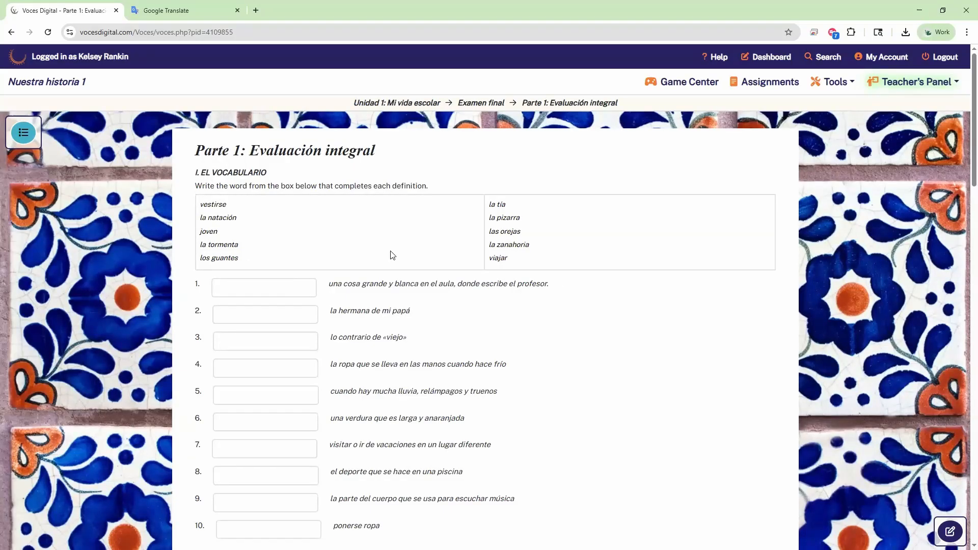
Step: Check the first vocabulary answer box, then switch the exam page into edit mode
{"action": "left_click", "coordinate": [243, 286]}
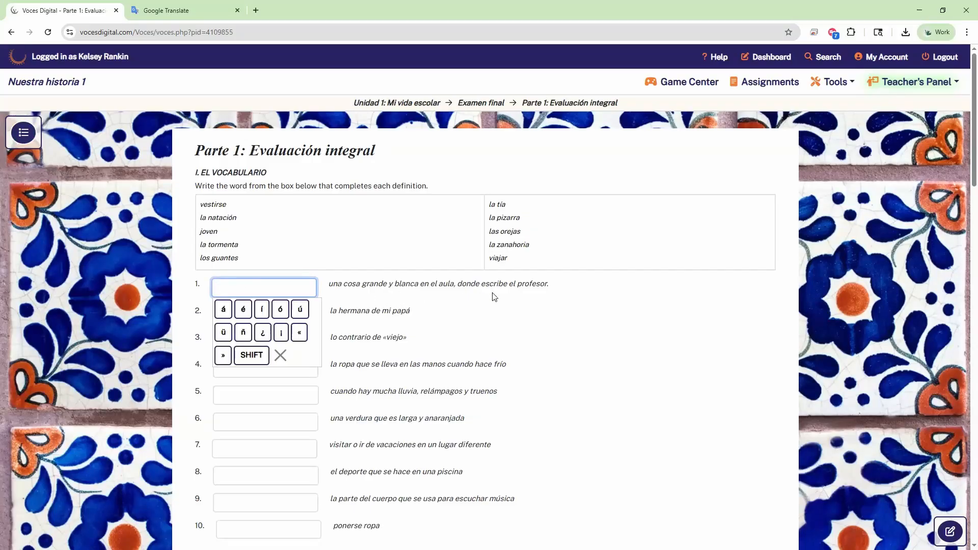
{"action": "scroll", "coordinate": [492, 290], "scroll_direction": "down", "scroll_amount": 8}
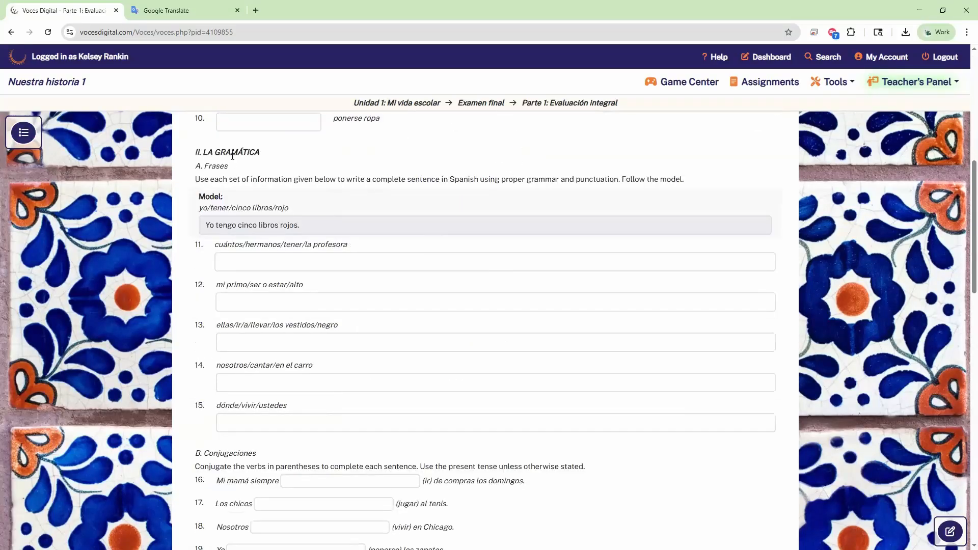
{"action": "scroll", "coordinate": [559, 453], "scroll_direction": "down", "scroll_amount": 15}
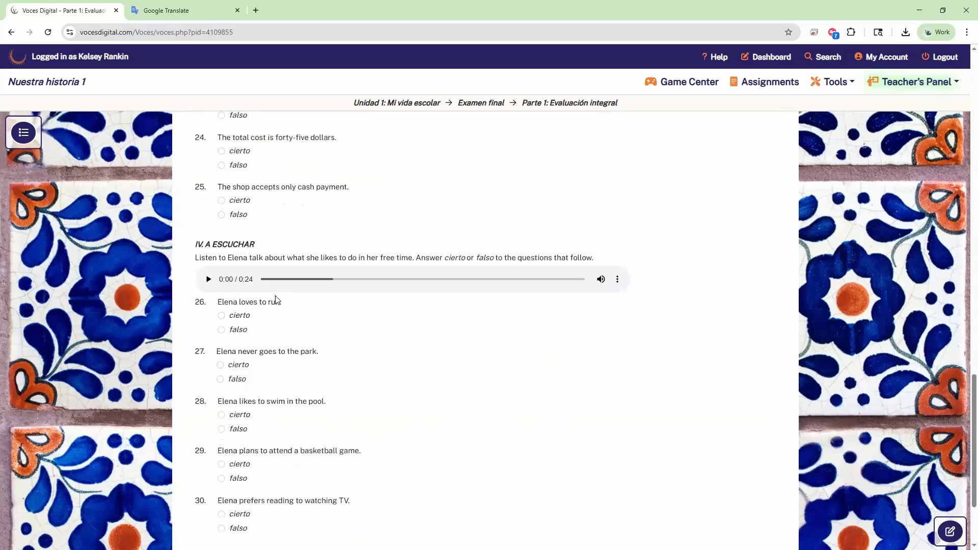
{"action": "left_click", "coordinate": [950, 531]}
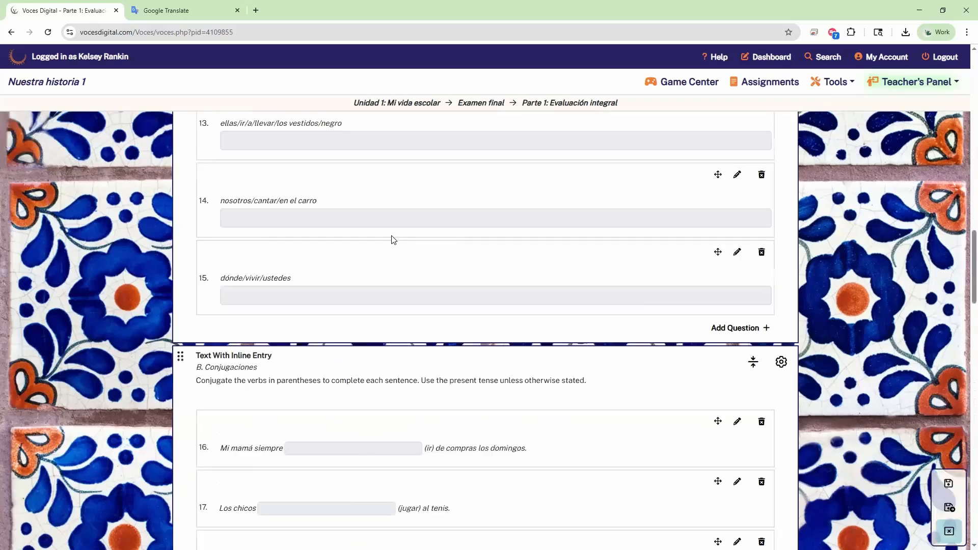
Step: Review the Full-Width Text Entry grammar questions down to the IV. A ESCUCHAR section
{"action": "scroll", "coordinate": [449, 359], "scroll_direction": "up", "scroll_amount": 1}
{"action": "scroll", "coordinate": [450, 359], "scroll_direction": "up", "scroll_amount": 12}
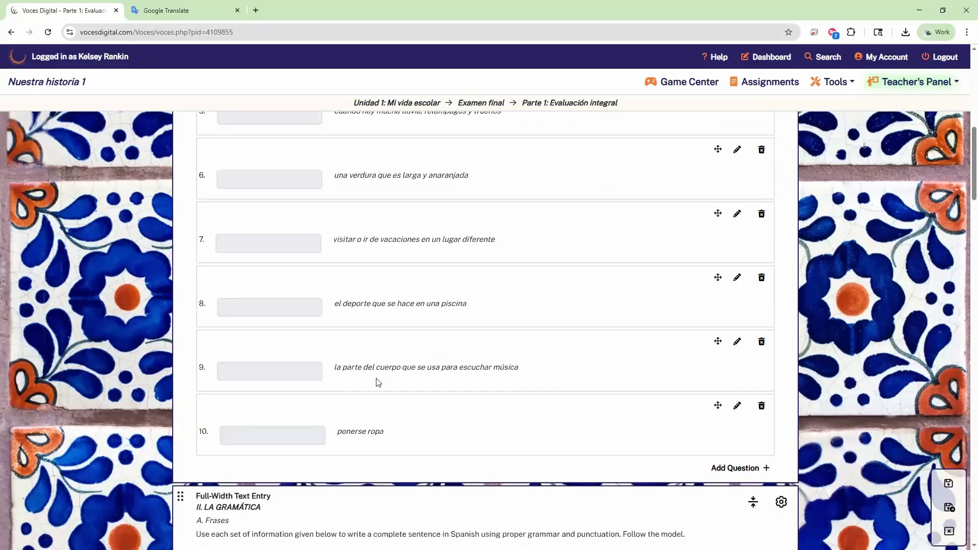
{"action": "triple_click", "coordinate": [280, 445]}
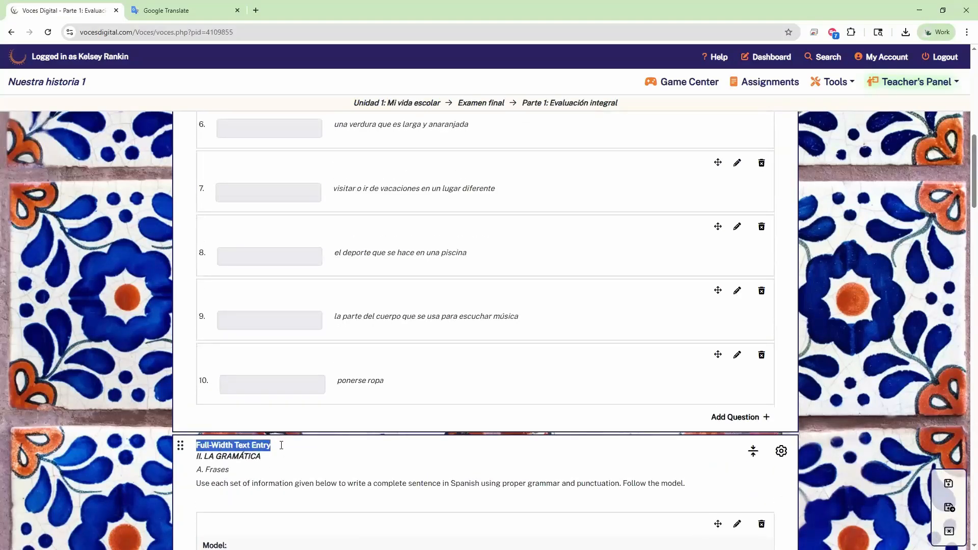
{"action": "scroll", "coordinate": [277, 396], "scroll_direction": "down", "scroll_amount": 3}
{"action": "scroll", "coordinate": [434, 374], "scroll_direction": "down", "scroll_amount": 1}
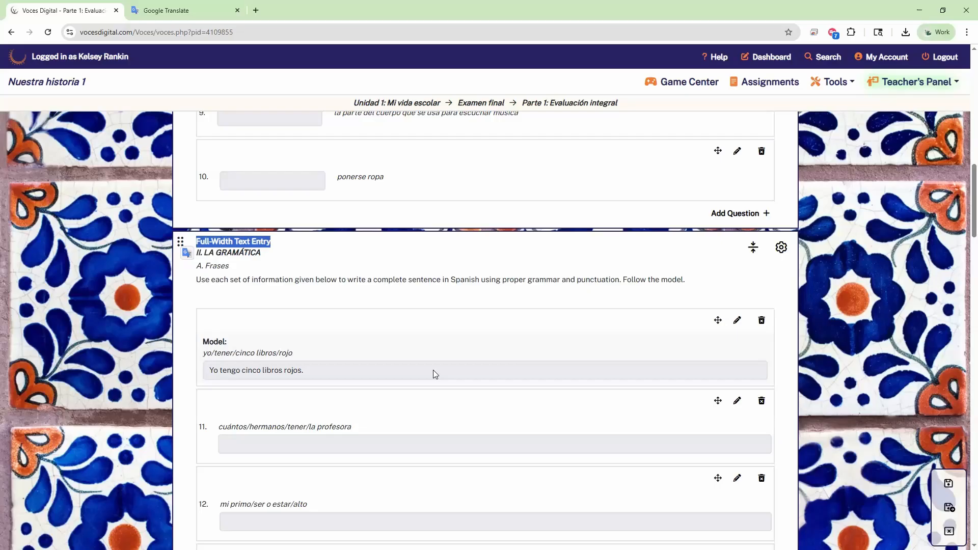
{"action": "scroll", "coordinate": [401, 268], "scroll_direction": "down", "scroll_amount": 1}
{"action": "scroll", "coordinate": [400, 270], "scroll_direction": "down", "scroll_amount": 6}
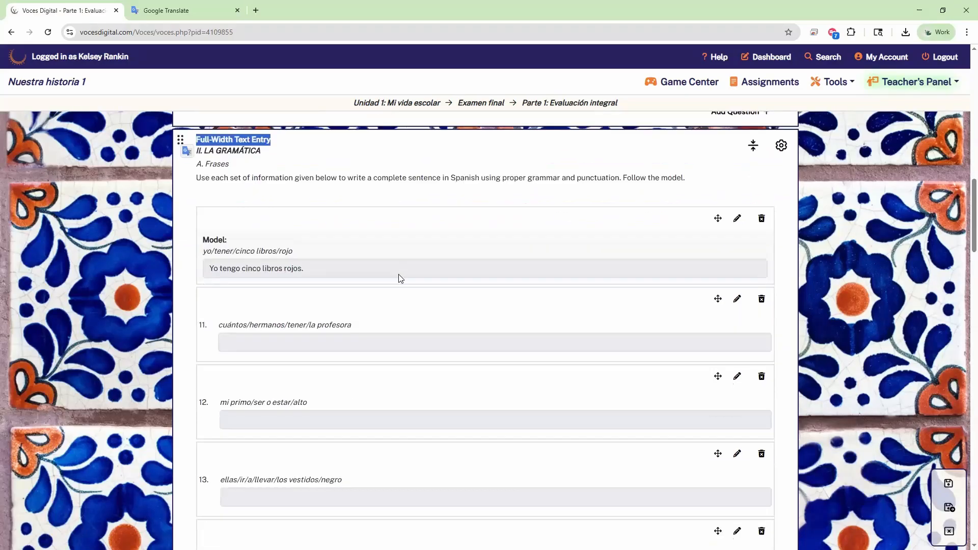
{"action": "scroll", "coordinate": [400, 286], "scroll_direction": "down", "scroll_amount": 3}
{"action": "scroll", "coordinate": [400, 294], "scroll_direction": "up", "scroll_amount": 2}
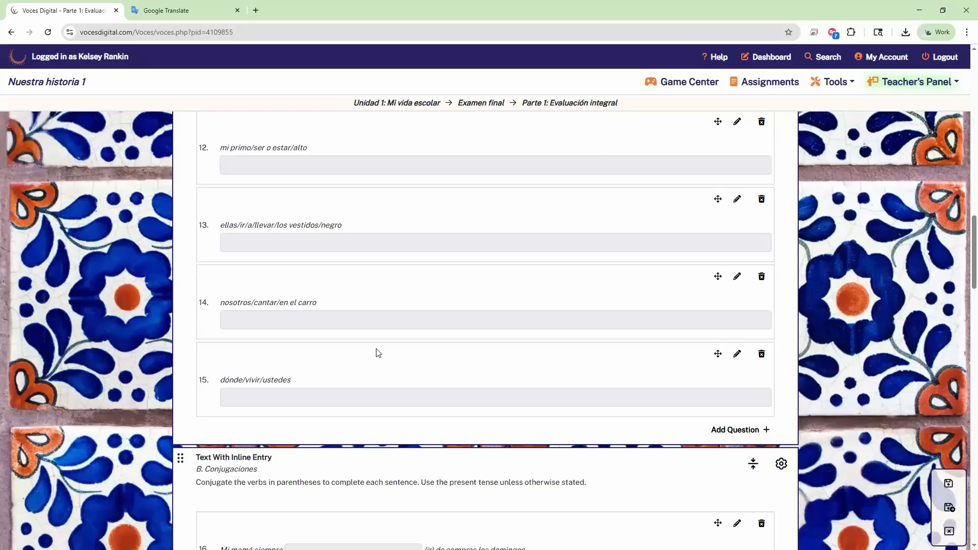
{"action": "scroll", "coordinate": [378, 353], "scroll_direction": "down", "scroll_amount": 4}
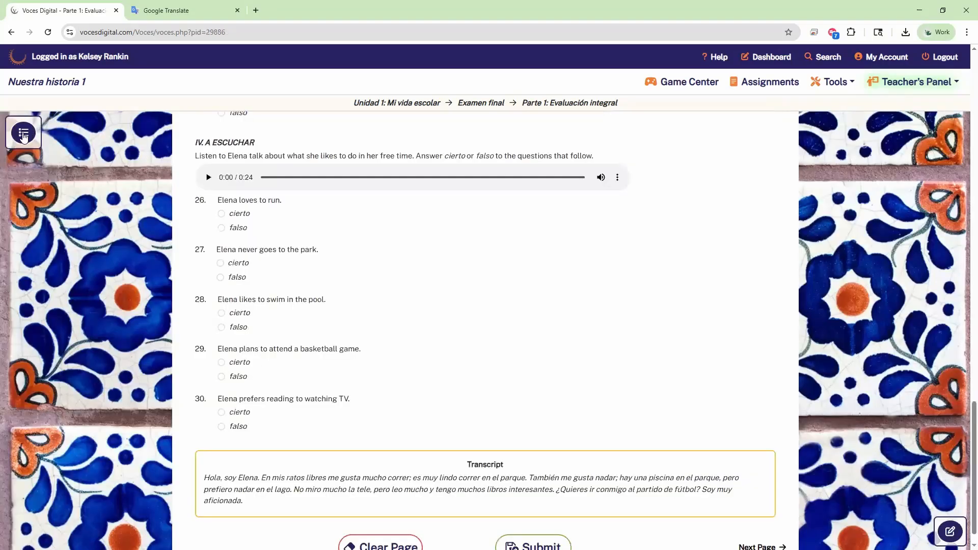
Step: View End-of-Unit Review and Assessment > Total Structures, then go back to the Dashboard
{"action": "left_click", "coordinate": [24, 134]}
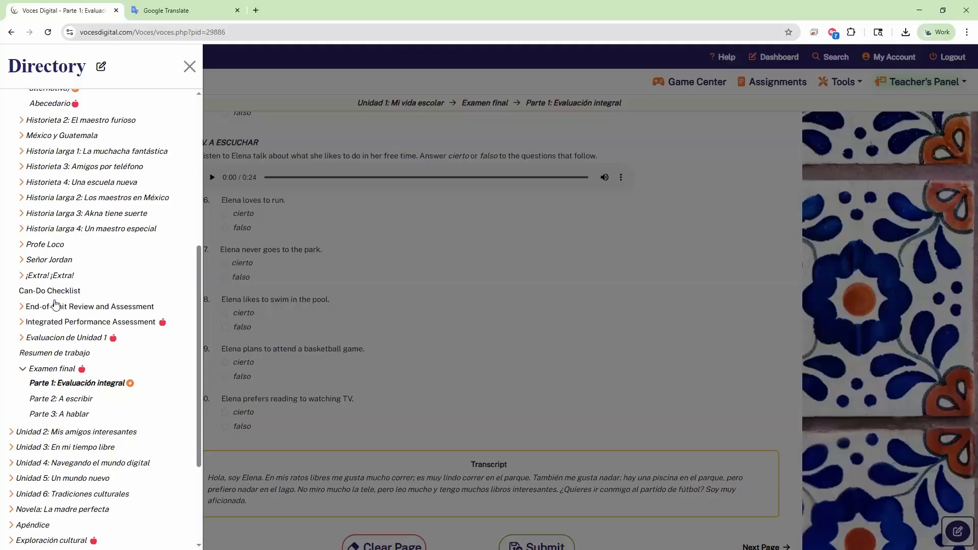
{"action": "left_click", "coordinate": [61, 308]}
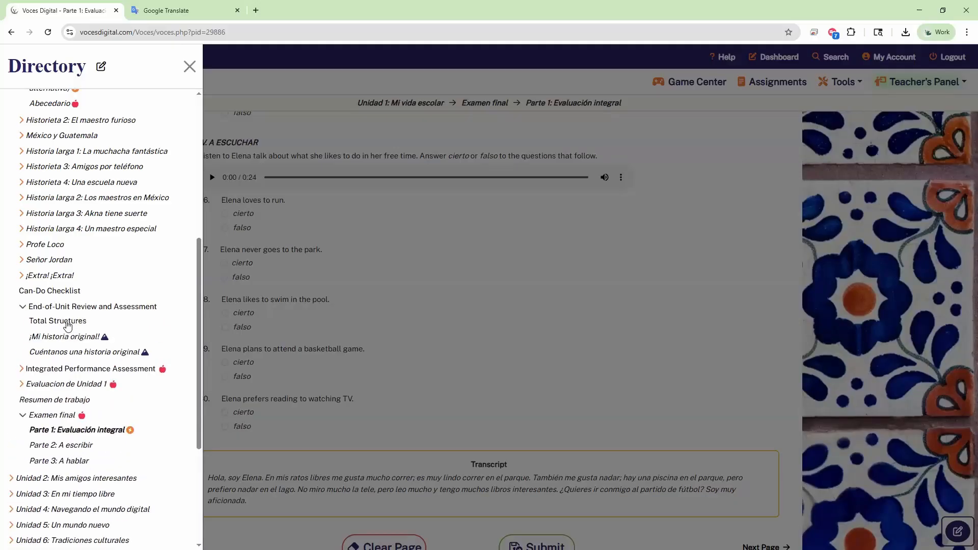
{"action": "left_click", "coordinate": [67, 323]}
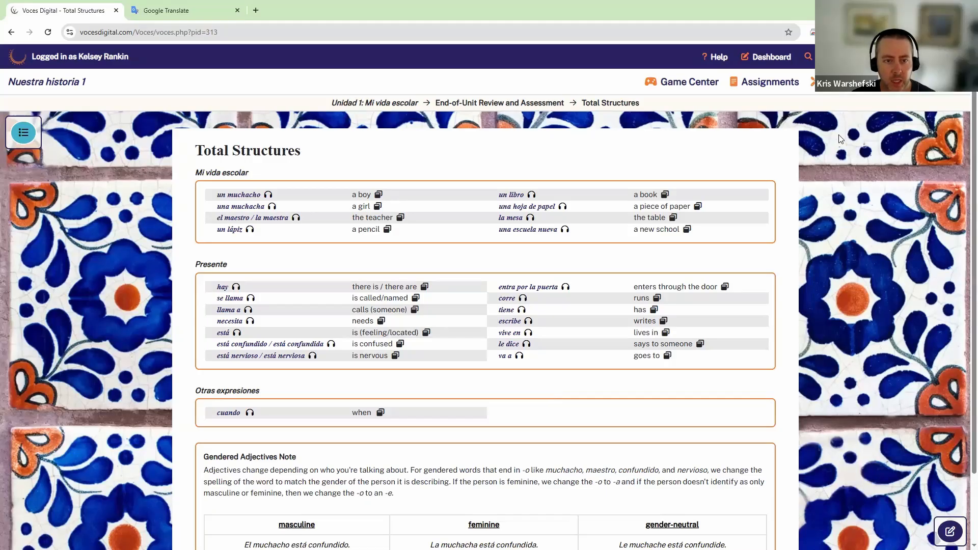
{"action": "left_click", "coordinate": [896, 83]}
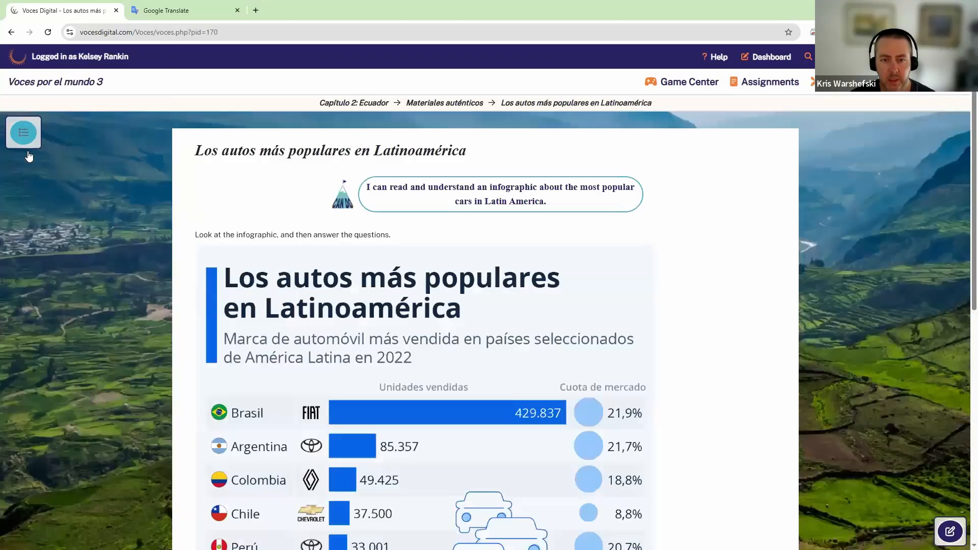
Step: Go to the Capítulo 2: Ecuador Lista de vocabulario page in Voces por el mundo 3
{"action": "left_click", "coordinate": [24, 134]}
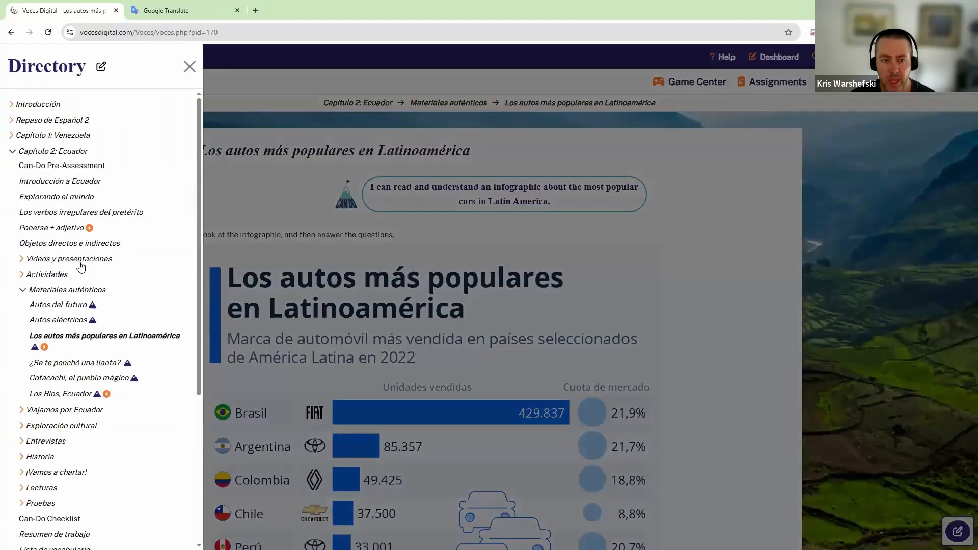
{"action": "scroll", "coordinate": [84, 380], "scroll_direction": "down", "scroll_amount": 4}
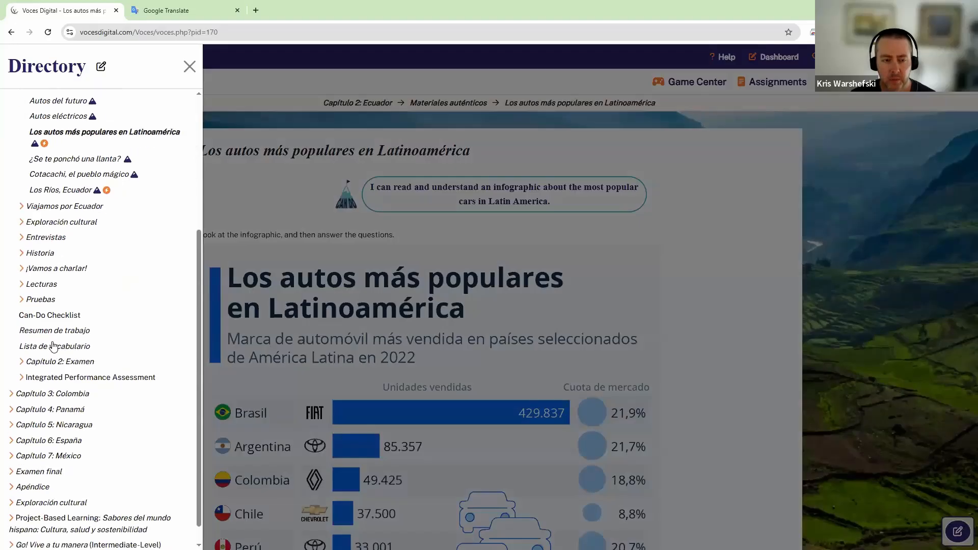
{"action": "left_click", "coordinate": [52, 350]}
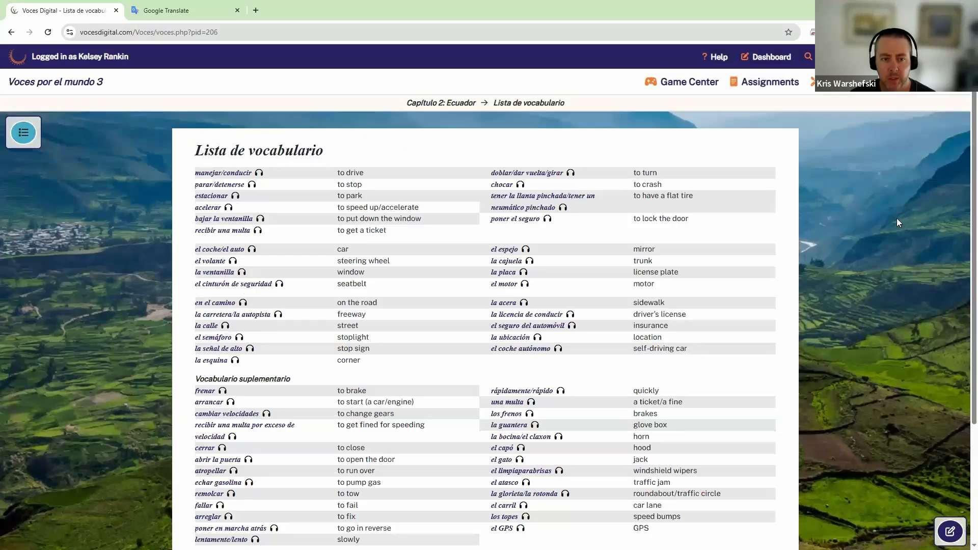
{"action": "scroll", "coordinate": [898, 221], "scroll_direction": "down", "scroll_amount": 1}
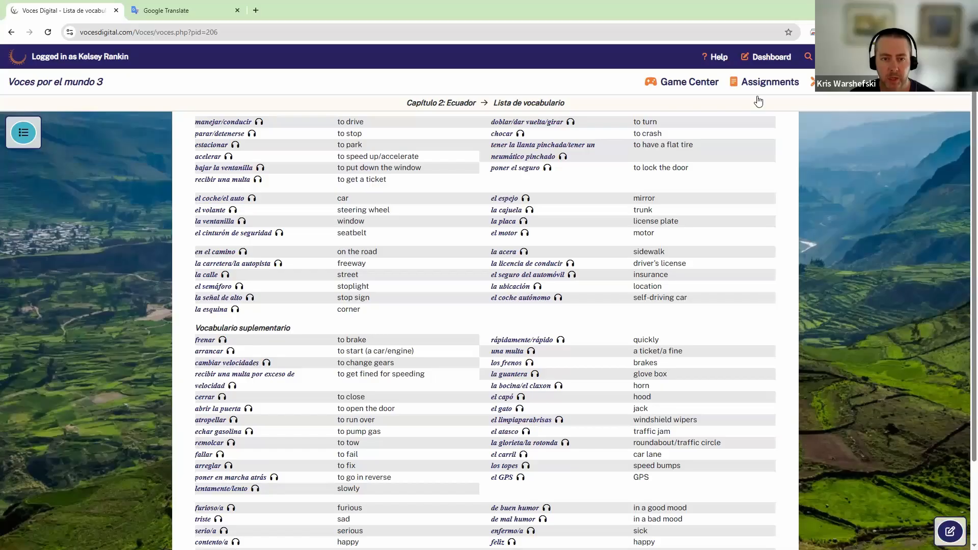
Step: View the alphabetical Vocab List from the Teacher's Panel, then enter and save-exit edit mode
{"action": "left_click", "coordinate": [831, 91]}
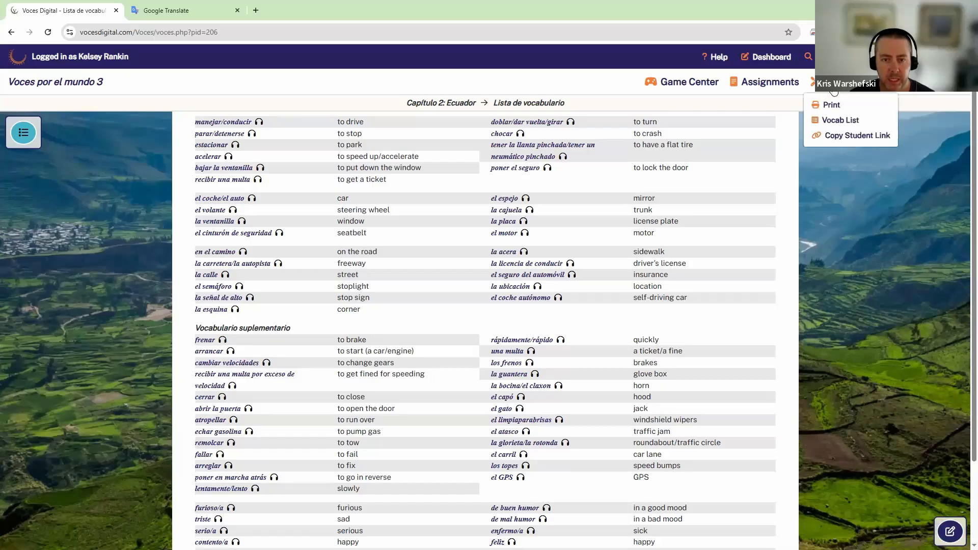
{"action": "left_click", "coordinate": [847, 122]}
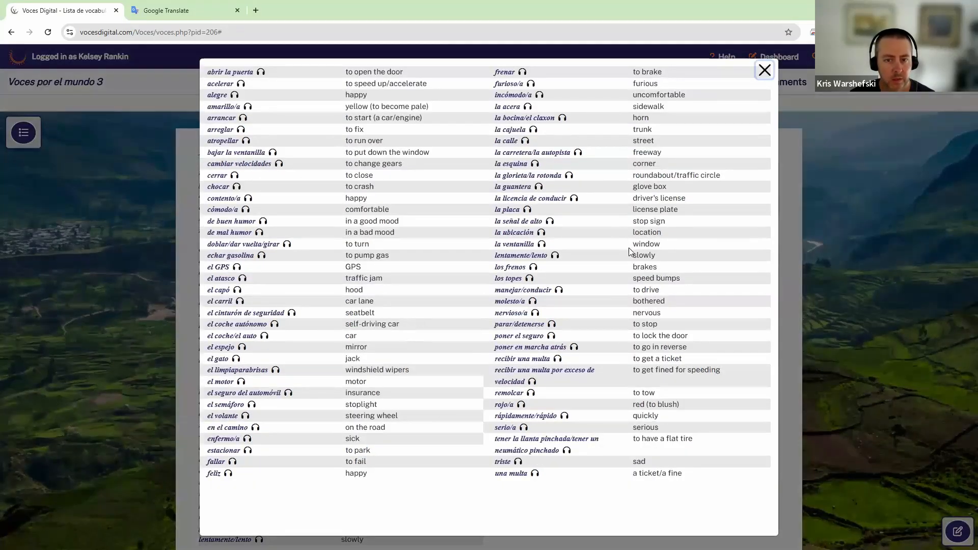
{"action": "left_click", "coordinate": [765, 70]}
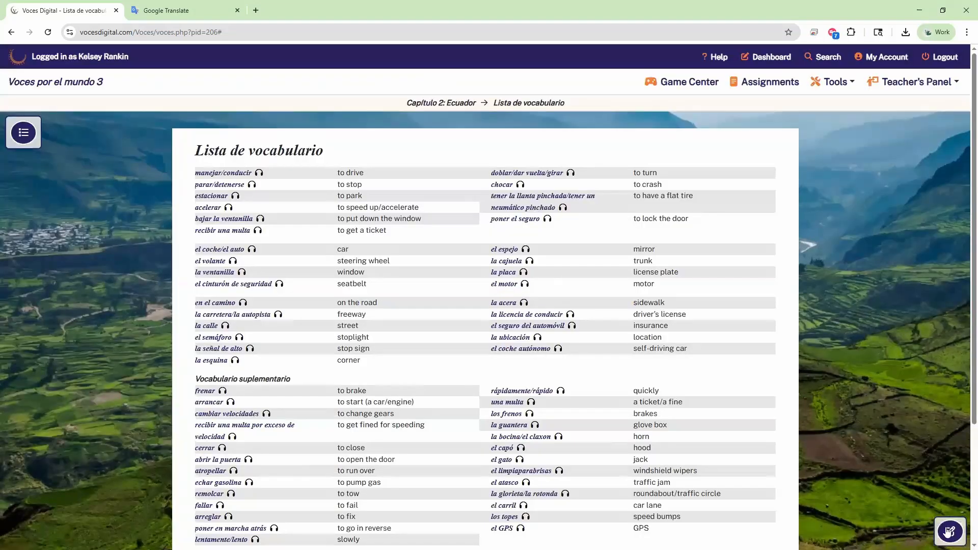
{"action": "left_click", "coordinate": [950, 531]}
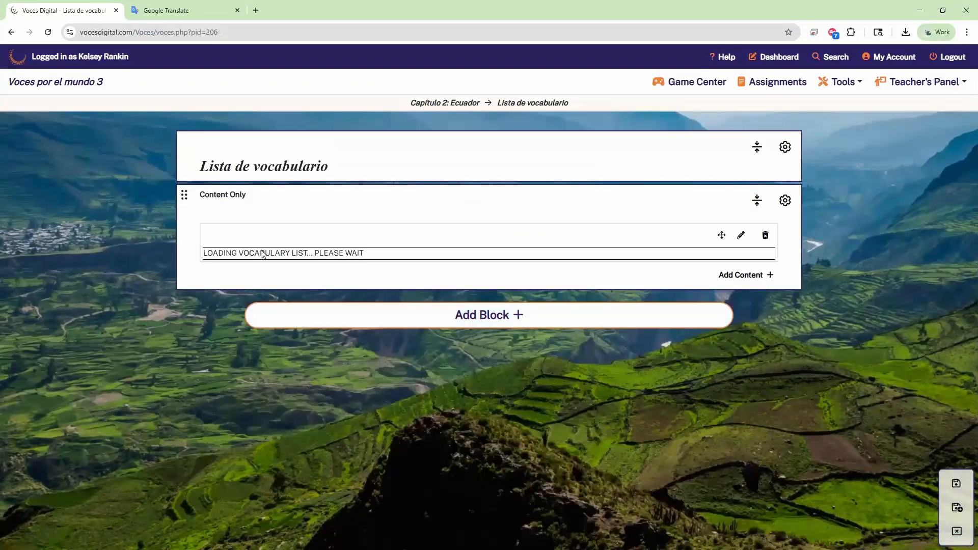
{"action": "left_click", "coordinate": [956, 508]}
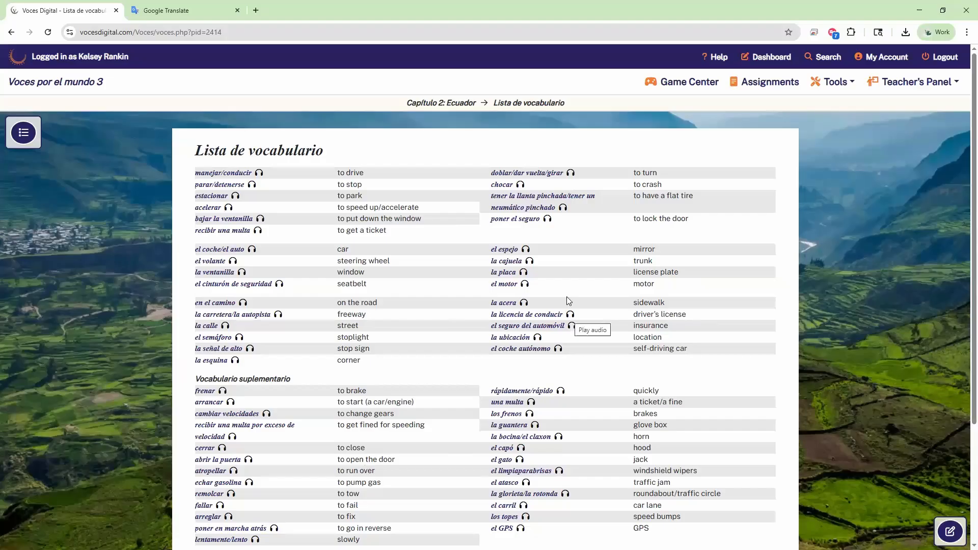
Step: Read through the Los verbos irregulares del pretérito lesson
{"action": "scroll", "coordinate": [571, 321], "scroll_direction": "down", "scroll_amount": 2}
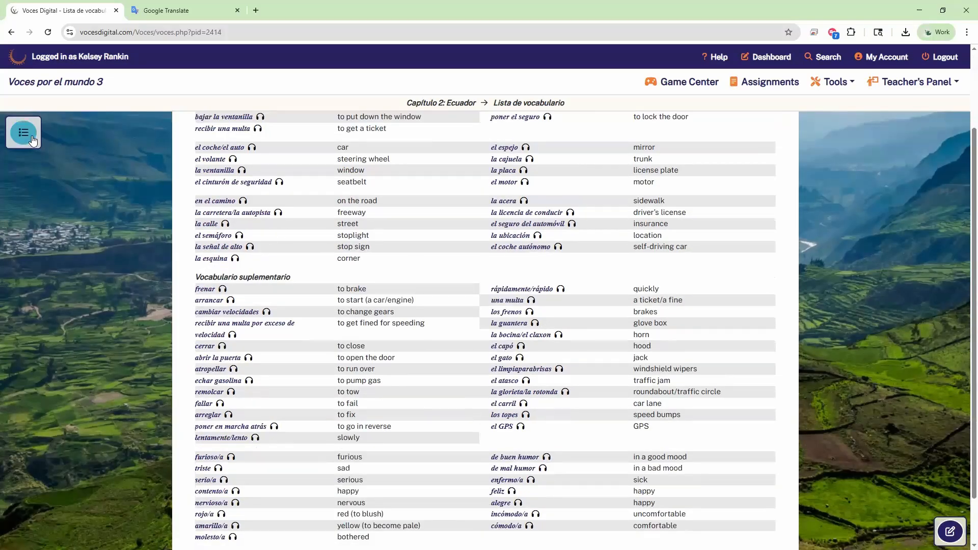
{"action": "left_click", "coordinate": [23, 132]}
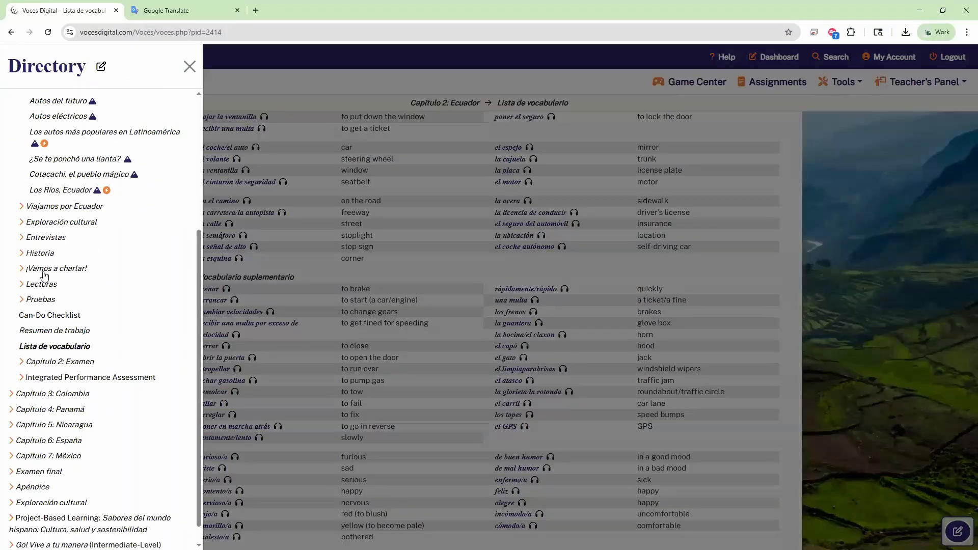
{"action": "scroll", "coordinate": [51, 227], "scroll_direction": "up", "scroll_amount": 3}
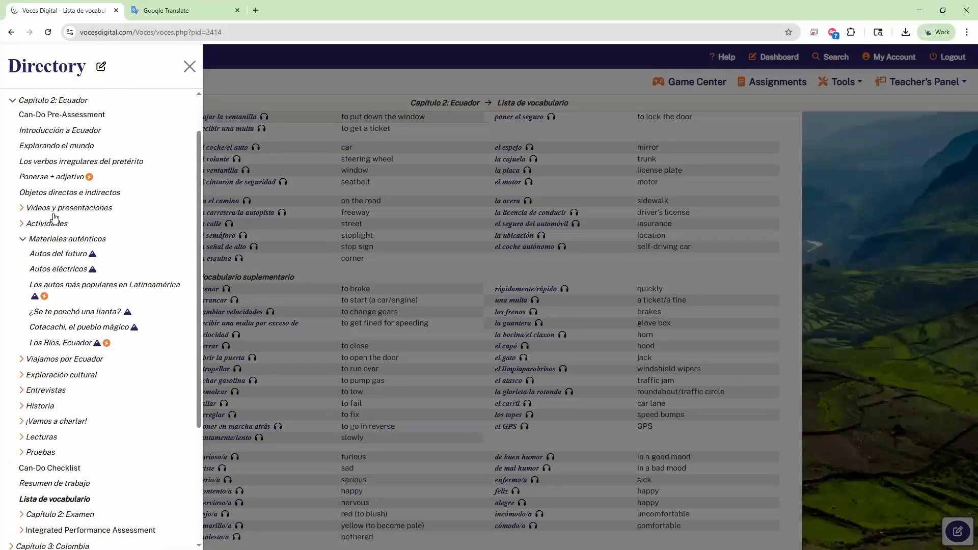
{"action": "left_click", "coordinate": [46, 162]}
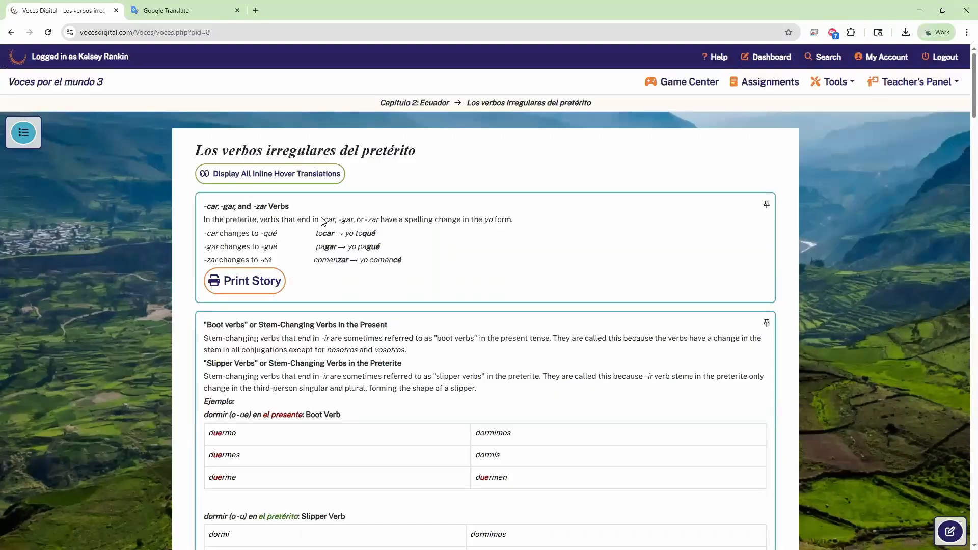
{"action": "scroll", "coordinate": [555, 262], "scroll_direction": "down", "scroll_amount": 7}
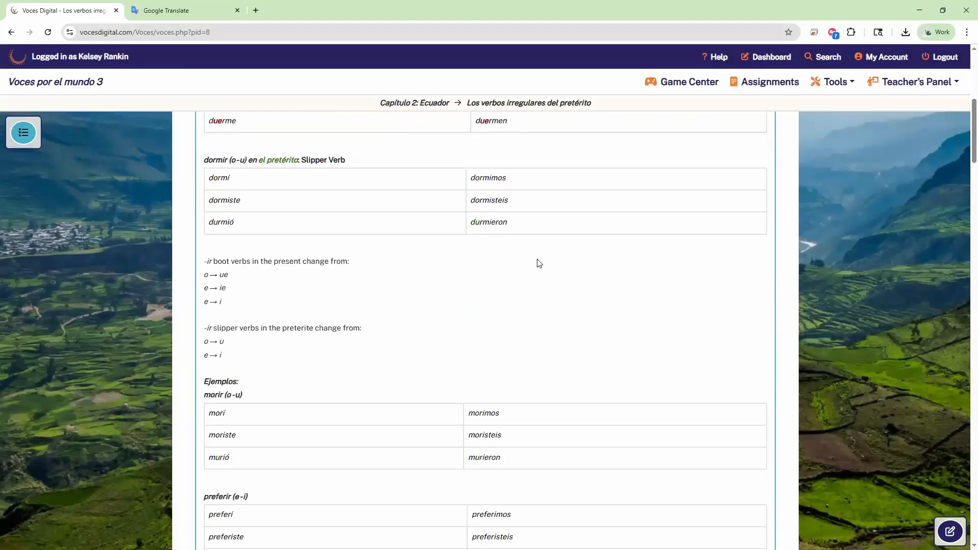
{"action": "scroll", "coordinate": [530, 271], "scroll_direction": "down", "scroll_amount": 20}
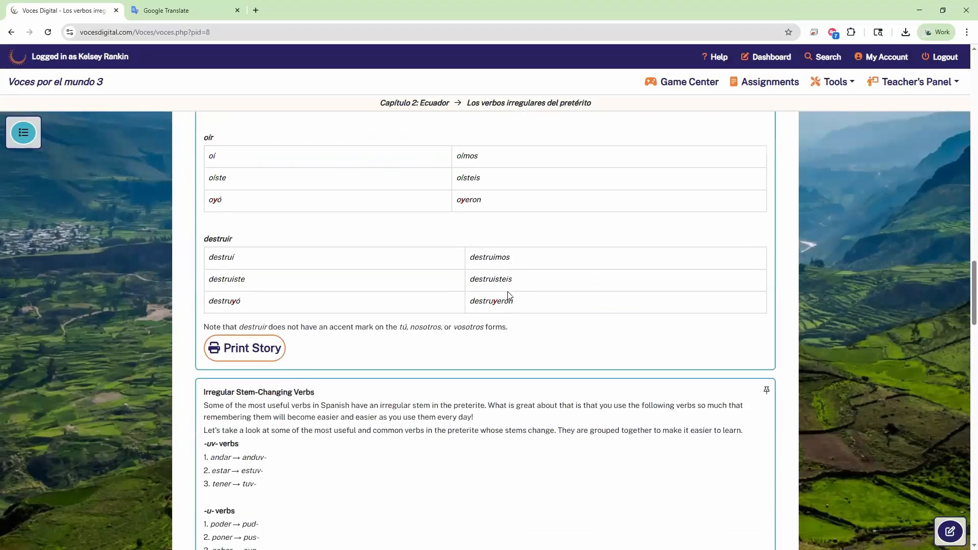
{"action": "scroll", "coordinate": [508, 299], "scroll_direction": "down", "scroll_amount": 7}
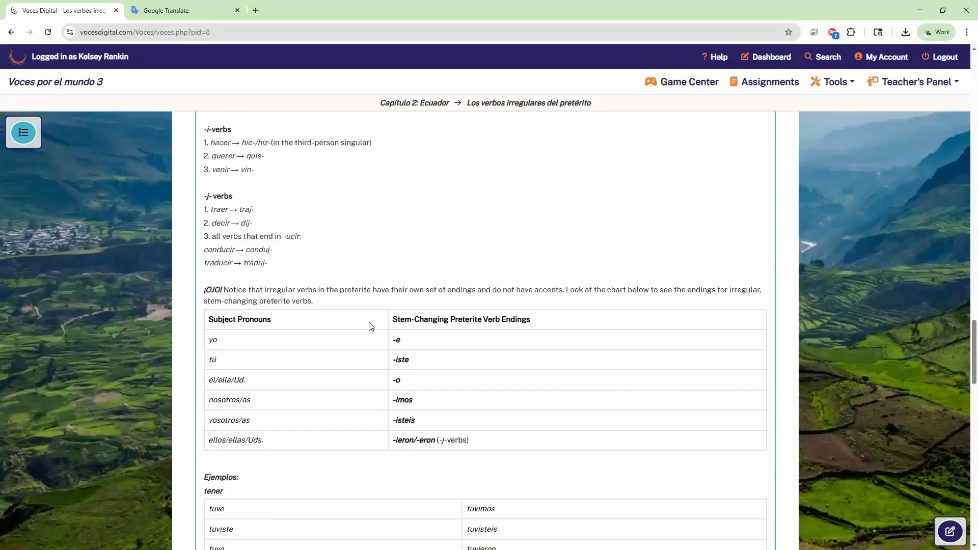
{"action": "scroll", "coordinate": [371, 326], "scroll_direction": "down", "scroll_amount": 11}
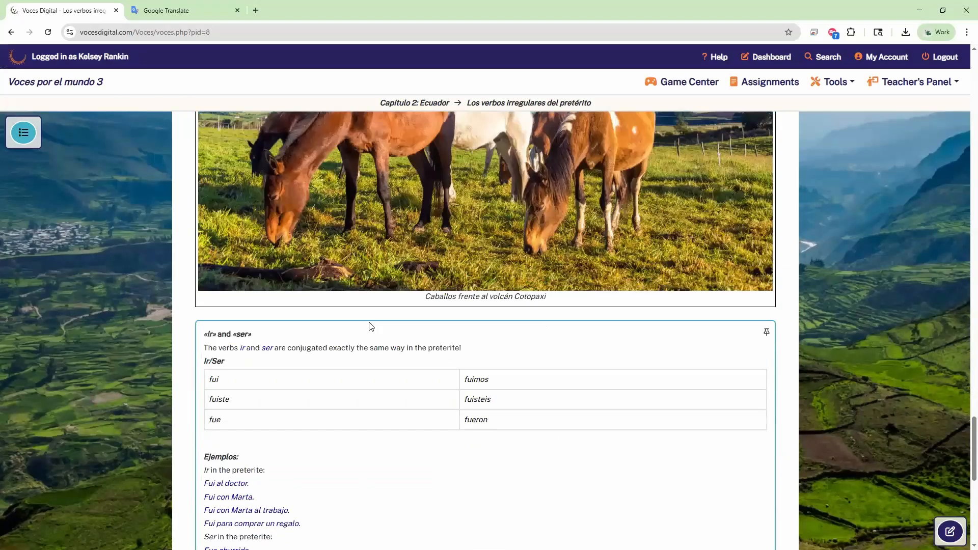
{"action": "scroll", "coordinate": [371, 326], "scroll_direction": "down", "scroll_amount": 9}
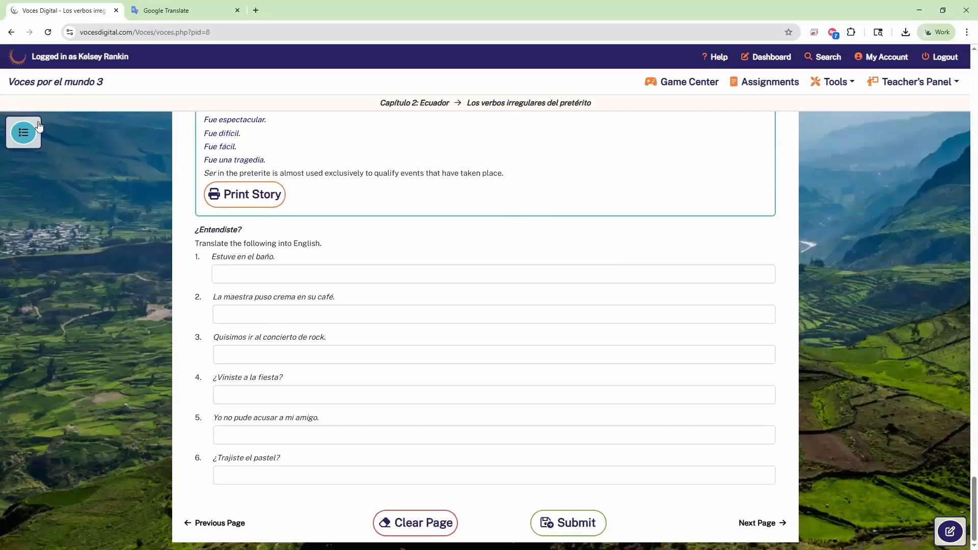
Step: Go to the Objetos directos e indirectos lesson at its ¿Entendiste? direct-object quiz
{"action": "left_click", "coordinate": [23, 133]}
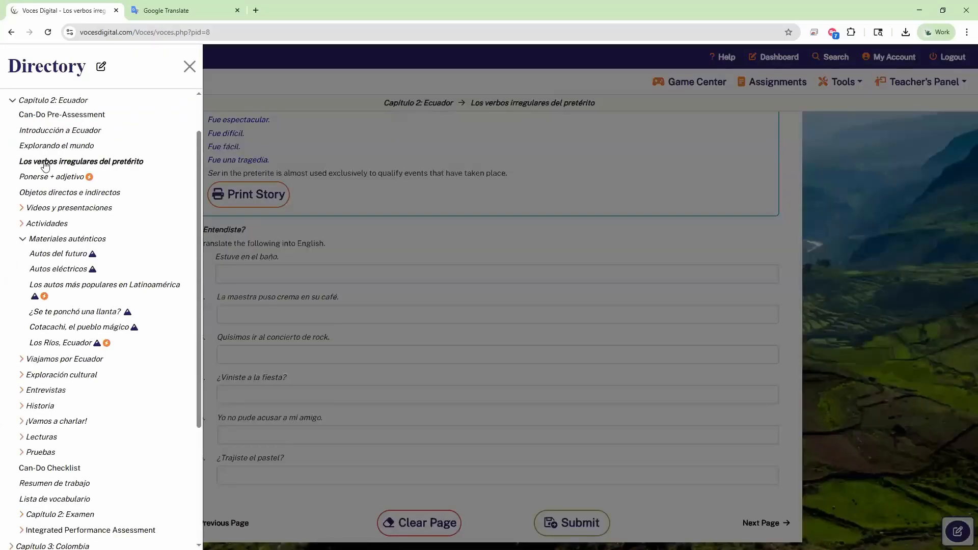
{"action": "left_click", "coordinate": [56, 196]}
{"action": "scroll", "coordinate": [465, 277], "scroll_direction": "down", "scroll_amount": 10}
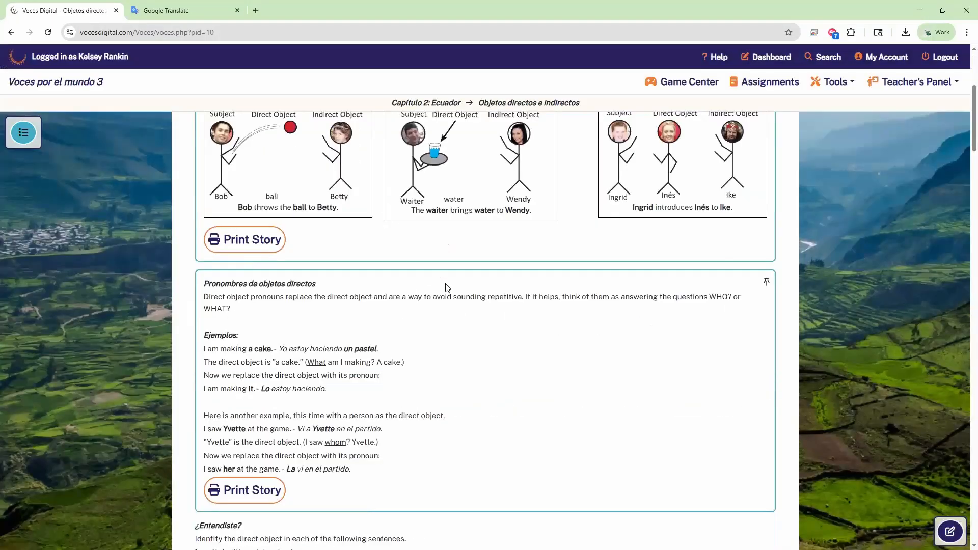
{"action": "scroll", "coordinate": [447, 286], "scroll_direction": "down", "scroll_amount": 1}
{"action": "scroll", "coordinate": [434, 280], "scroll_direction": "up", "scroll_amount": 2}
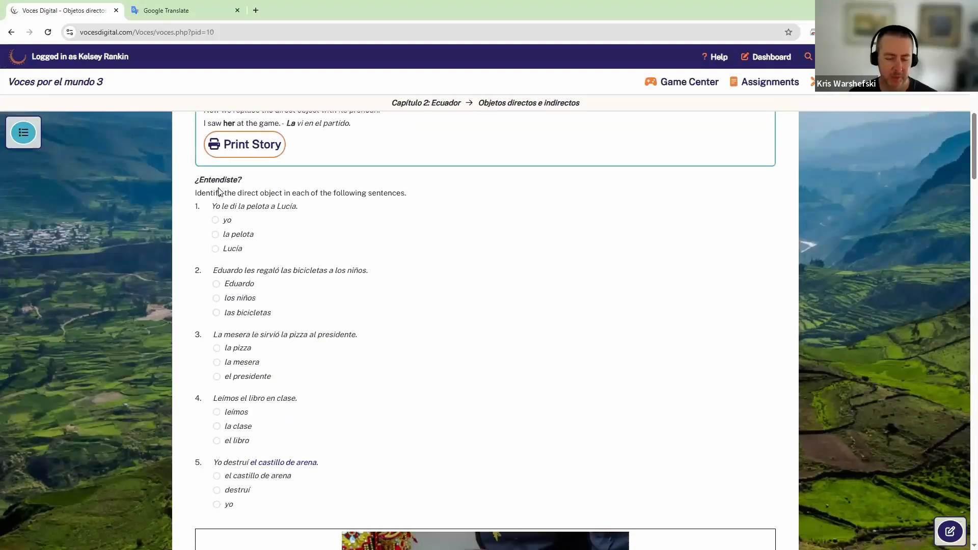